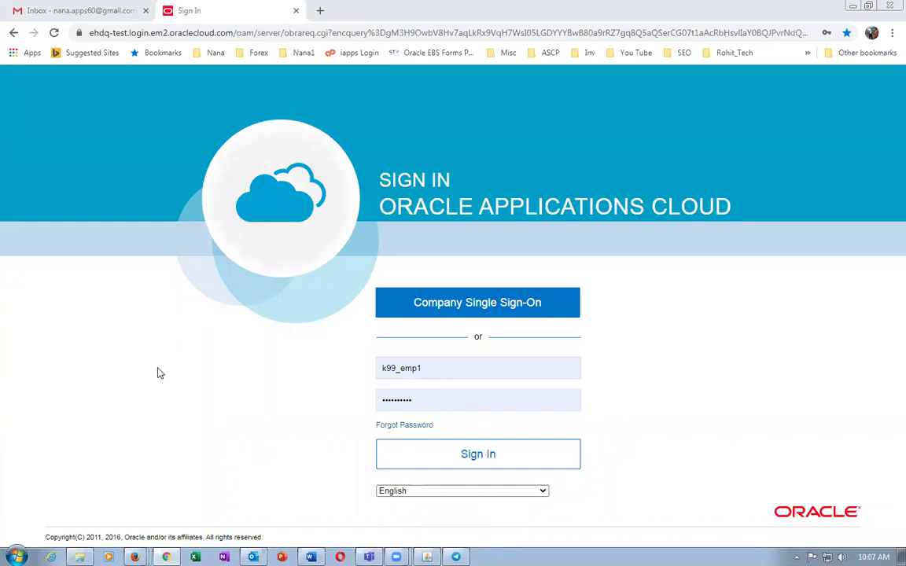
- Sign in to Oracle Applications Cloud with the employee's user account
click(477, 461)
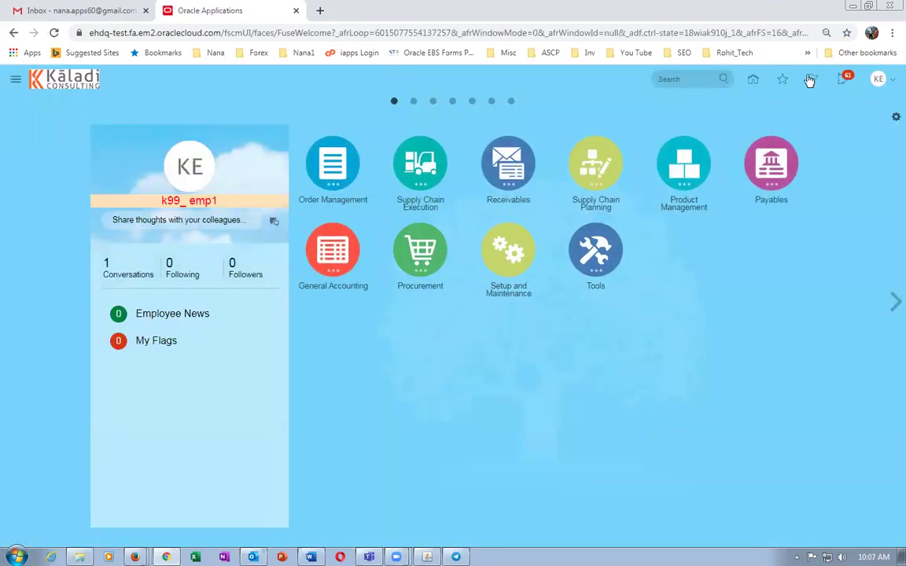
- Go to Setup and Maintenance and open the setup task search
click(878, 79)
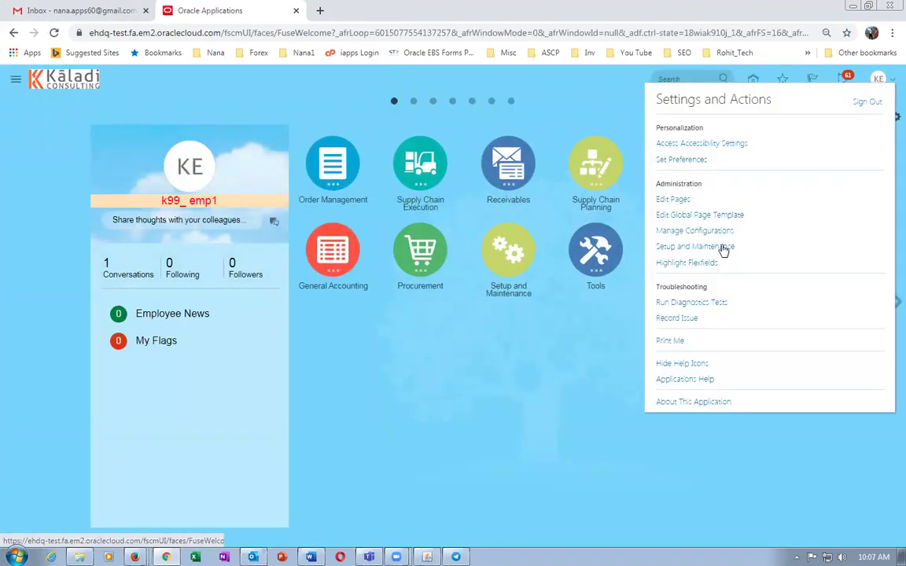
click(715, 247)
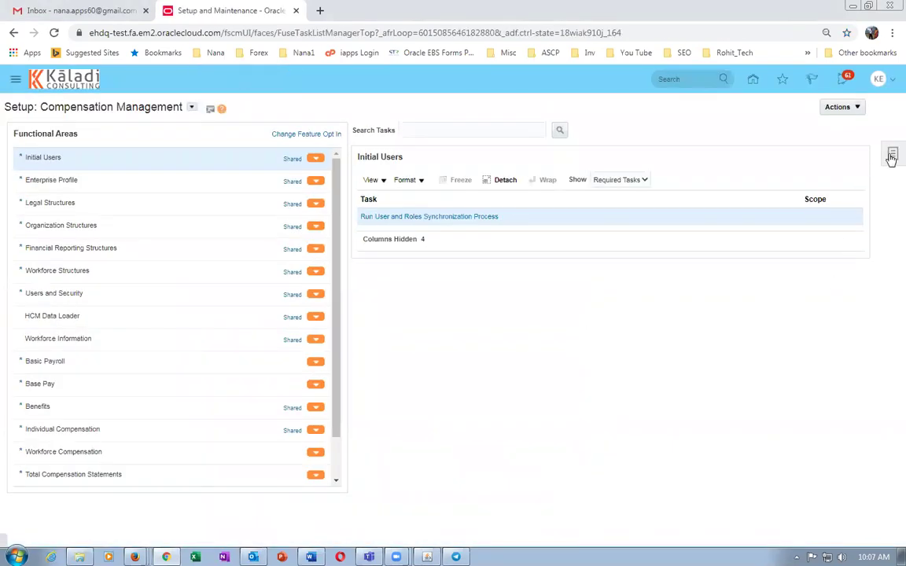
click(892, 154)
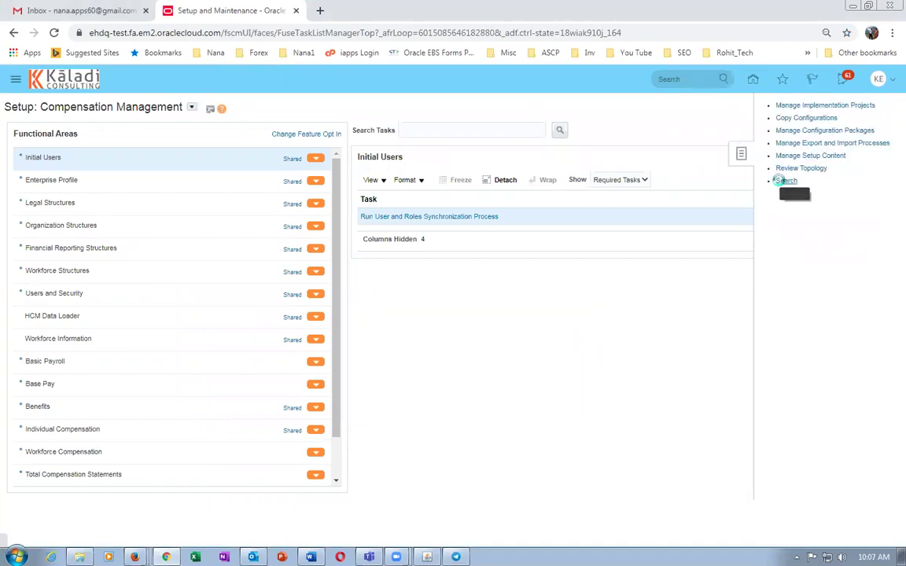
click(785, 181)
- Search tasks for man%order%look% and open Manage Order Lookups
click(258, 132)
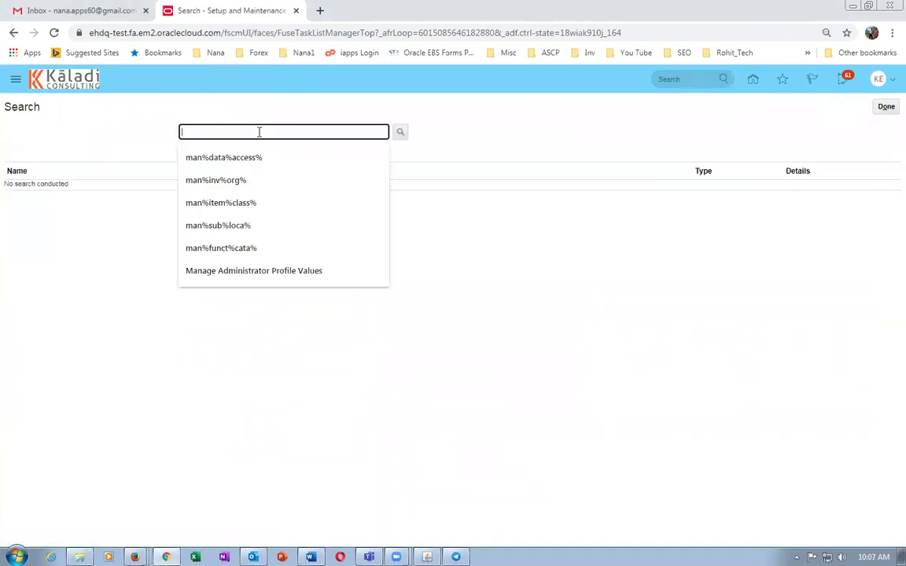
text(man%orde)
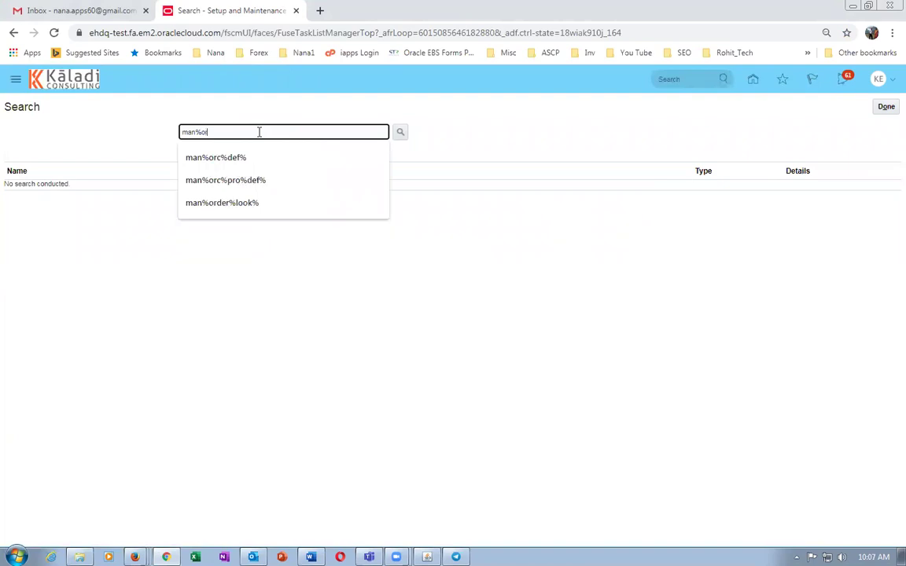
text(r%loo)
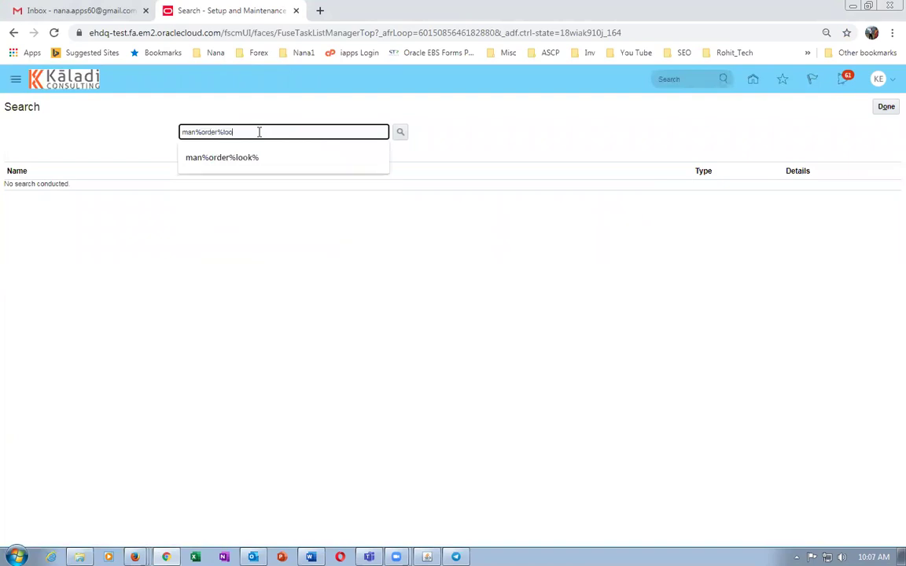
text(k%)
key(Return)
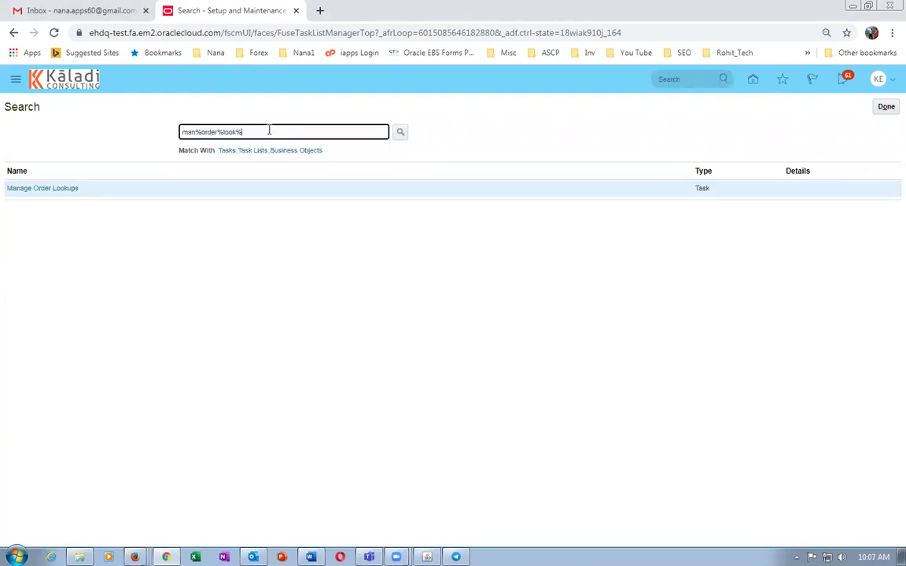
click(49, 188)
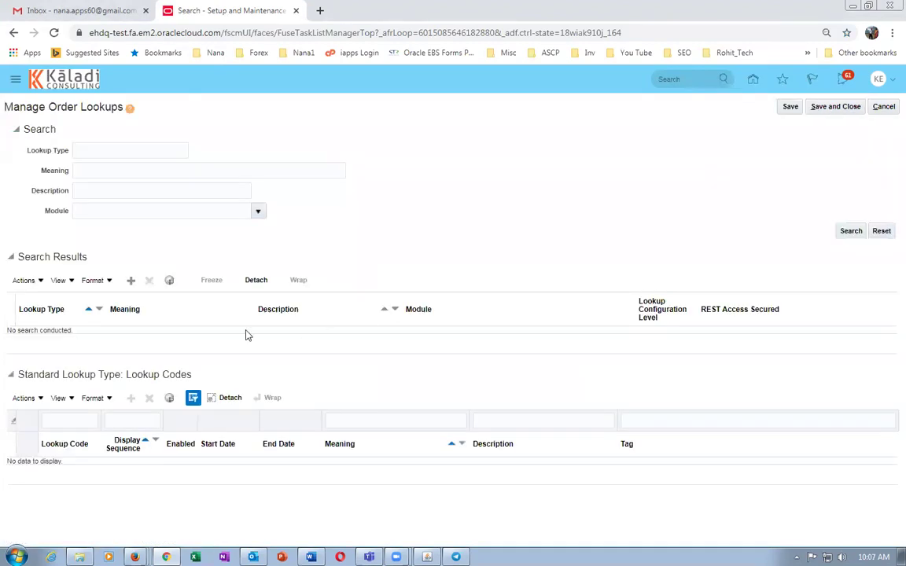
click(115, 150)
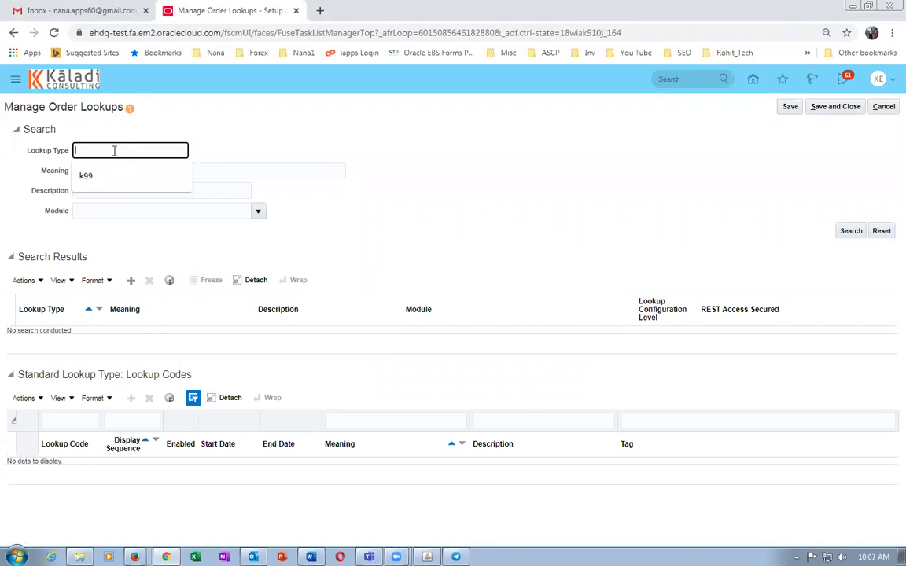
- Search lookup types for ORA%DOO_ORDER% and show the ORA_DOO_ORDER_TYPES lookup codes
text(ORA%D)
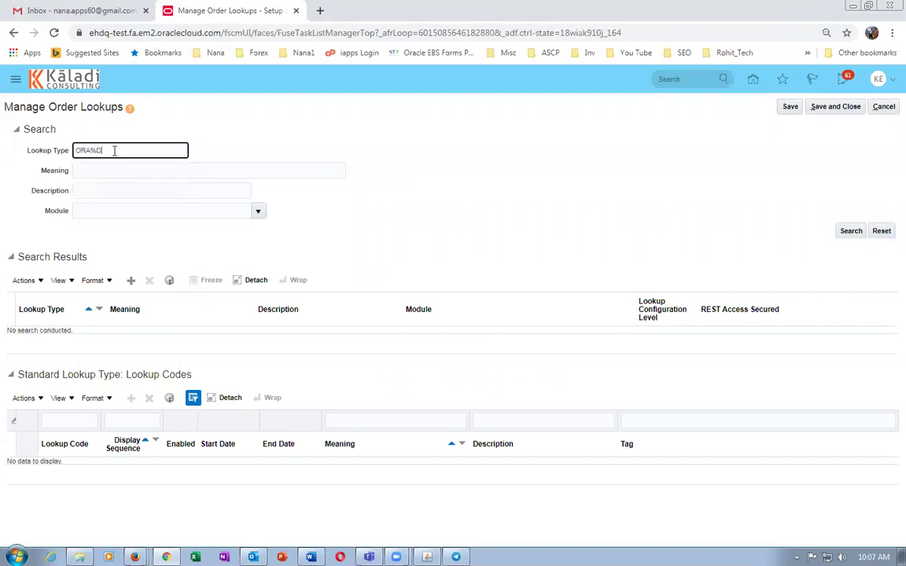
text(OO)
text(_ORD)
text(ER)
text(%)
key(Return)
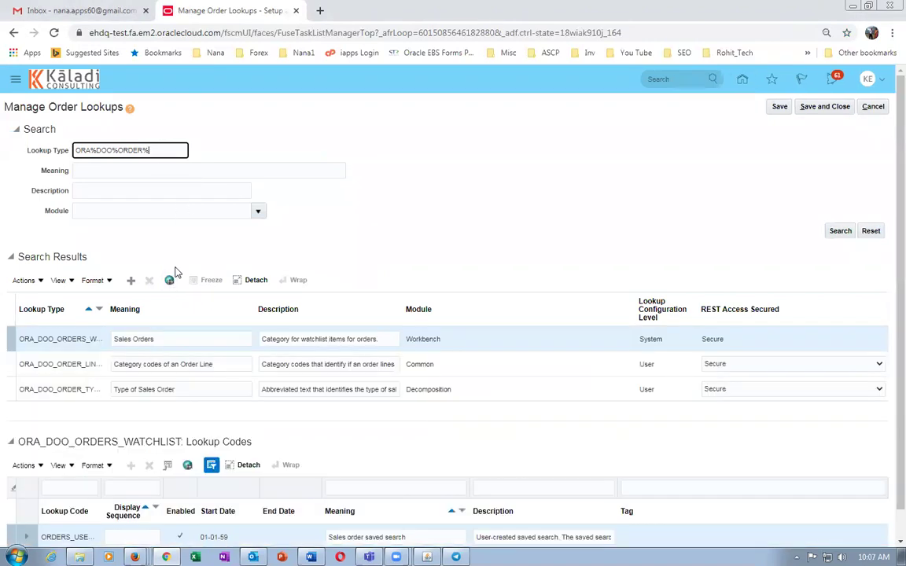
click(11, 387)
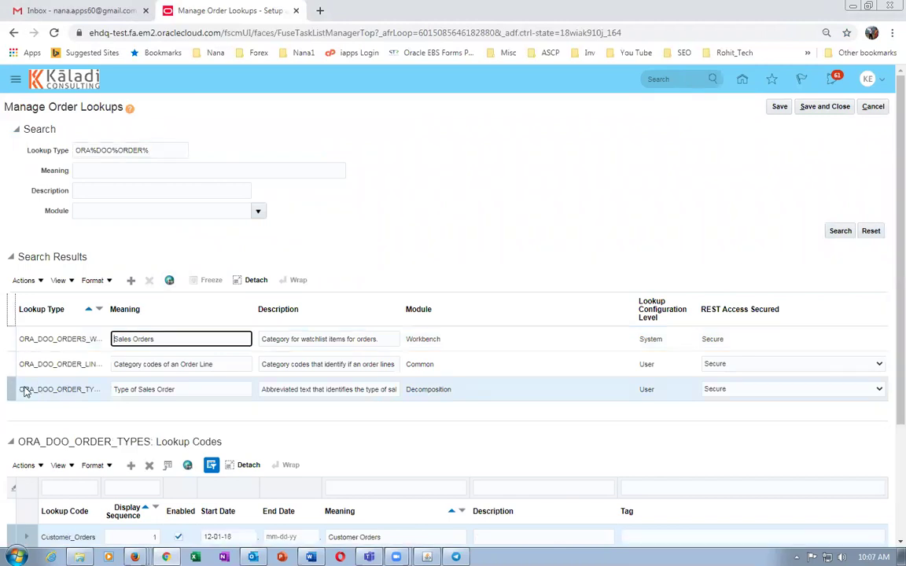
drag(123, 315, 125, 316)
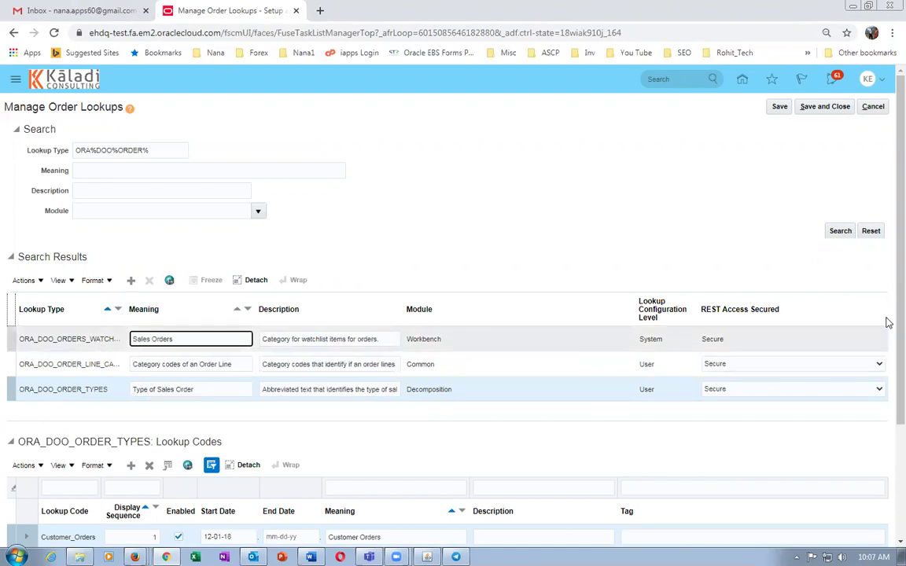
scroll(886, 299, down, 3)
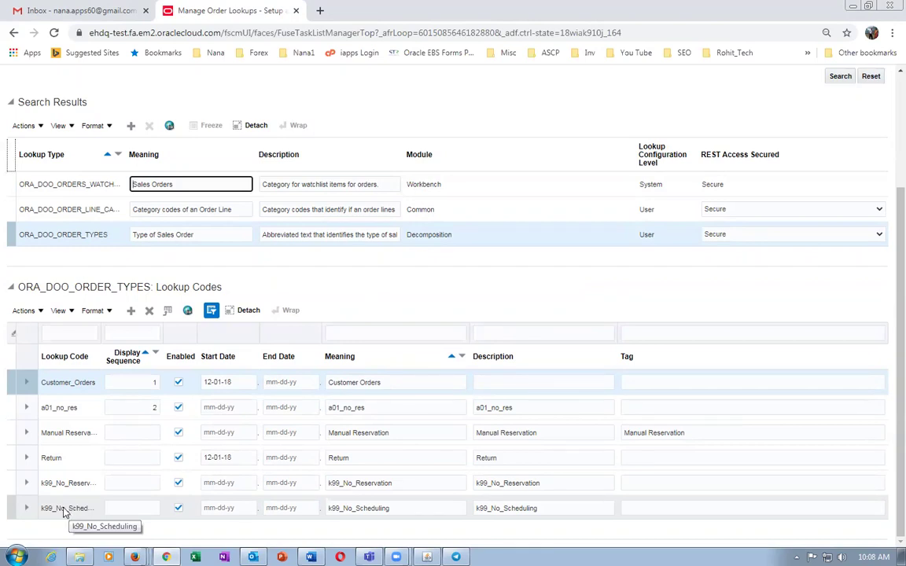
- Add an ORA_DOO_ORDER_TYPES lookup code k99_Defaulting with Meaning and Description k99_Defaulting
click(131, 310)
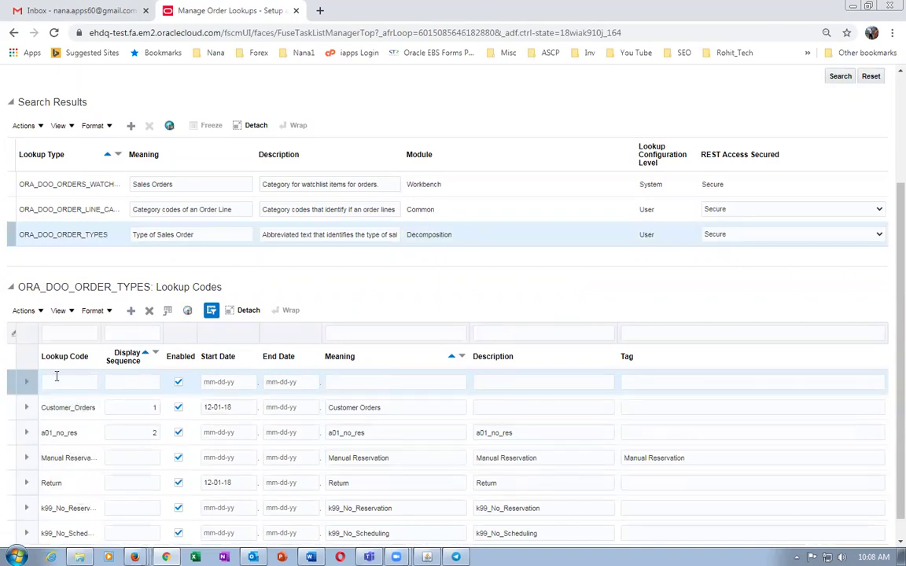
click(55, 379)
text(H)
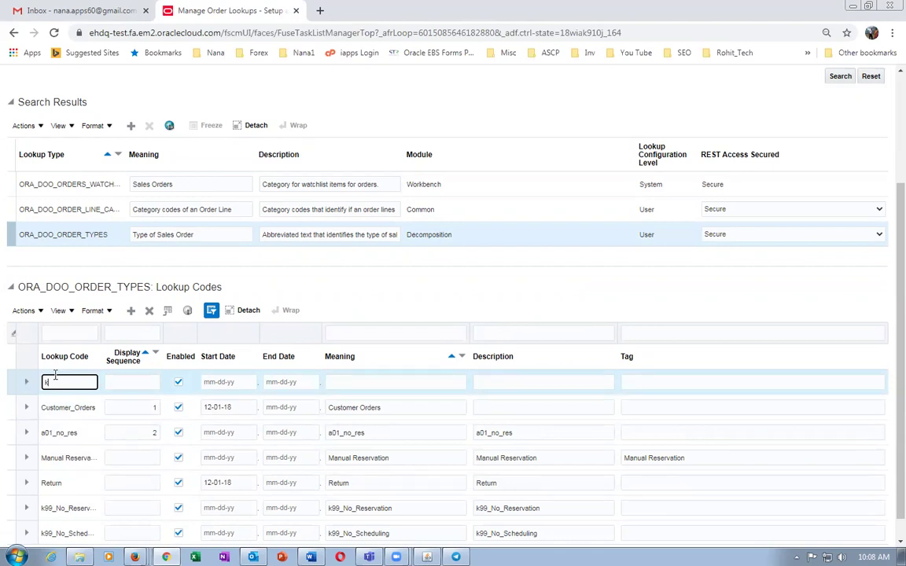
text(99_Defaulting)
click(127, 382)
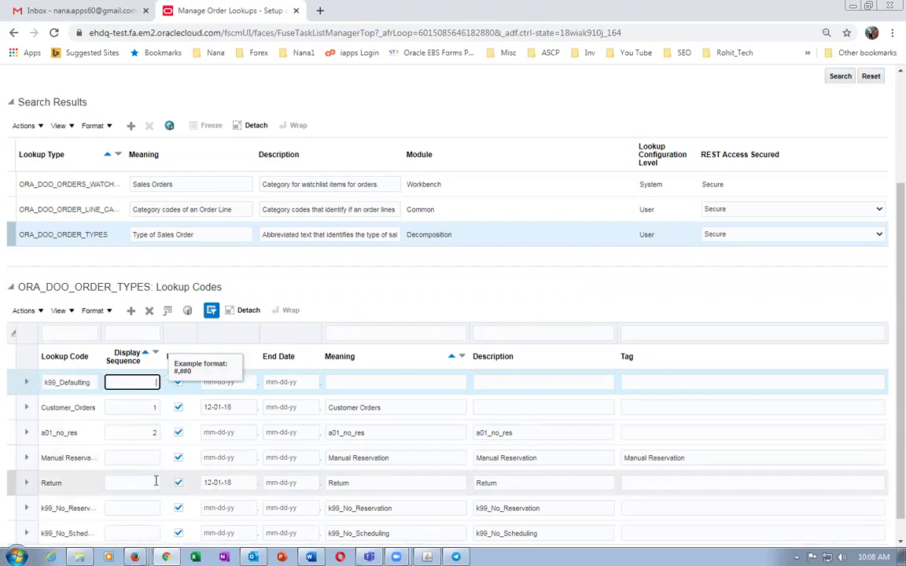
click(371, 382)
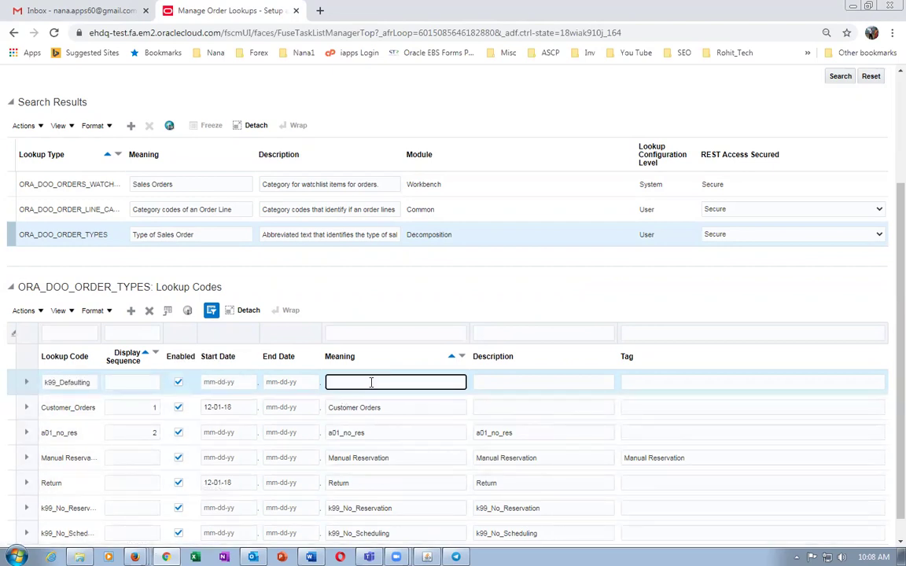
text(k99_Defaulting)
click(499, 381)
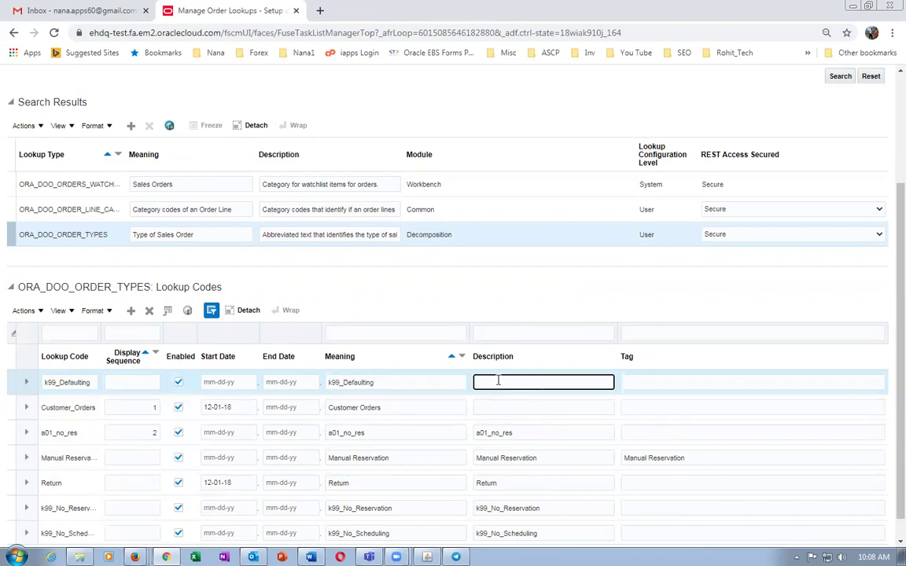
text(k99_Defaulting)
click(402, 303)
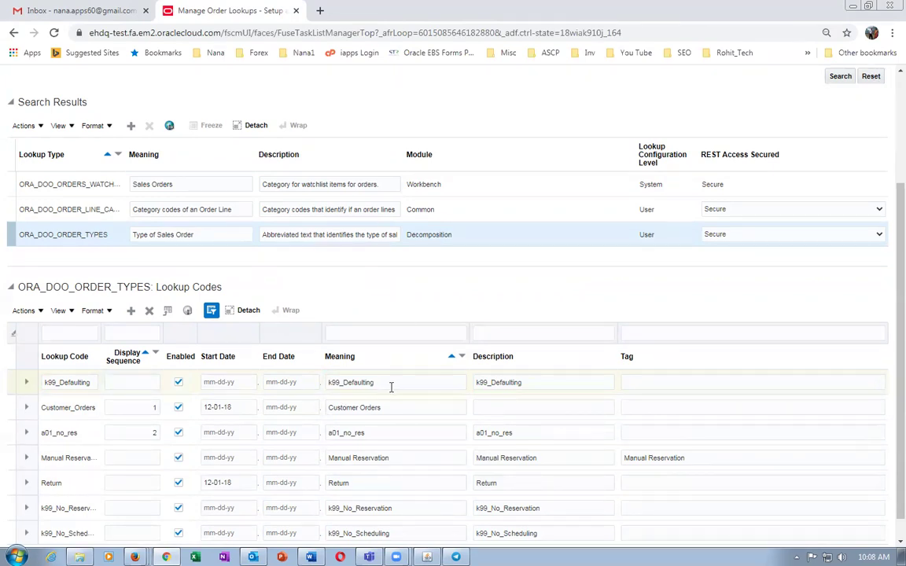
- Save the new lookup code and close Manage Order Lookups
scroll(887, 445, down, 1)
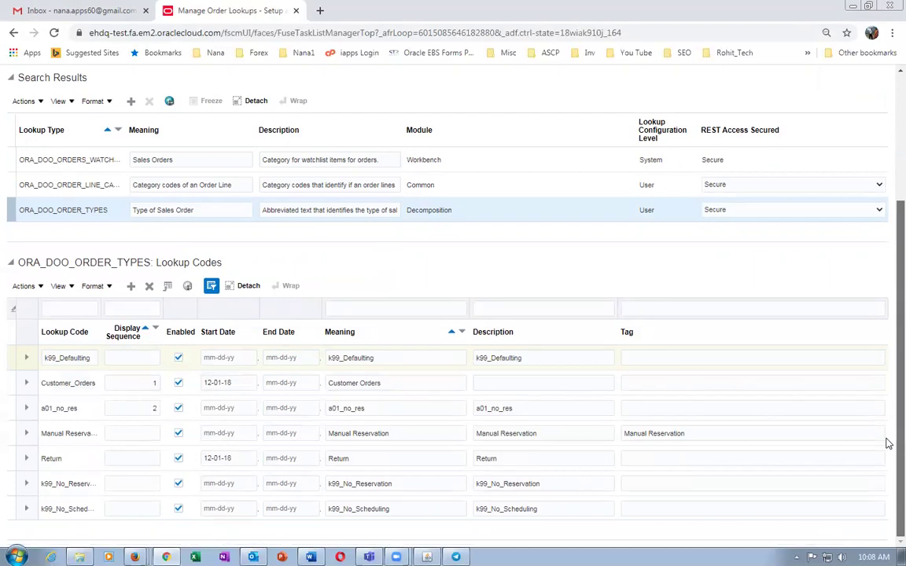
scroll(886, 299, up, 6)
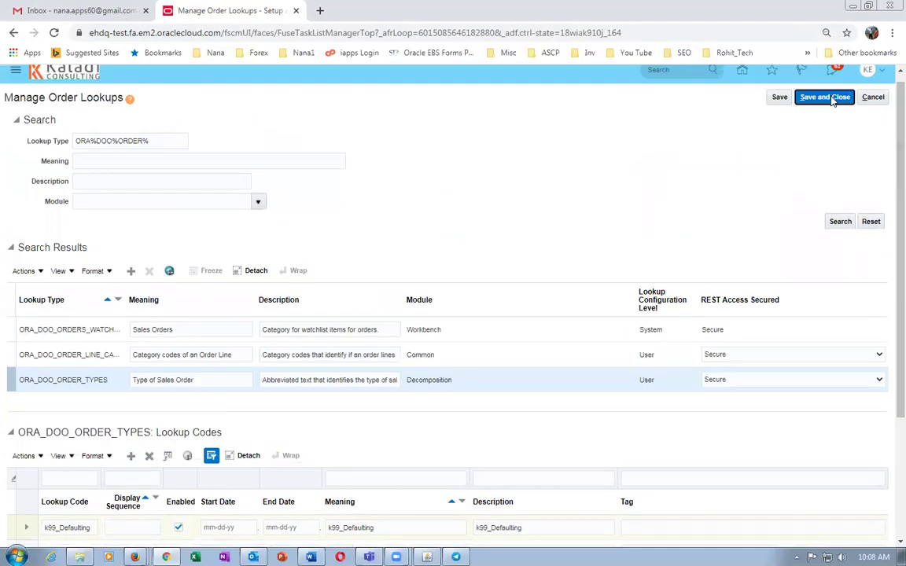
click(831, 99)
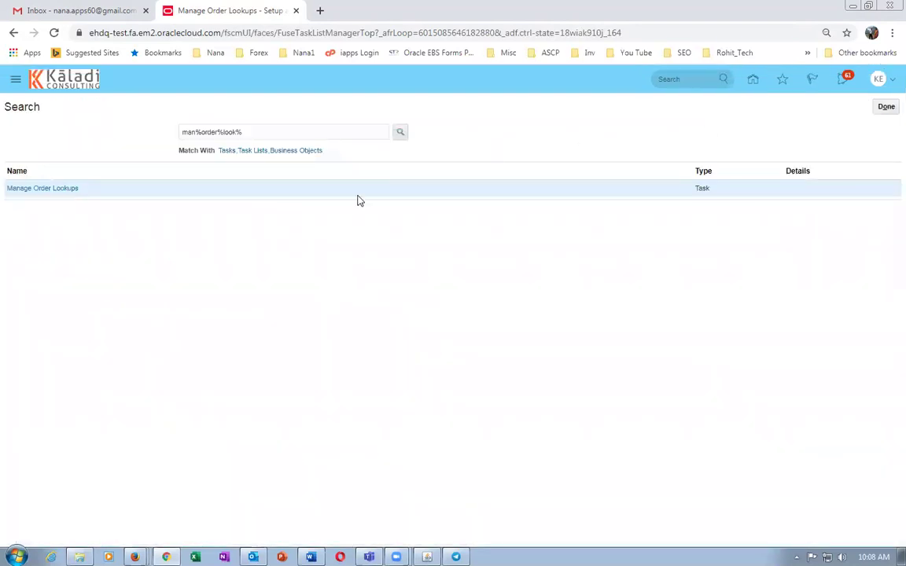
- Search tasks for man%sales%order% and open Manage Pretransformation Rules for Sales Orders
click(277, 135)
key(ctrl+a)
text(man)
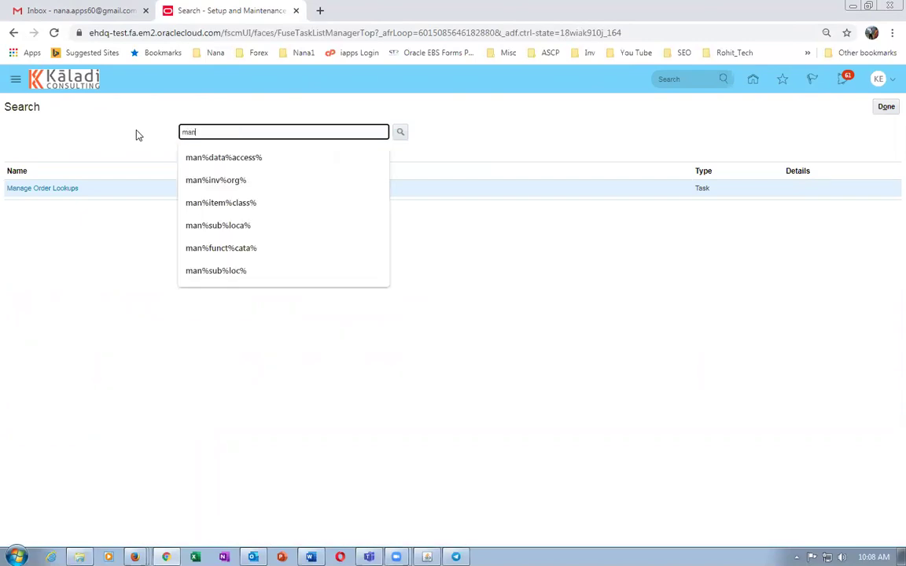
text(%sales%)
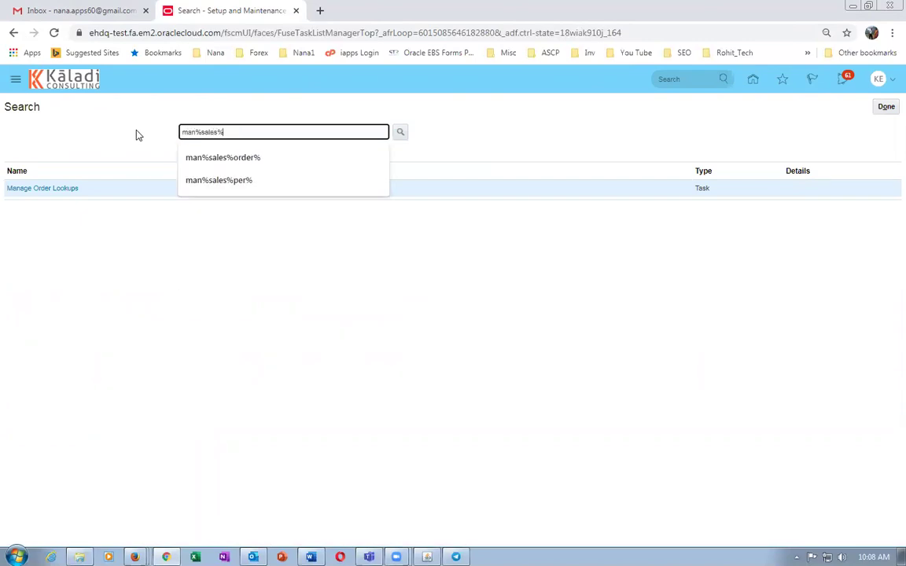
text(order%)
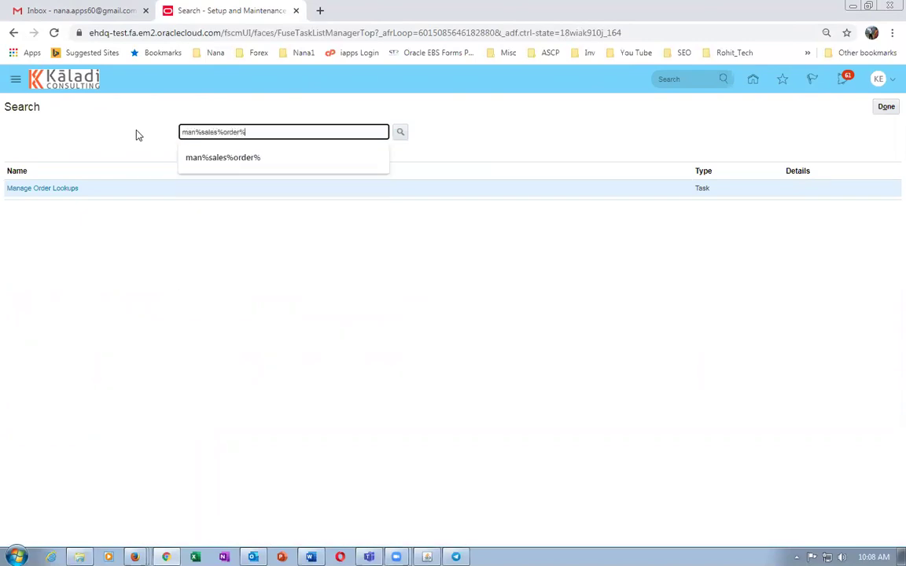
key(Return)
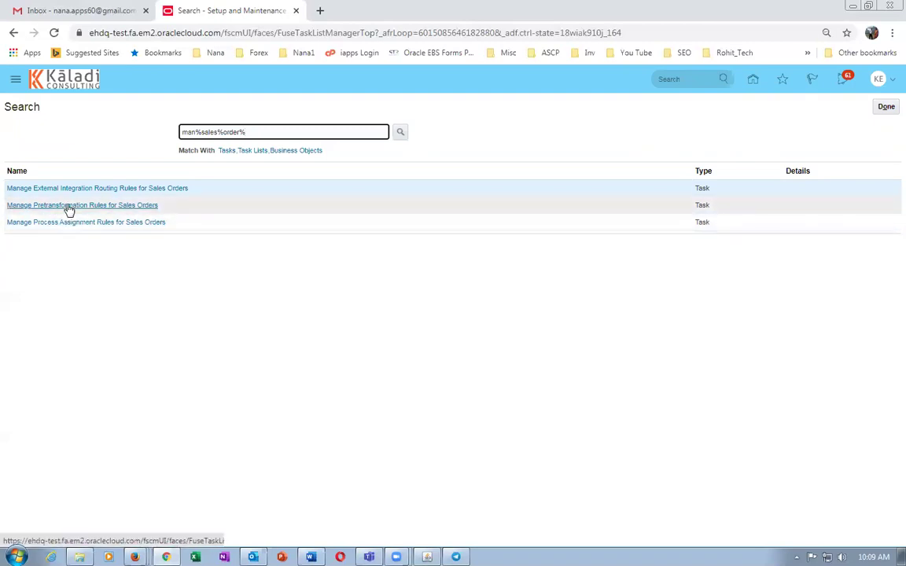
click(68, 207)
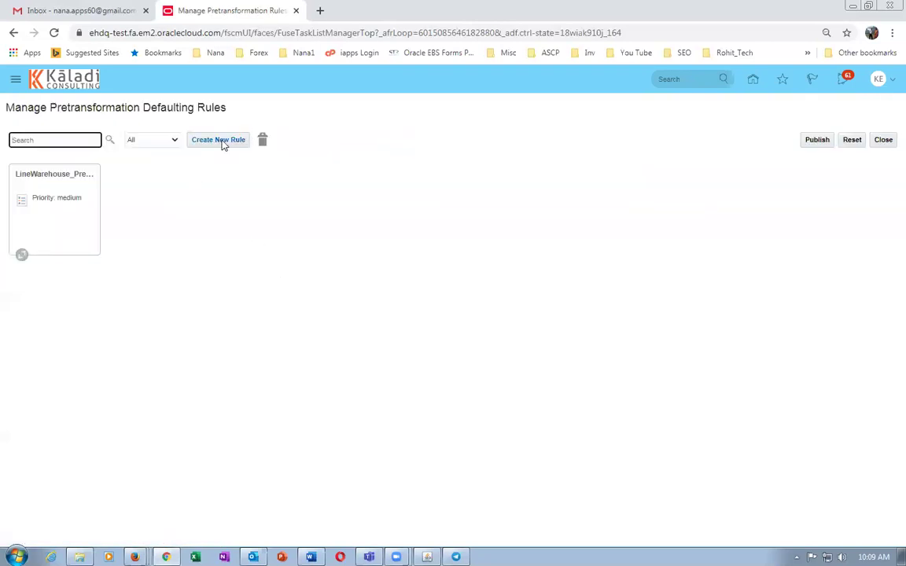
- Create a new defaulting rule with description 'k99 Defaulting'
click(223, 142)
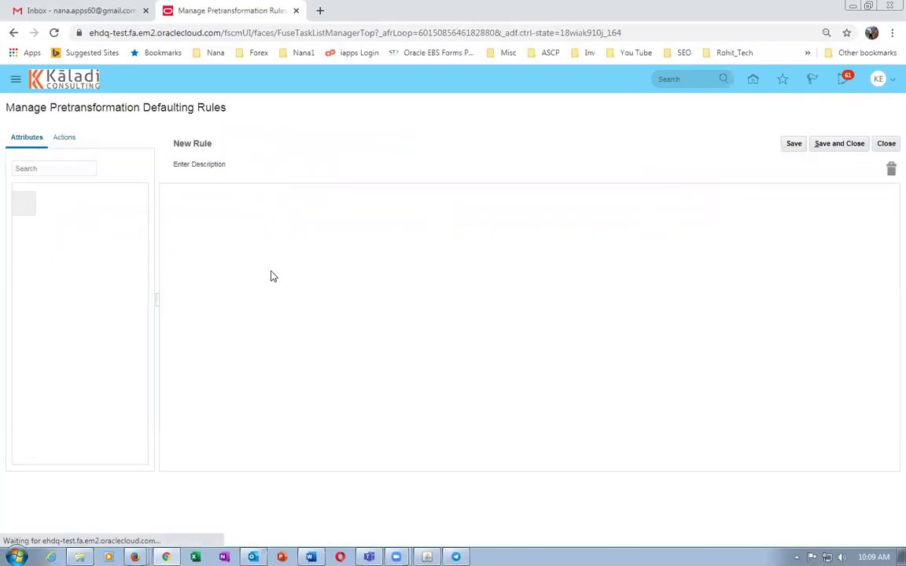
click(210, 175)
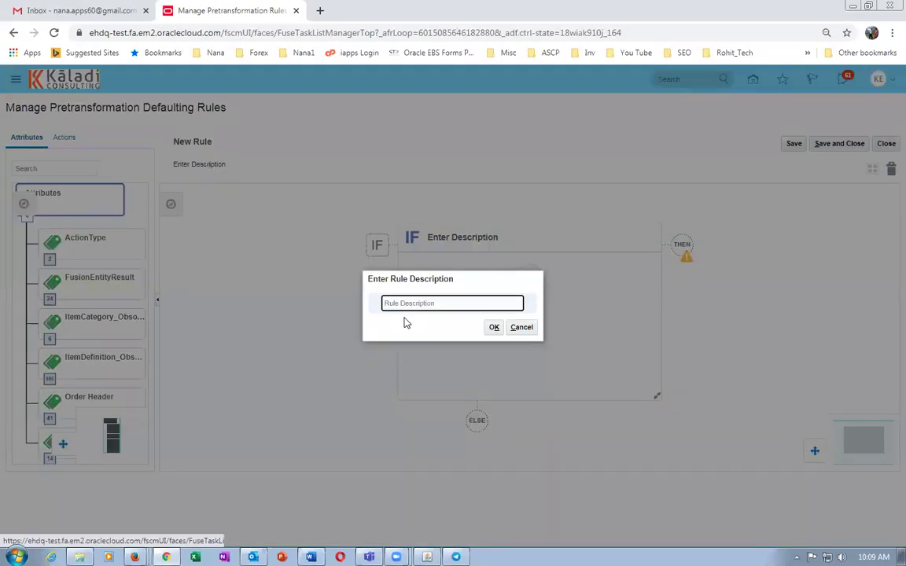
text(k99 Defaulting)
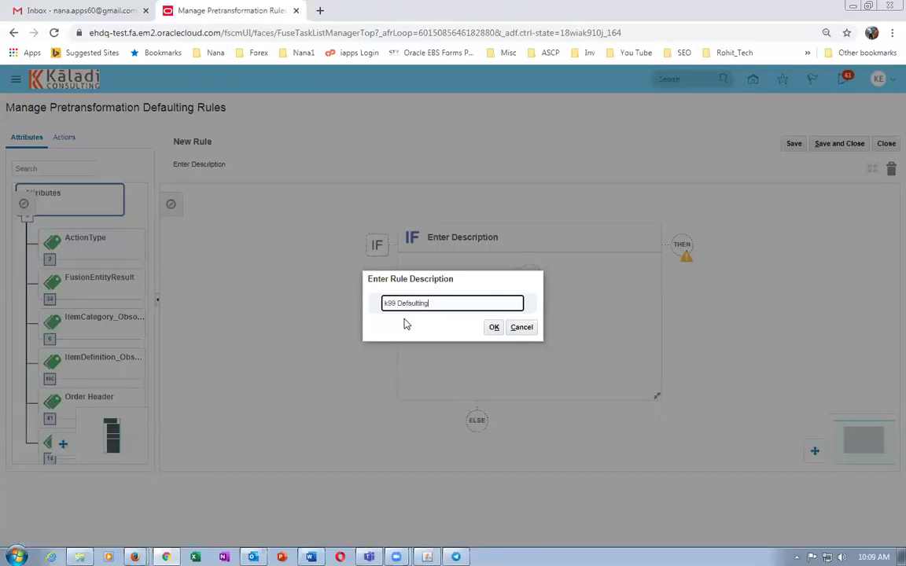
click(494, 327)
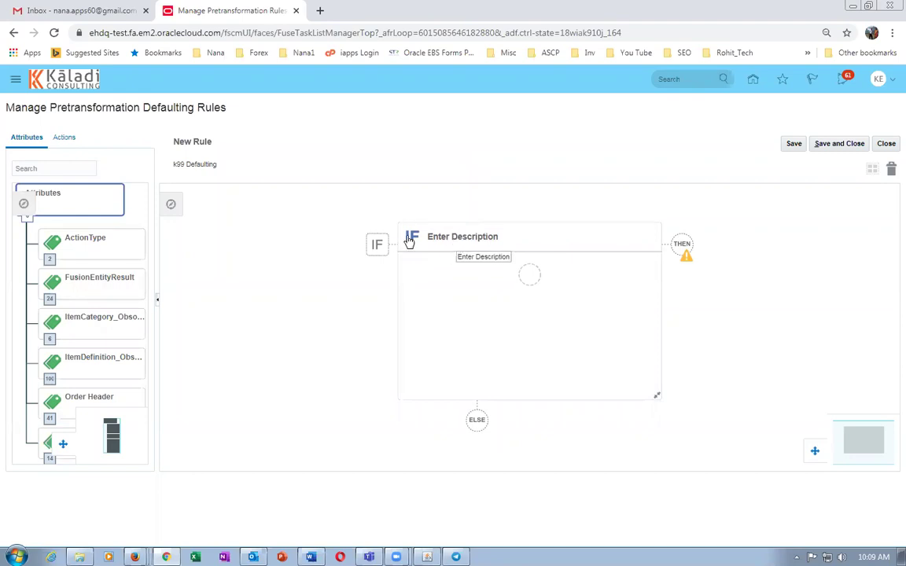
- Describe the rule's IF block as 'K99 Sales Defaulting'
click(463, 241)
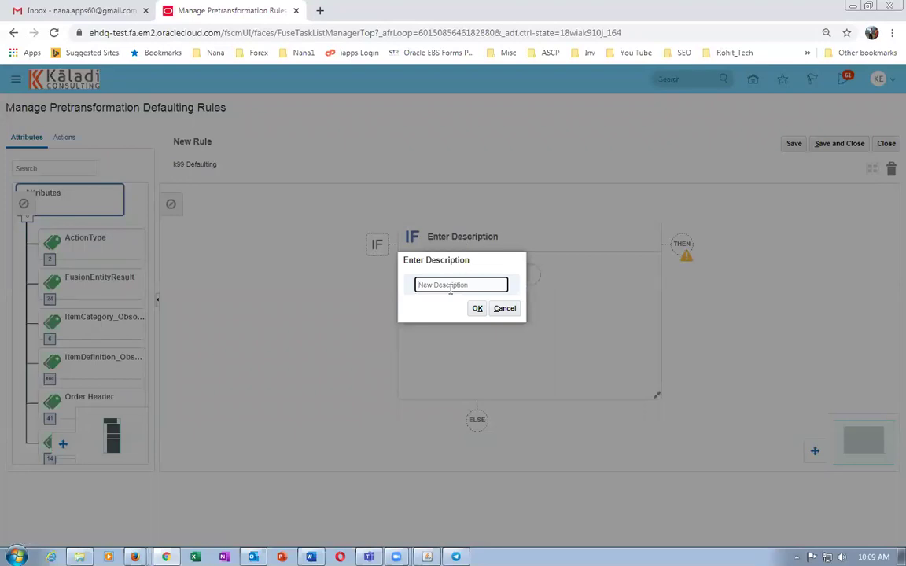
text(K99 Sales Defaulting)
click(477, 309)
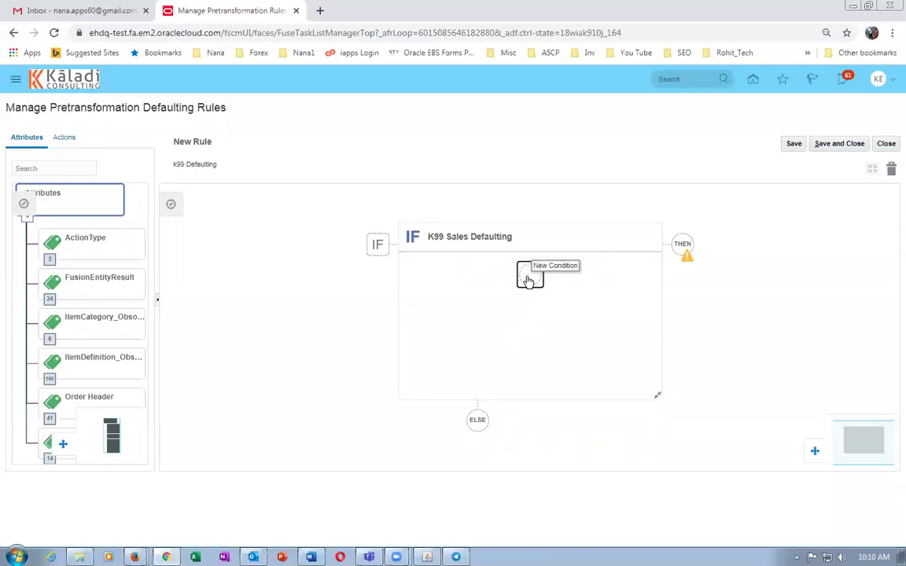
- Add the IF condition Order Type (Order Header) is equal to k99_Defaulting
click(529, 281)
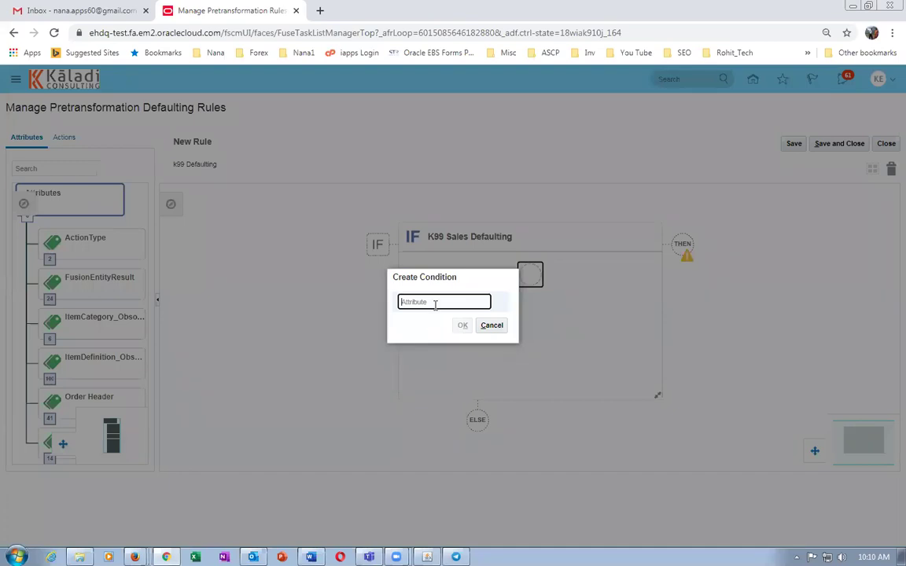
text(custo)
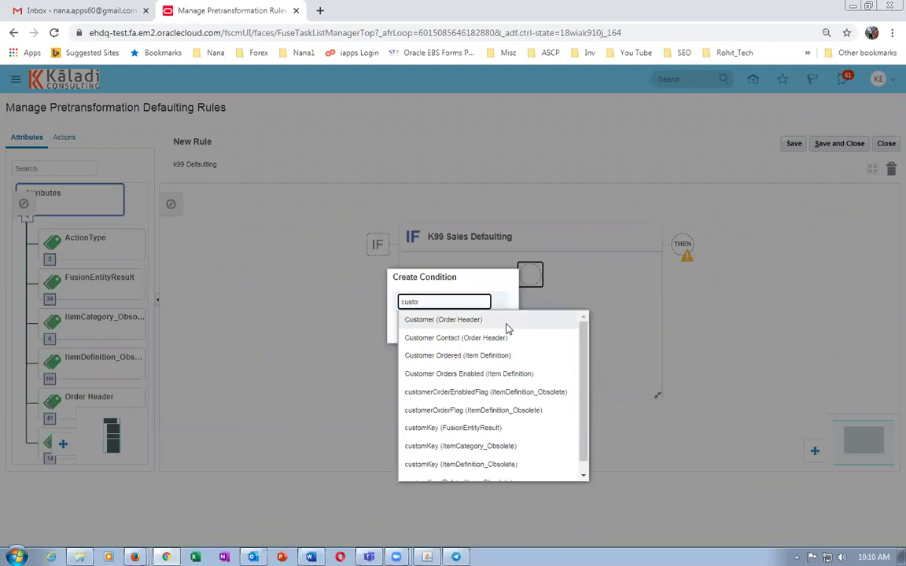
click(472, 321)
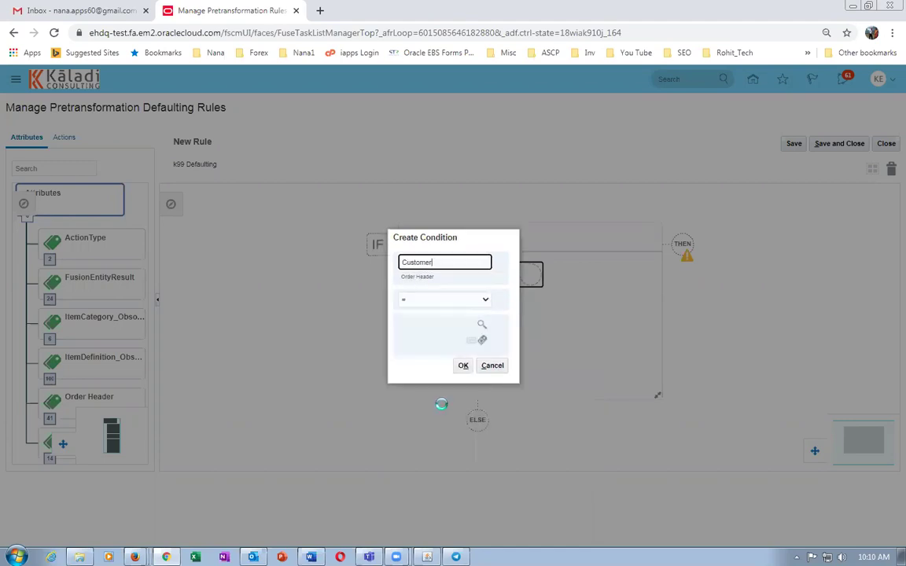
key(ctrl+a)
text(orde)
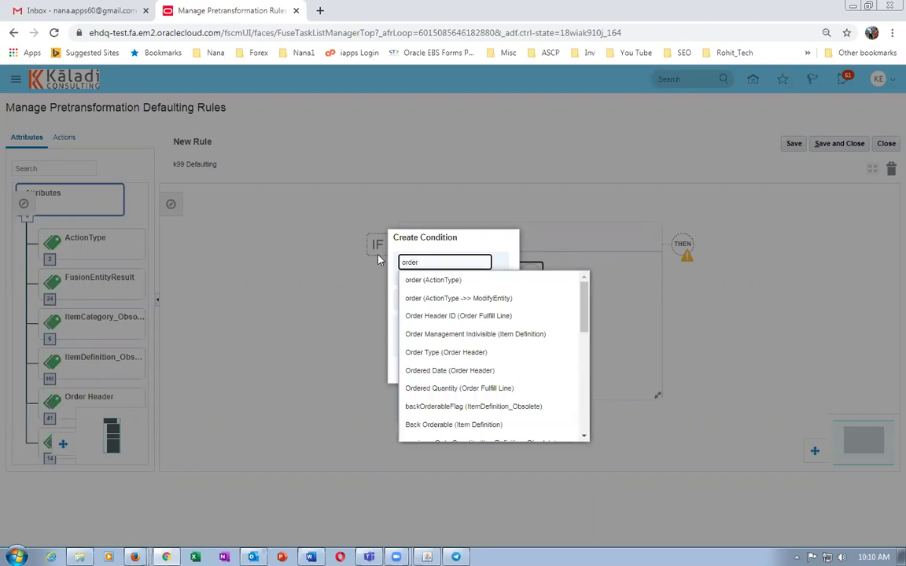
click(440, 352)
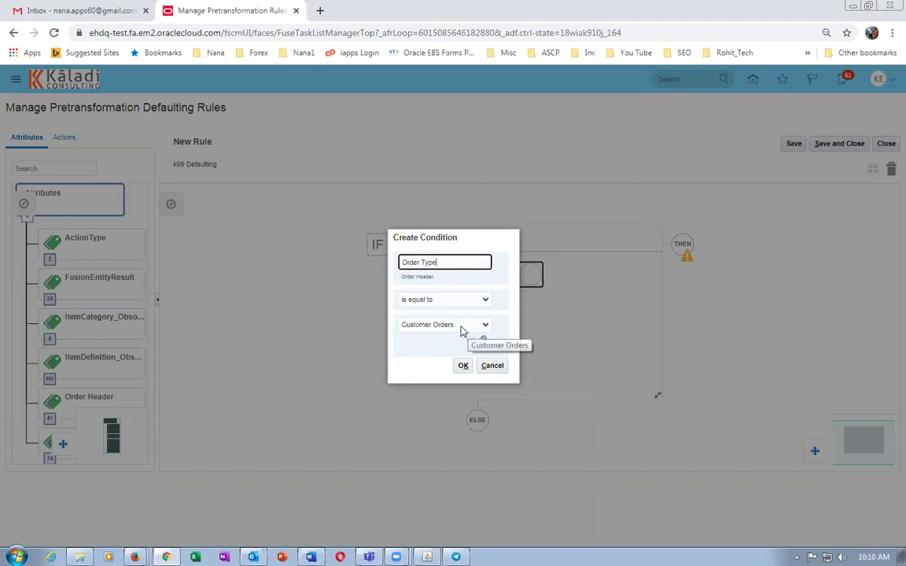
click(461, 328)
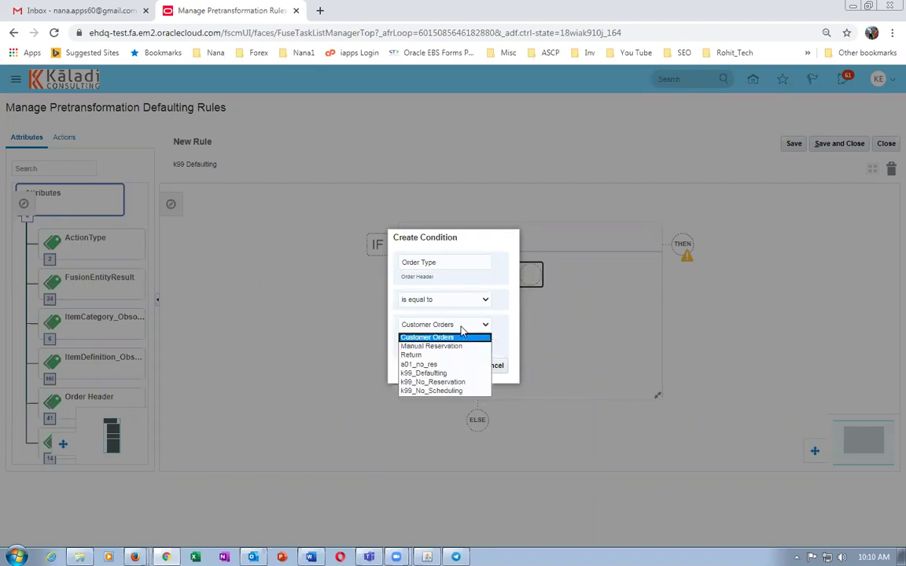
click(429, 372)
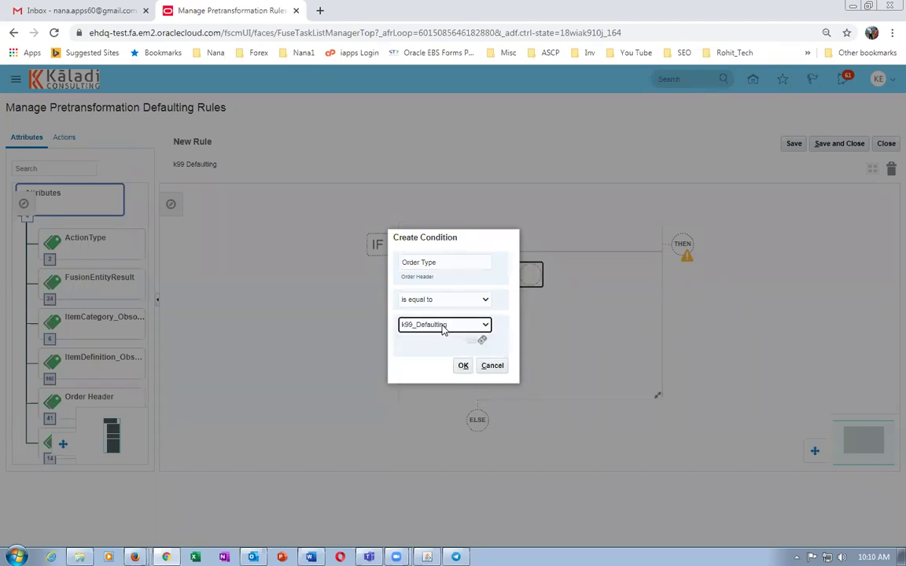
click(463, 365)
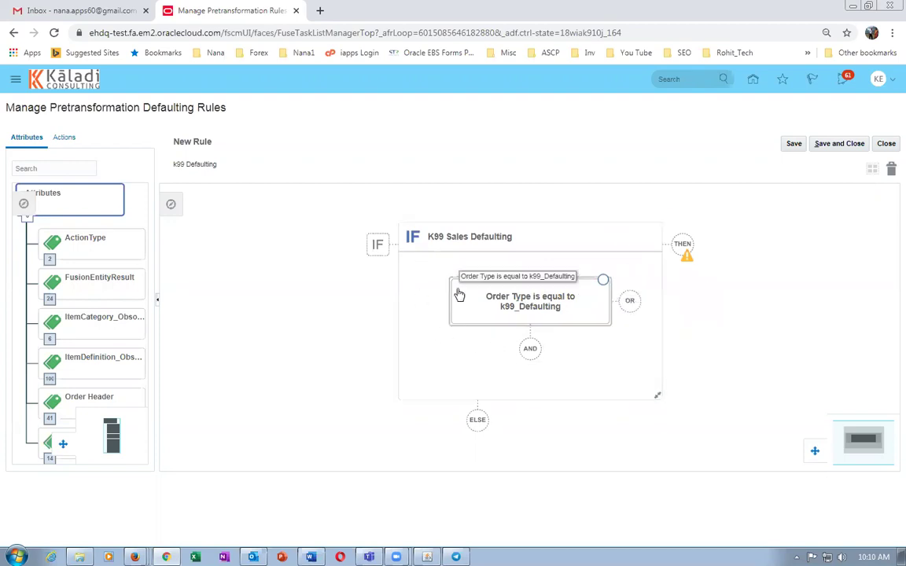
click(683, 249)
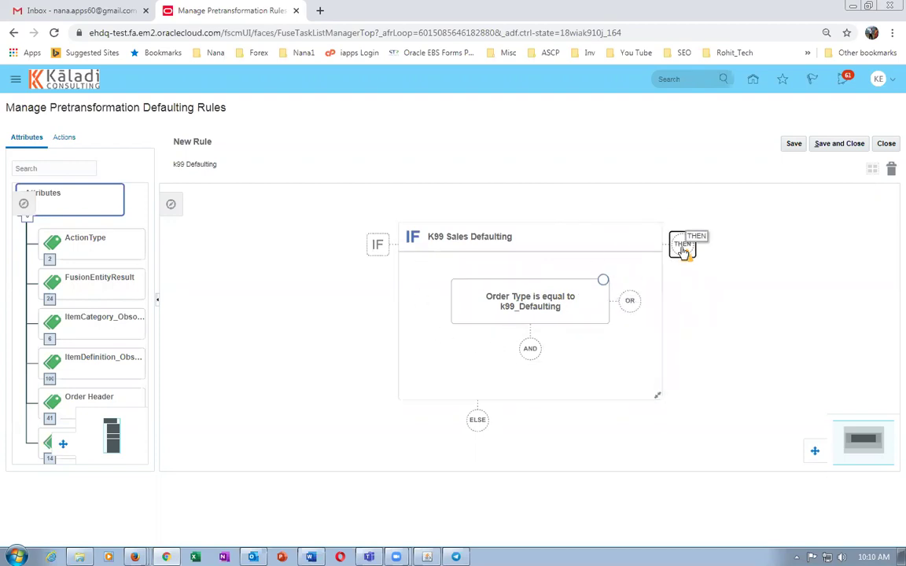
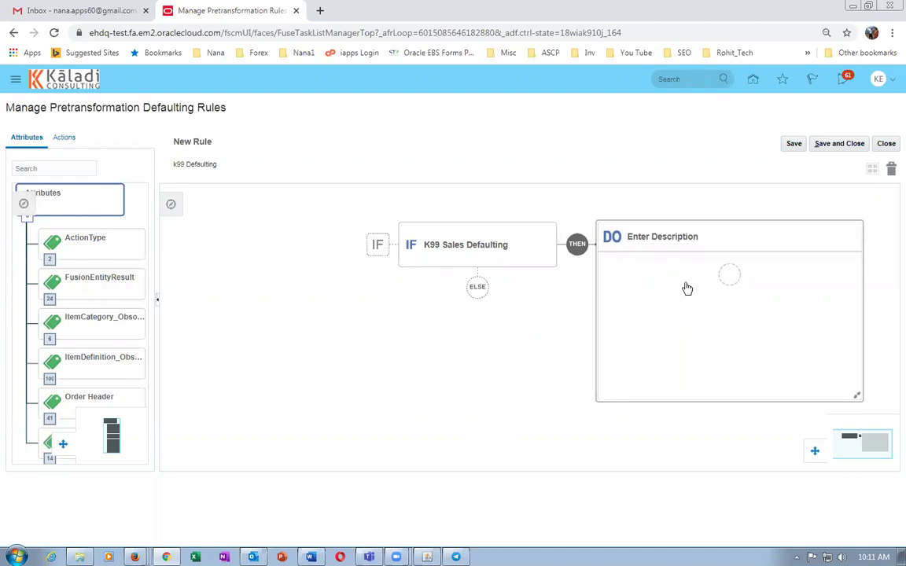
- Add a Set a Value action in the DO box targeting Warehouse (Order Header)
click(730, 275)
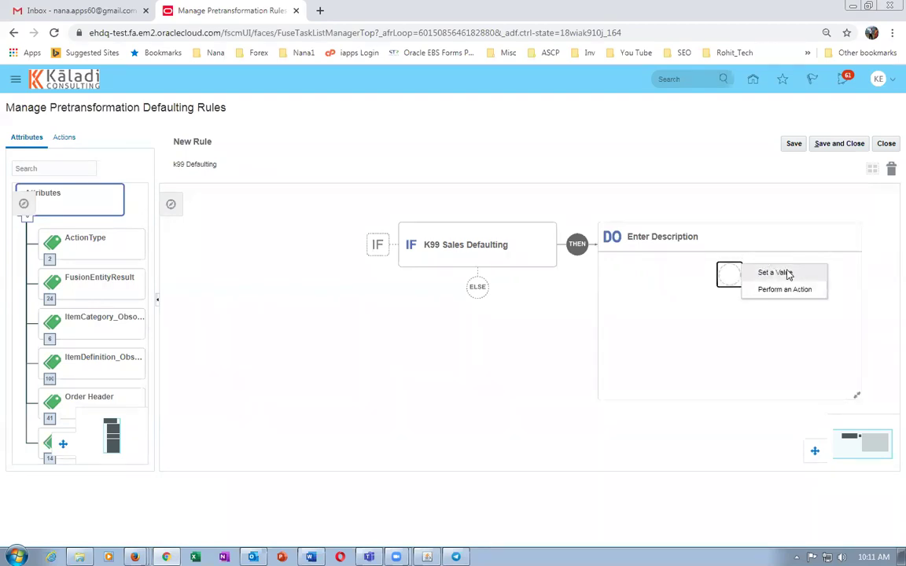
click(776, 273)
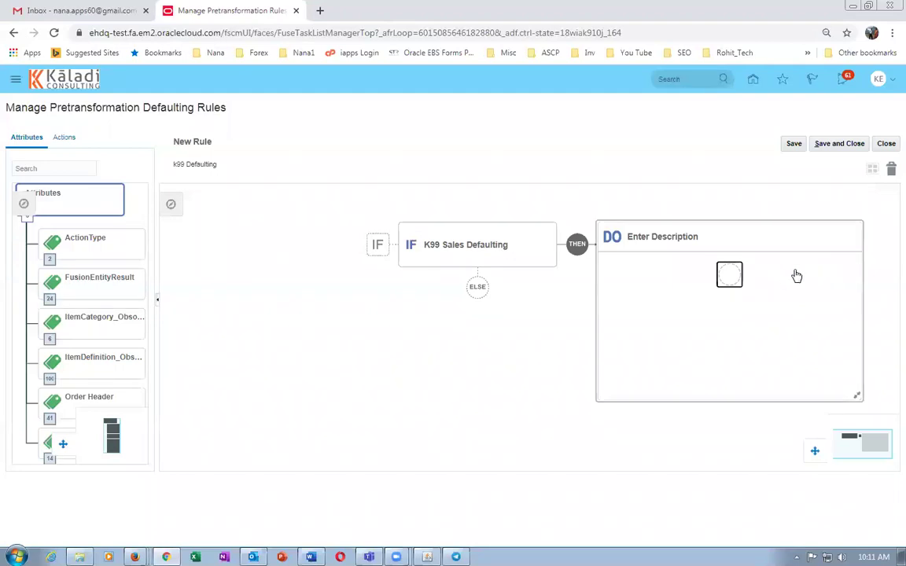
text(ware)
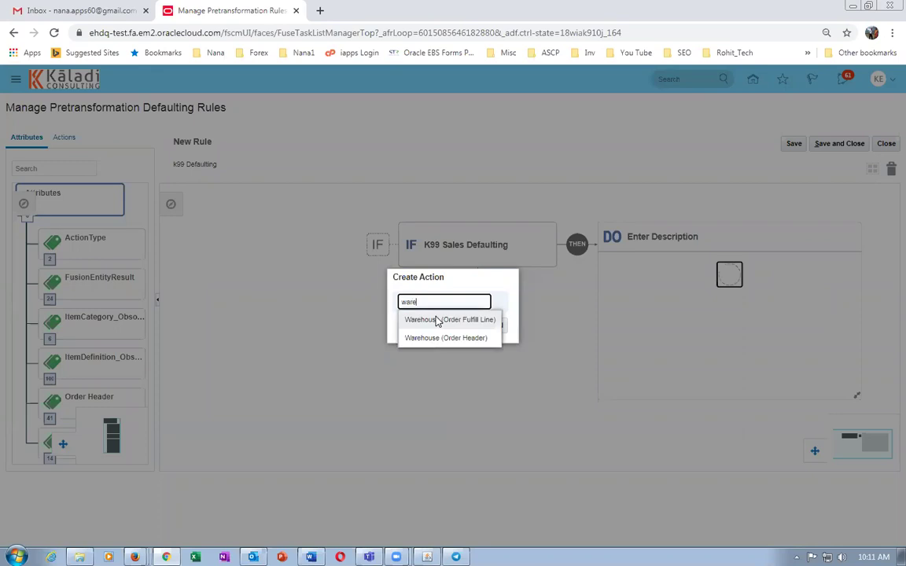
click(431, 337)
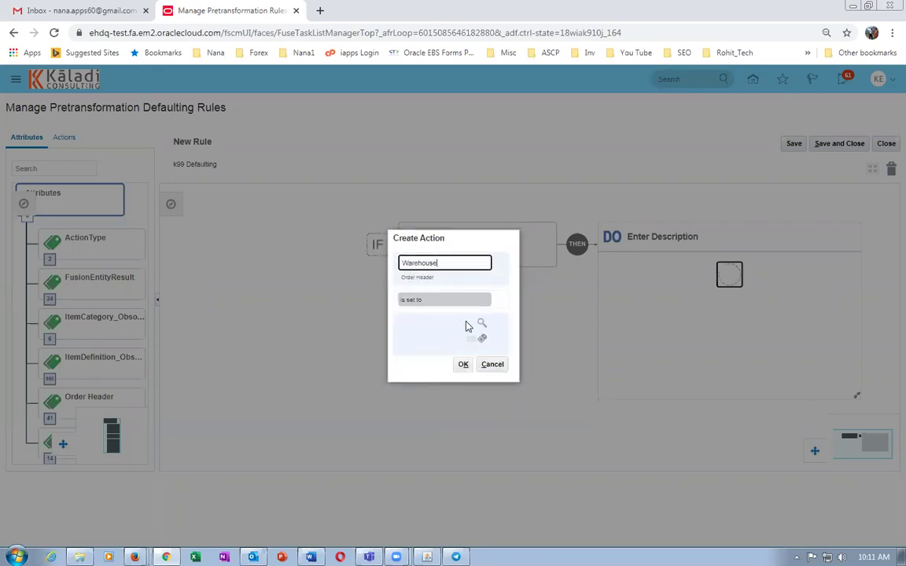
click(480, 326)
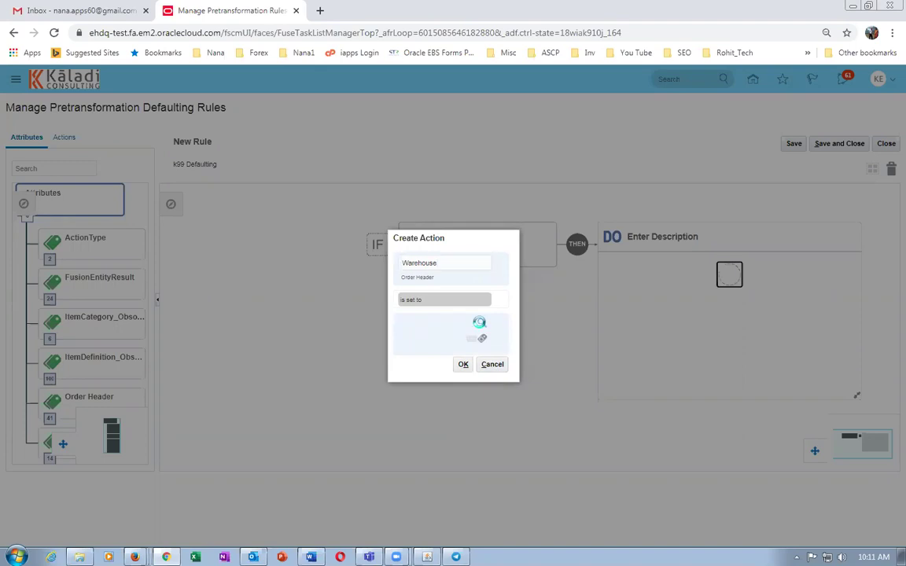
- Search warehouses by name for k99, then retry the search with k9
click(441, 199)
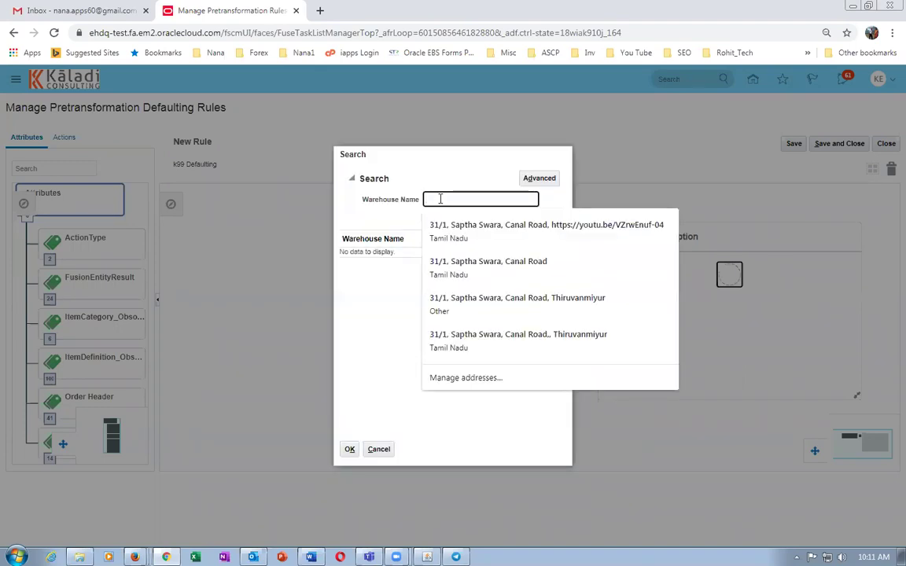
text(k99)
click(518, 221)
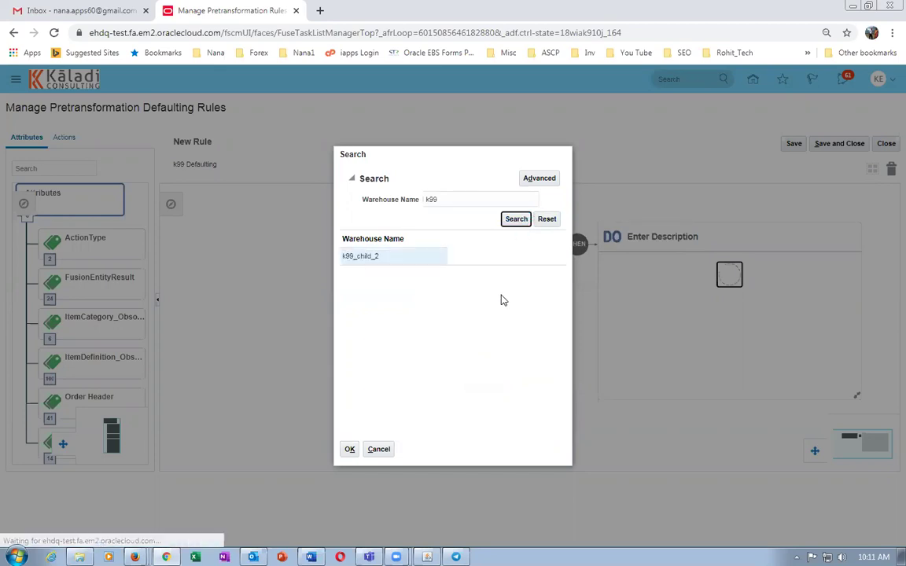
click(400, 260)
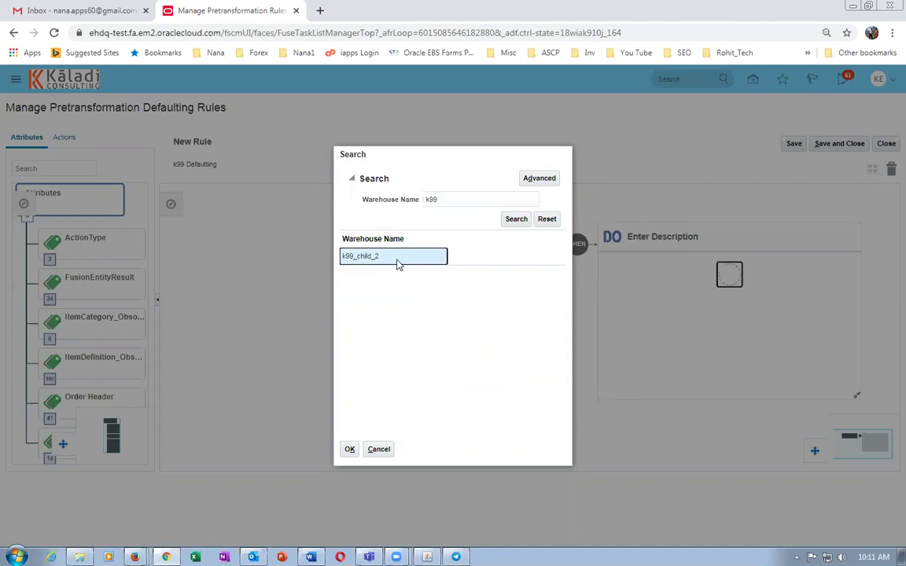
click(447, 199)
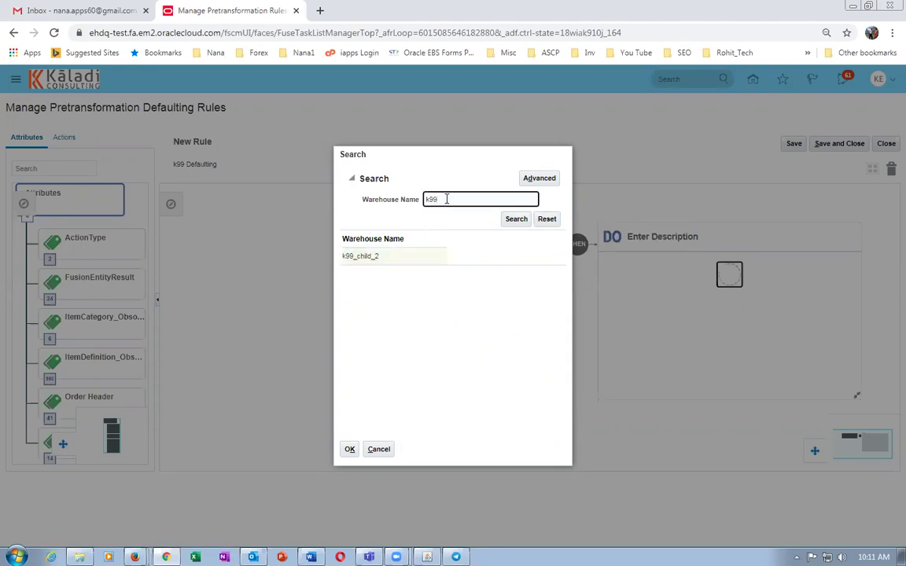
drag(447, 199, 355, 214)
text(k9)
click(515, 219)
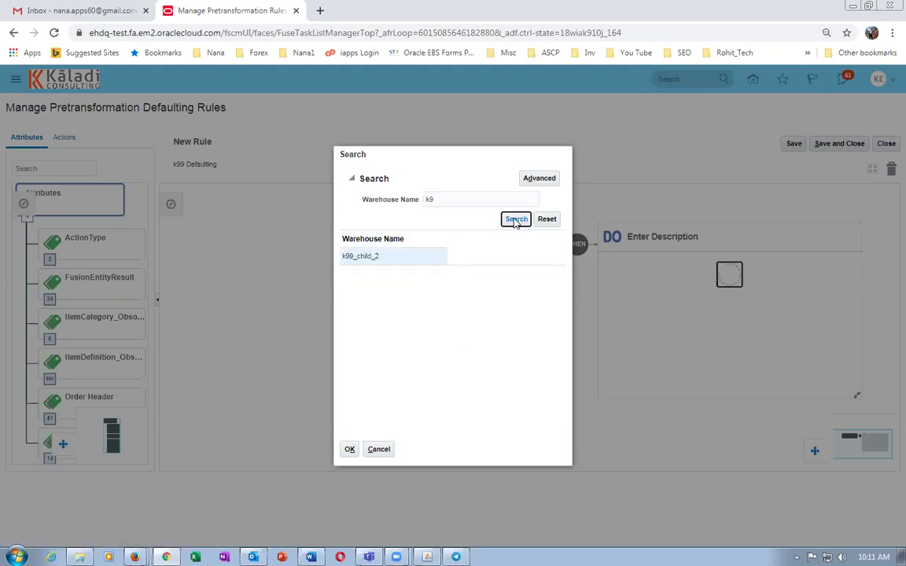
- Run an advanced warehouse search with Is not blank and choose k99_child_2
click(525, 179)
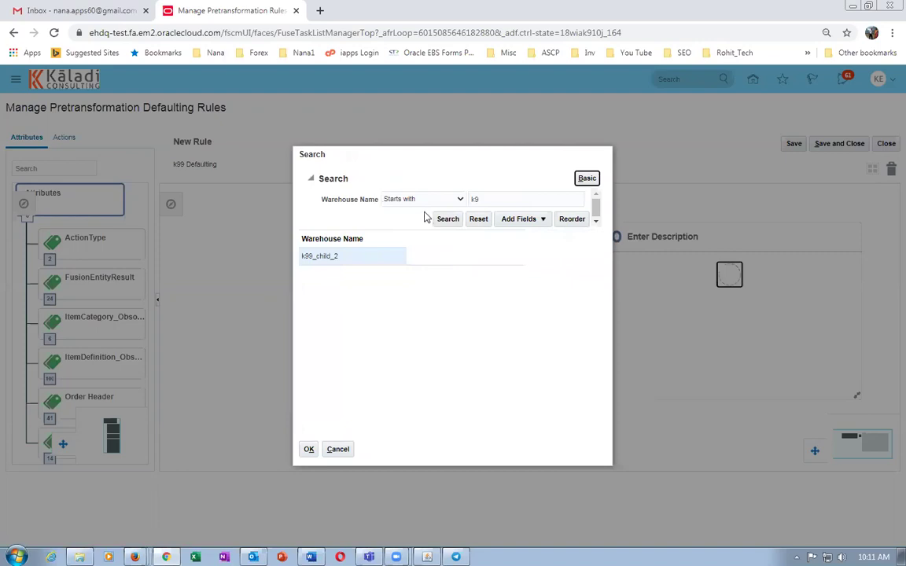
click(386, 199)
click(409, 327)
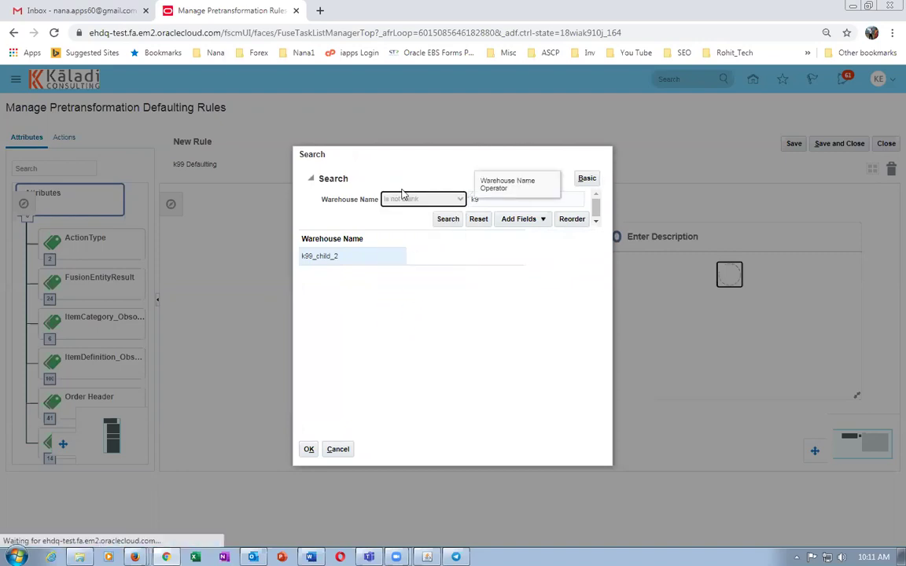
click(407, 221)
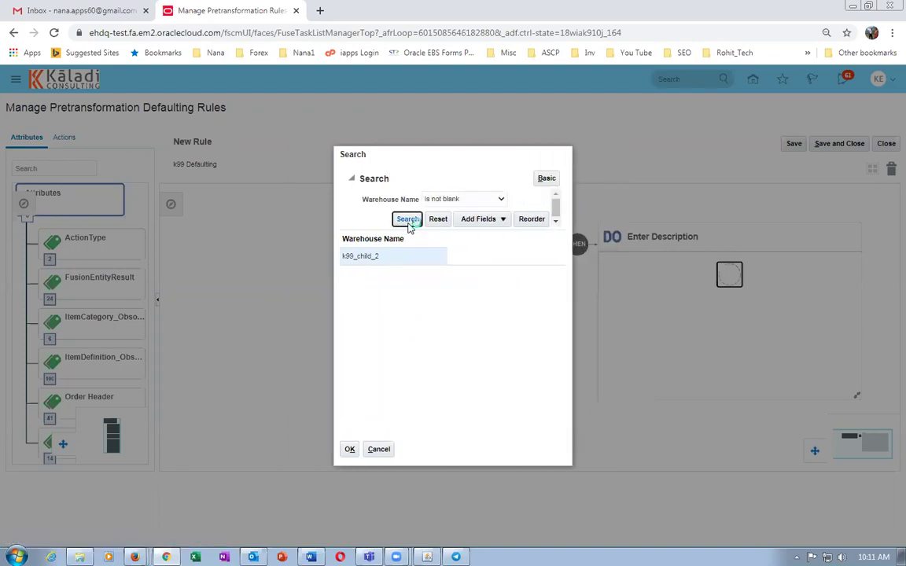
drag(558, 303, 554, 397)
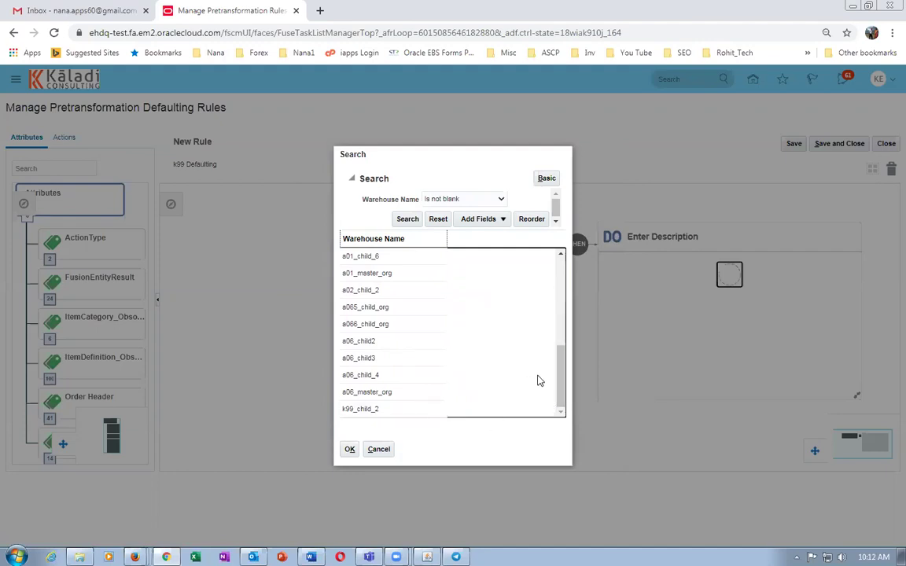
click(380, 409)
click(351, 450)
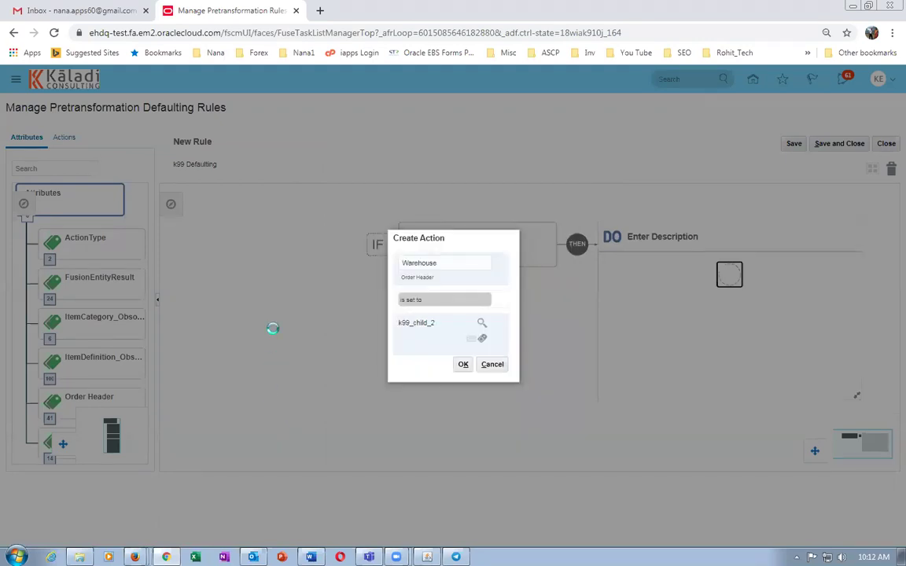
- Add the Warehouse = k99_child_2 action to the rule, then save and close the editor
click(463, 364)
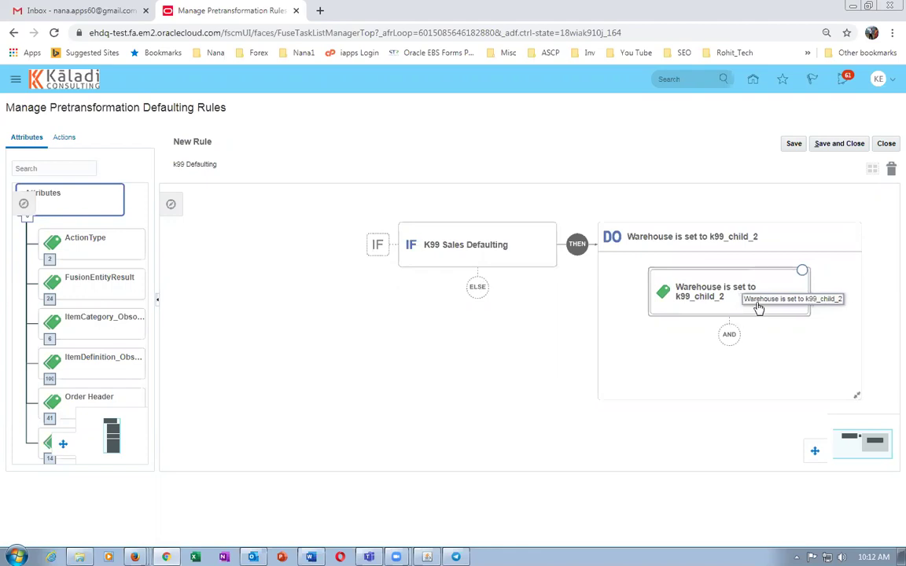
click(839, 144)
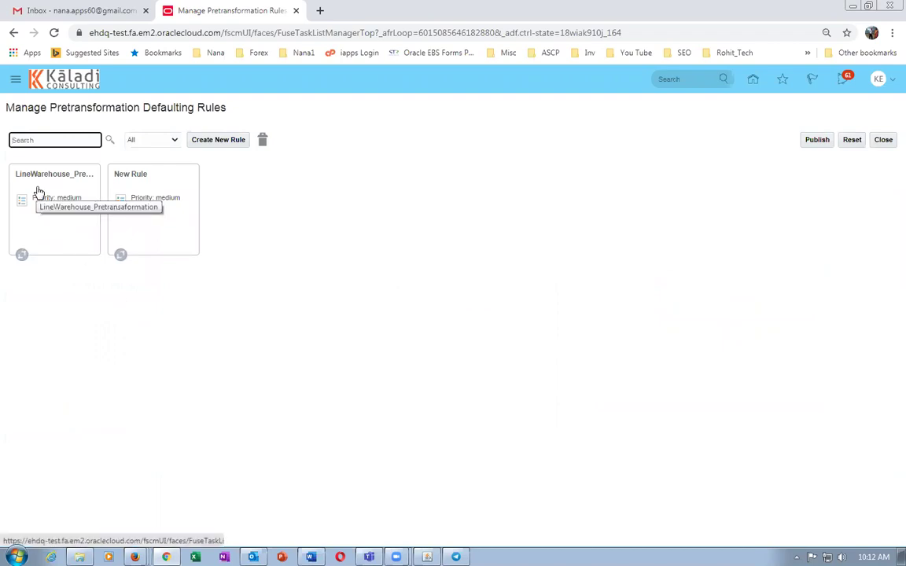
- Rename the rule to k99 Defaulting and activate it starting 06-12-20 04:42 AM
click(161, 224)
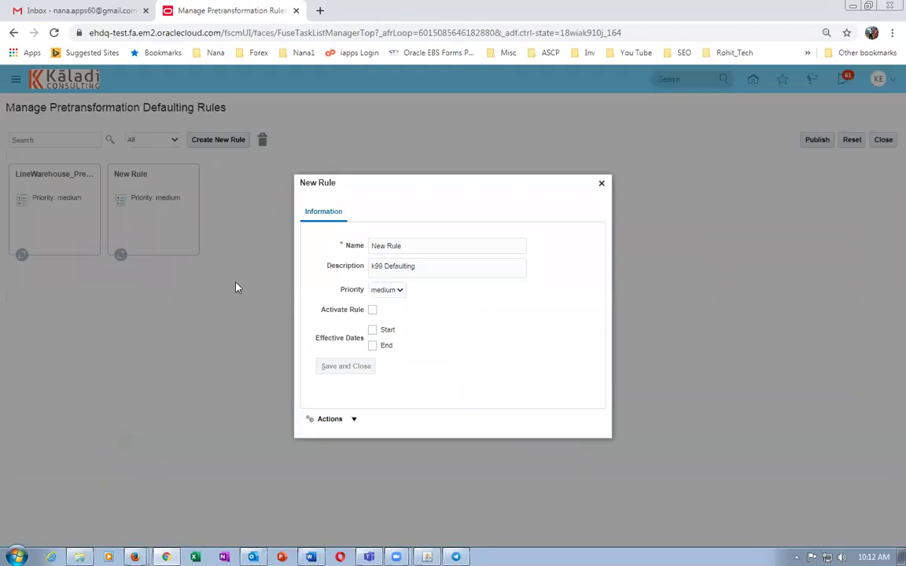
drag(437, 273, 361, 272)
key(ctrl+c)
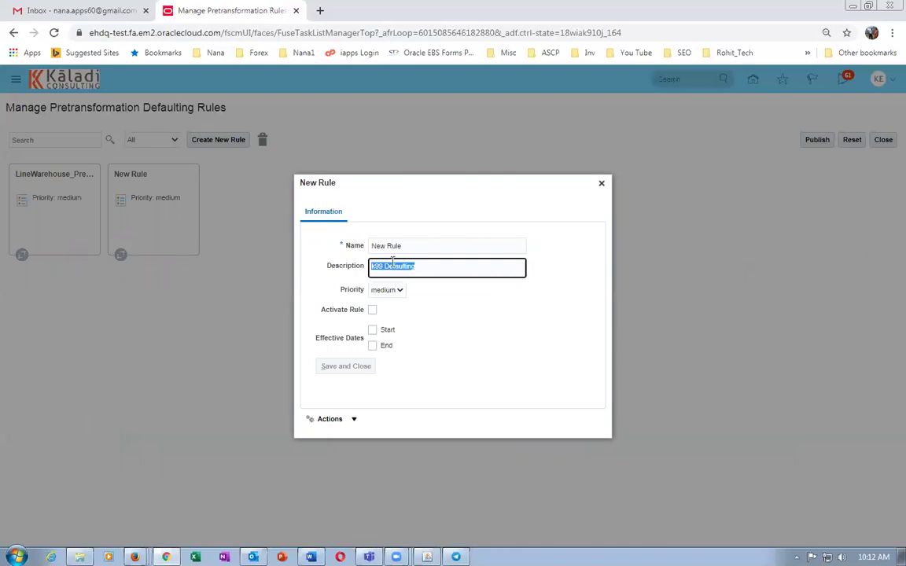
drag(409, 245, 334, 245)
key(ctrl+v)
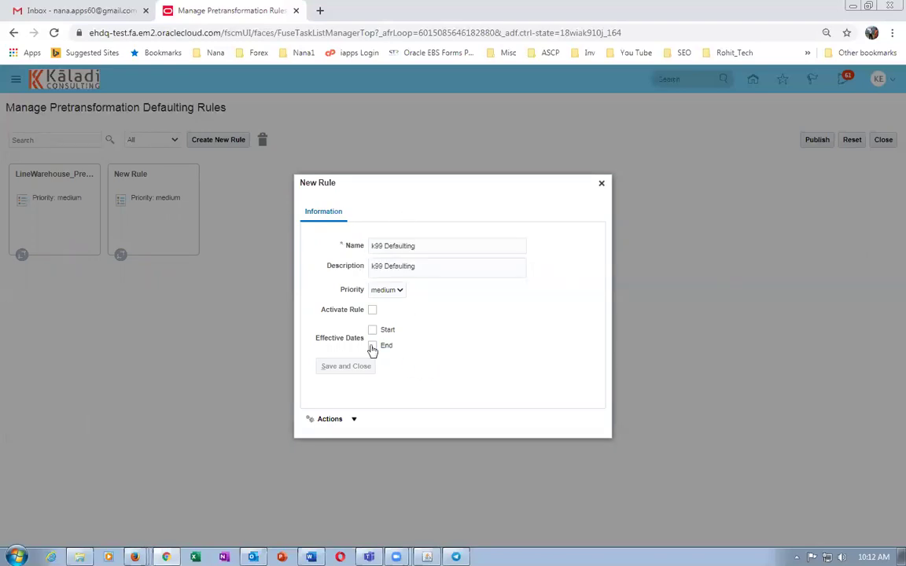
click(372, 310)
click(373, 332)
click(480, 334)
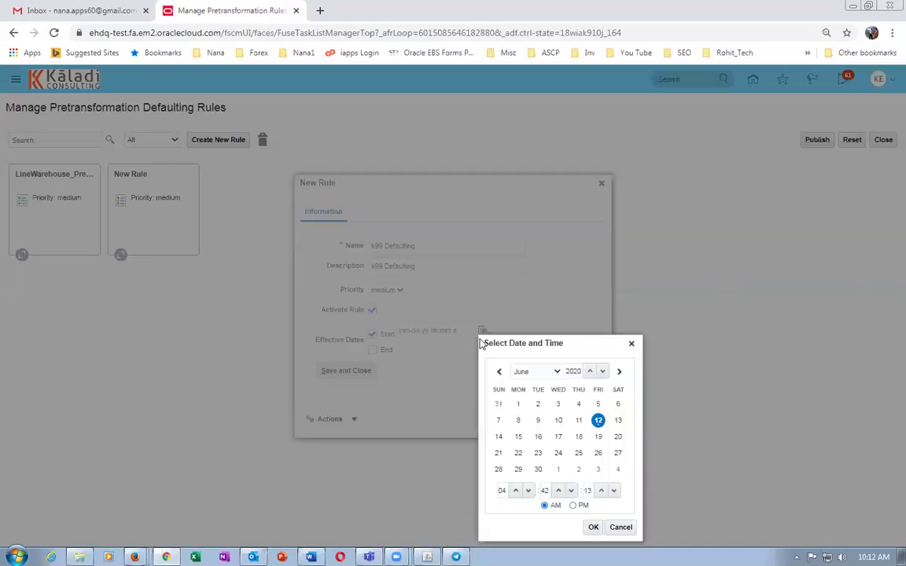
click(593, 525)
click(346, 370)
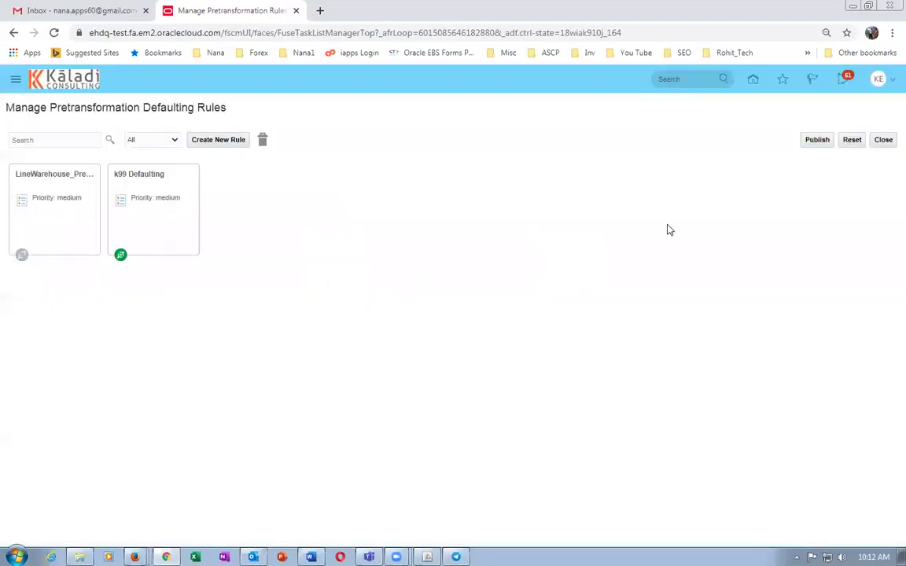
- Publish the defaulting rules dictionary and dismiss the success message
click(815, 142)
click(567, 324)
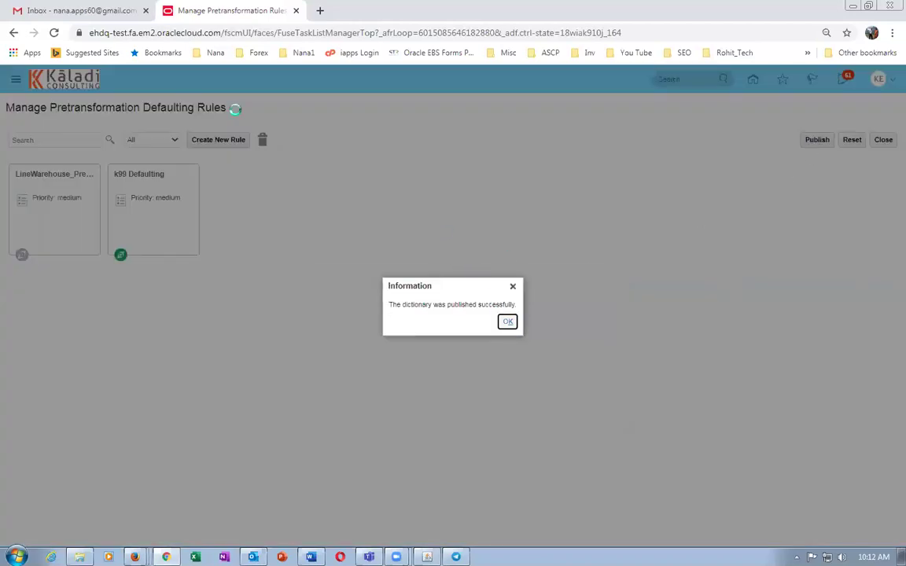
key(Return)
- Duplicate the rules browser tab and expand the Order Management work areas
right_click(237, 17)
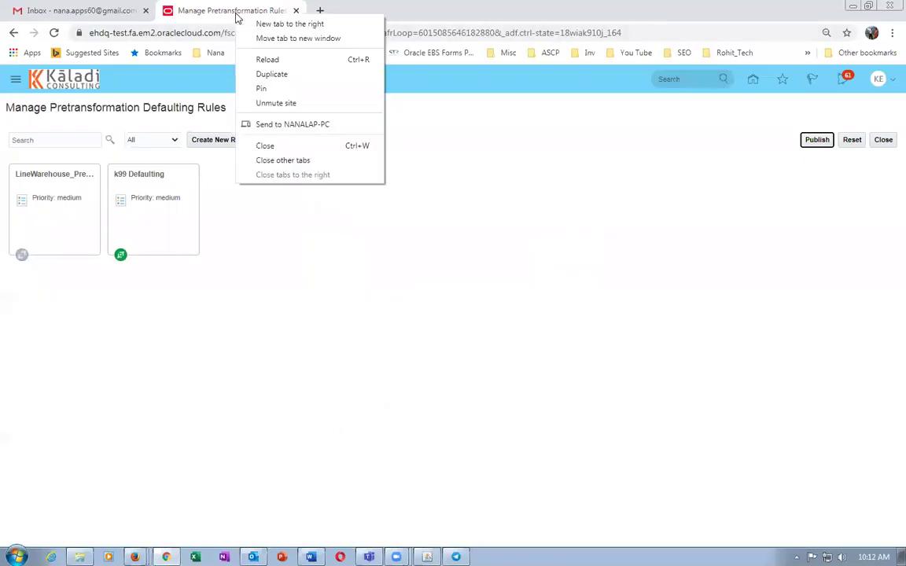
click(262, 75)
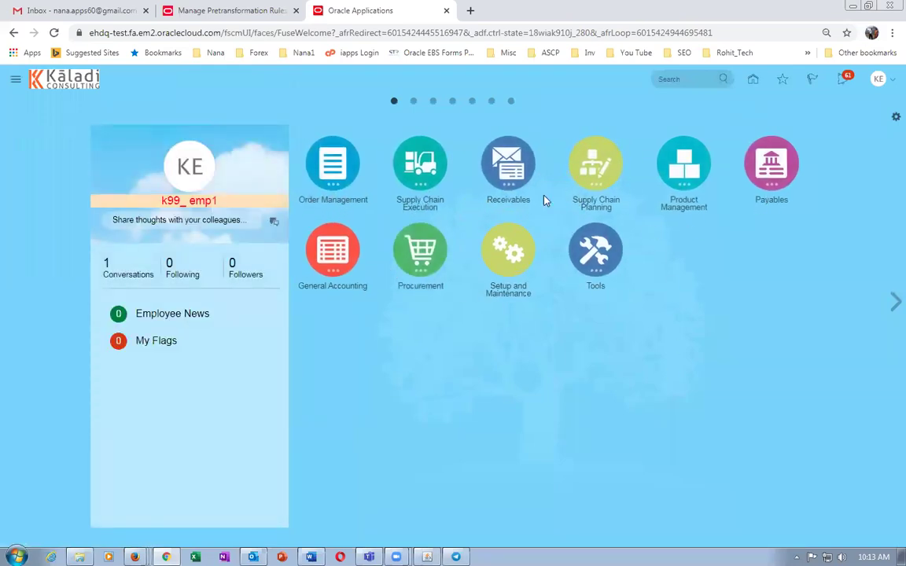
click(343, 182)
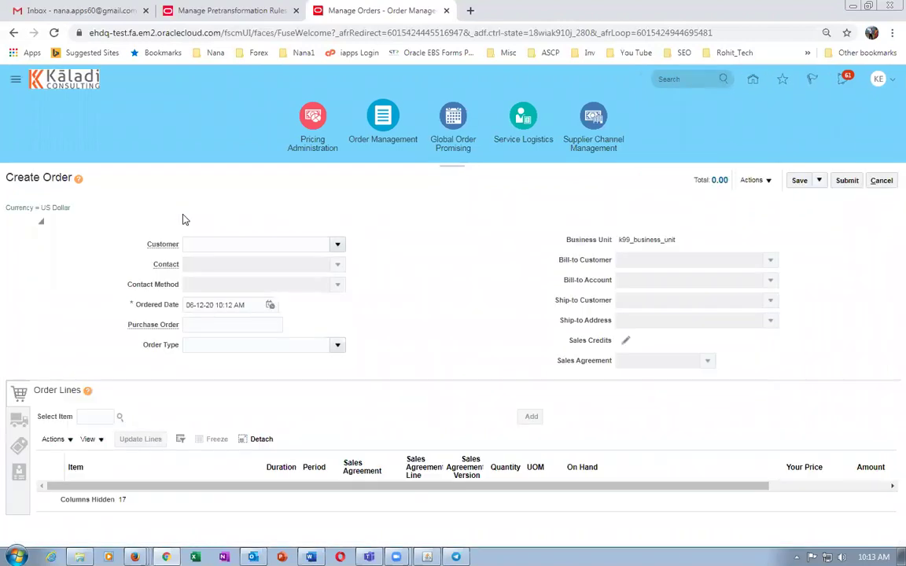
- Set the new order's customer to k99_cust_1 and its order type to k99_Defaulting
click(208, 246)
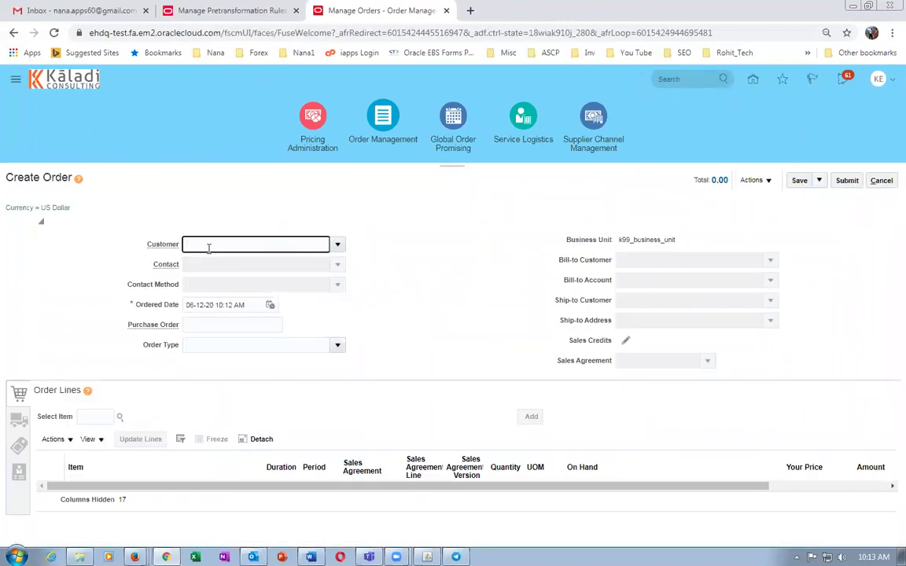
text(k99)
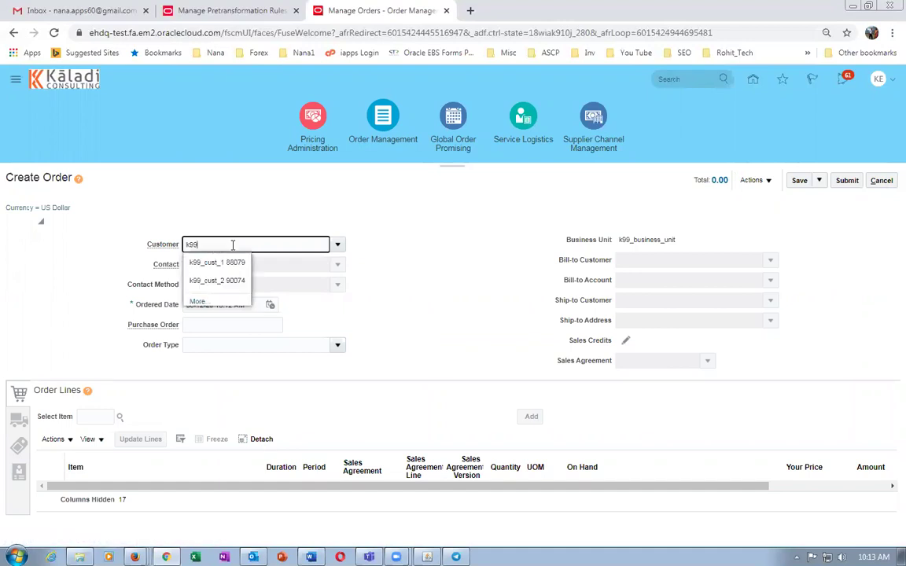
click(230, 265)
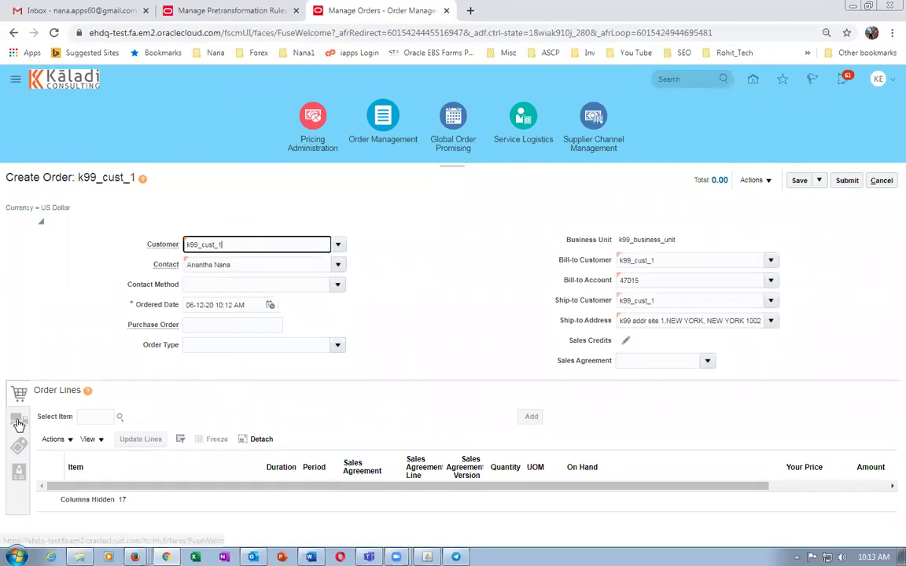
click(17, 421)
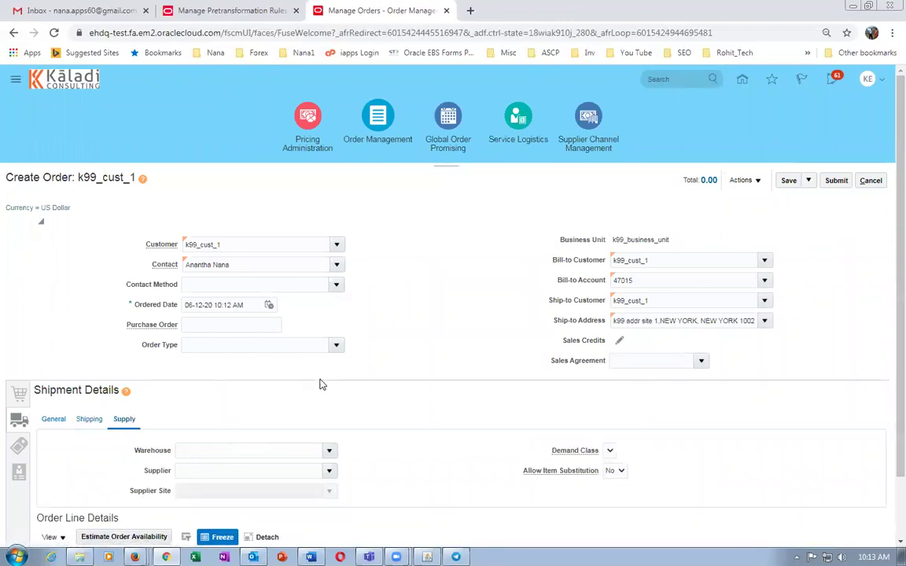
click(336, 347)
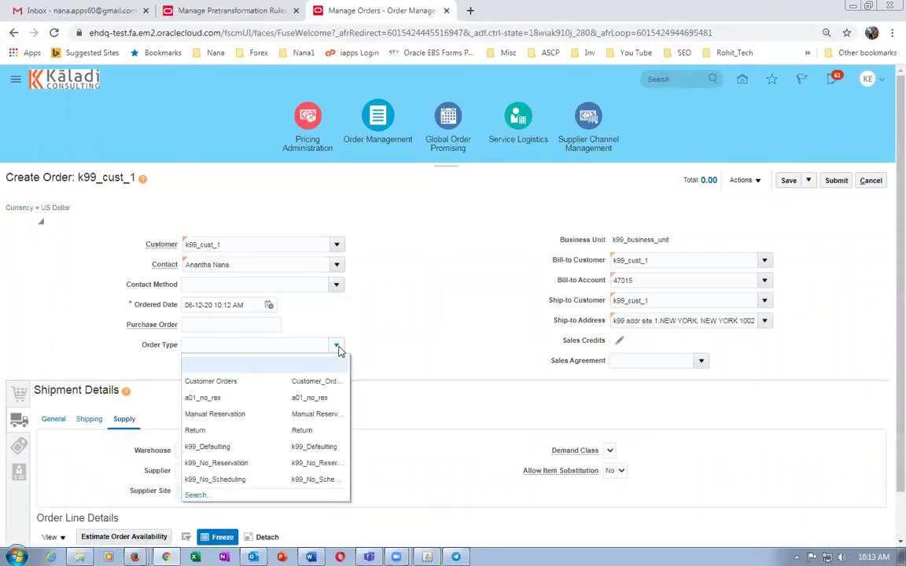
click(236, 446)
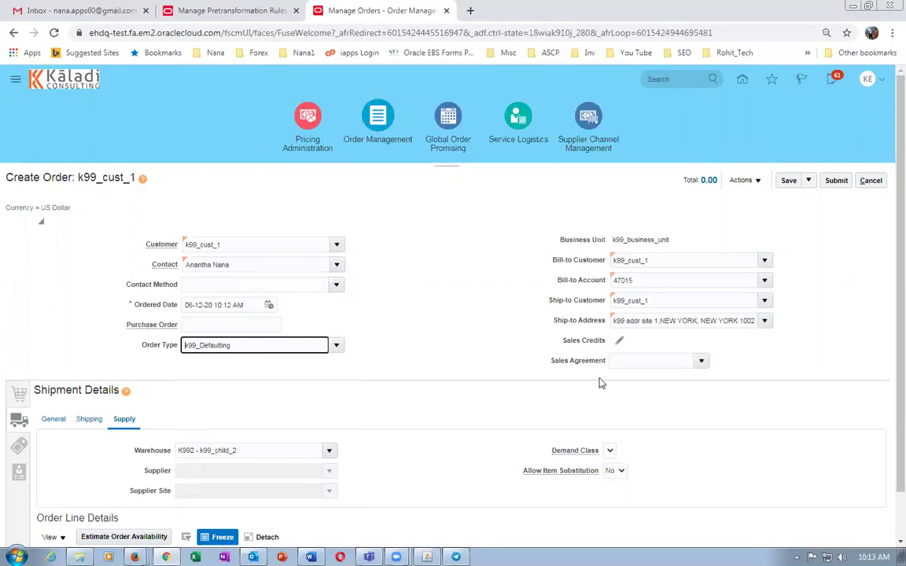
- Check the order's Ordered Date, then open the k99 Defaulting rule in the rules tab
click(48, 421)
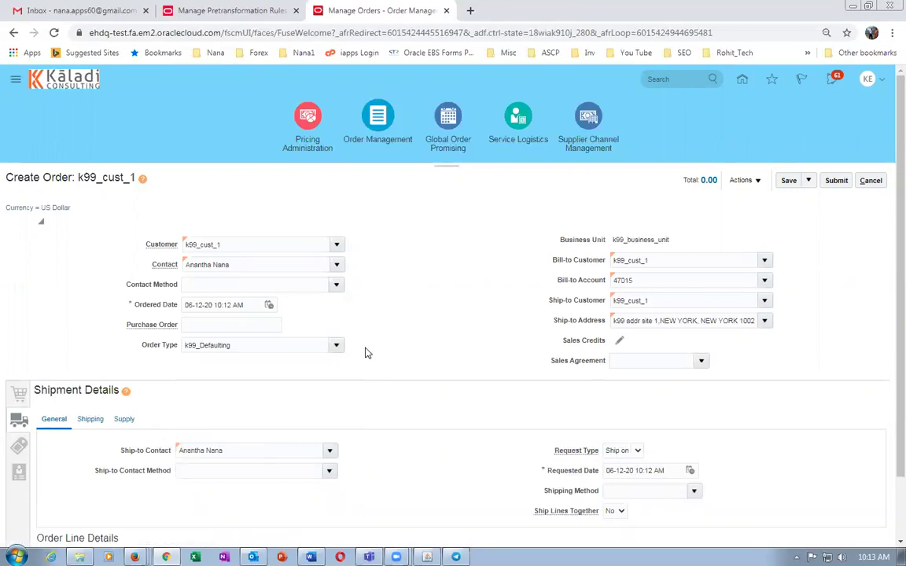
click(198, 305)
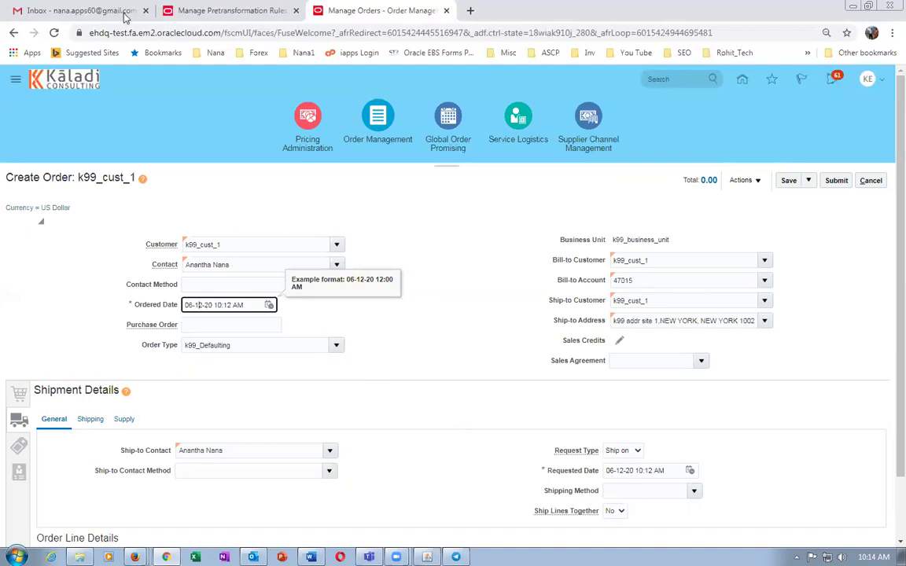
click(189, 12)
click(150, 200)
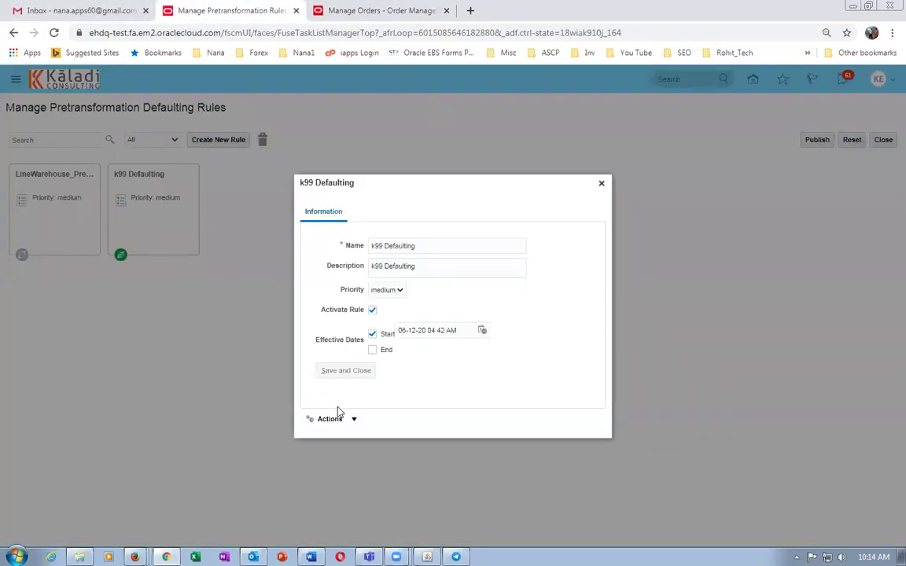
- Edit k99 Defaulting and add a Set a Value action targeting Requested Ship Date (Order Header)
click(330, 419)
click(325, 441)
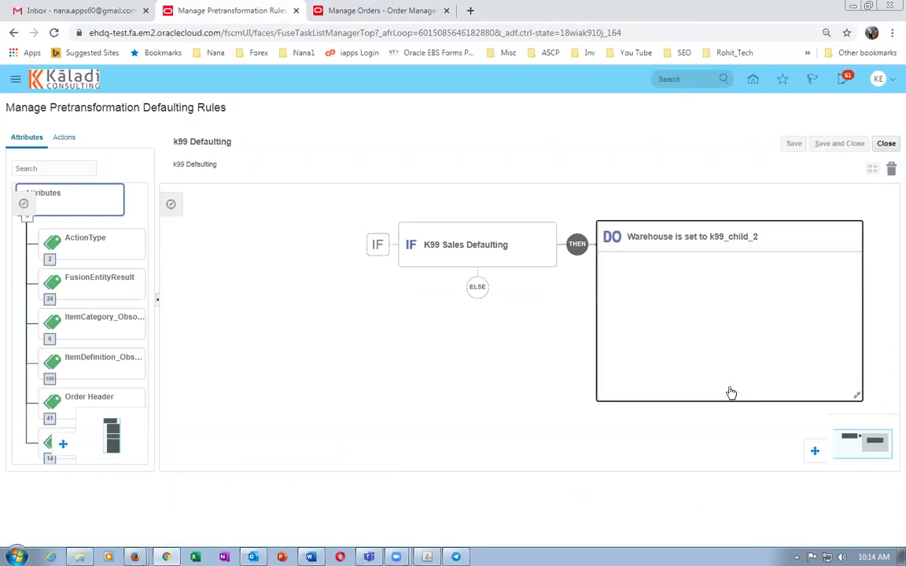
click(732, 343)
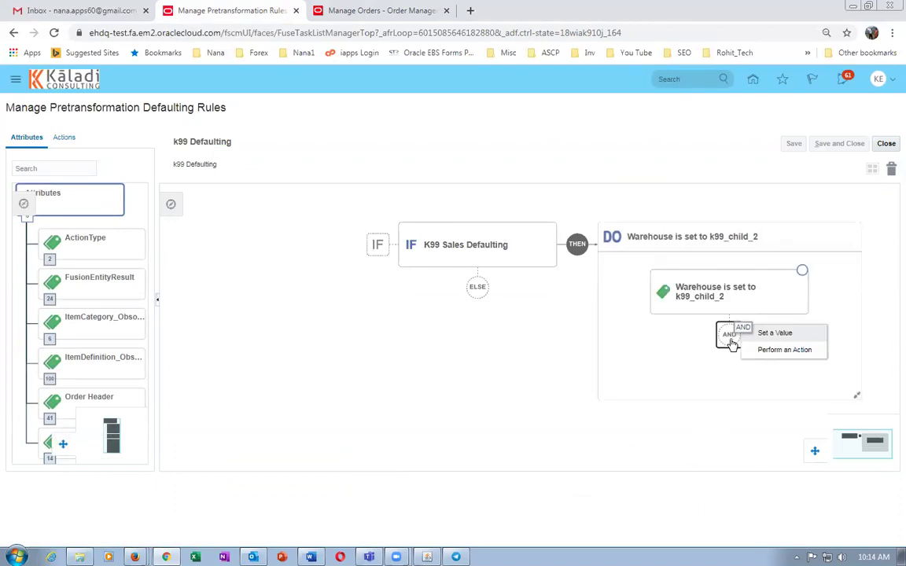
click(794, 335)
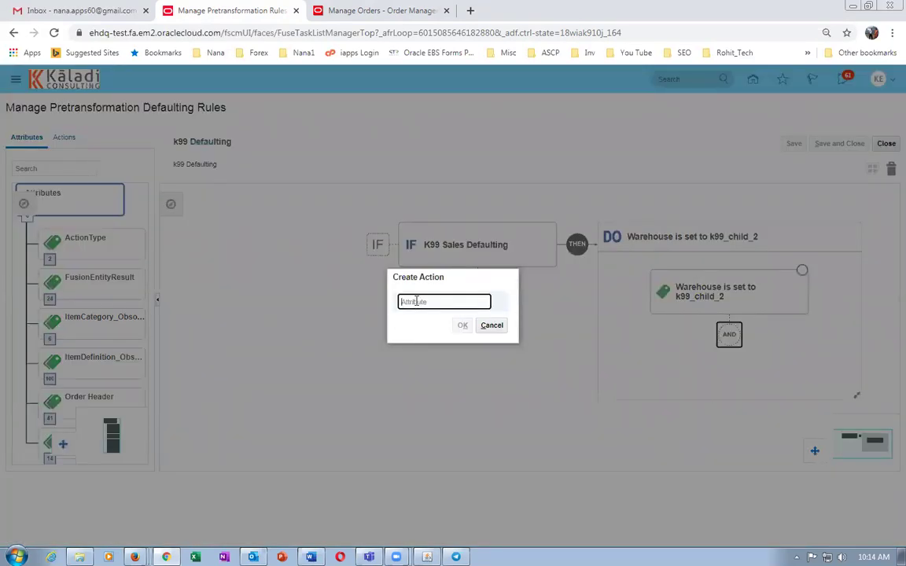
text(requ)
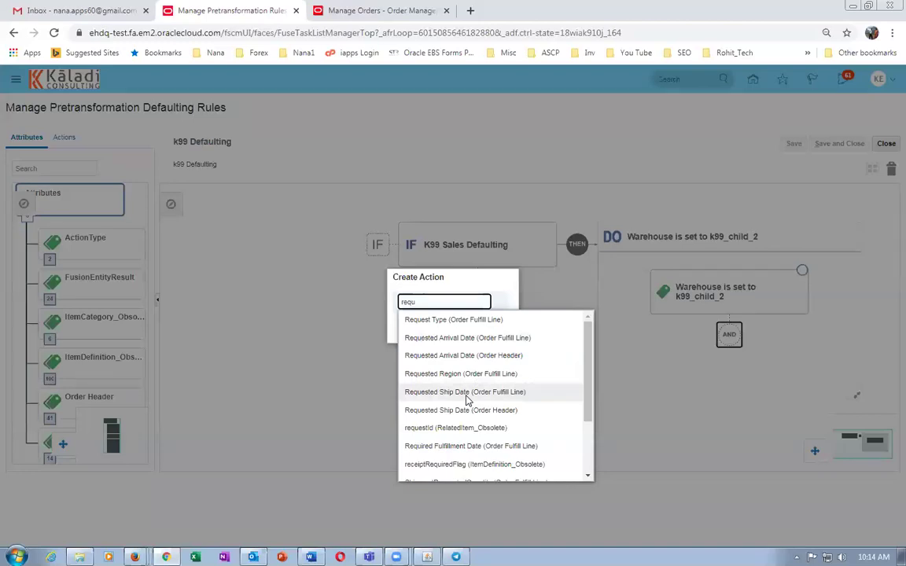
click(475, 410)
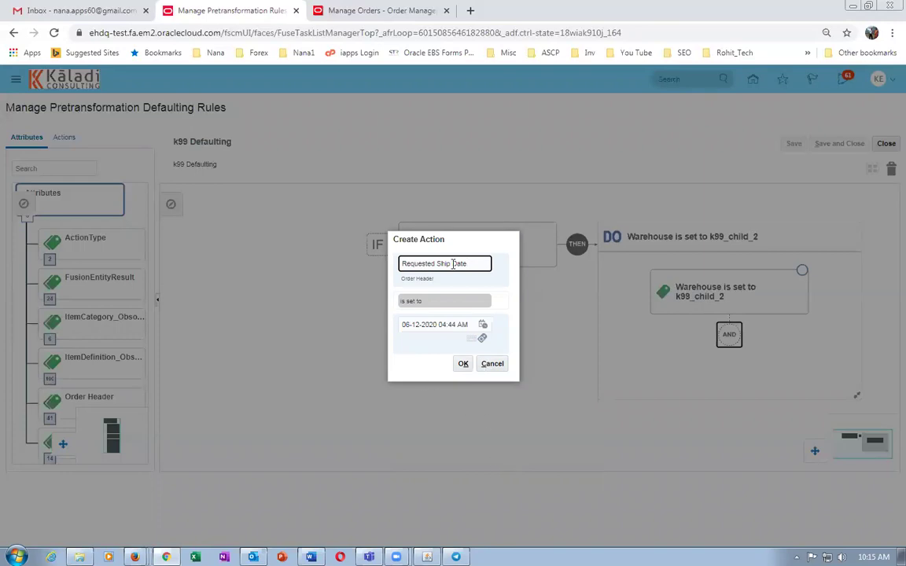
- Set the action's value to Ordered Date (Order Header) plus 2 Days and confirm it
click(370, 10)
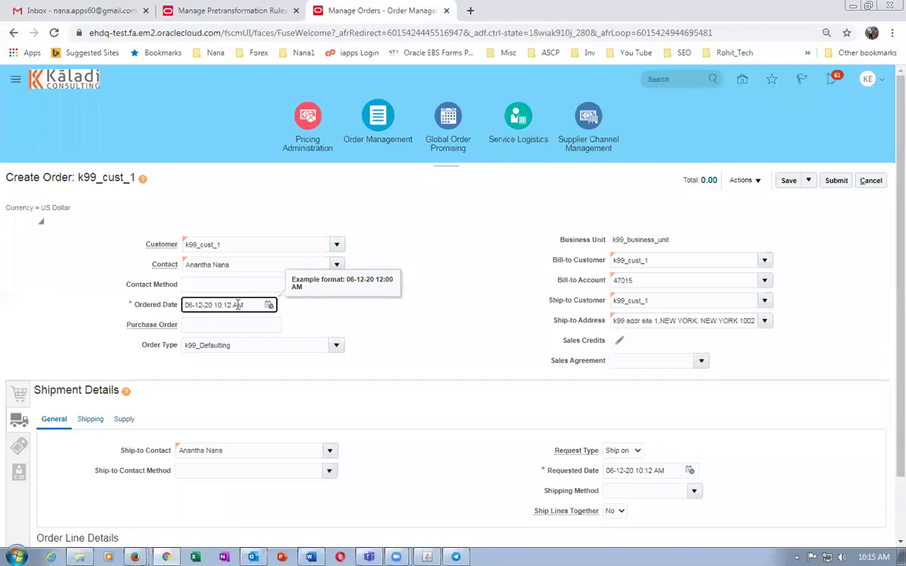
click(234, 14)
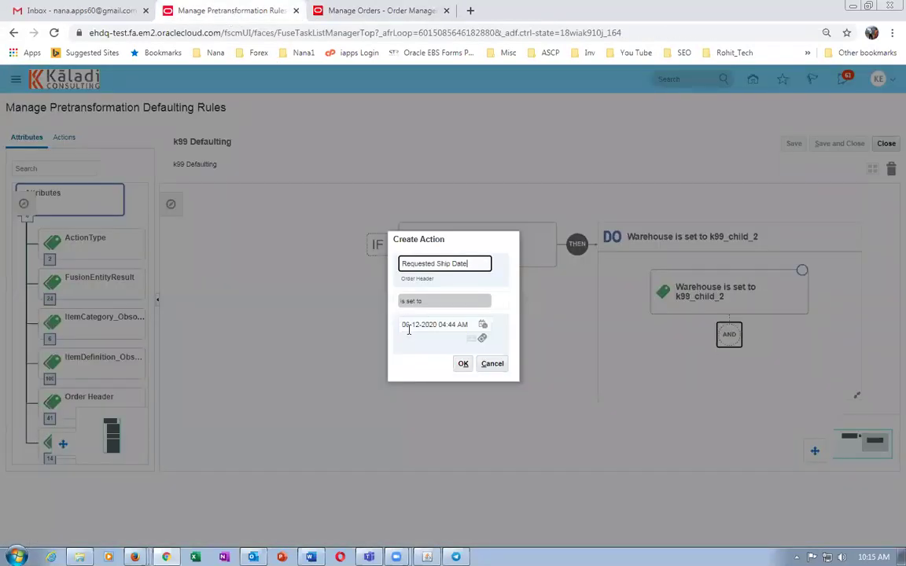
click(484, 342)
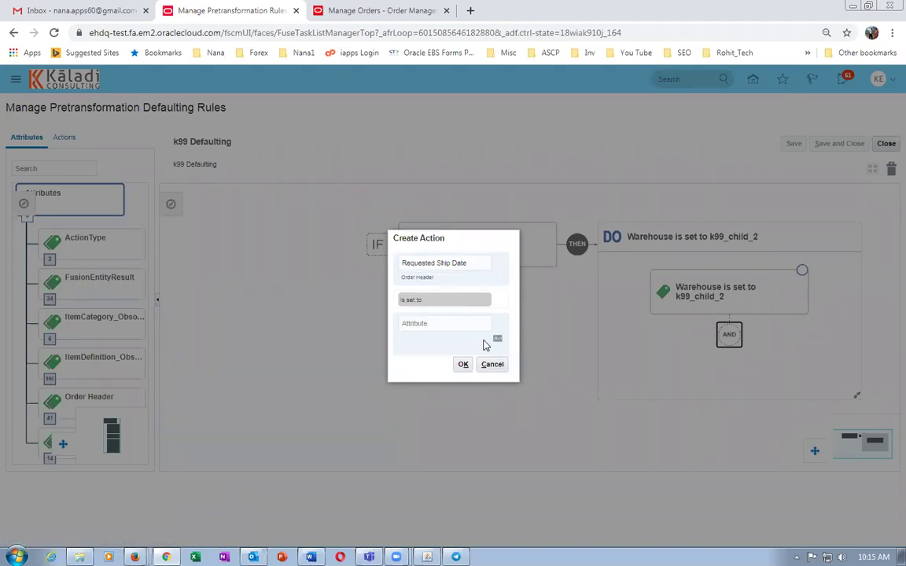
click(439, 325)
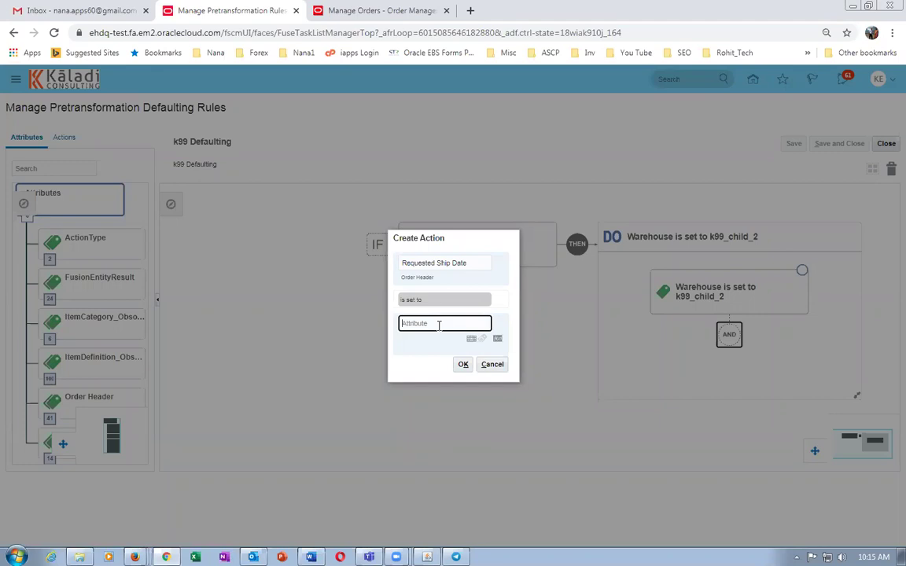
text(ordered)
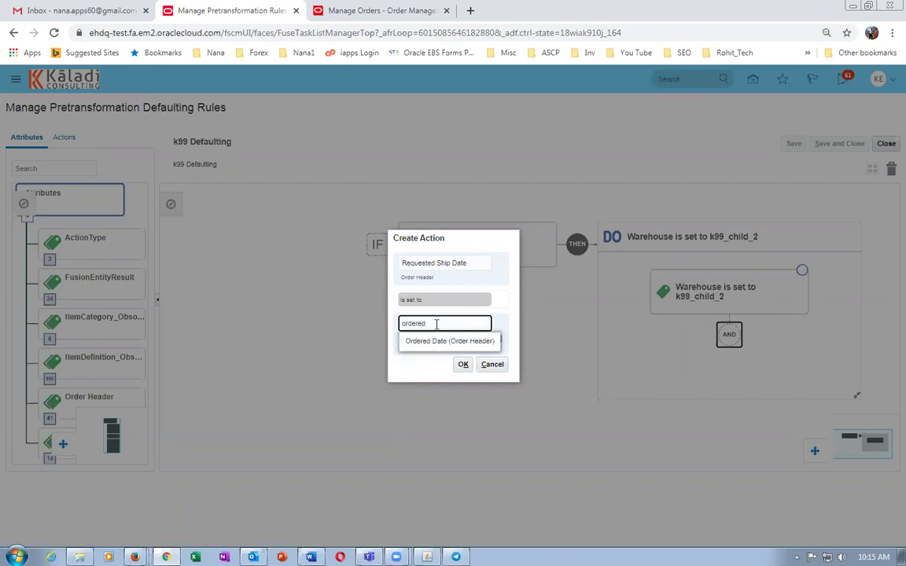
click(439, 342)
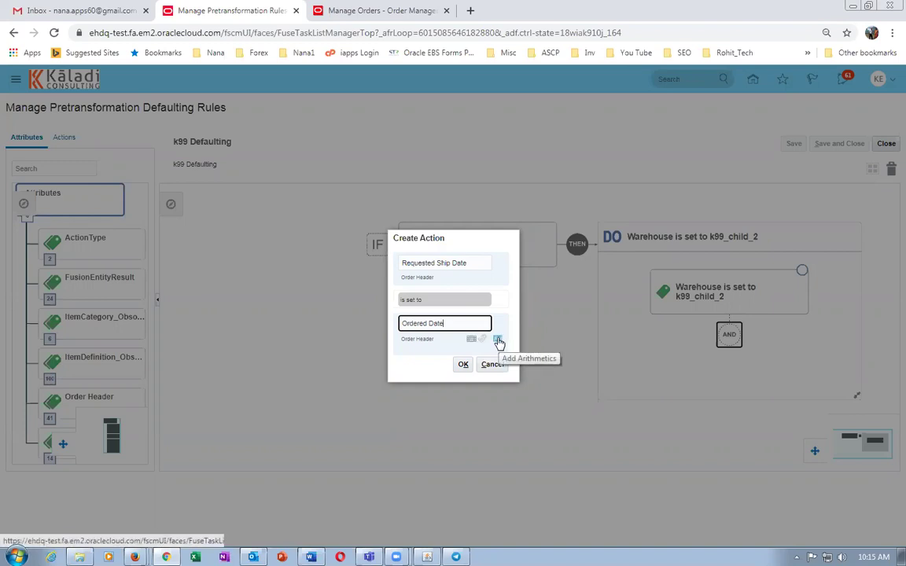
click(498, 340)
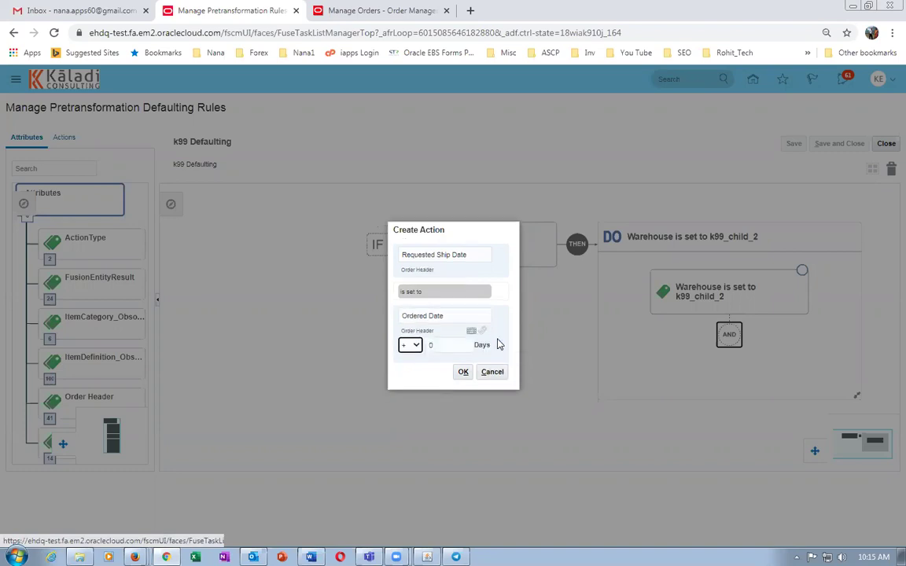
click(446, 347)
text(2)
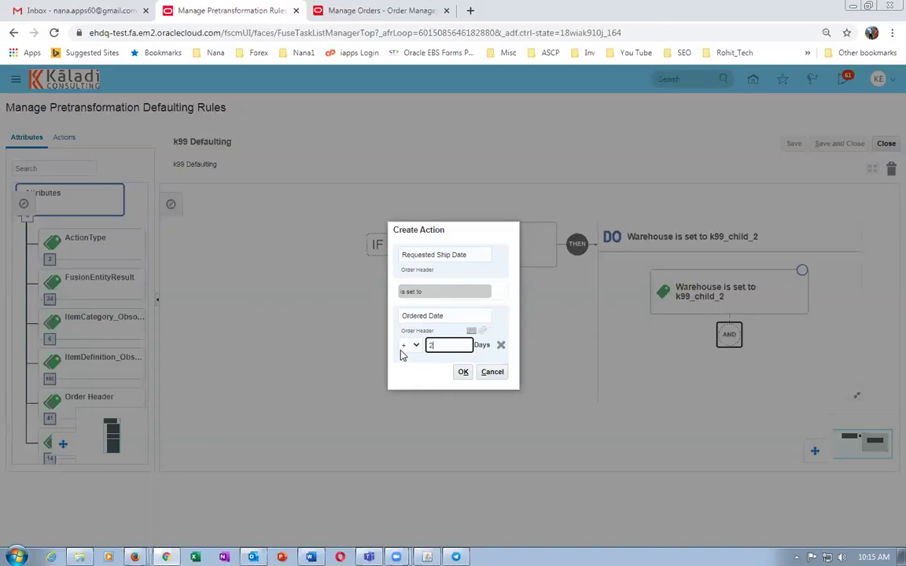
click(414, 349)
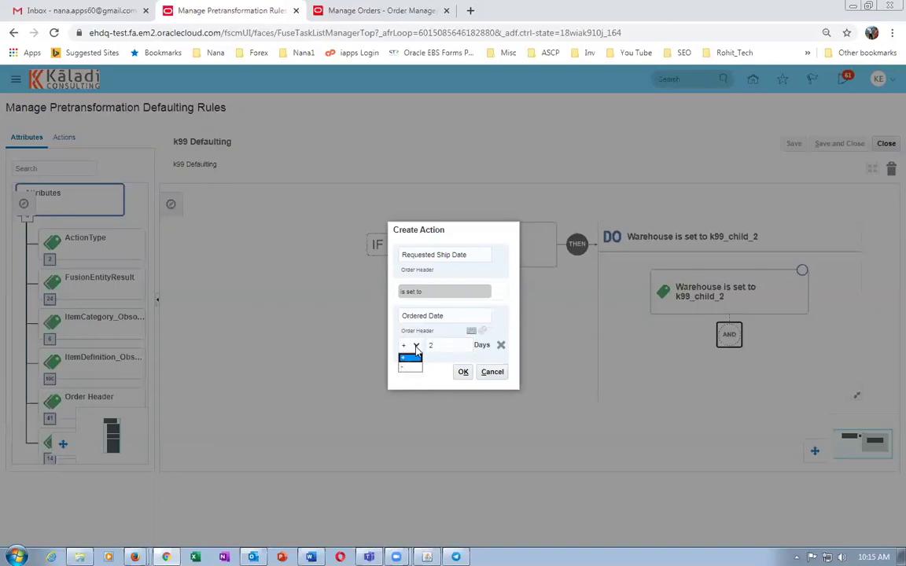
click(412, 357)
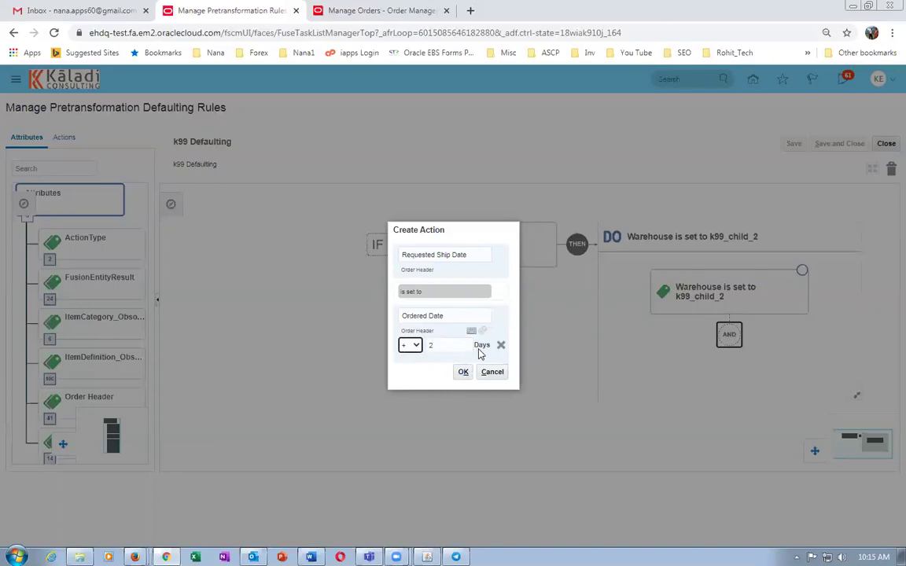
click(464, 373)
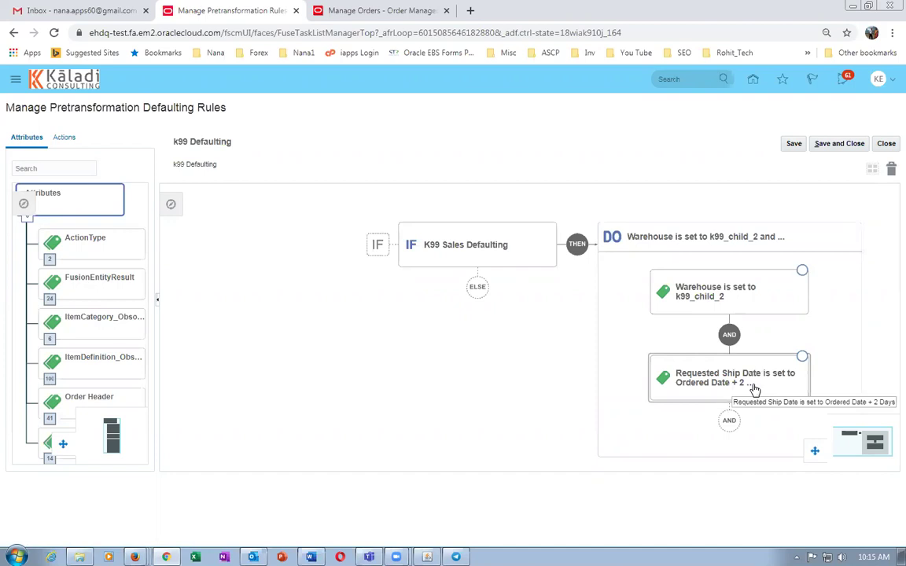
- Save the rule and publish the dictionary changes
click(841, 144)
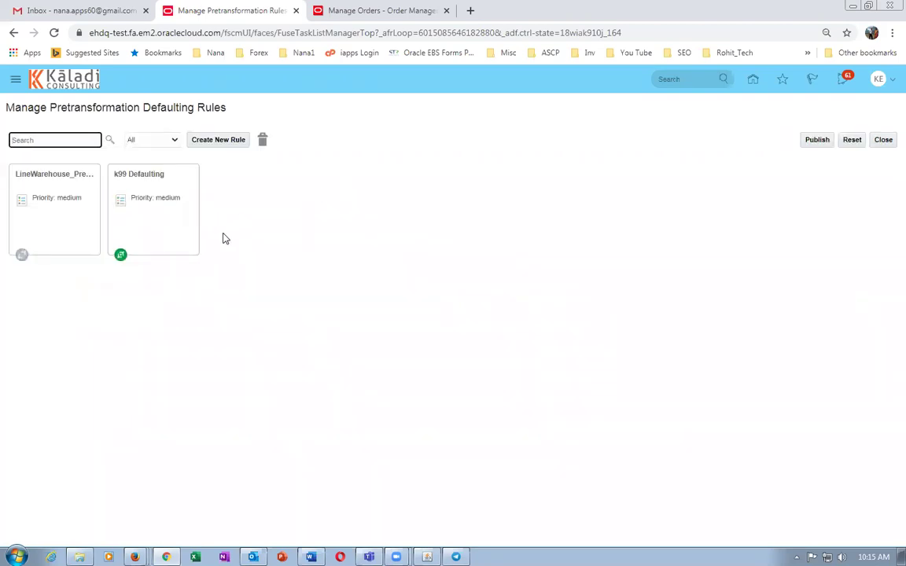
click(817, 146)
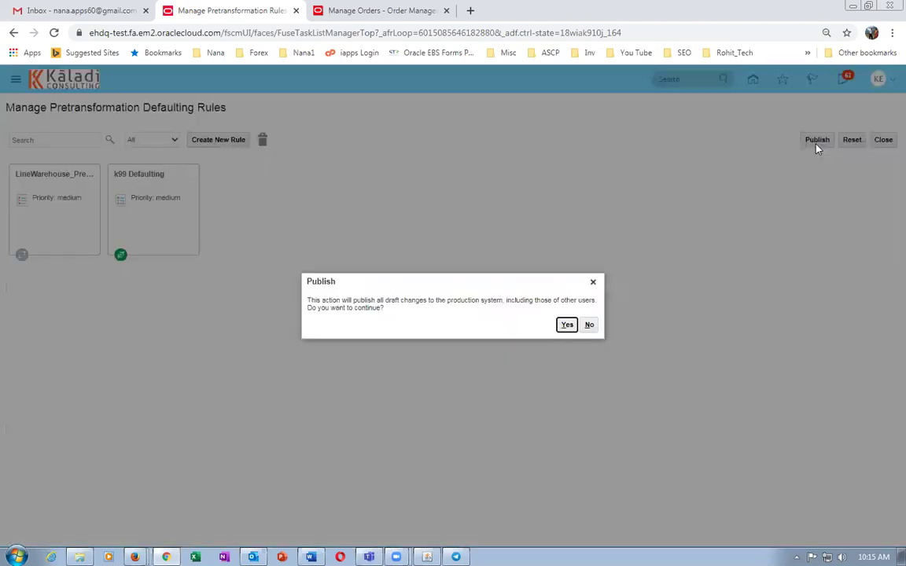
click(568, 326)
click(509, 323)
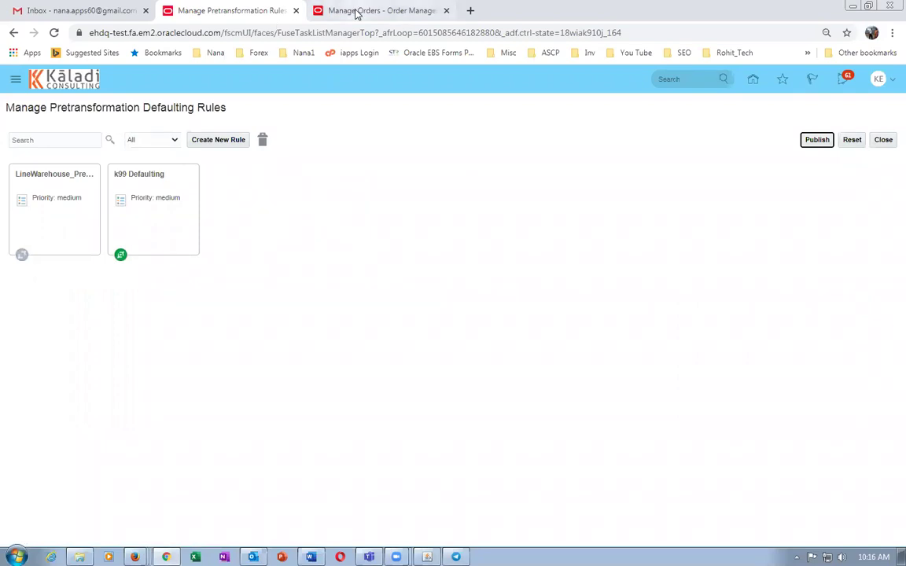
click(356, 14)
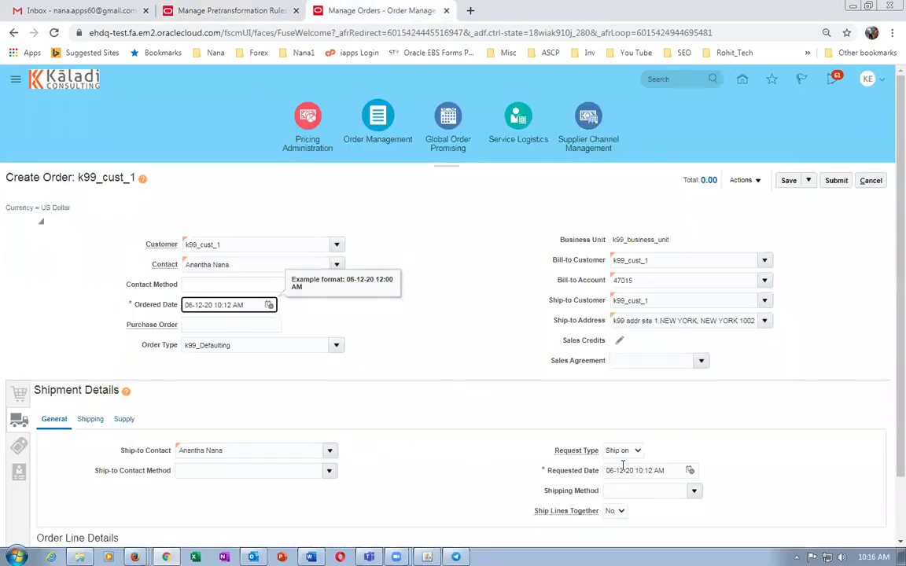
- Clear the Requested Date and refill it with the current date and time
drag(676, 475, 573, 469)
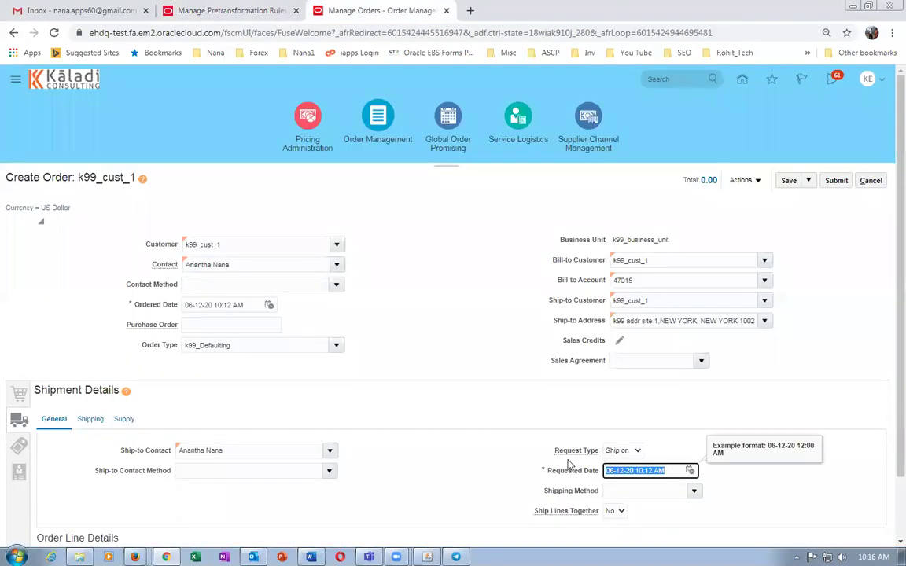
key(BackSpace)
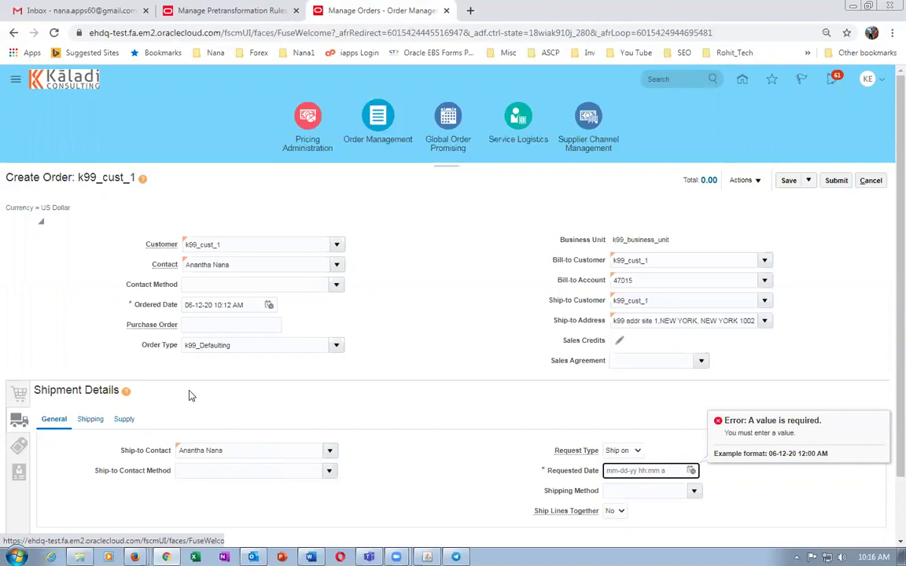
scroll(265, 426, down, 1)
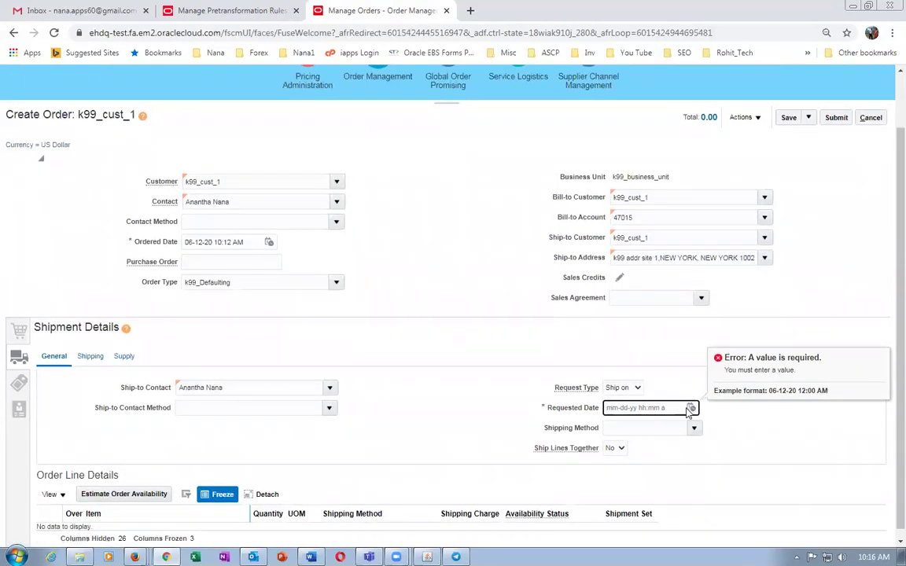
click(690, 408)
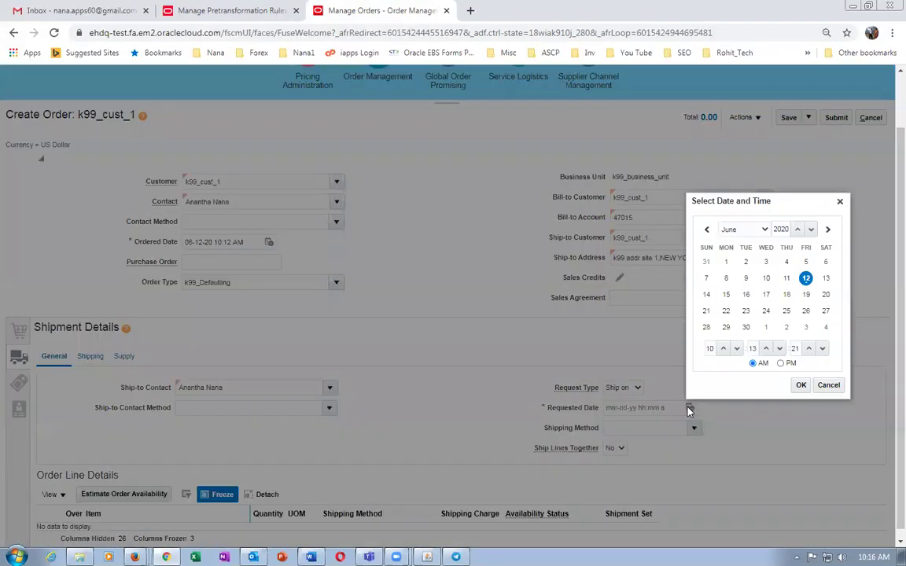
click(801, 385)
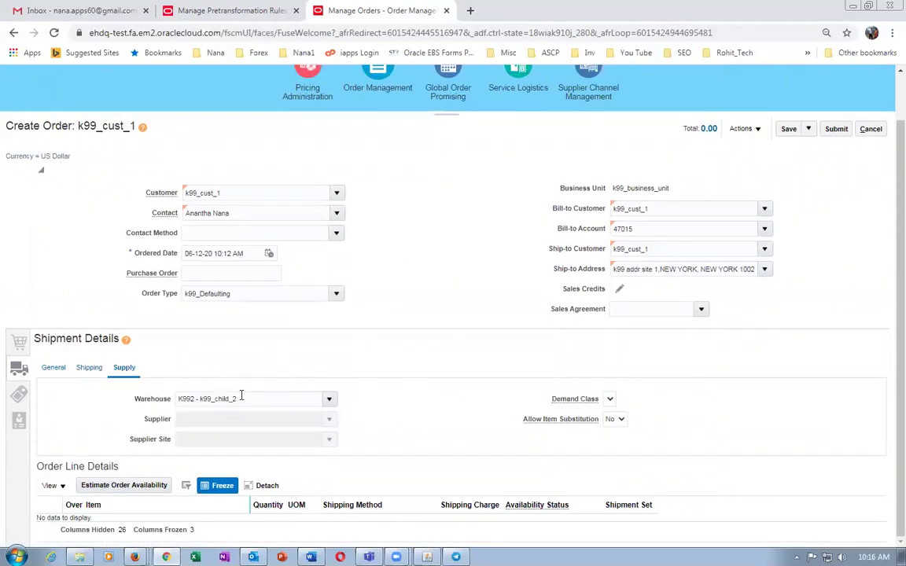
- Clear Warehouse and Order Type, reselect k99_Defaulting, and check the General shipment details
drag(242, 397, 102, 399)
key(BackSpace)
drag(238, 294, 89, 306)
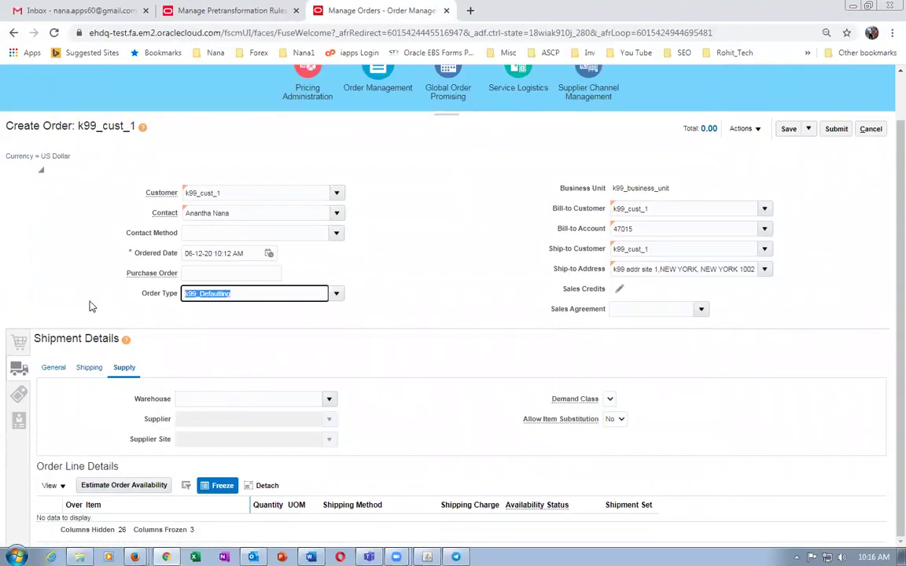
key(BackSpace)
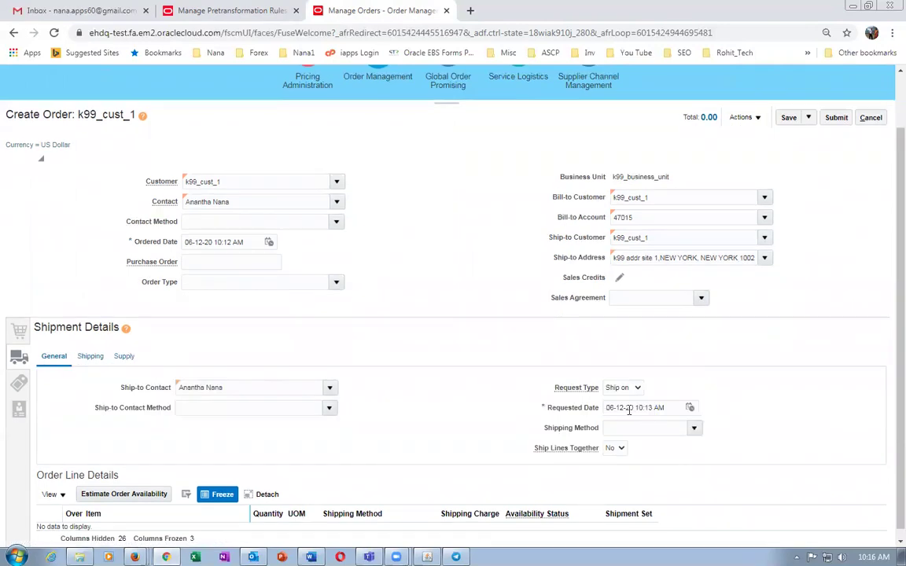
click(336, 281)
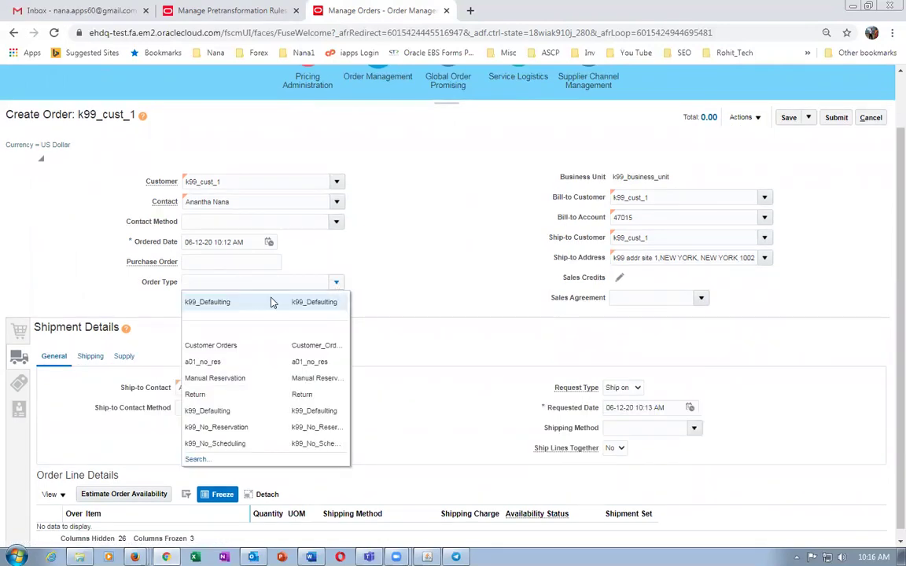
click(245, 278)
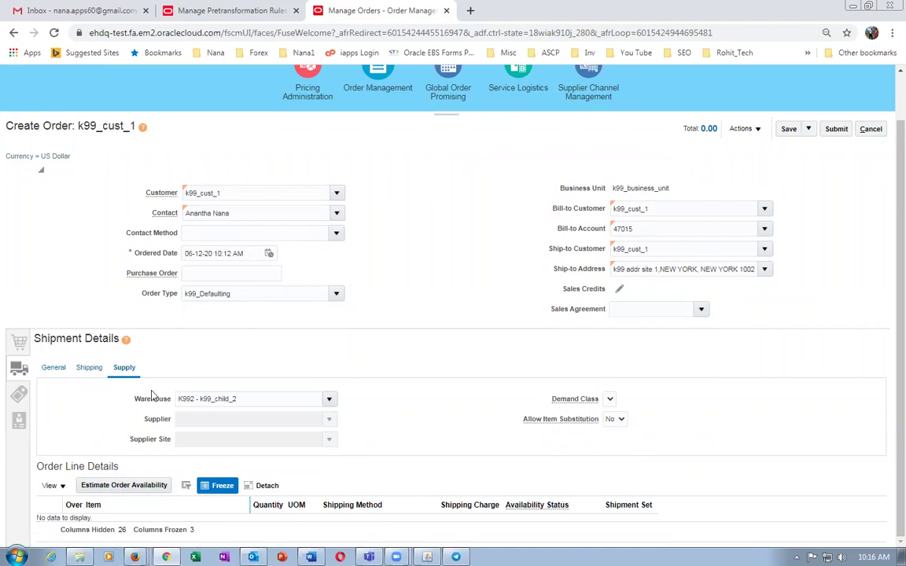
click(52, 372)
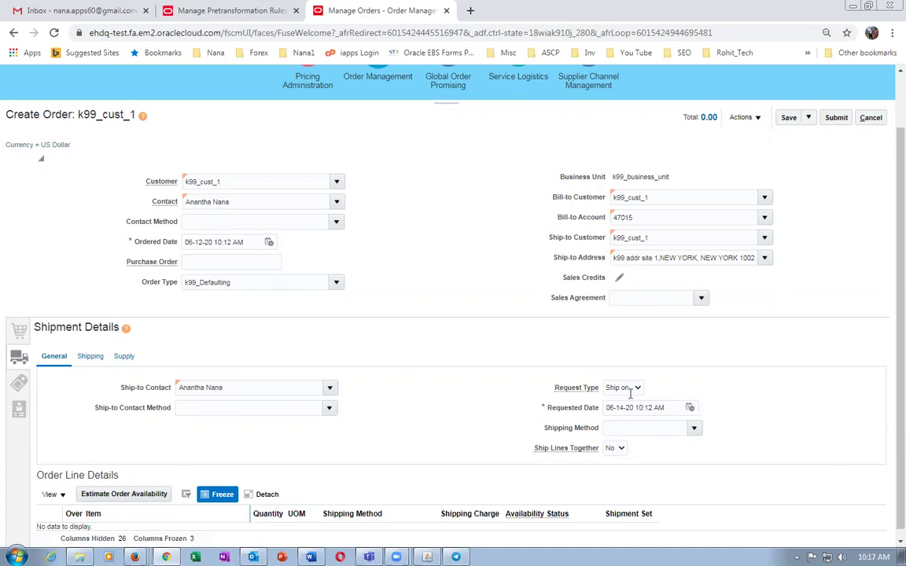
- Edit k99 Defaulting and add a Set a Value action targeting Scheduled Ship Date (Order Fulfill Line)
click(210, 11)
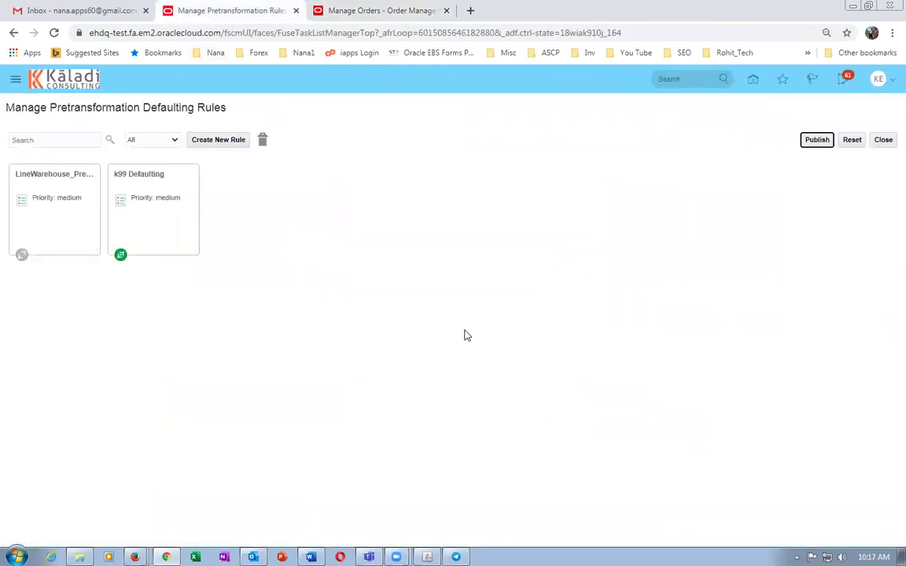
click(163, 195)
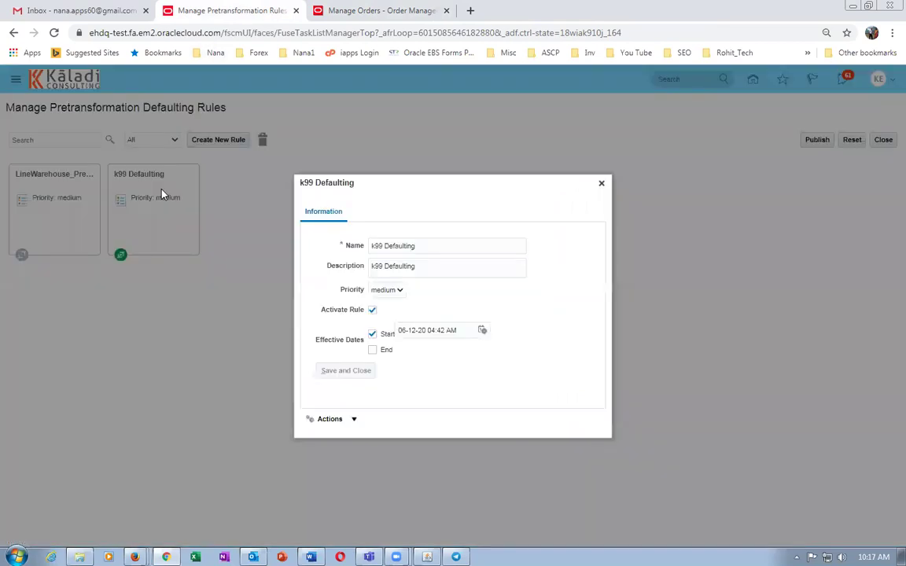
click(340, 421)
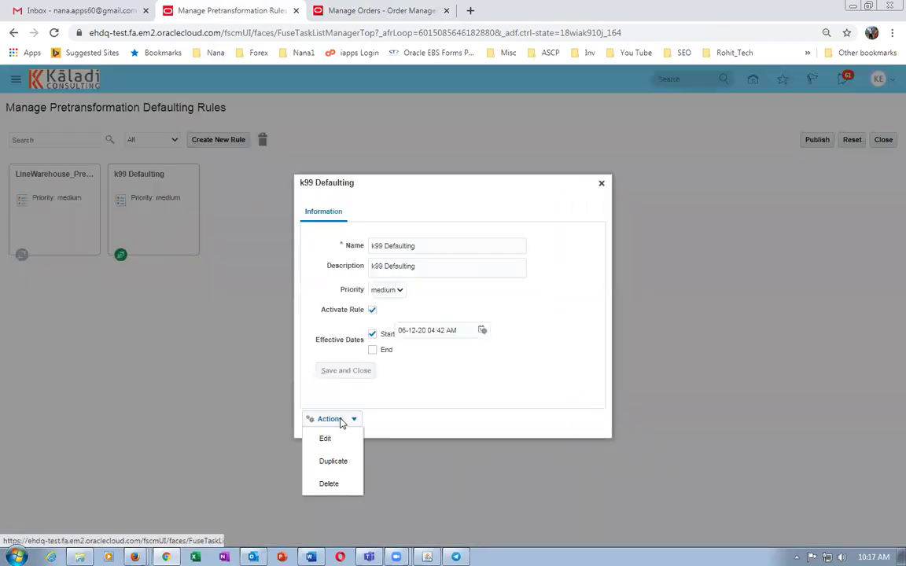
click(334, 445)
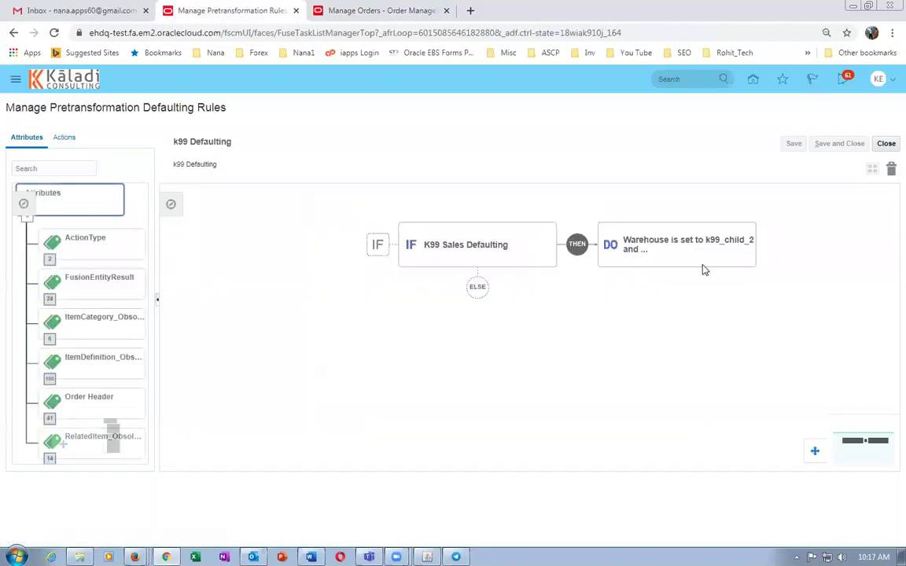
click(696, 253)
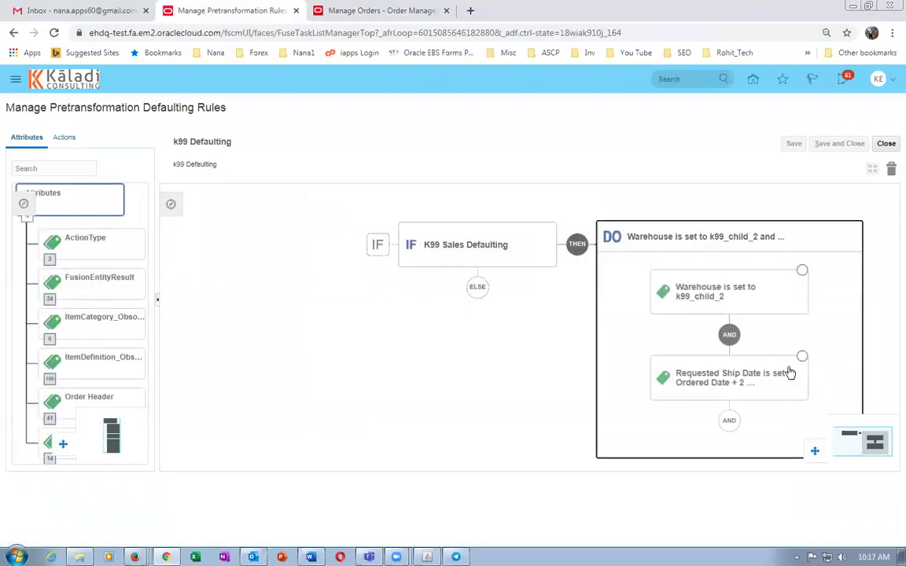
click(729, 423)
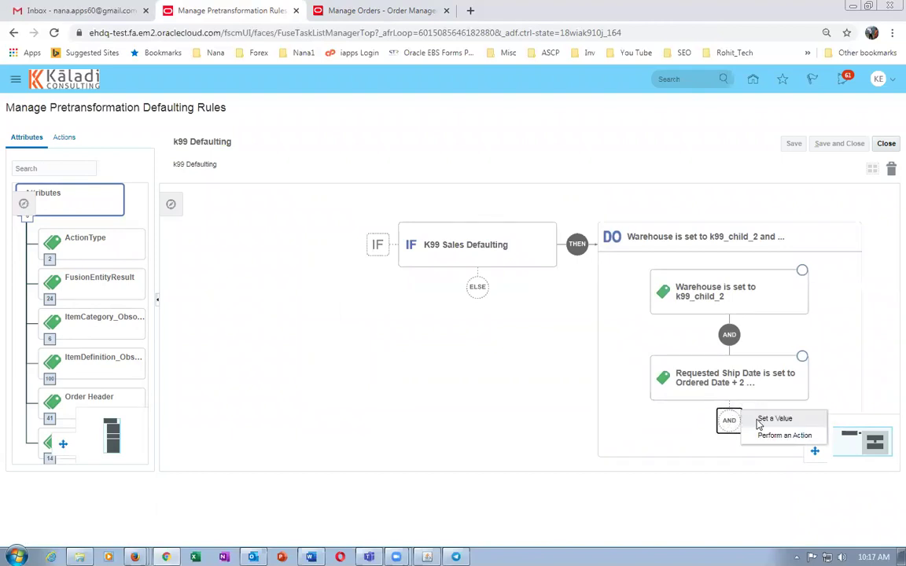
click(765, 423)
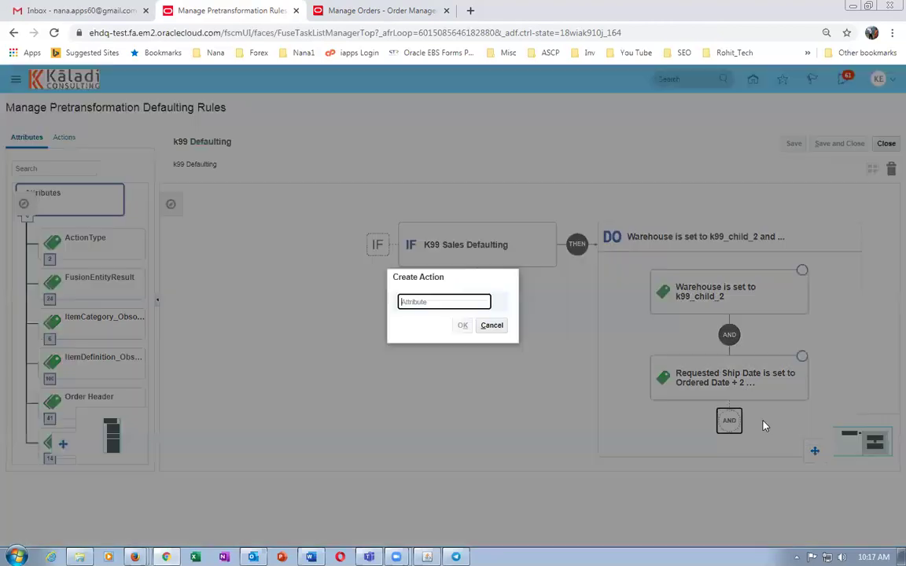
text(schedul)
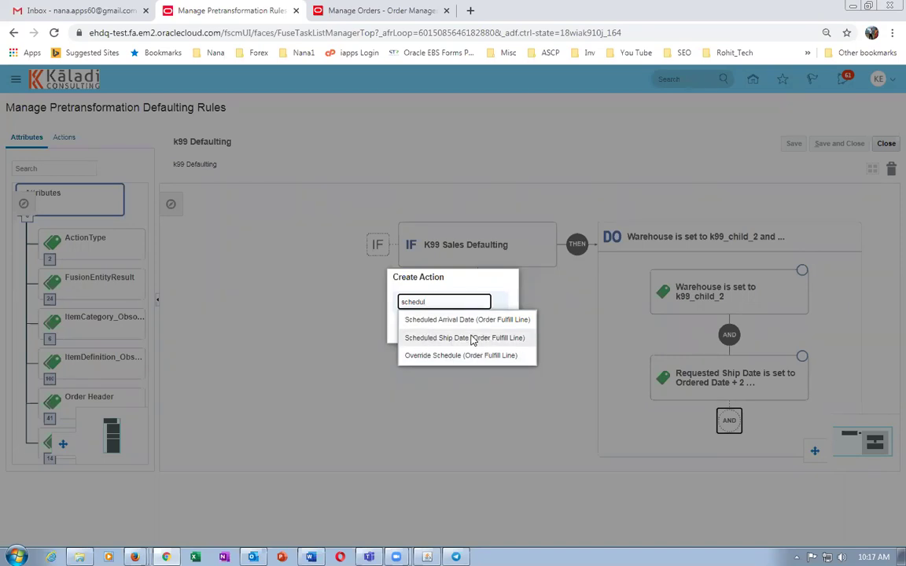
click(456, 339)
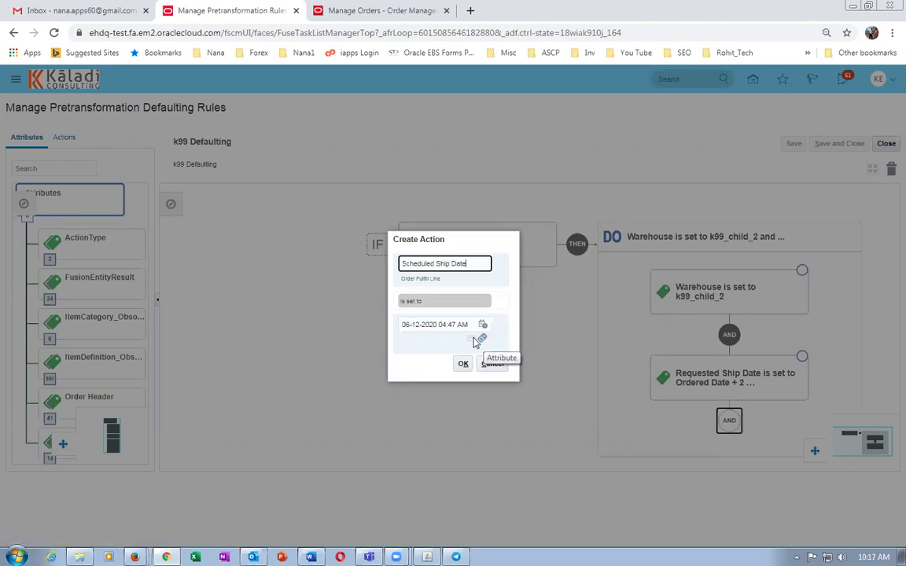
- Set its value to Requested Ship Date (Order Fulfill Line) plus 5 days and confirm
click(483, 341)
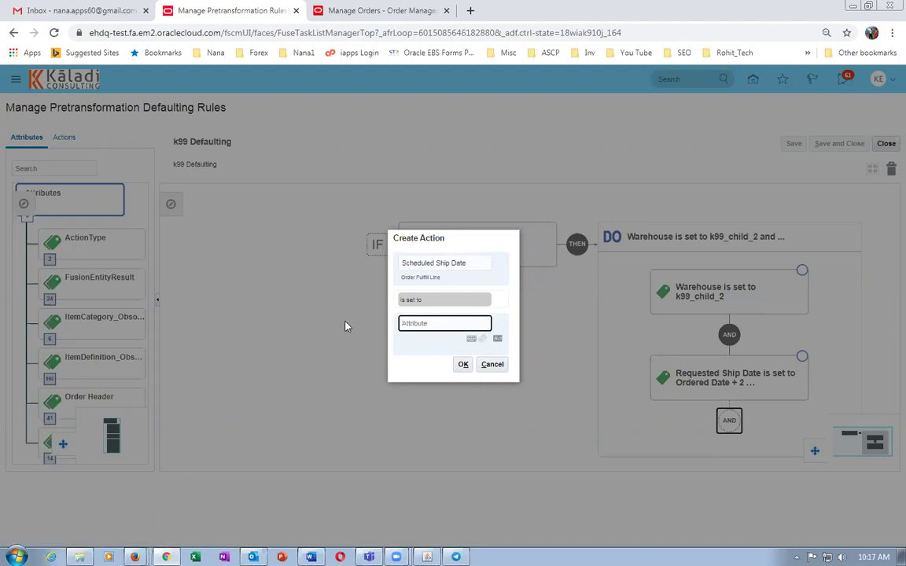
text(request)
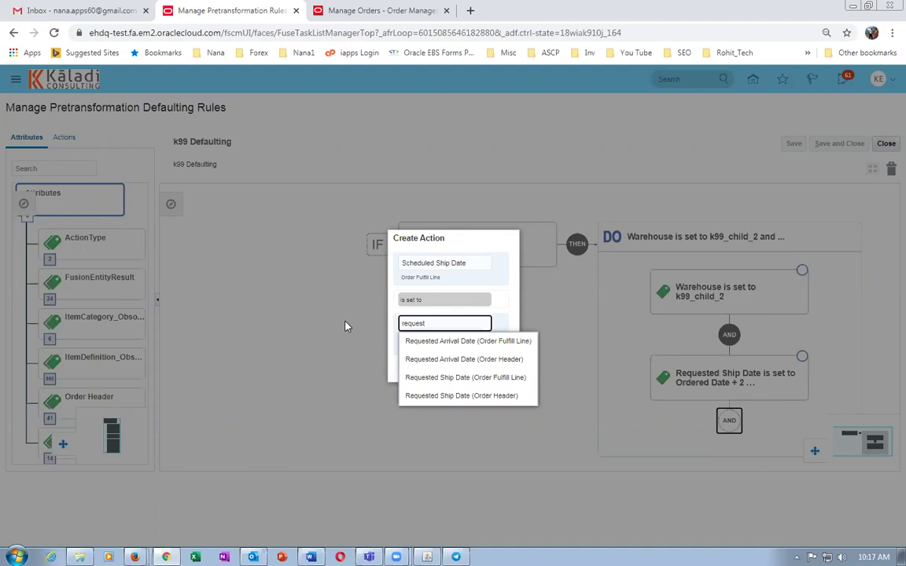
click(453, 378)
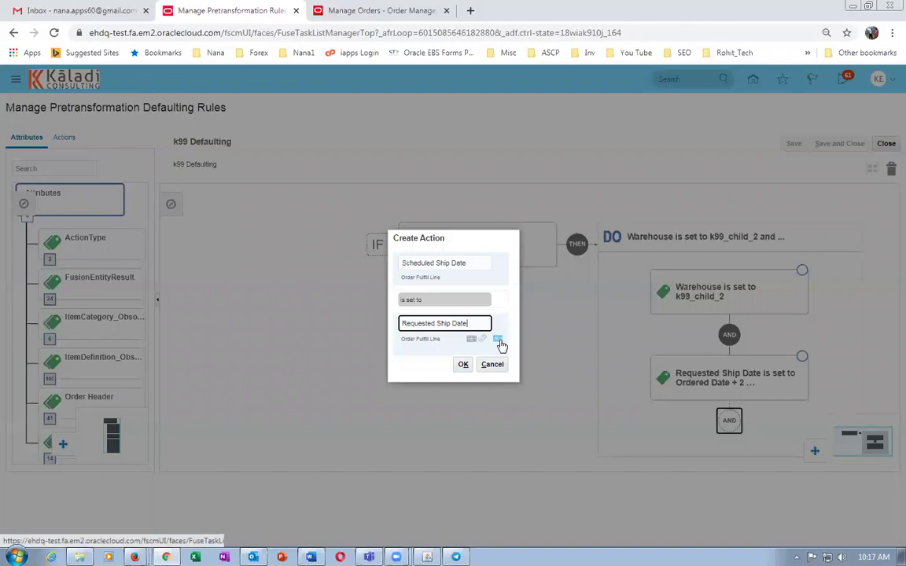
click(499, 340)
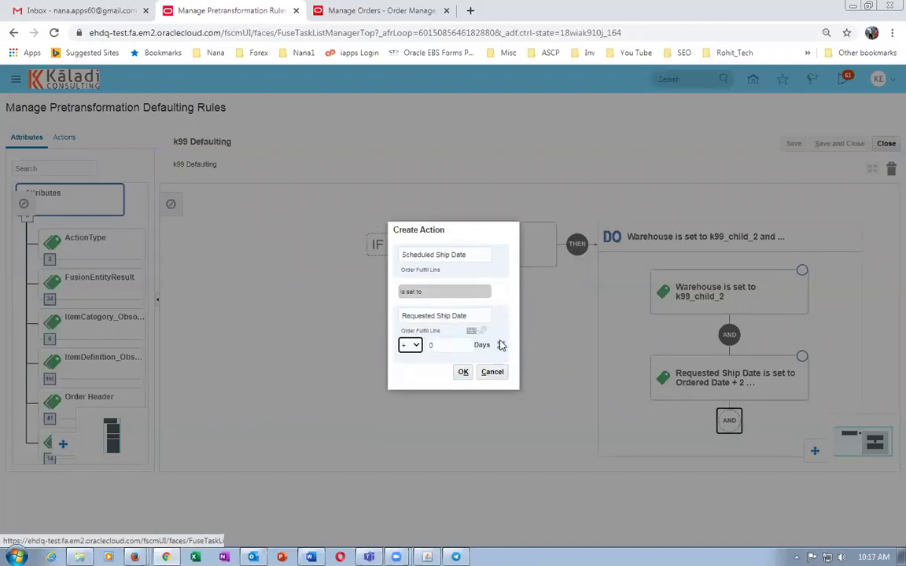
key(Tab)
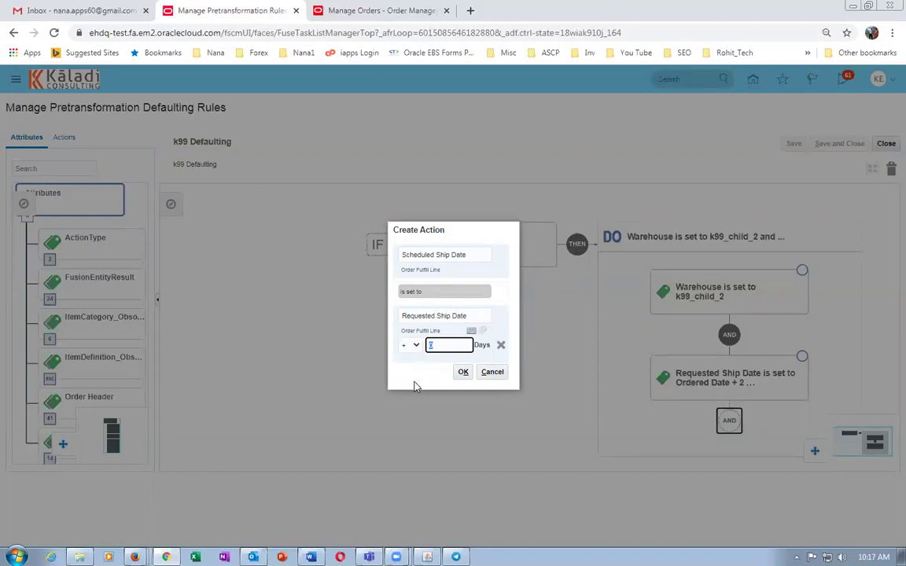
text(5)
click(465, 374)
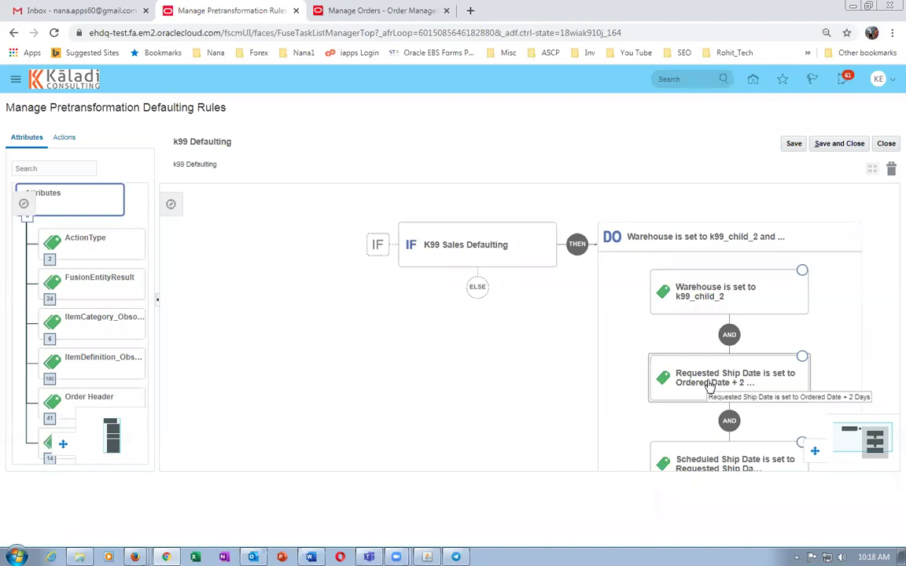
- Save the rule and republish the defaulting rules dictionary
click(851, 144)
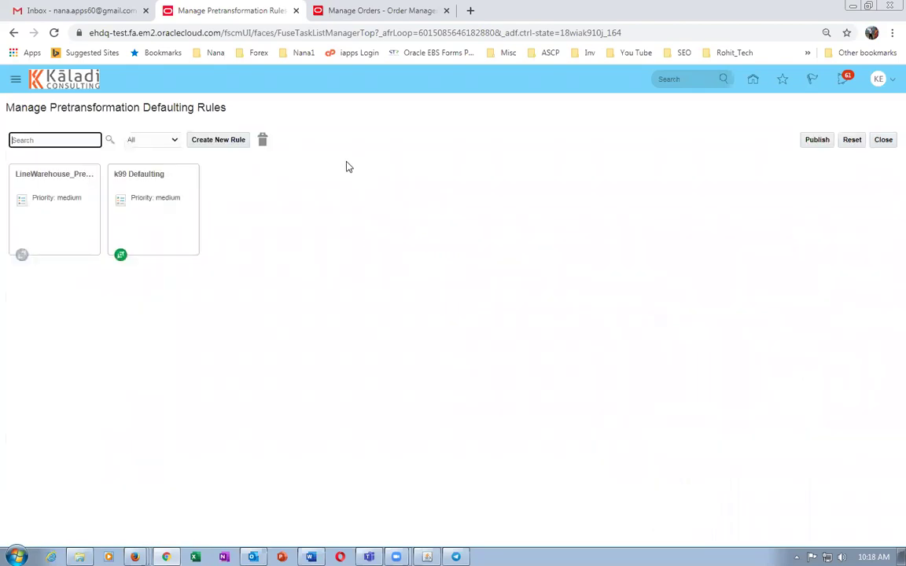
click(817, 141)
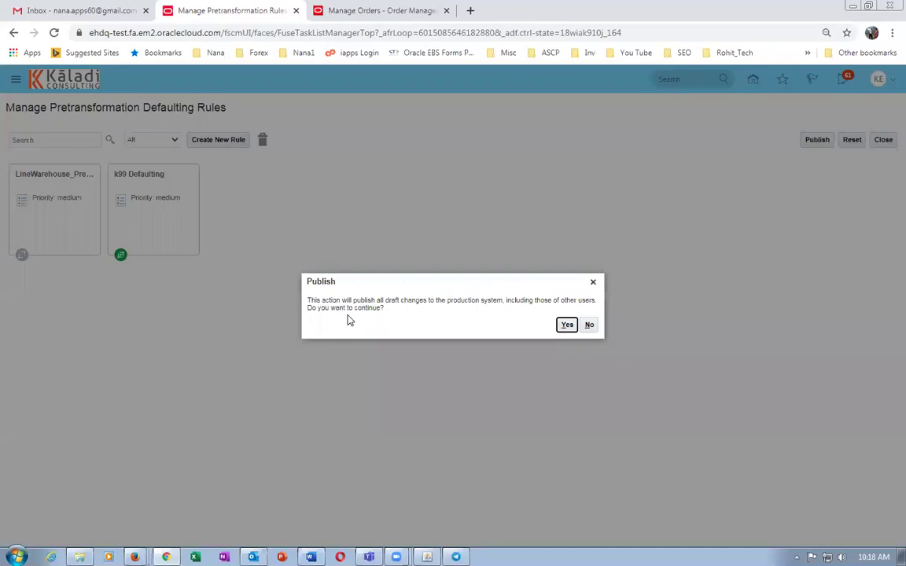
click(567, 326)
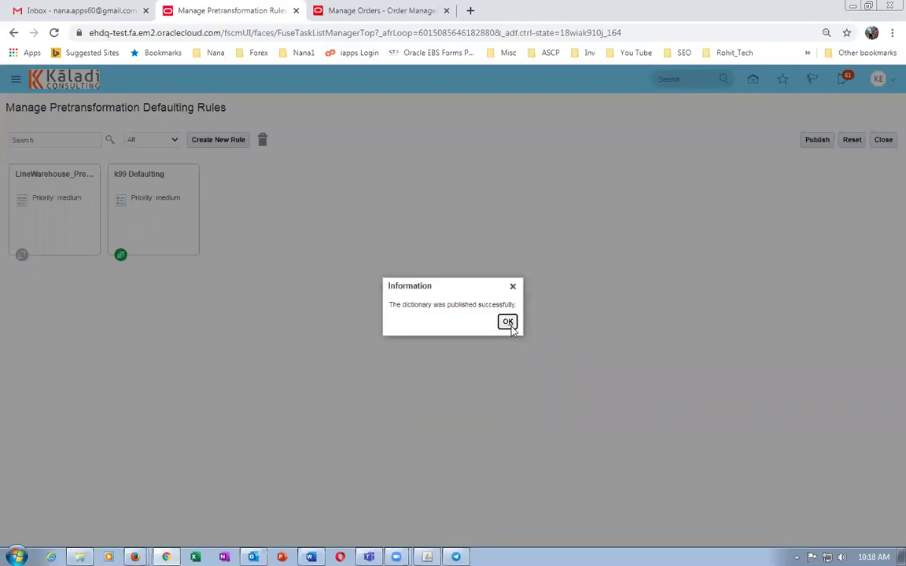
key(Return)
click(338, 10)
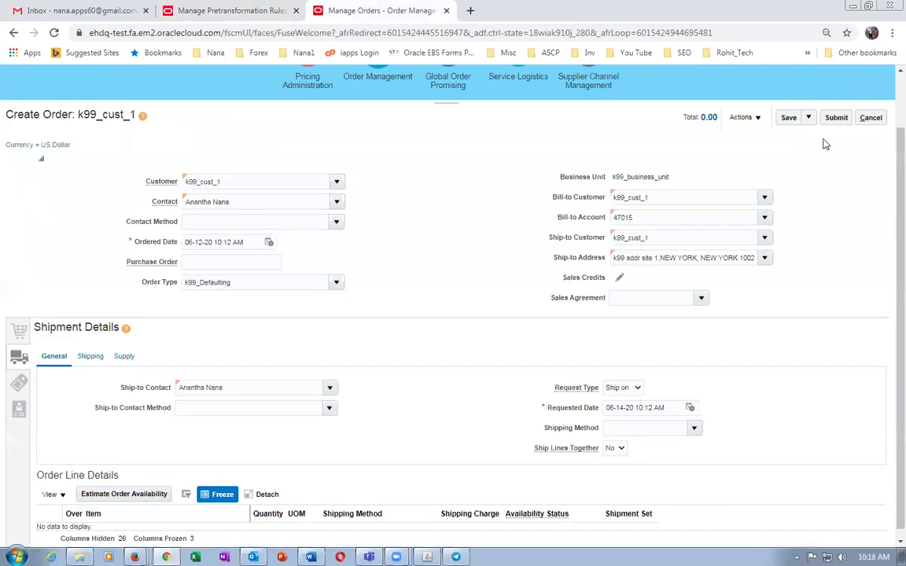
- Discard the draft and start a new order for k99_cust_1 with order type k99_Defaulting
click(869, 120)
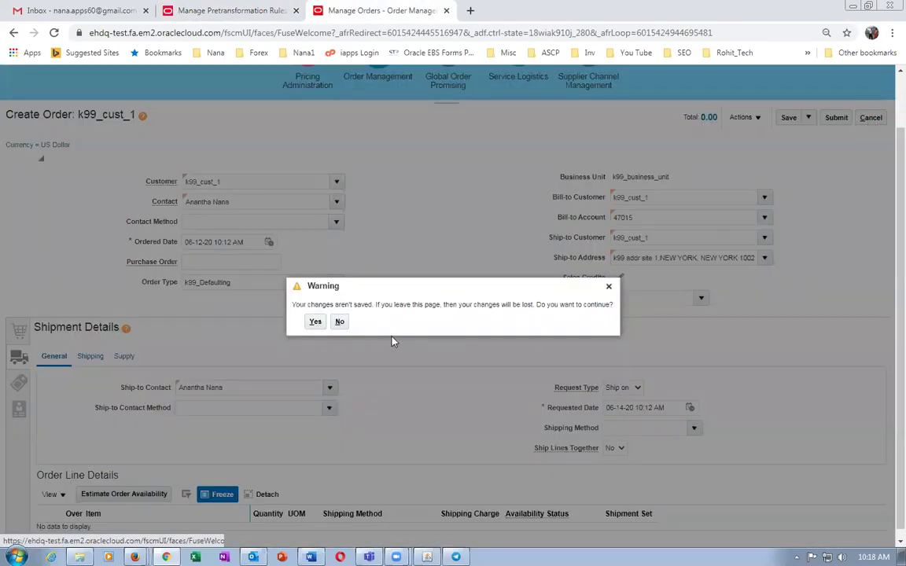
click(314, 322)
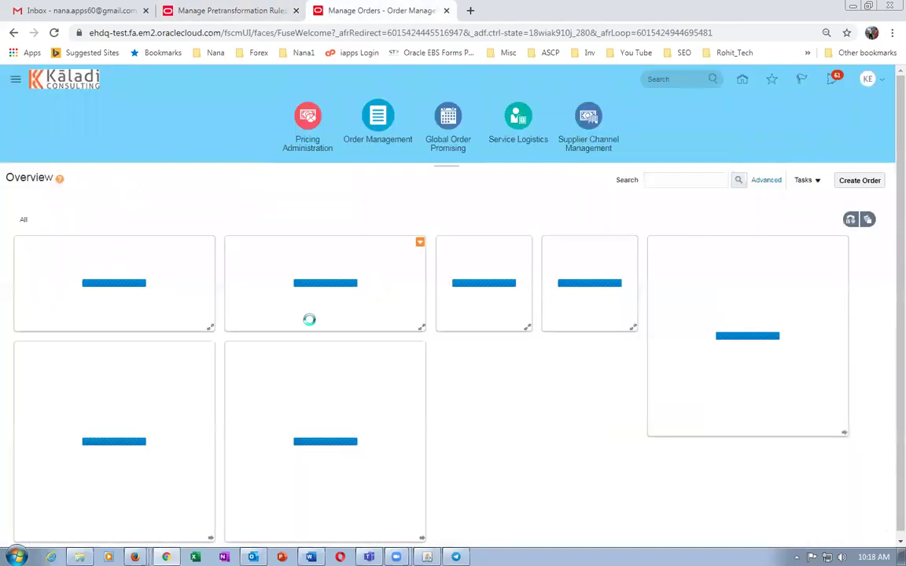
click(846, 180)
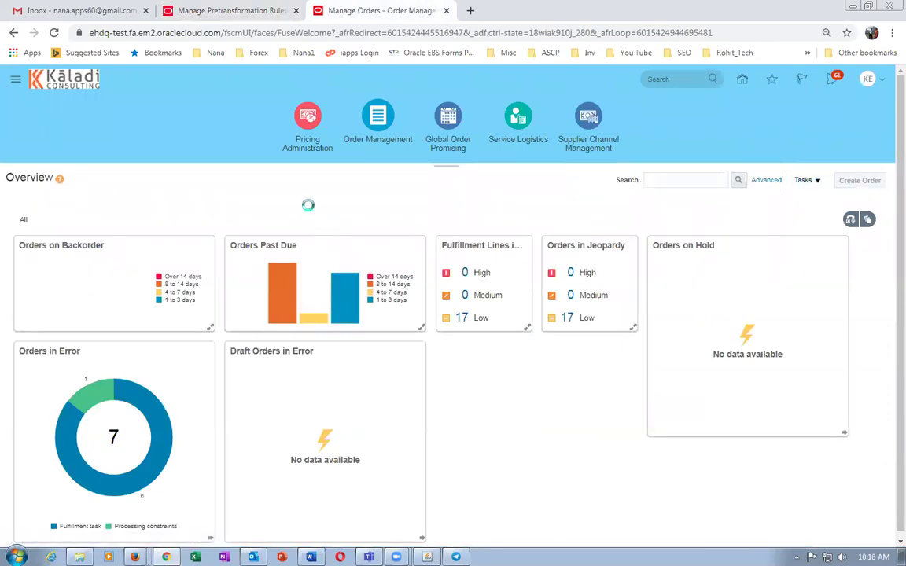
click(271, 244)
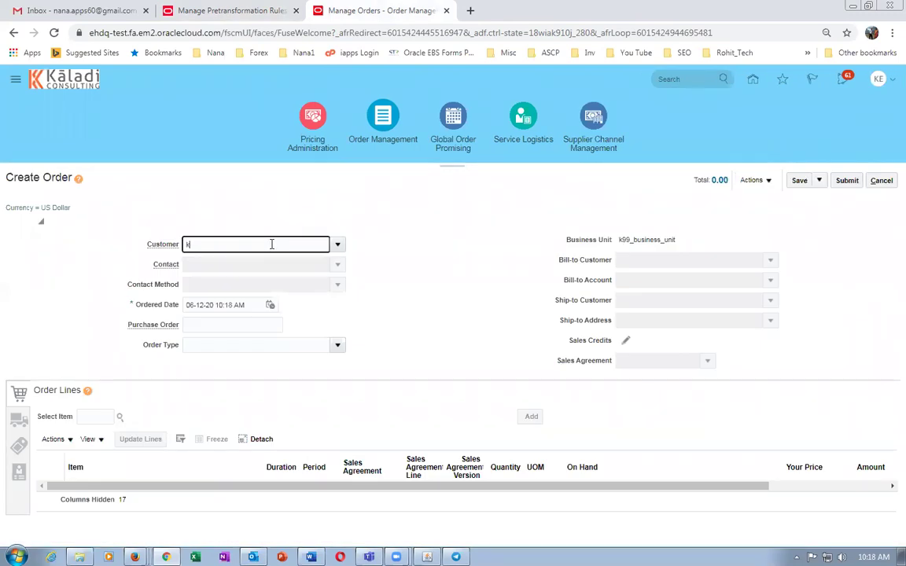
click(241, 268)
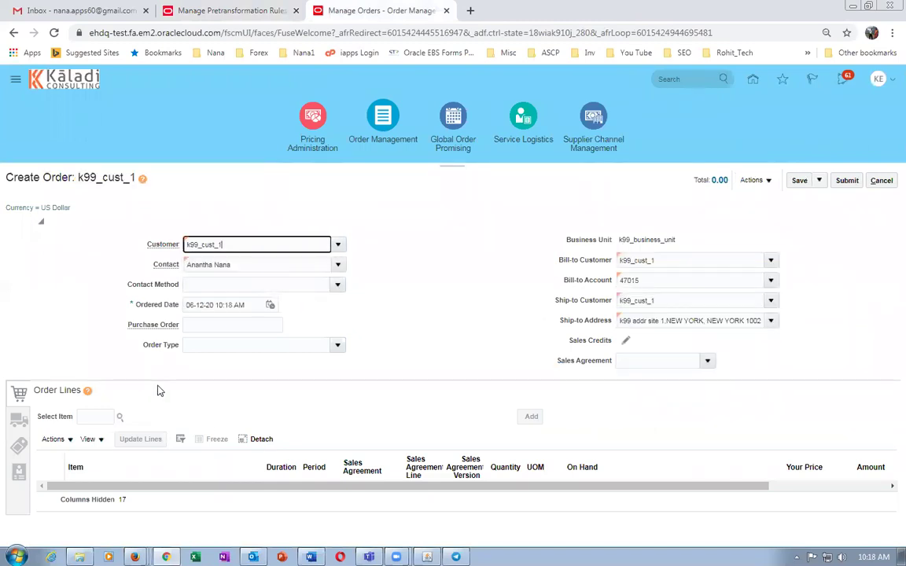
click(334, 344)
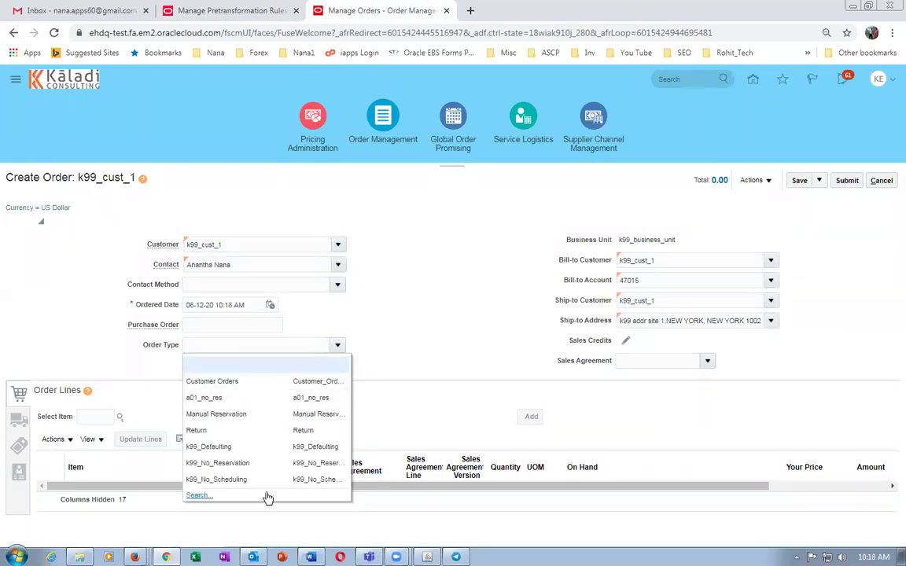
click(243, 447)
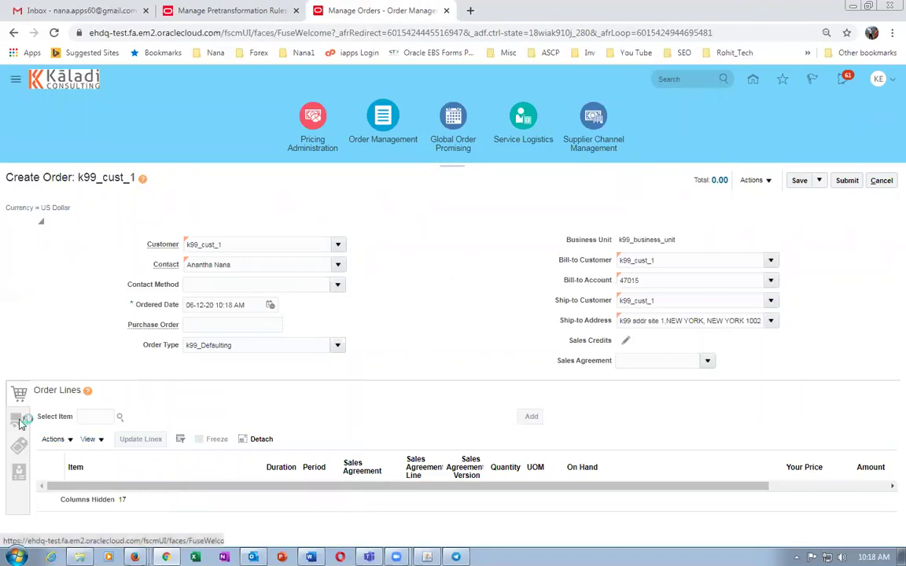
- Review the Supply and General sections of the order's Shipment Details
click(19, 422)
click(123, 419)
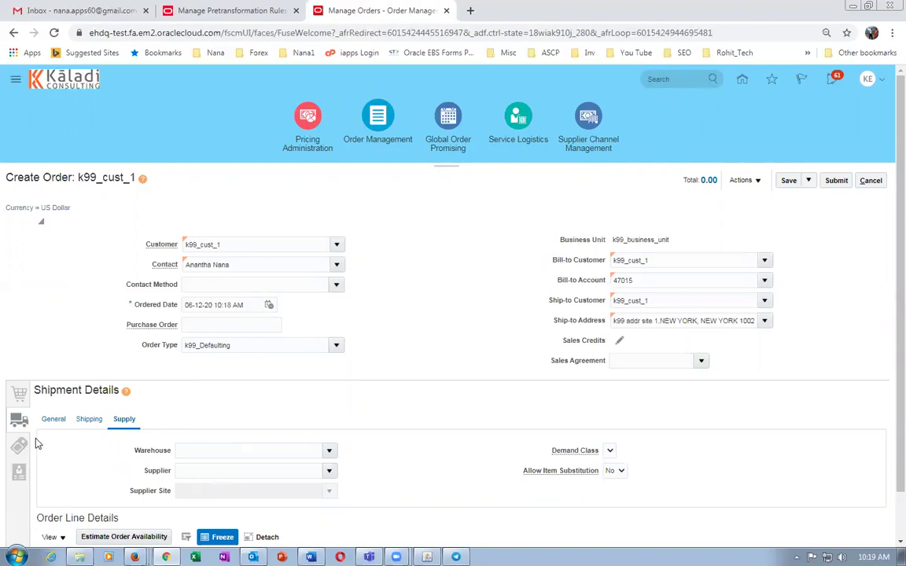
click(52, 421)
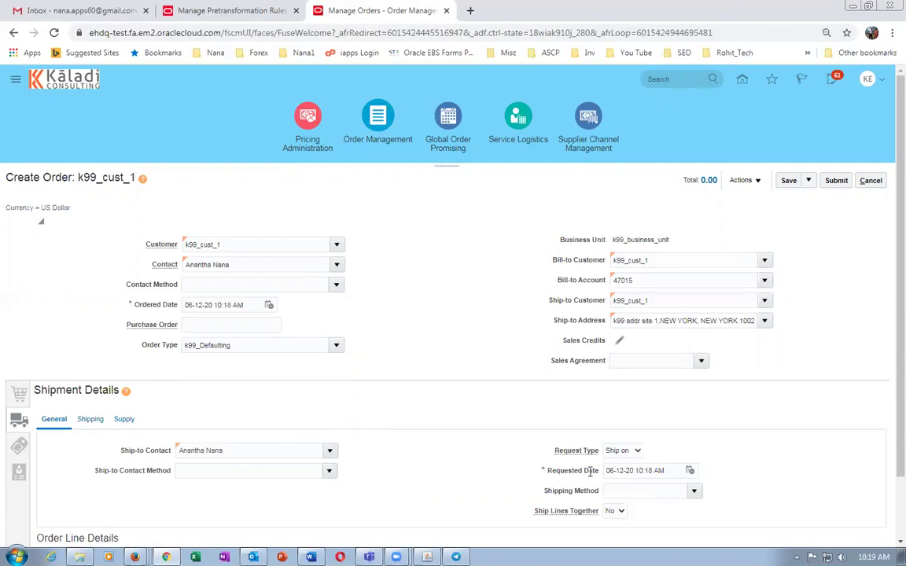
- Clear and reselect k99_Defaulting as the order type, then check the Ordered Date
drag(278, 350, 114, 350)
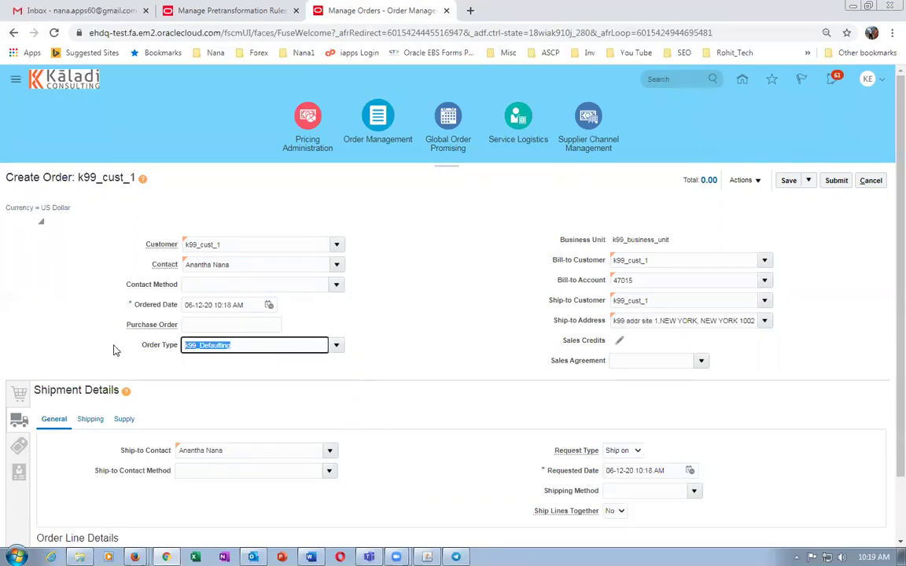
key(BackSpace)
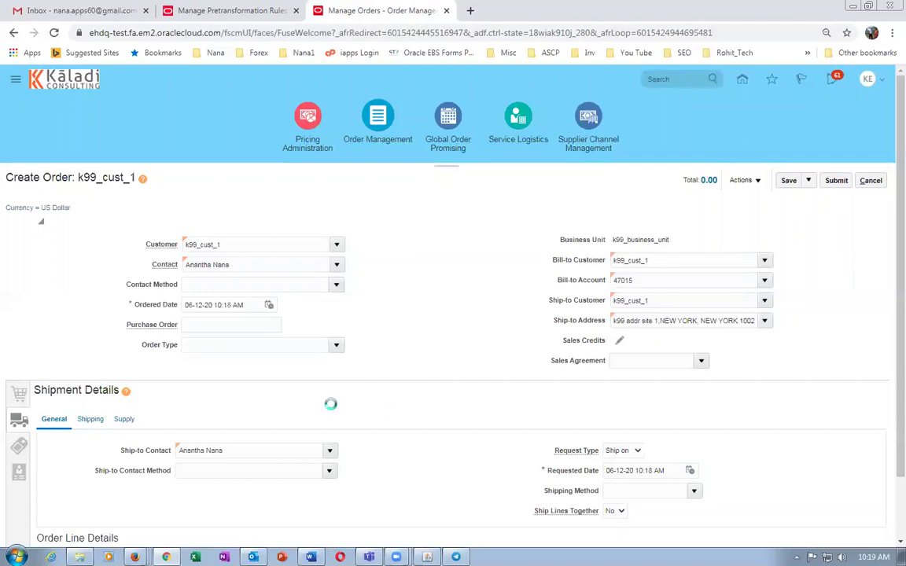
click(332, 352)
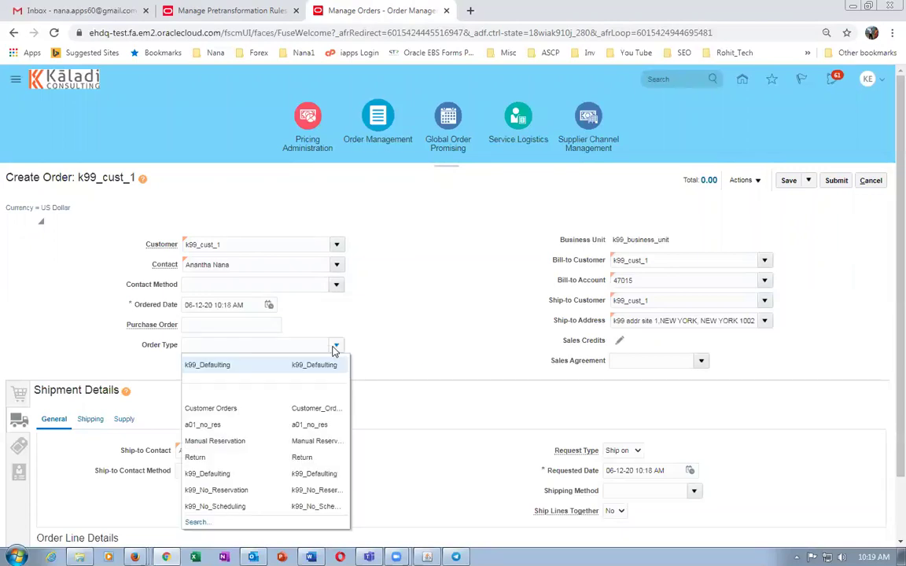
click(228, 474)
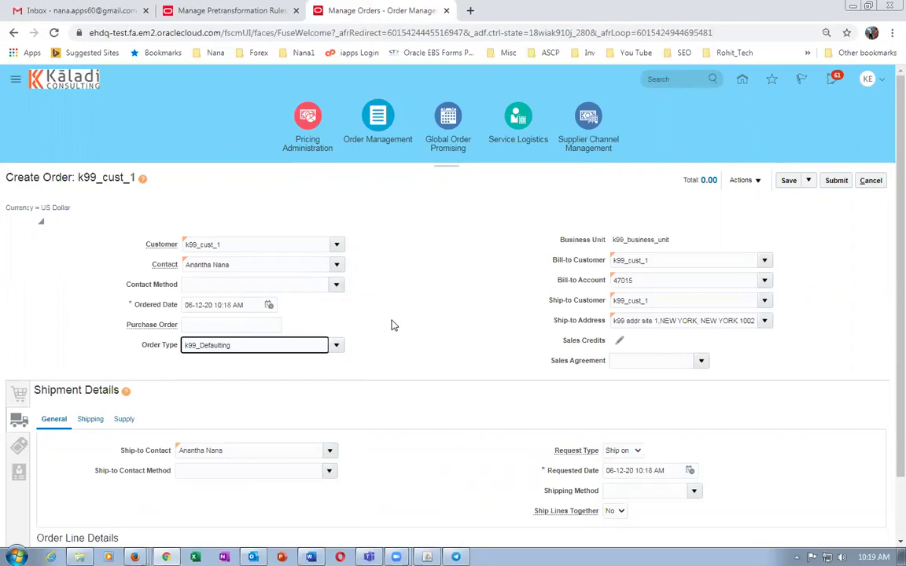
click(213, 305)
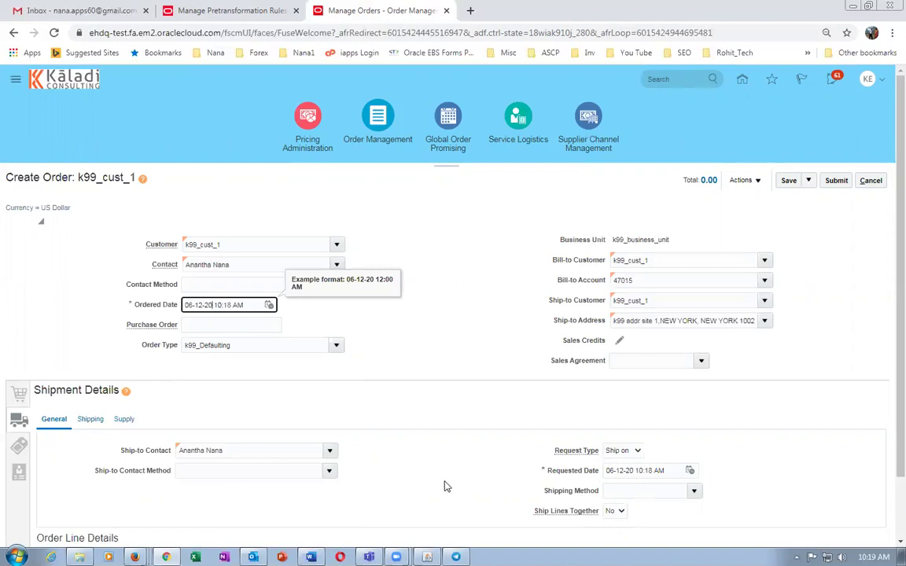
- Change the k99 Defaulting rule's Scheduled Ship Date action to use Ordered Date as its source
click(214, 14)
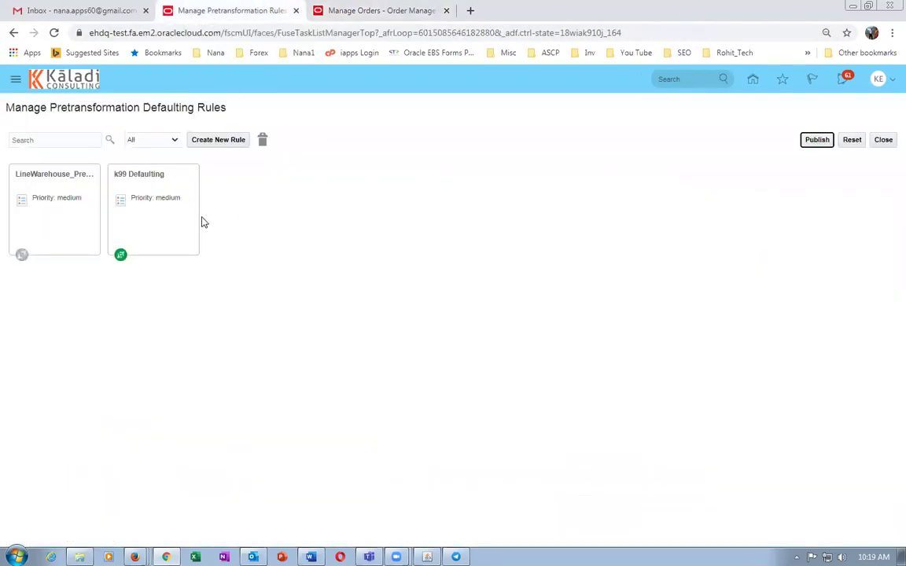
click(168, 203)
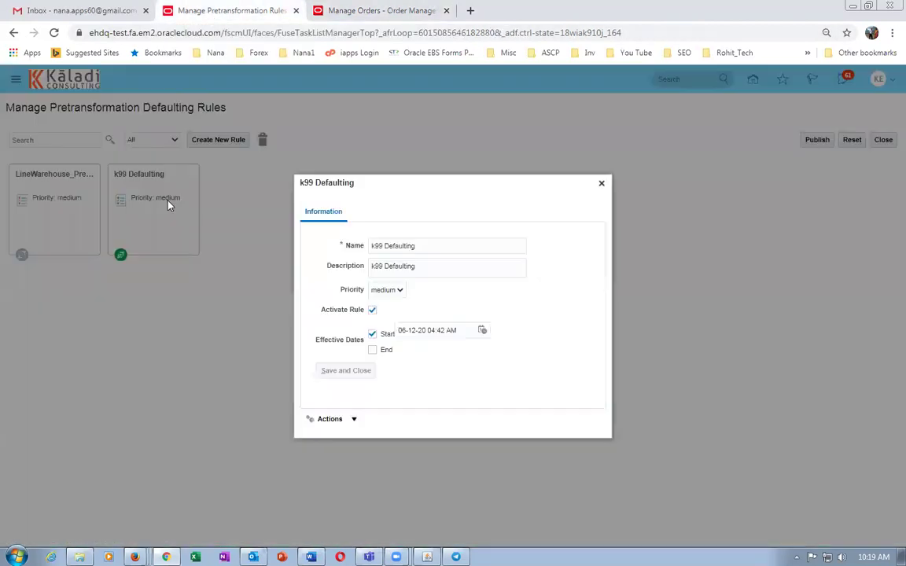
click(338, 423)
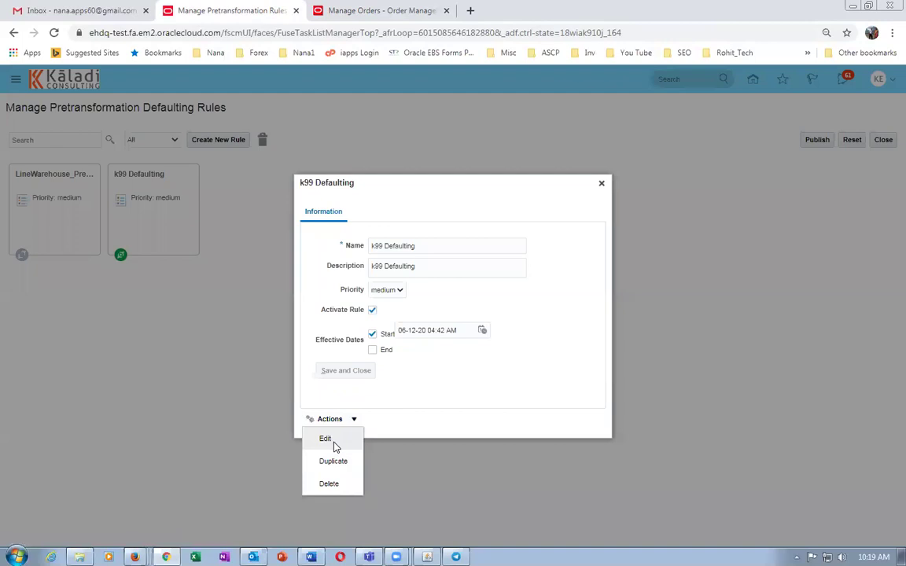
click(326, 440)
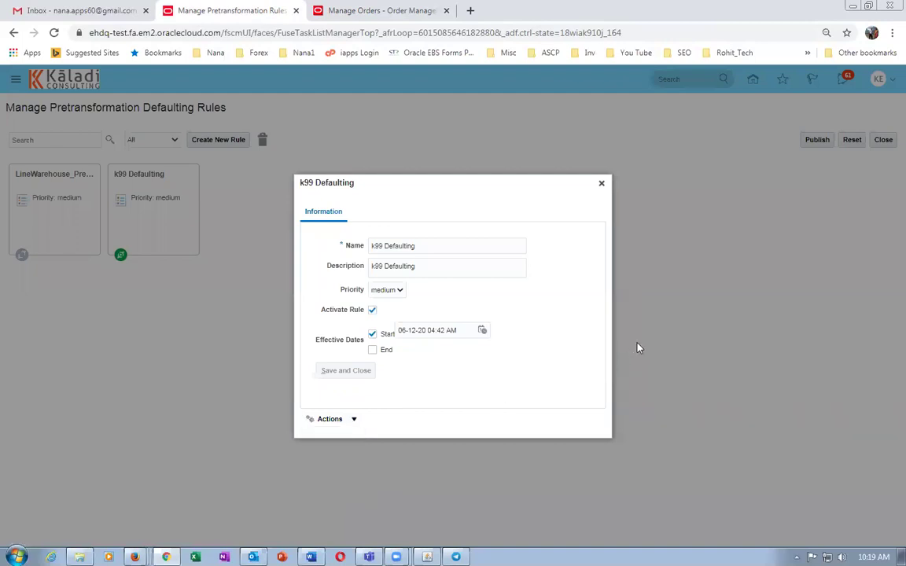
click(708, 256)
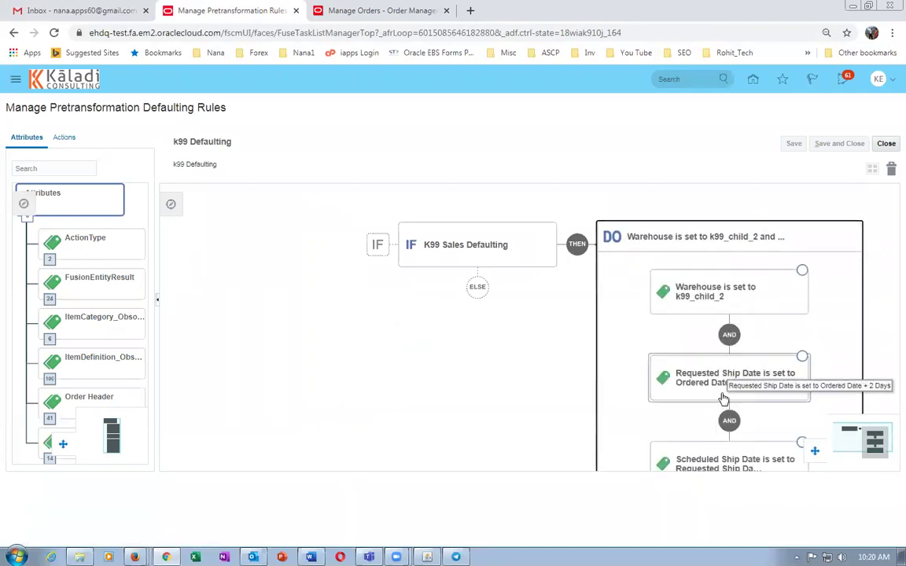
click(715, 466)
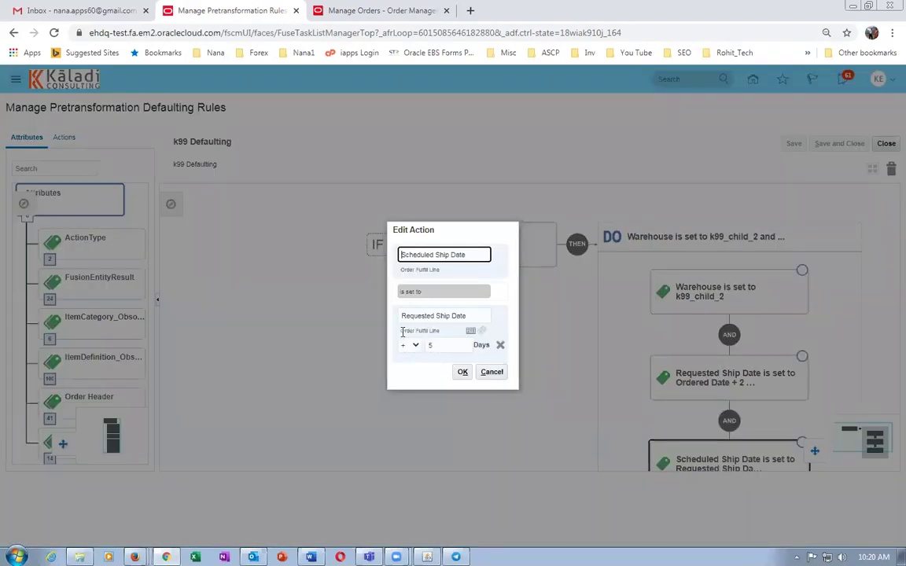
click(472, 316)
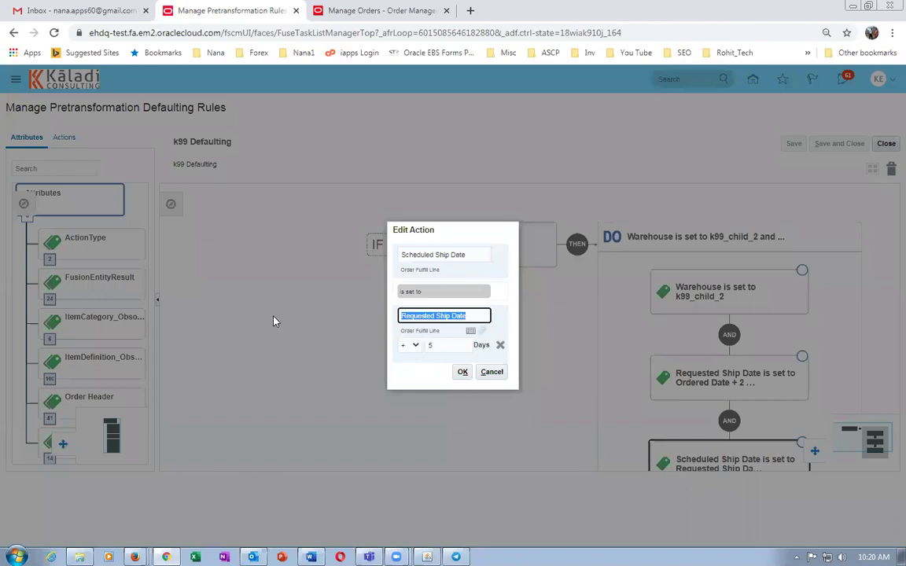
key(BackSpace)
text(order)
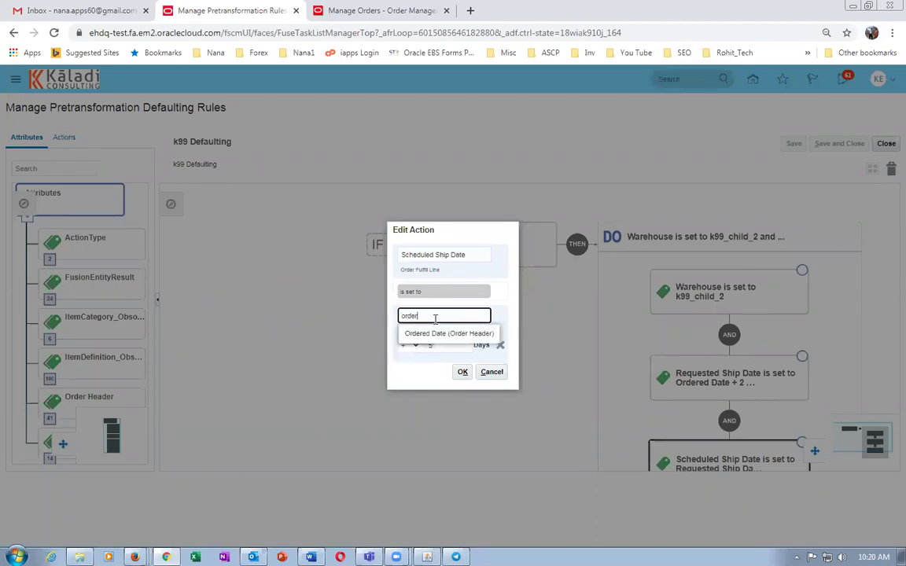
click(437, 335)
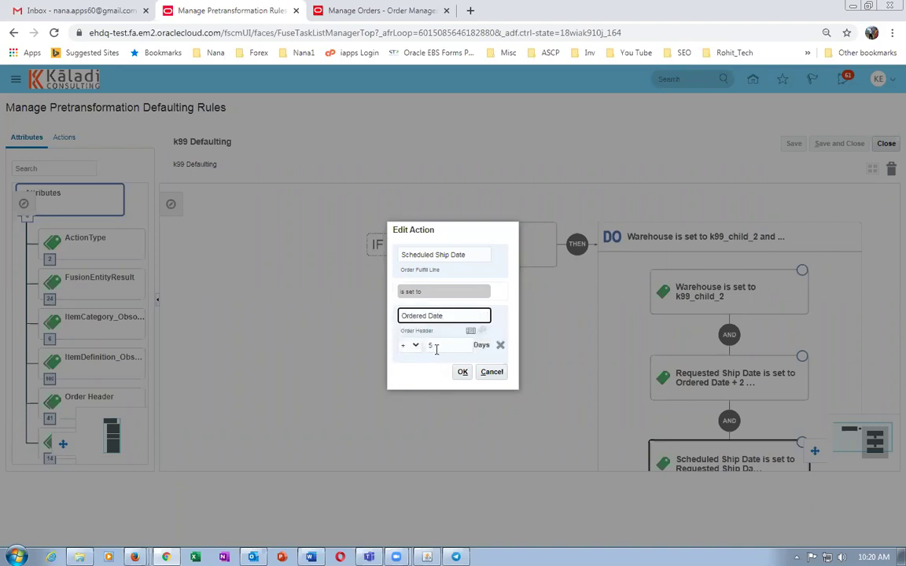
click(463, 372)
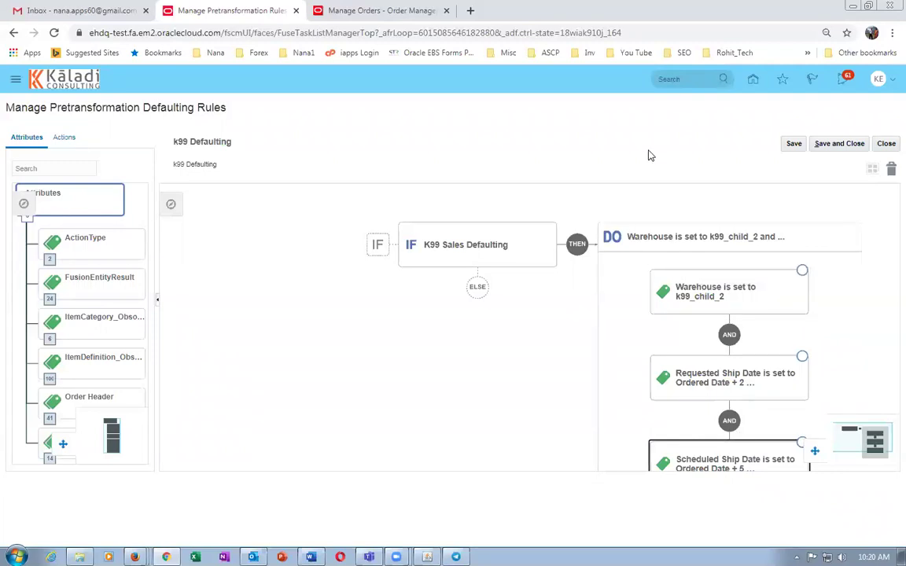
- Save and publish the rule to production, then return to the order being created
click(842, 146)
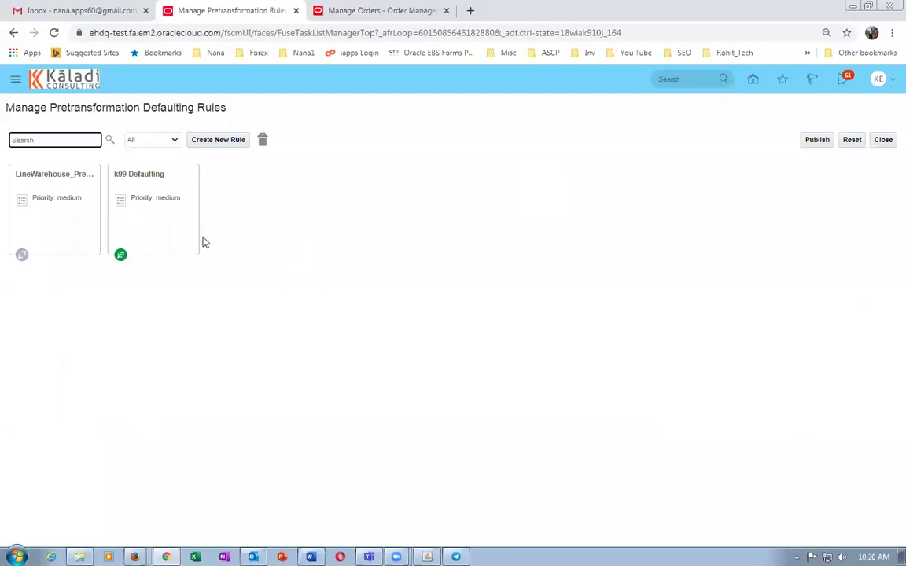
click(816, 140)
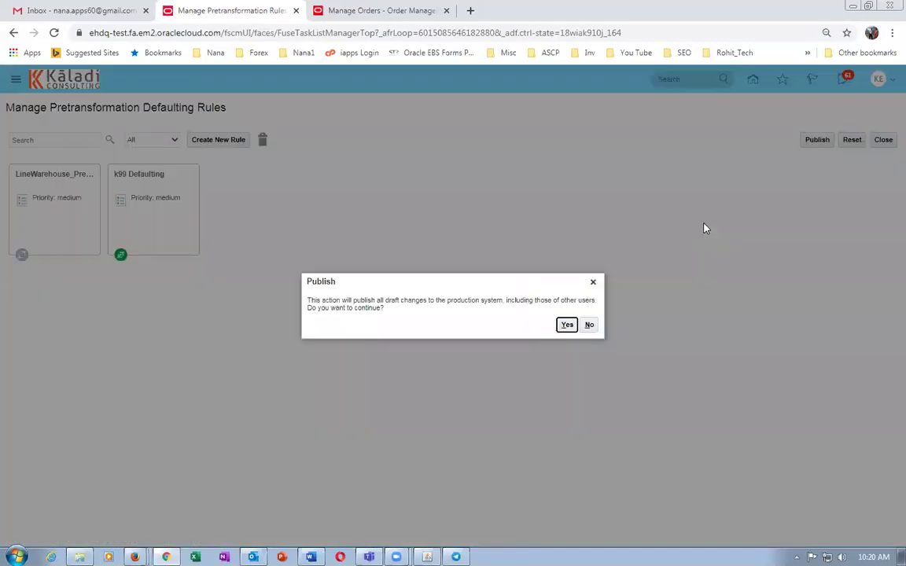
click(564, 324)
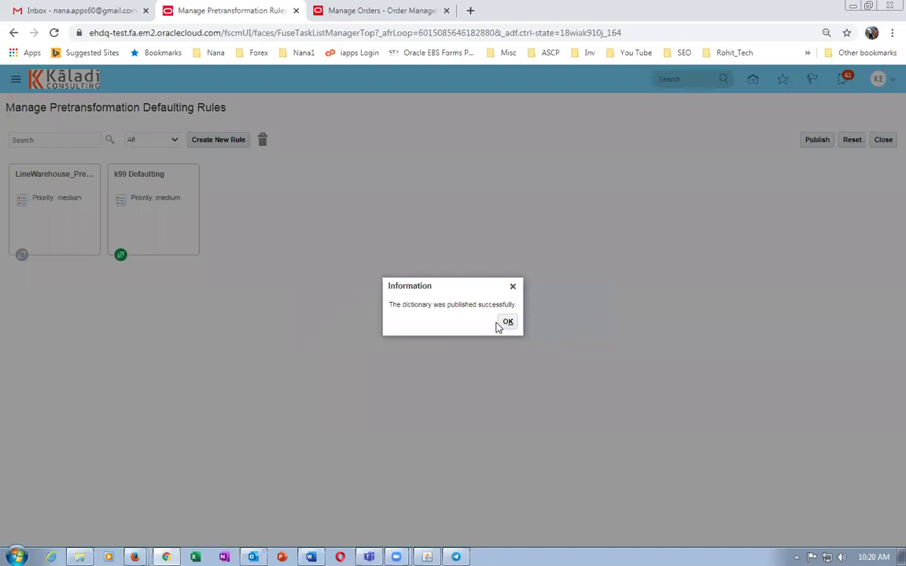
click(508, 322)
click(363, 16)
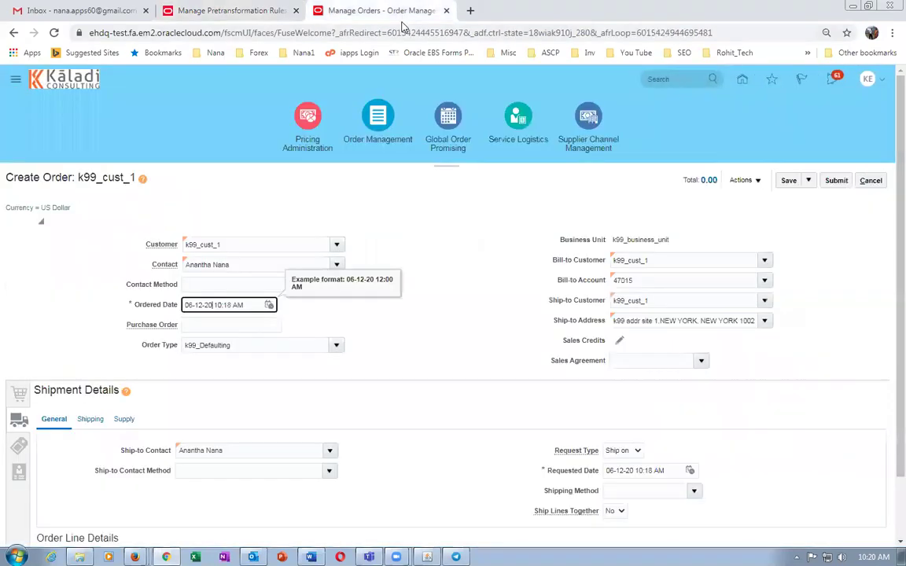
- Clear the order type and reselect k99_Defaulting on the draft order
drag(241, 346, 43, 360)
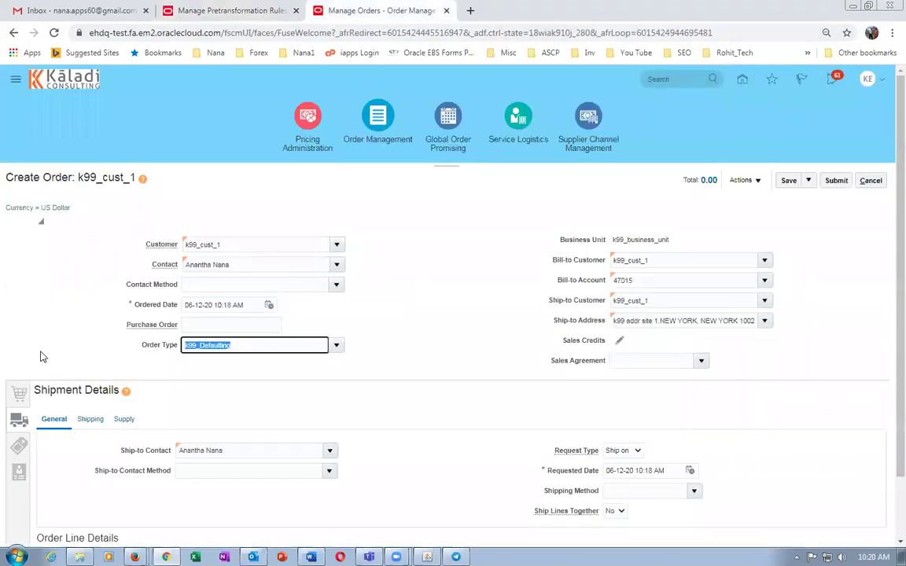
key(BackSpace)
click(372, 367)
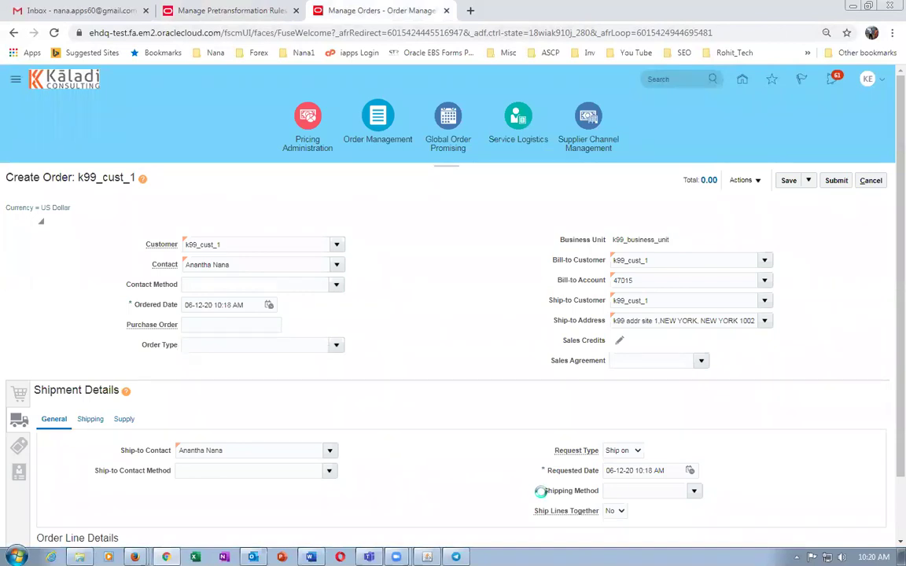
click(336, 346)
click(315, 365)
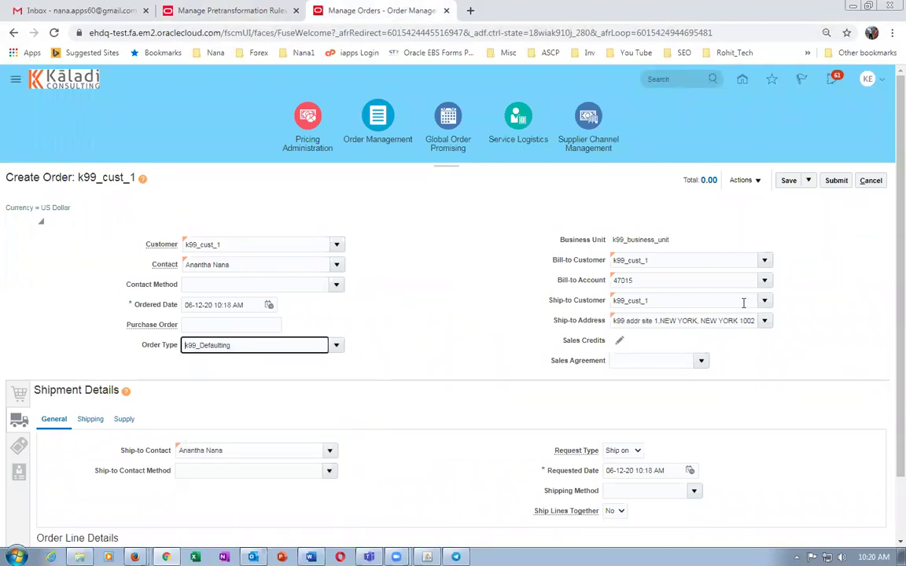
- Review the k99 Defaulting rule and republish the rules, then switch back to the order
click(188, 10)
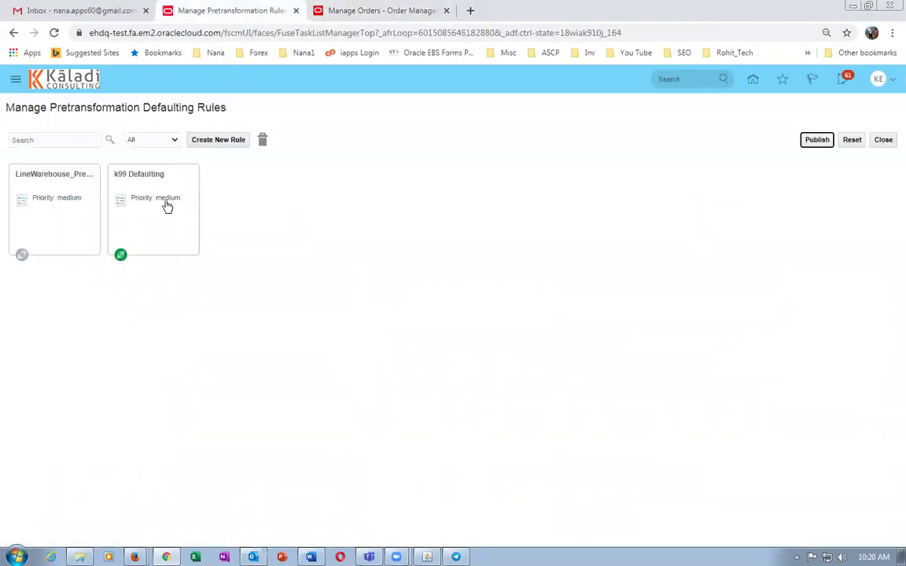
click(149, 187)
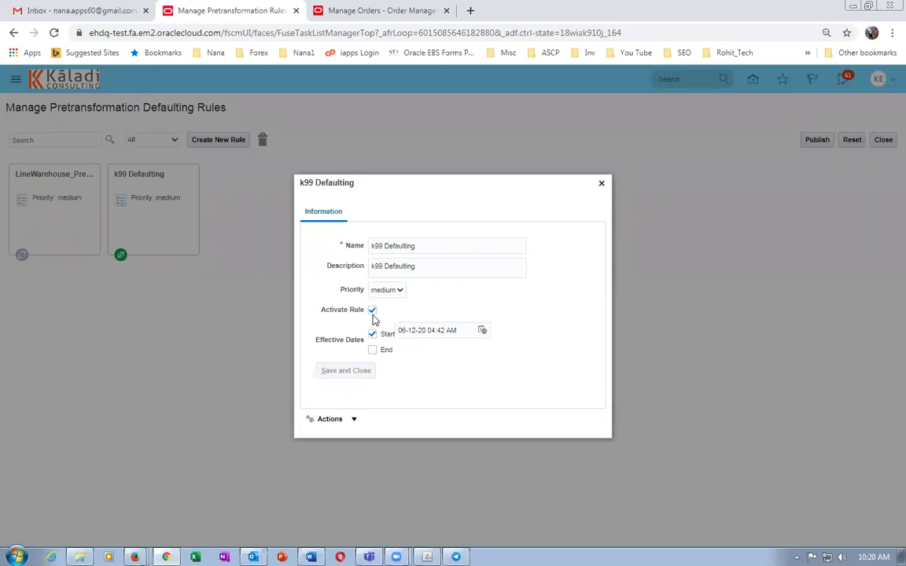
click(599, 184)
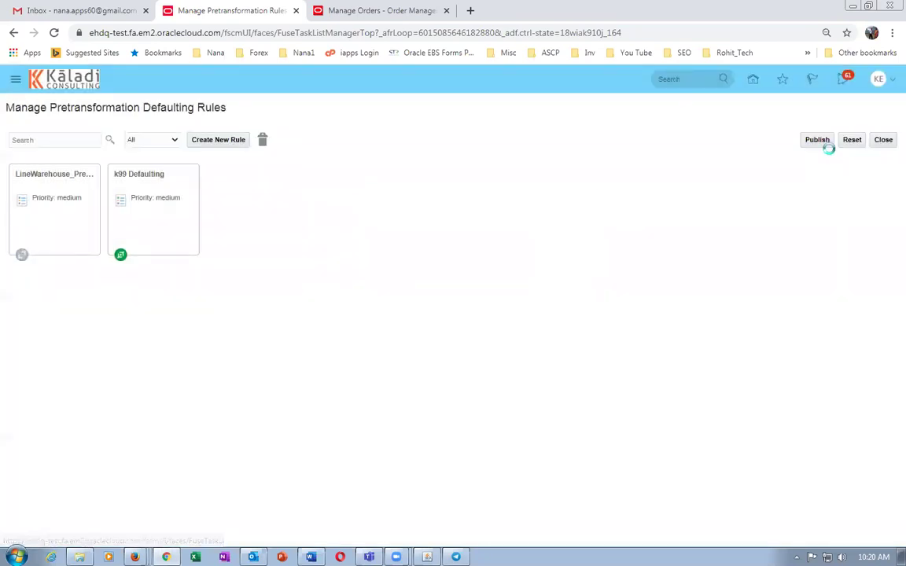
click(826, 140)
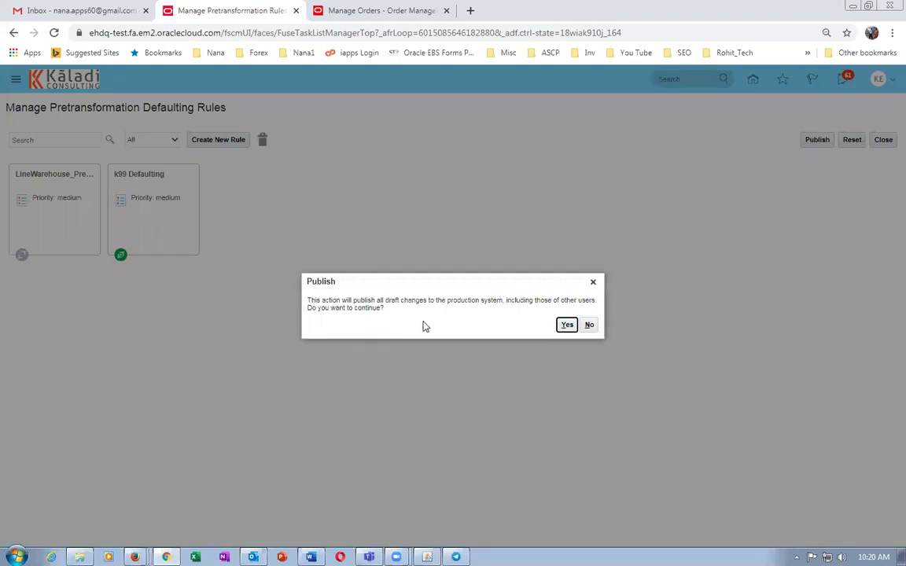
click(567, 325)
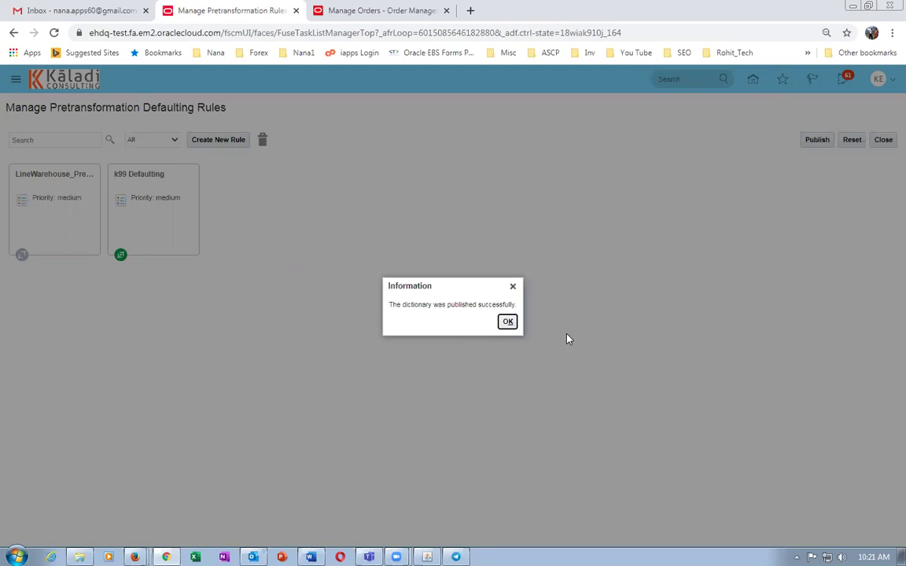
click(508, 322)
click(378, 10)
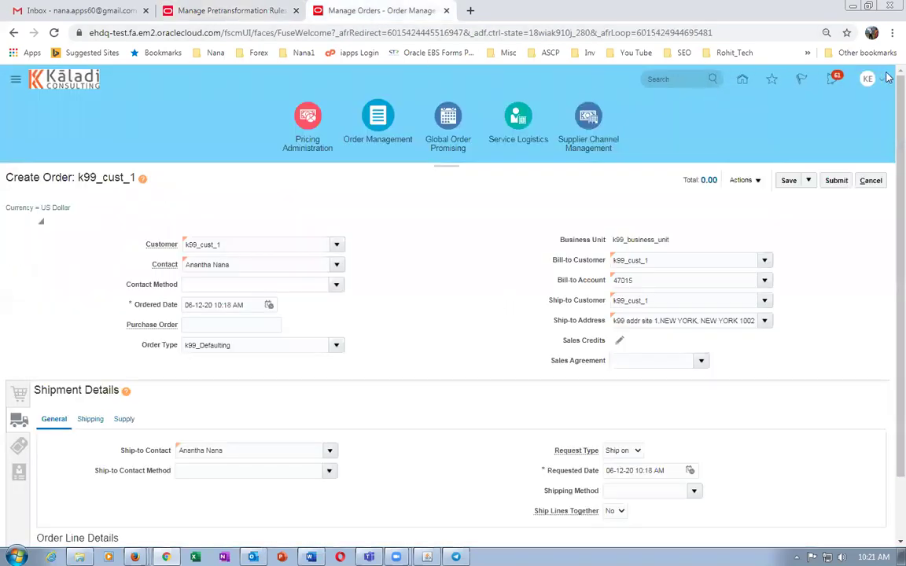
- Discard the draft and start a new k99_cust_1 order of type k99_Defaulting, checking its supply details
click(871, 181)
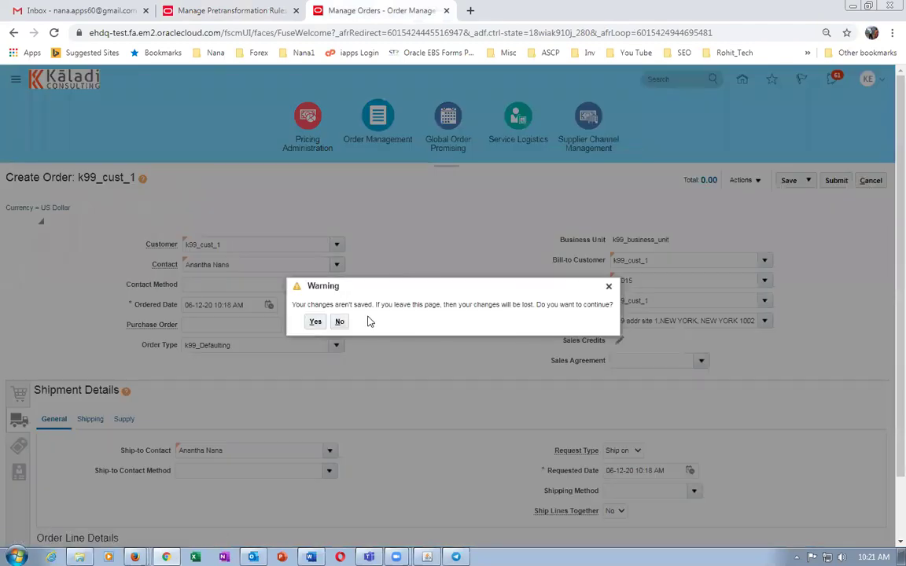
click(315, 323)
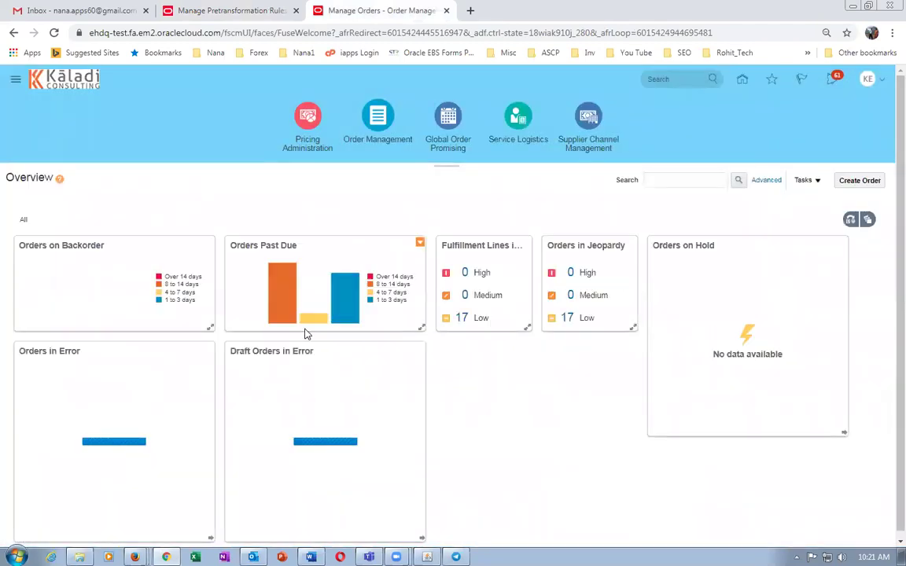
click(860, 180)
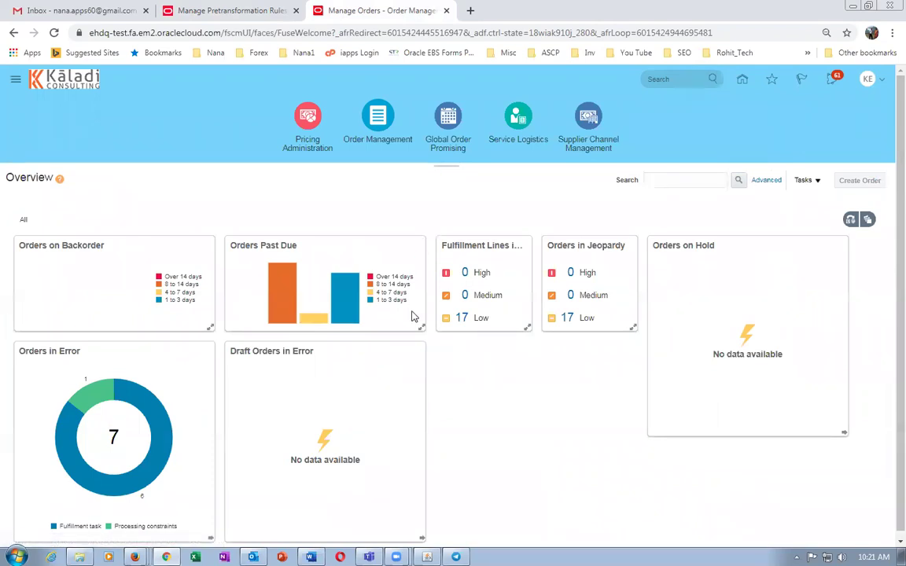
click(270, 246)
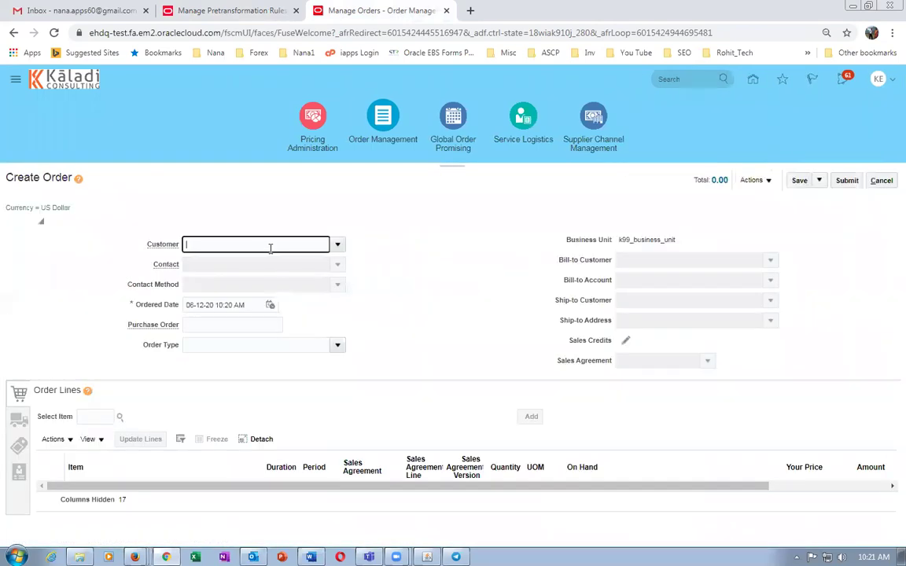
text(k99)
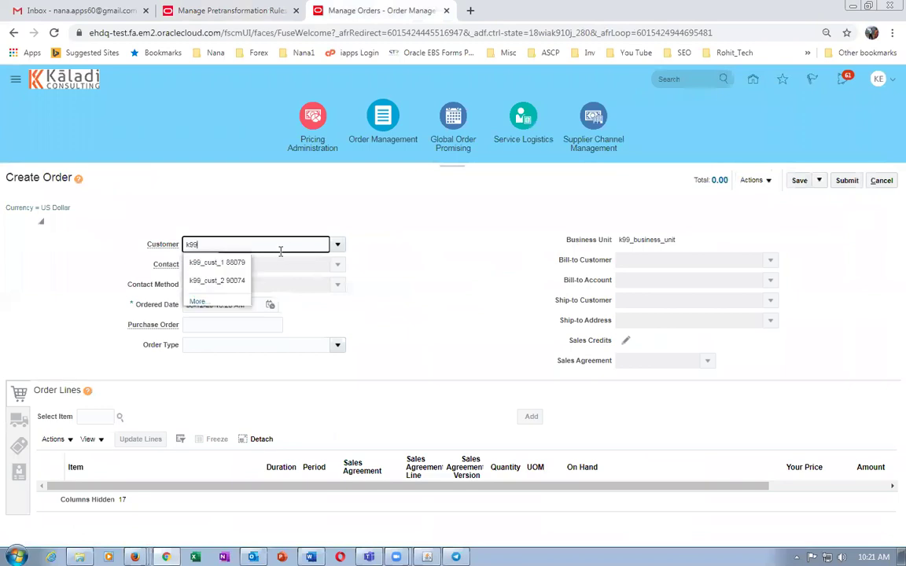
click(240, 262)
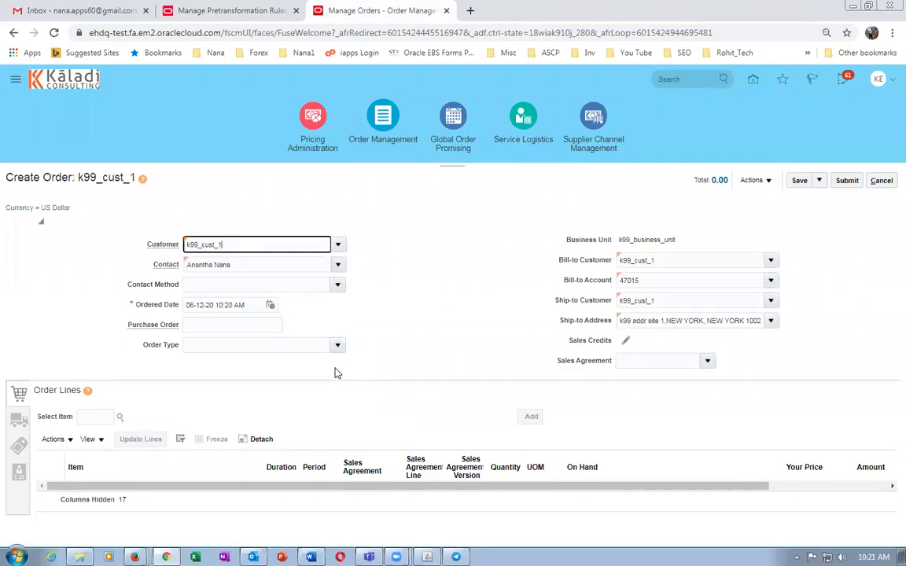
click(337, 345)
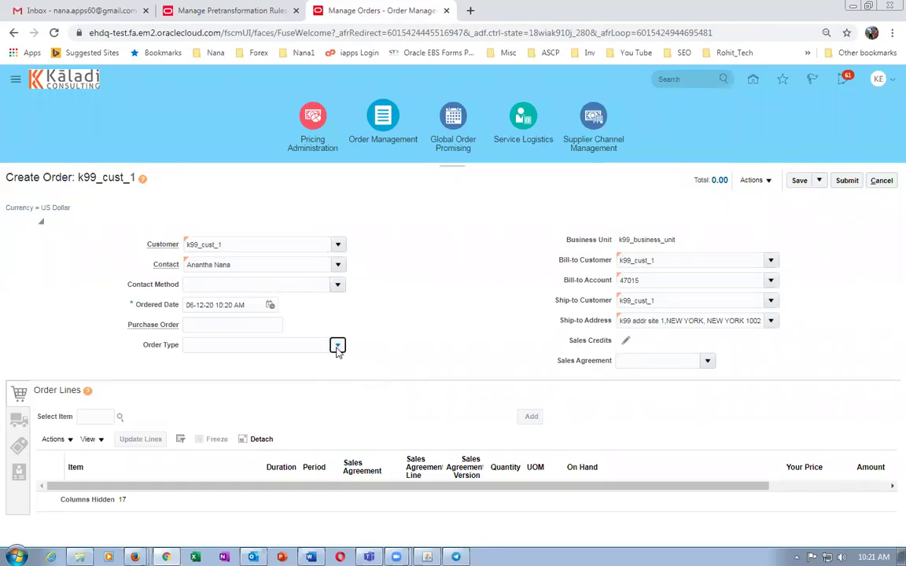
key(Escape)
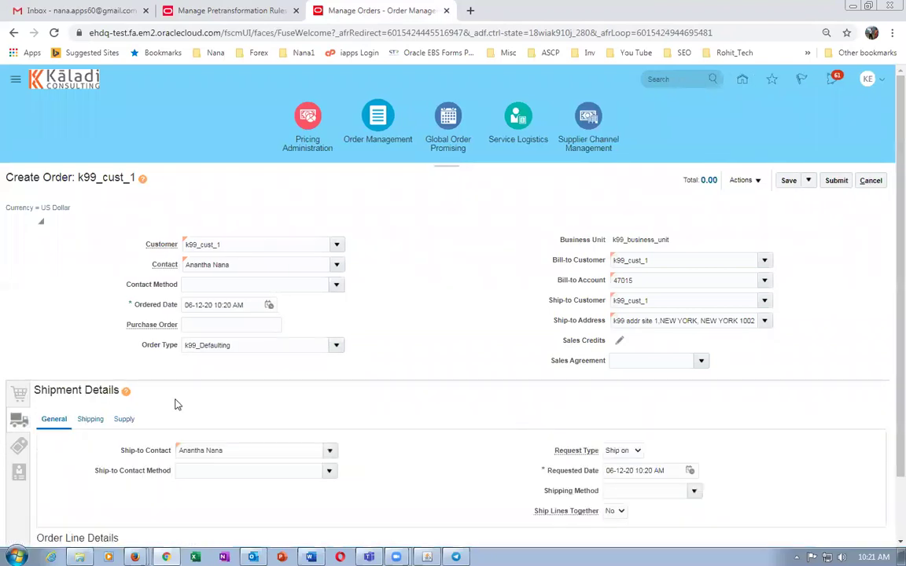
scroll(176, 403, down, 1)
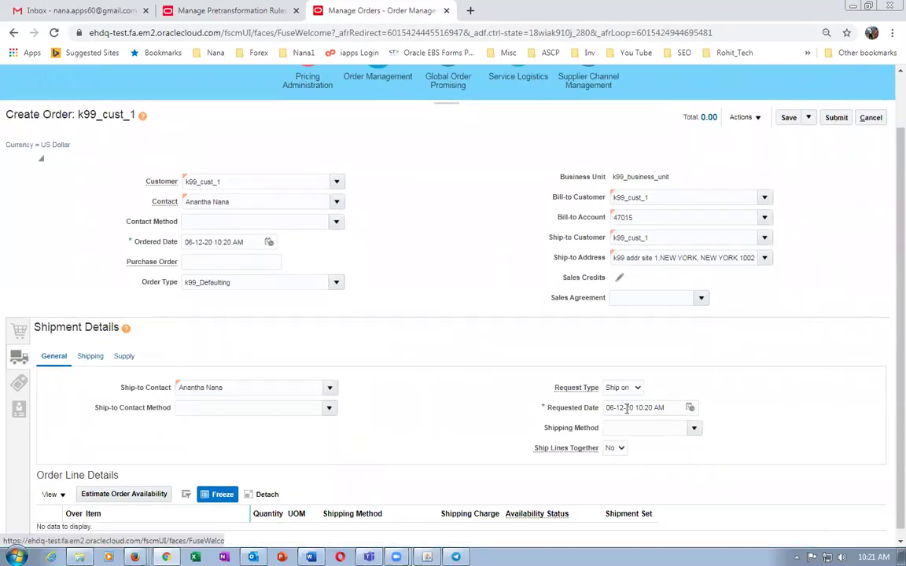
click(123, 356)
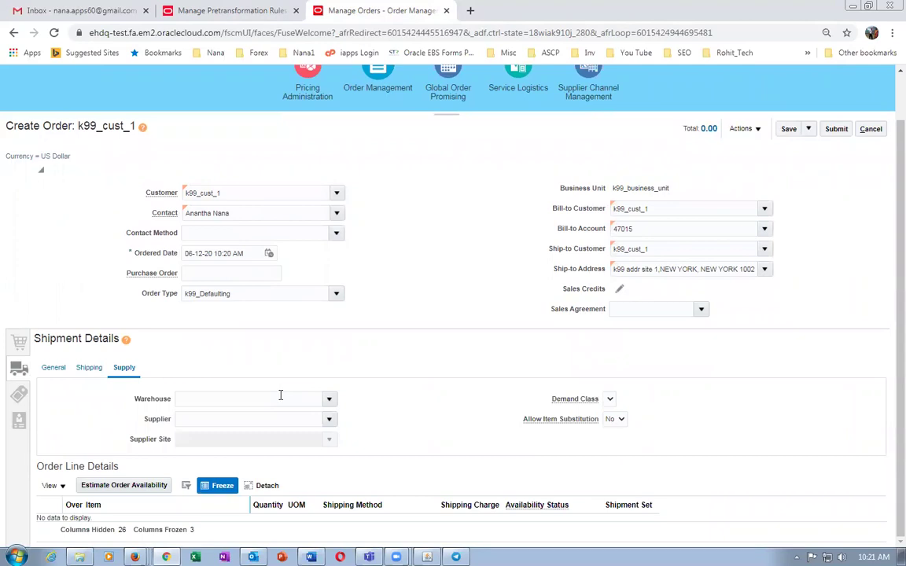
- Go back to the defaulting rules and open the k99 Defaulting rule's Actions menu
click(201, 13)
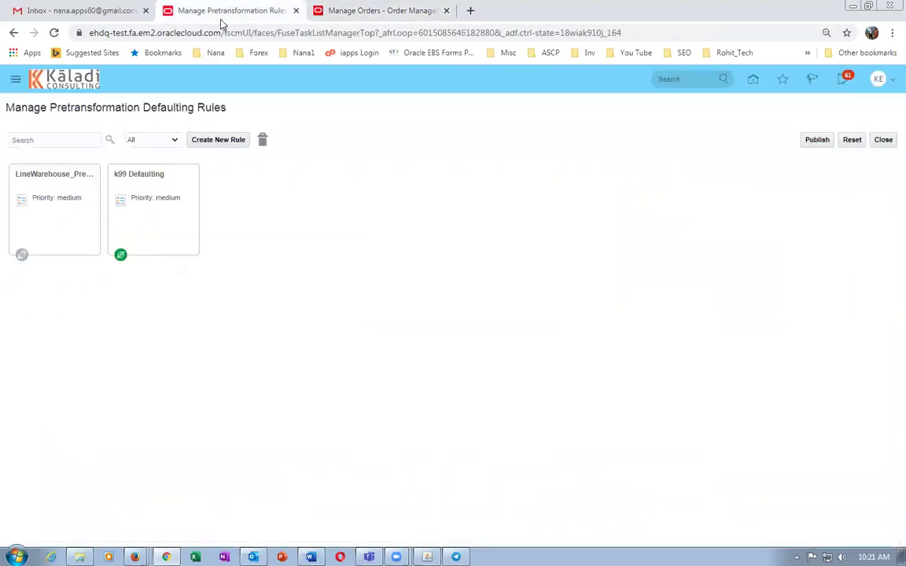
click(163, 204)
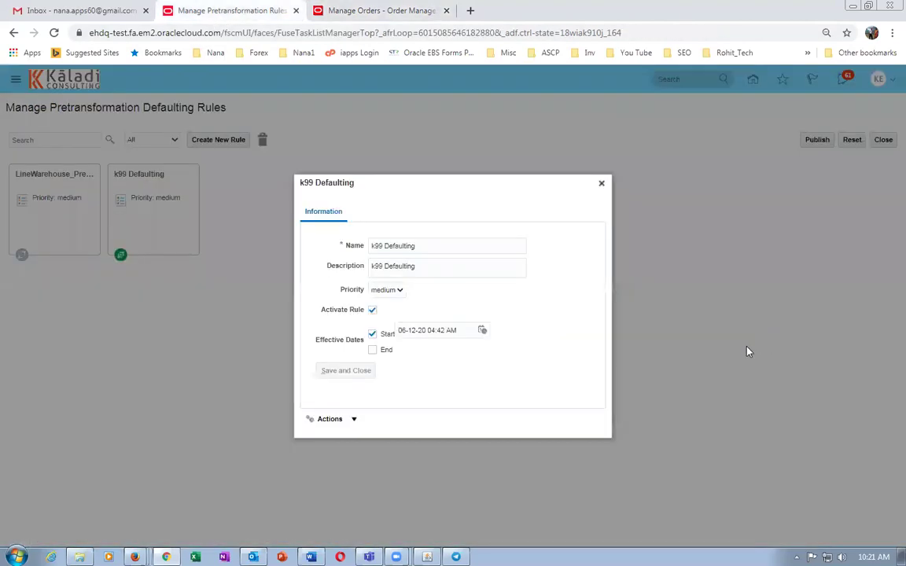
click(328, 420)
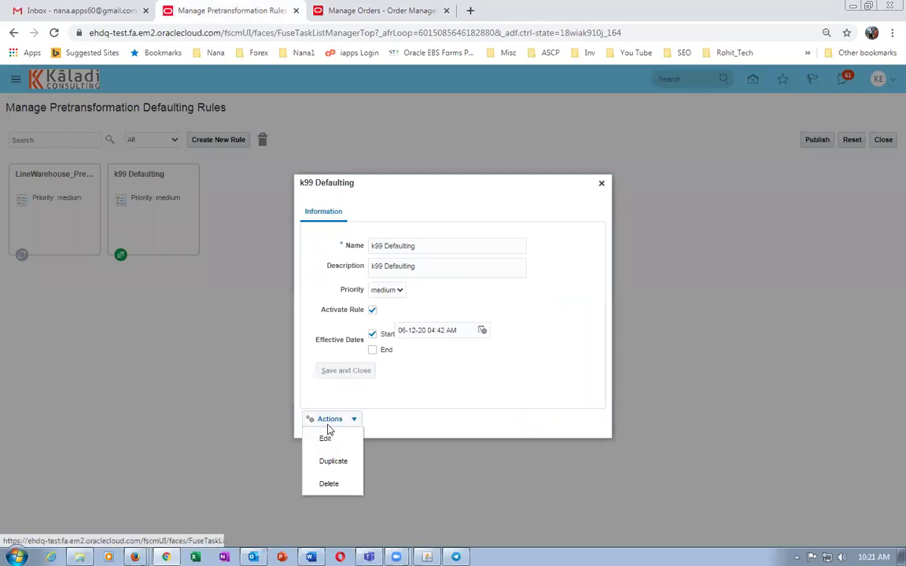
- Edit k99 Defaulting and expand its DO block to show the Warehouse and ship-date actions
click(337, 441)
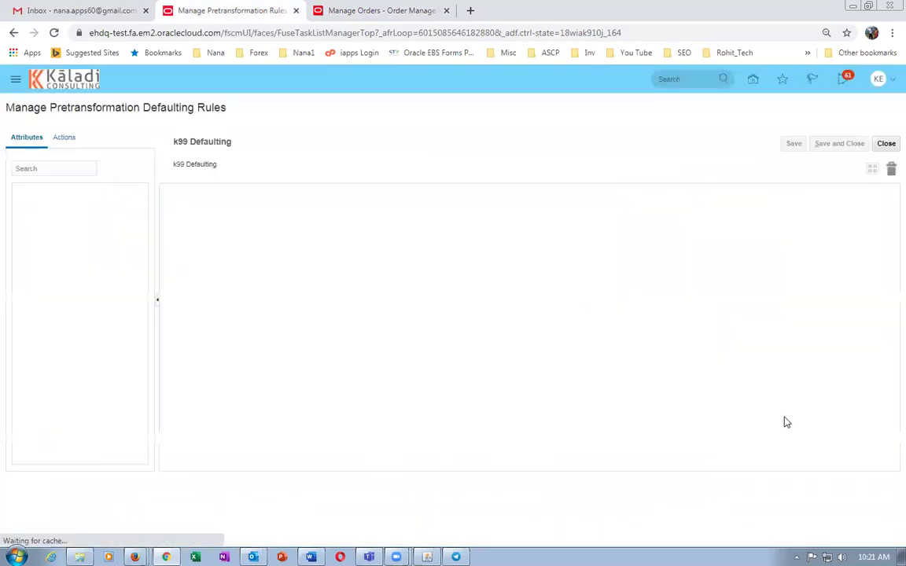
click(708, 251)
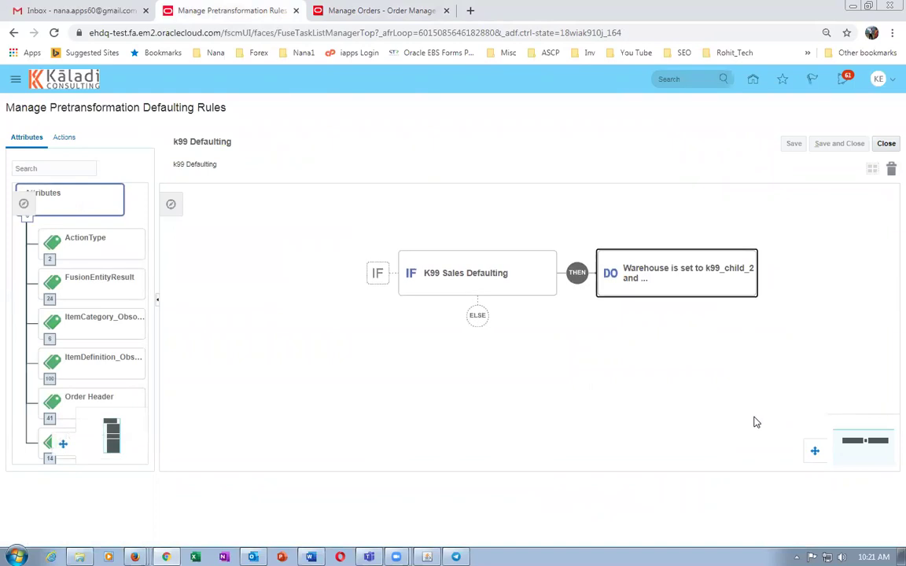
click(680, 269)
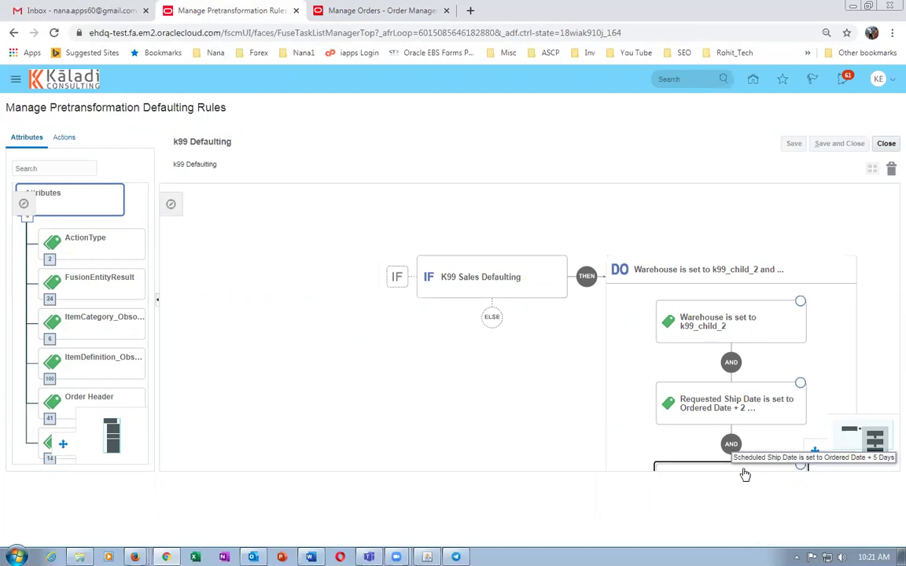
click(684, 468)
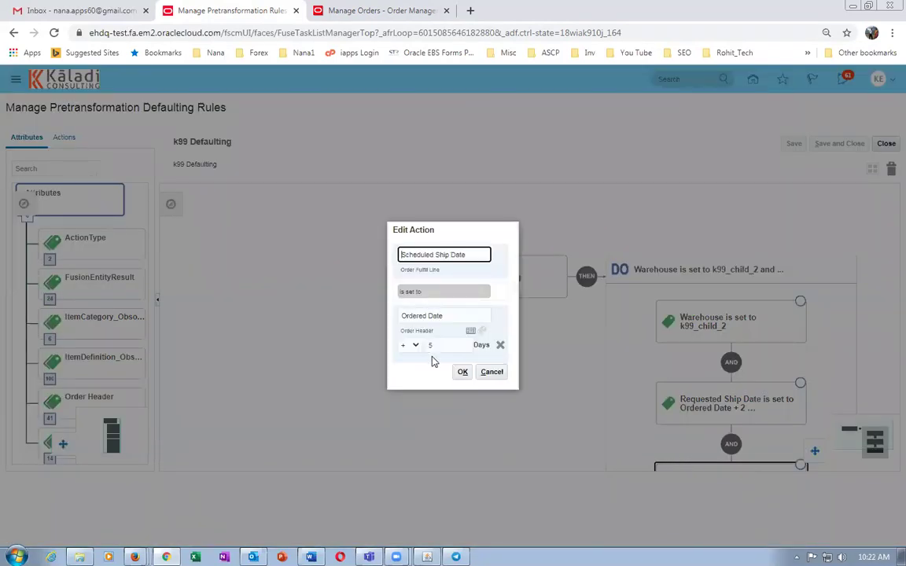
click(492, 372)
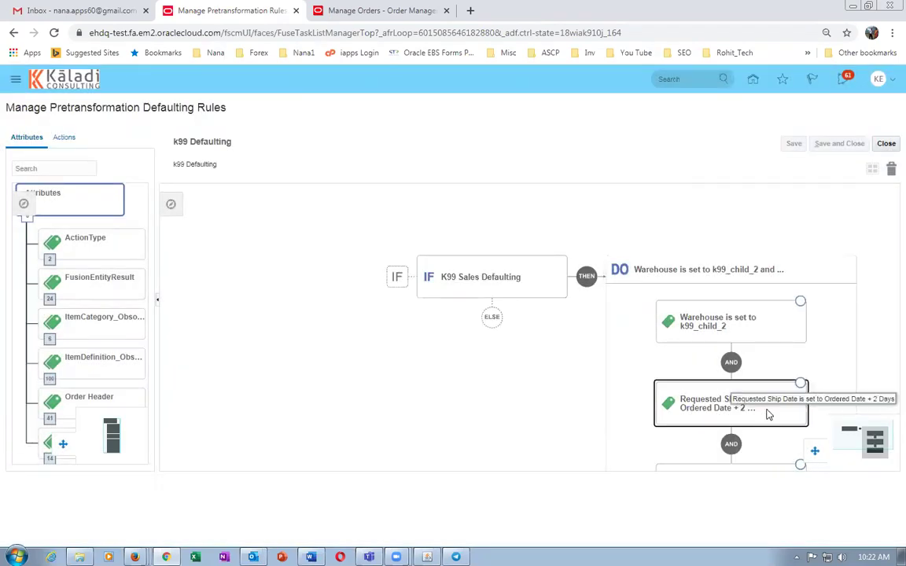
double_click(768, 415)
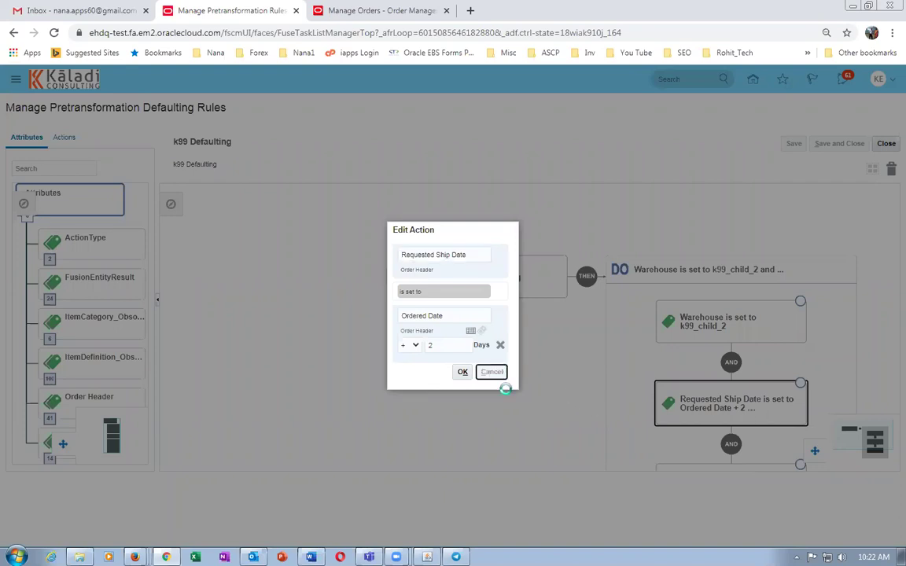
click(492, 373)
double_click(724, 470)
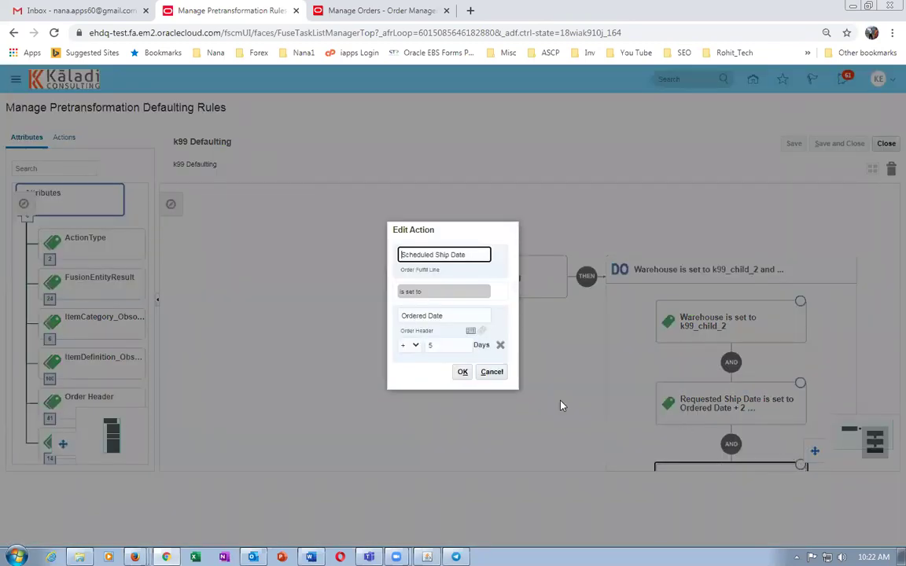
click(493, 374)
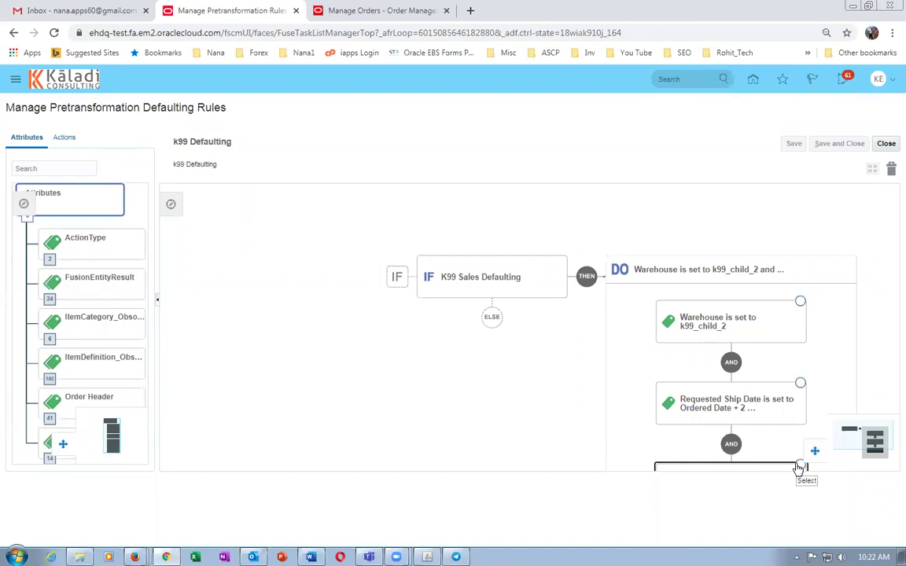
click(800, 467)
scroll(444, 358, down, 4)
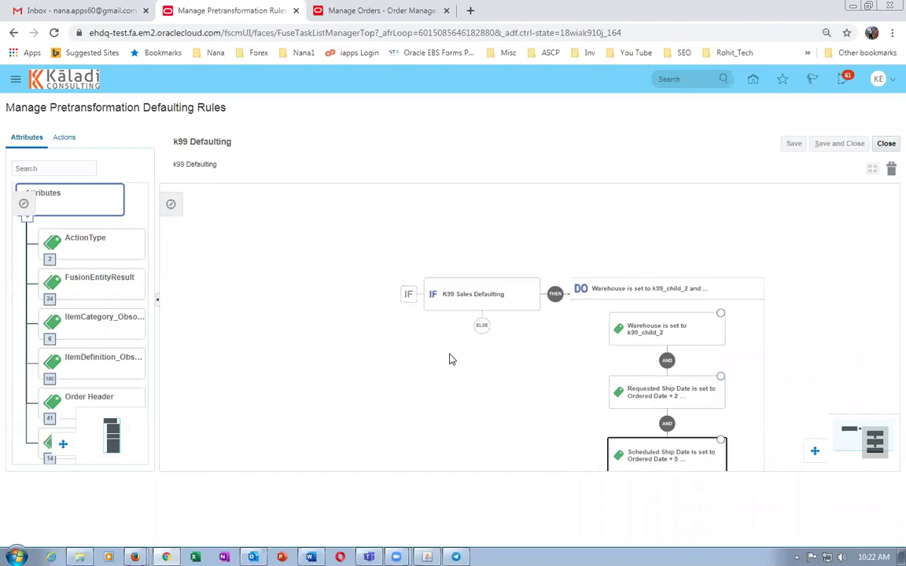
- Inspect the Scheduled Ship Date action (Ordered Date plus 5 days) without changes, then edit the rule description
scroll(450, 359, down, 2)
scroll(452, 359, down, 1)
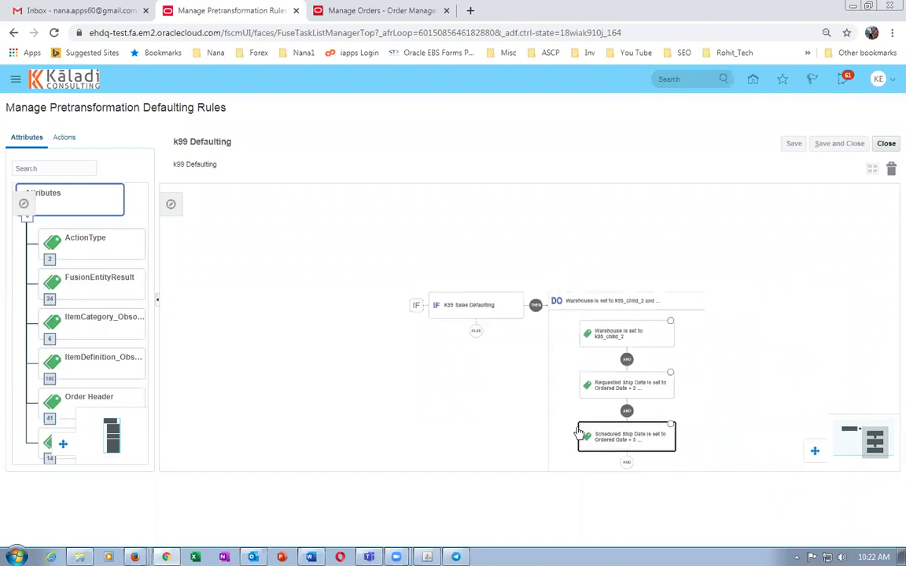
double_click(644, 446)
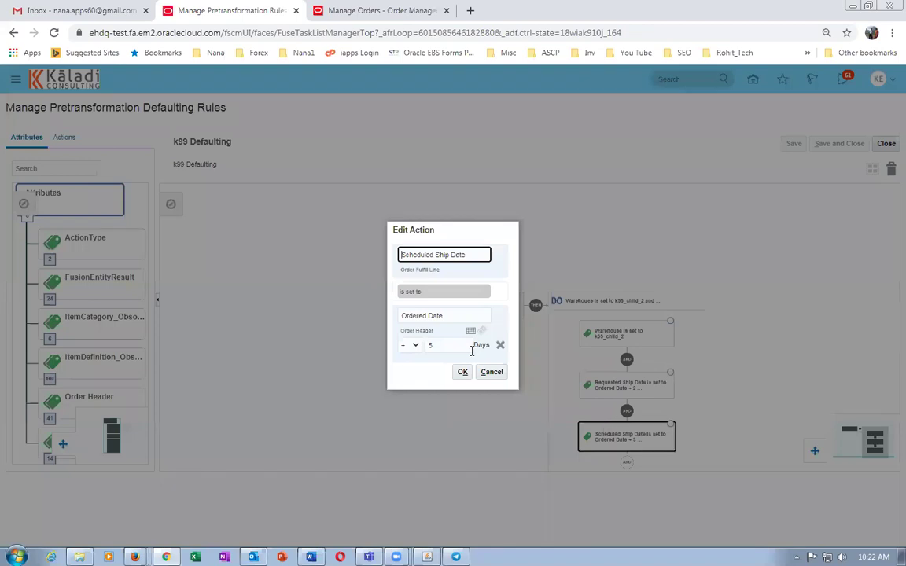
click(492, 372)
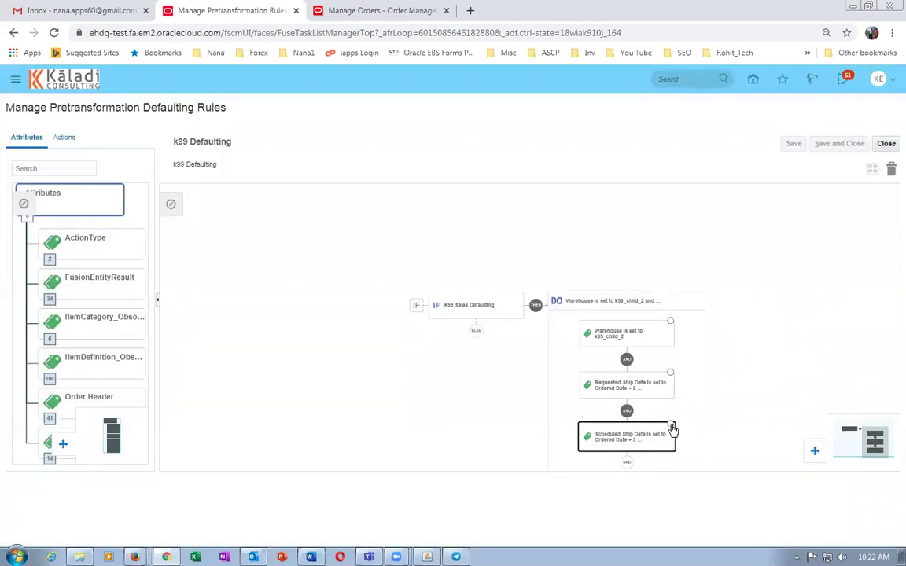
click(671, 426)
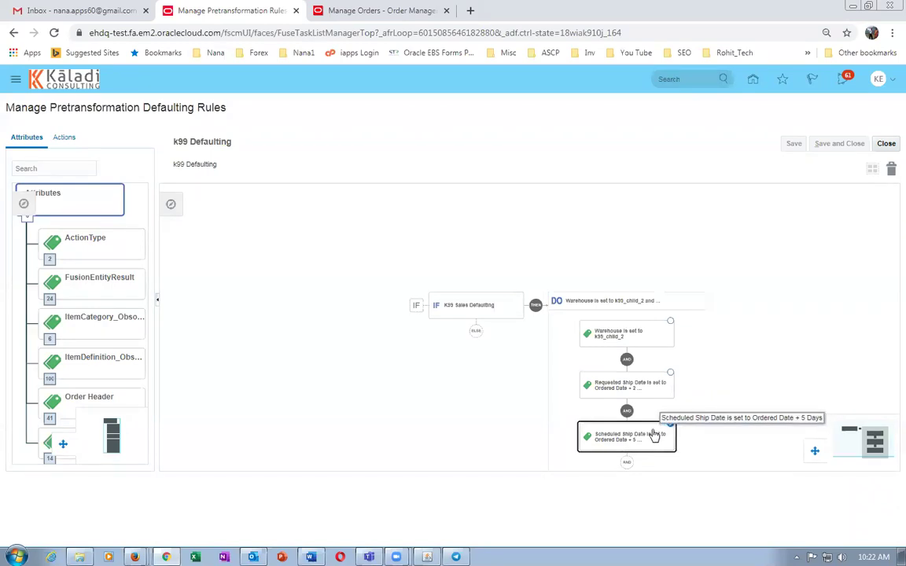
right_click(653, 435)
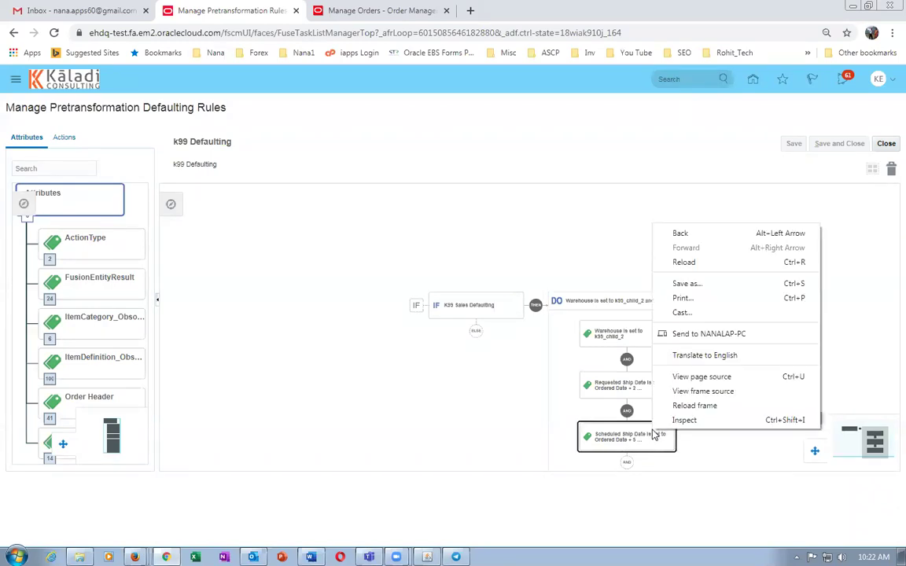
click(606, 437)
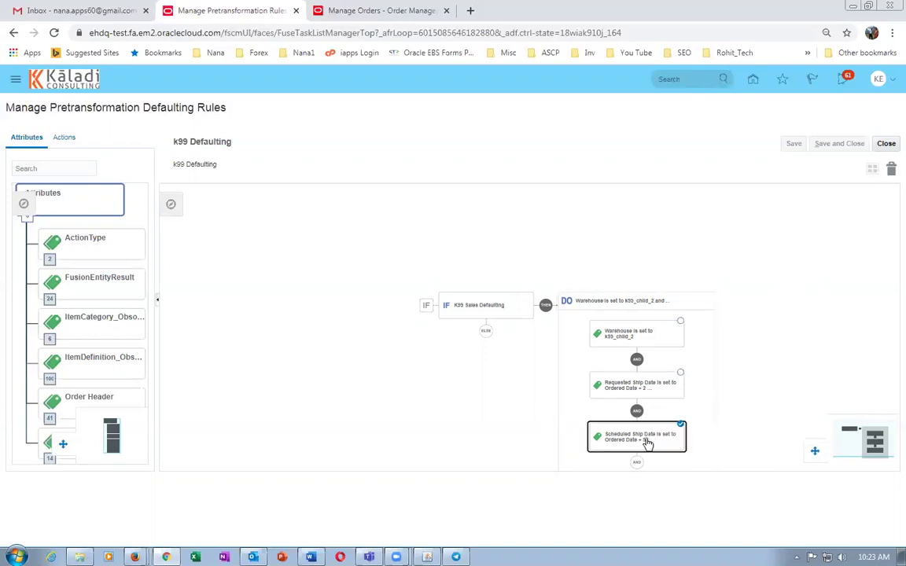
double_click(647, 443)
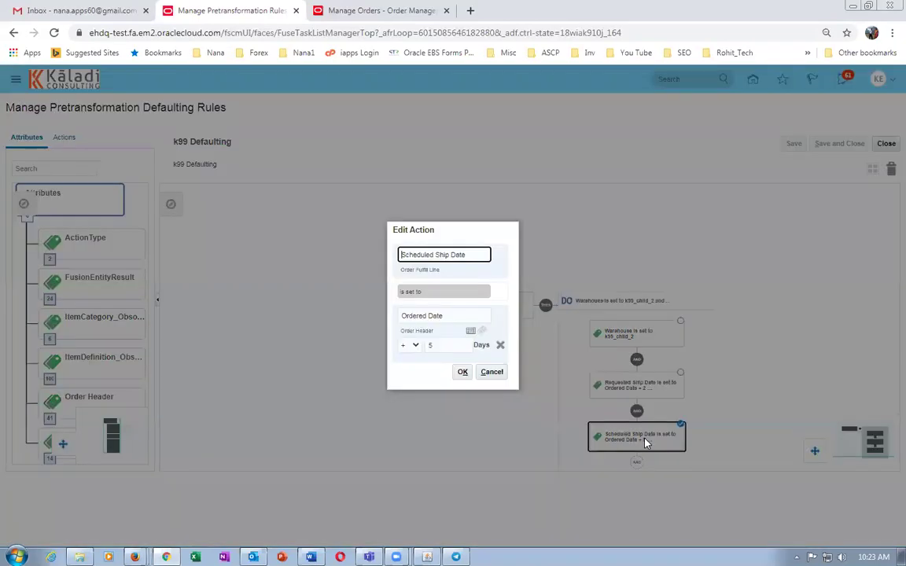
click(492, 372)
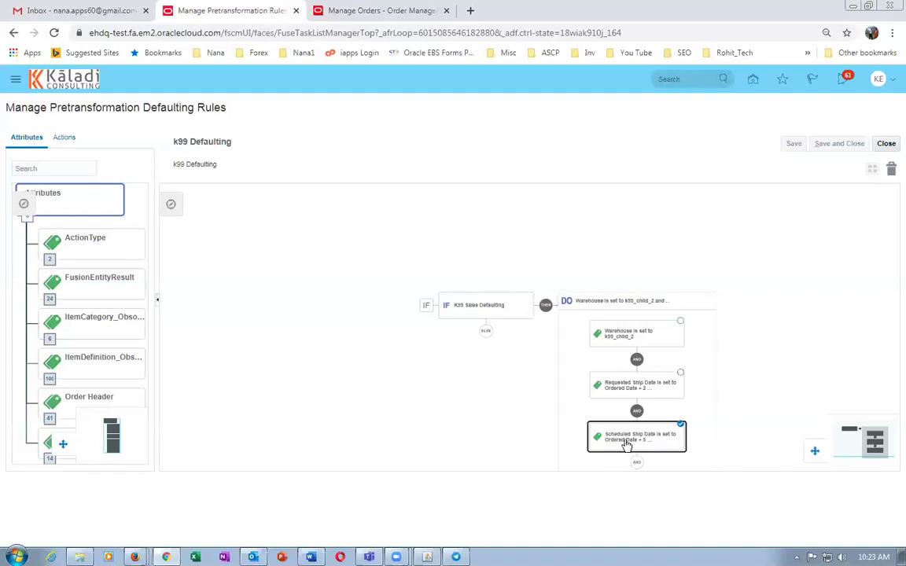
drag(627, 445, 623, 443)
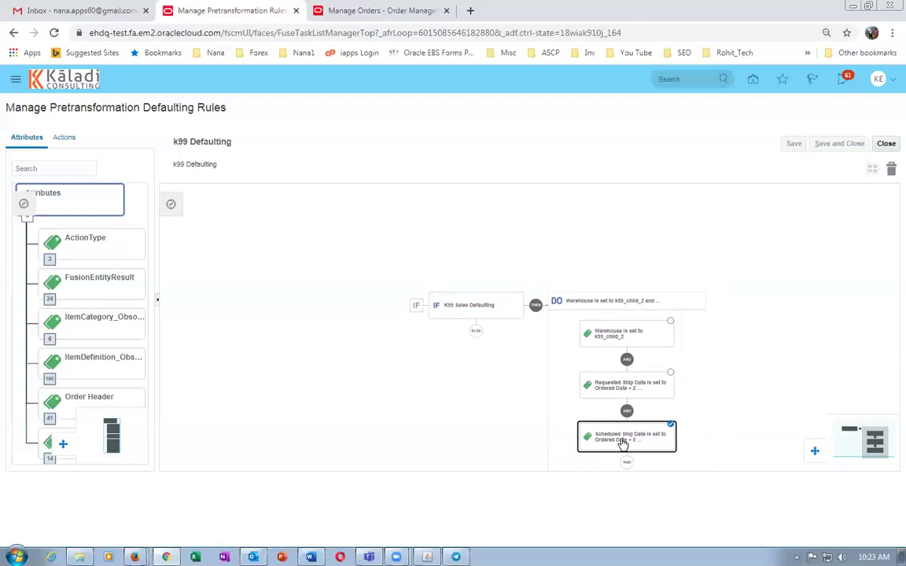
click(200, 173)
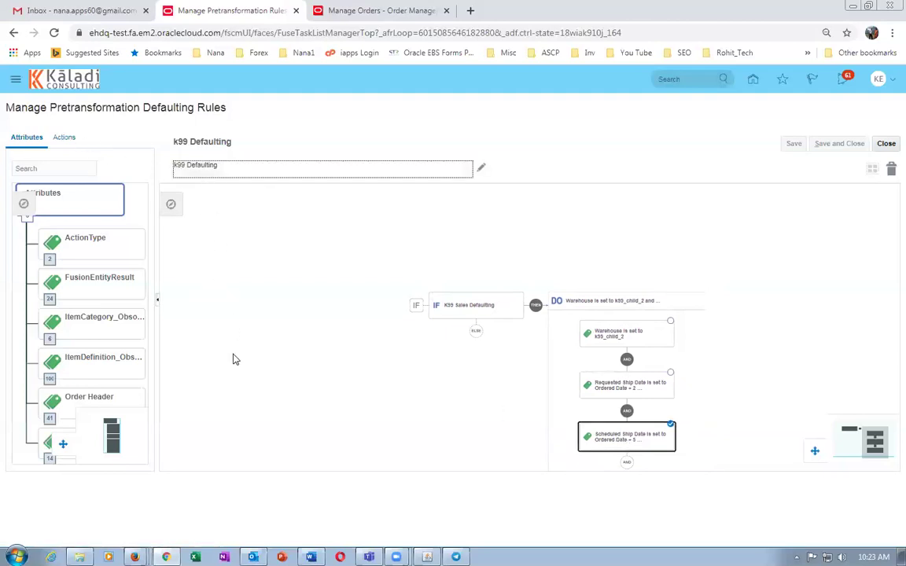
- Remove the '+ 5 Days' offset so Scheduled Ship Date defaults to Ordered Date exactly
click(63, 137)
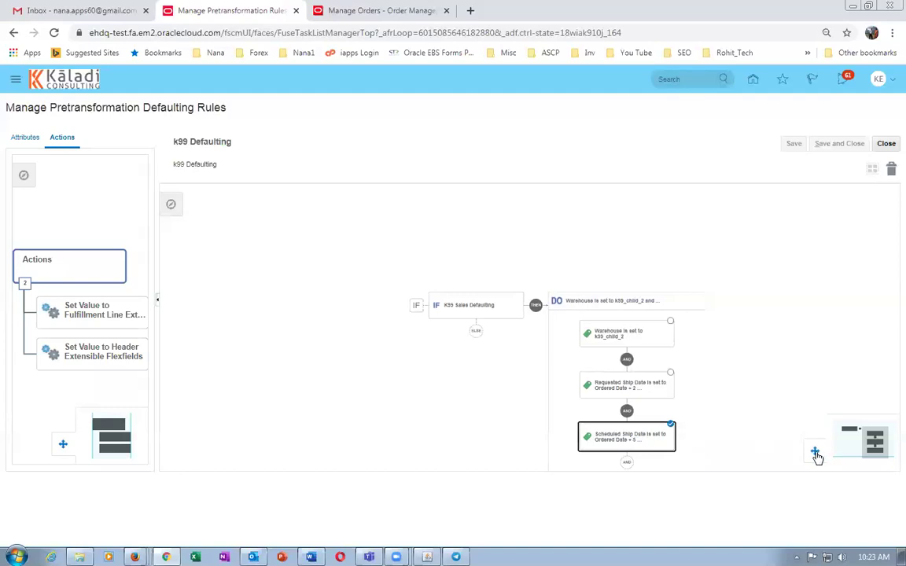
double_click(674, 448)
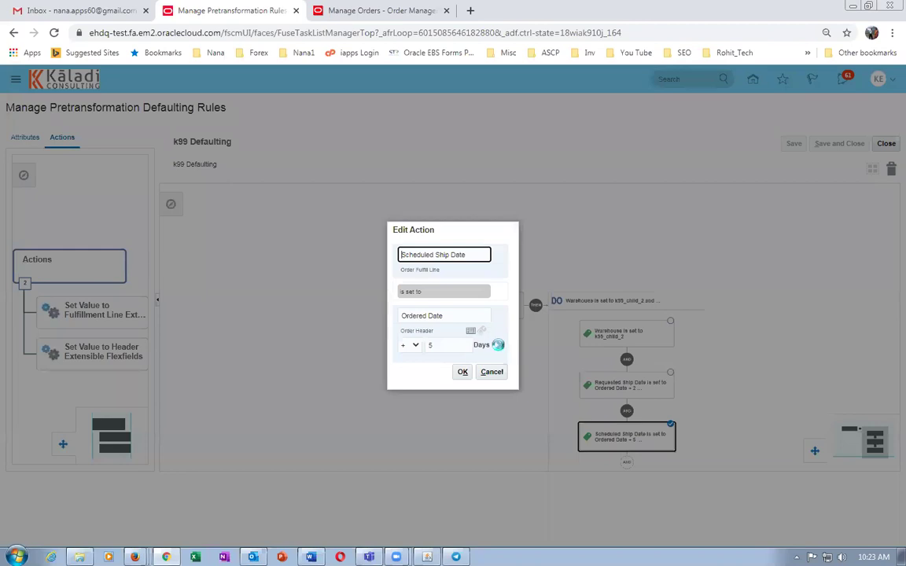
click(501, 347)
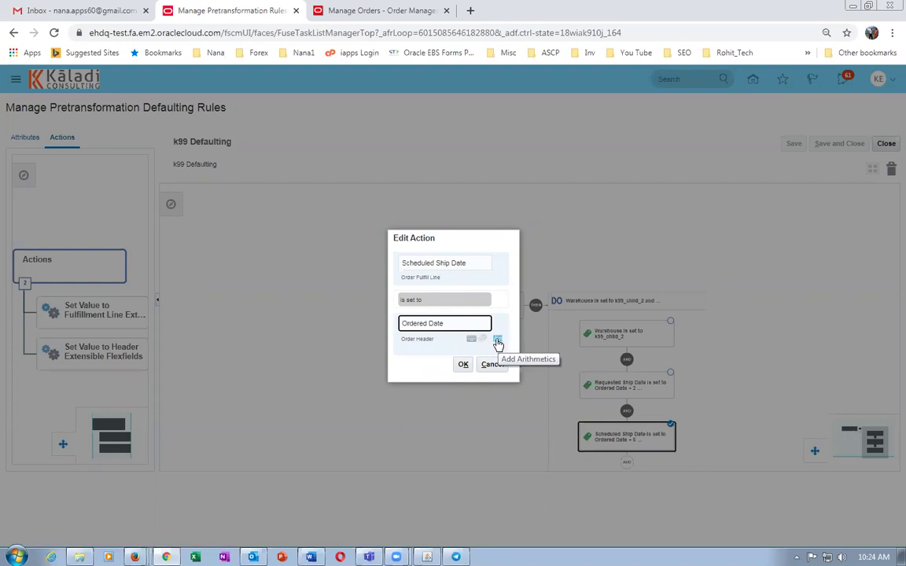
click(464, 364)
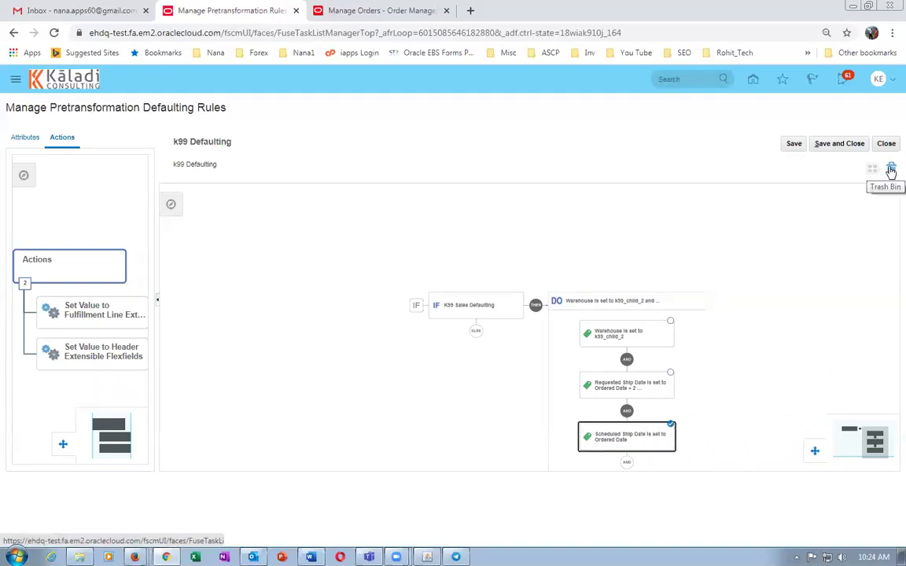
- Delete the Scheduled Ship Date action, save and close the rule, and publish the rules
click(892, 168)
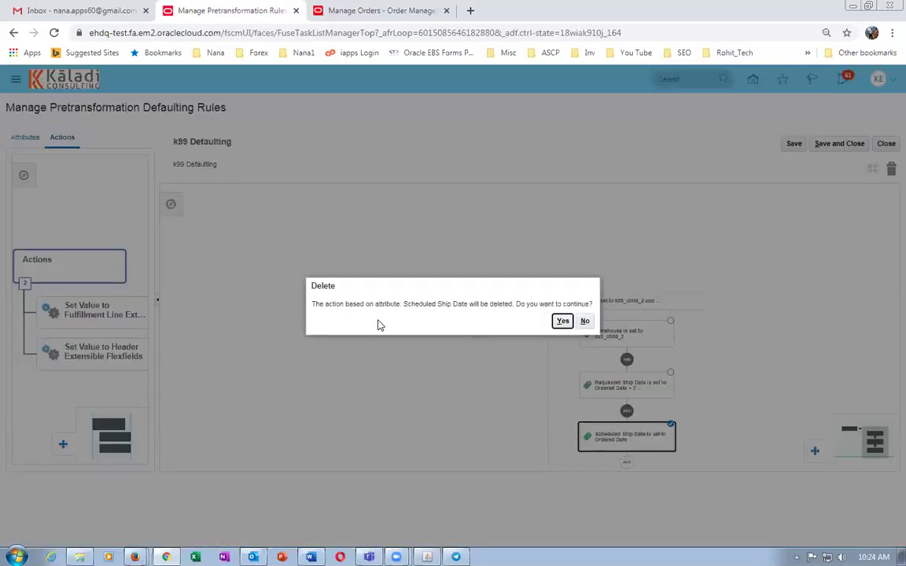
click(562, 321)
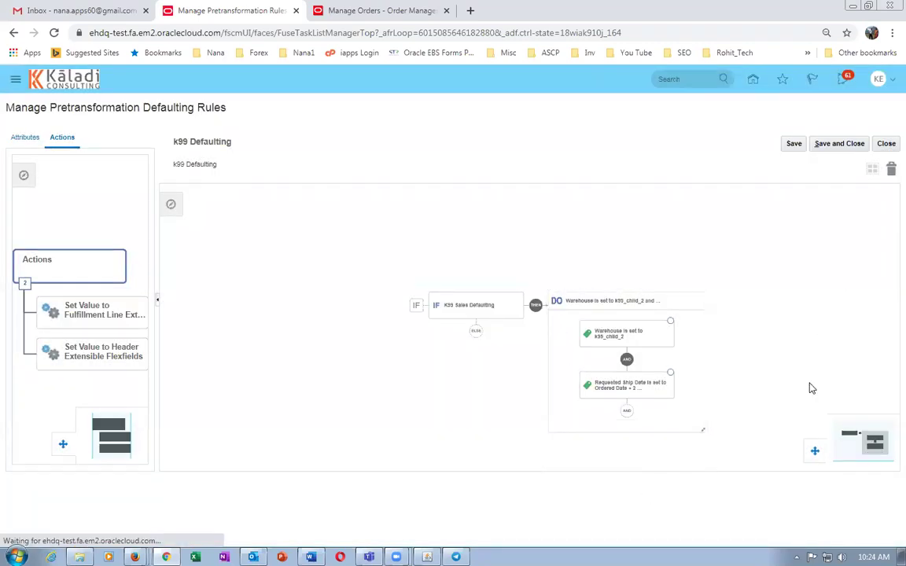
click(840, 145)
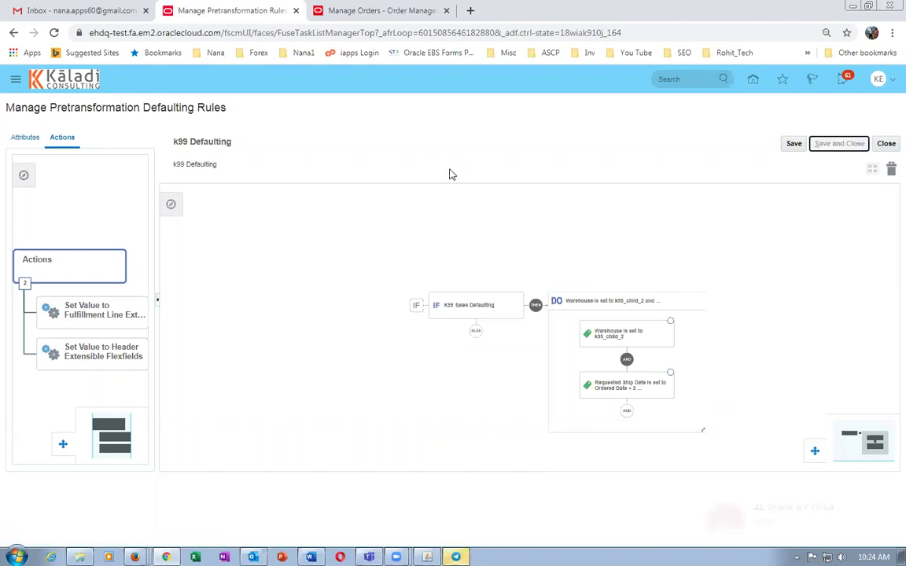
click(817, 140)
click(567, 326)
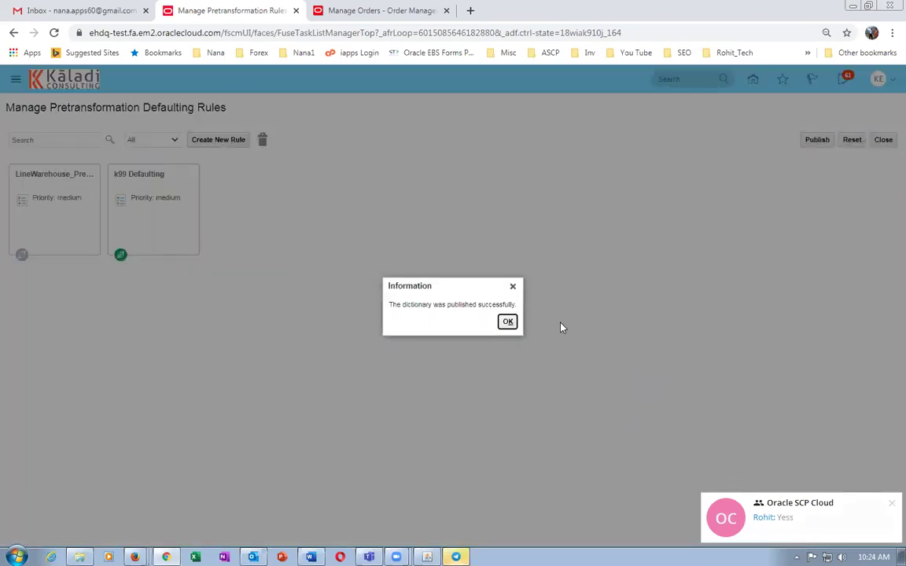
- On the k99_cust_1 order, clear and reselect k99_Defaulting, then review the General shipment details
click(508, 323)
click(367, 9)
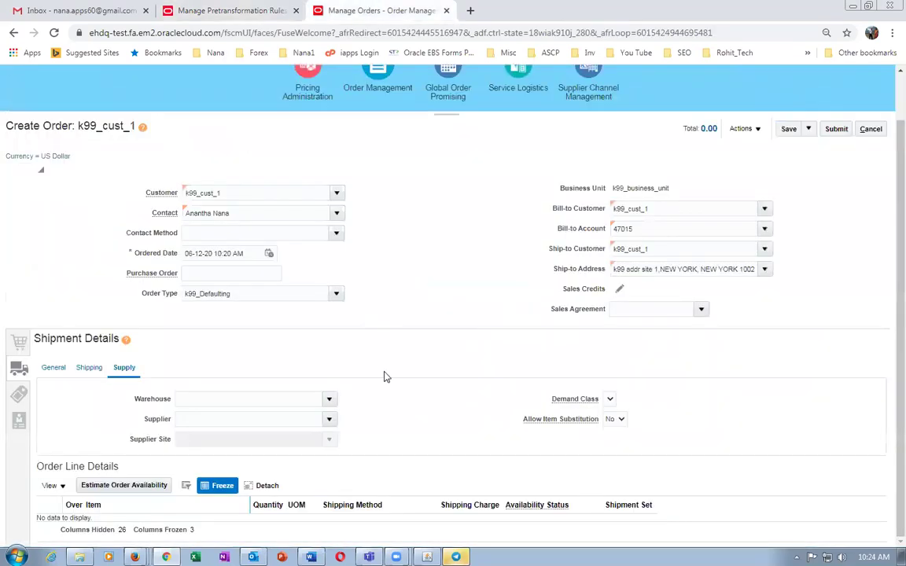
drag(298, 294, 23, 276)
key(Delete)
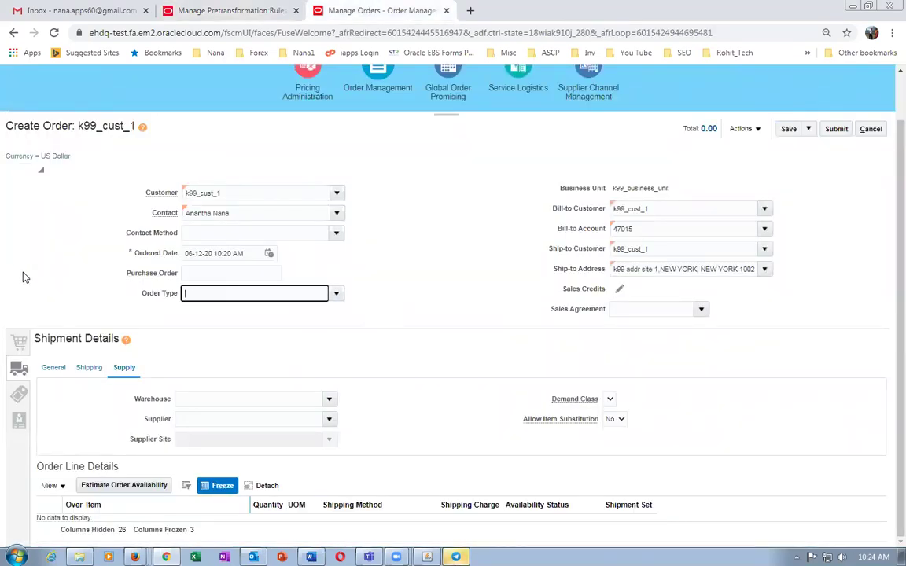
click(336, 293)
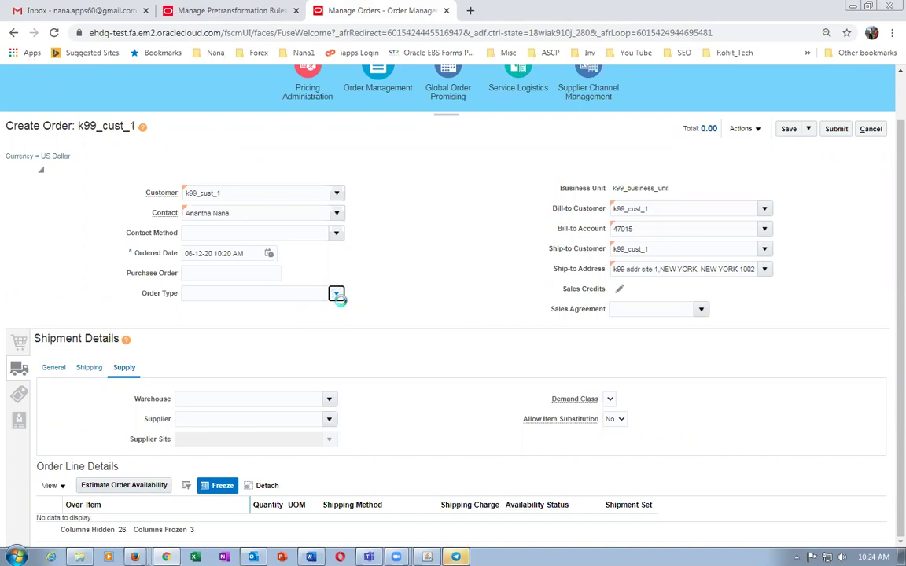
click(314, 313)
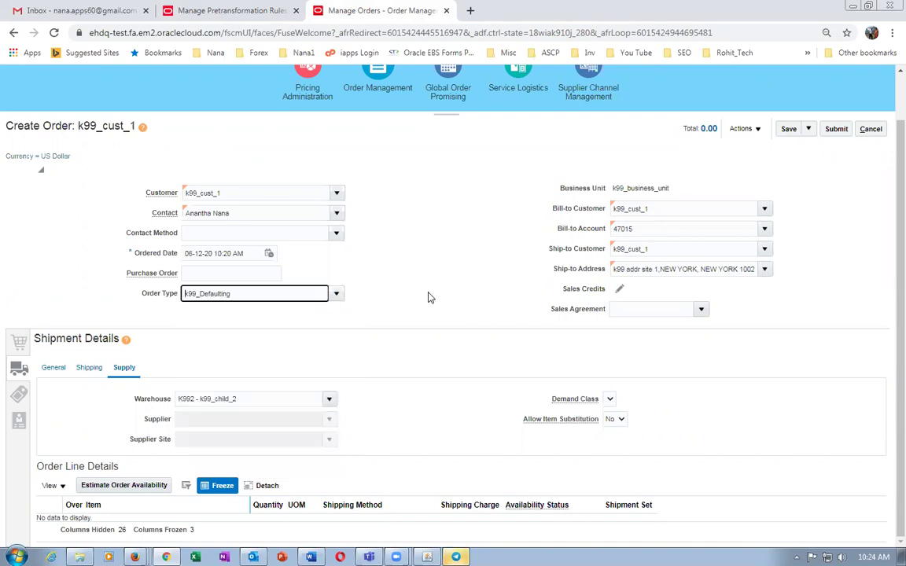
click(53, 368)
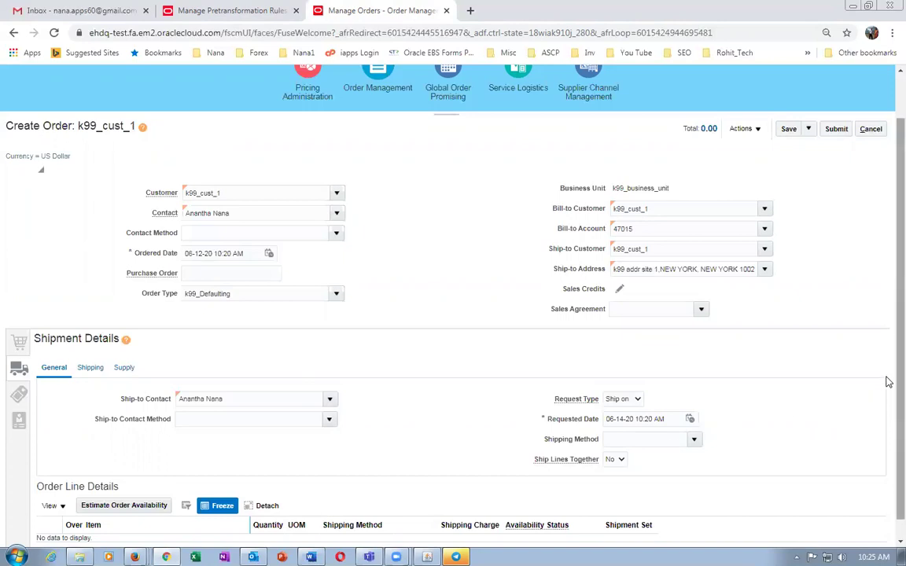
scroll(888, 401, down, 1)
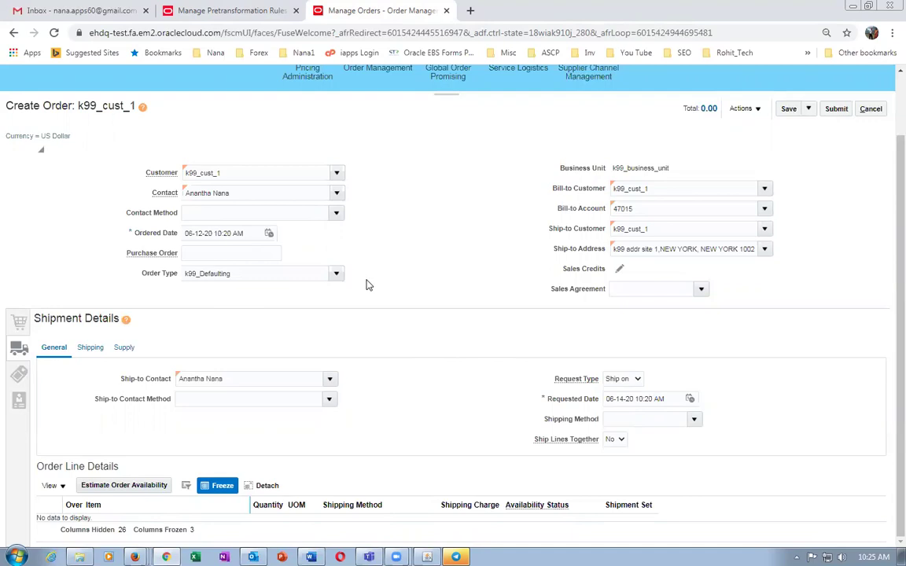
- Open the k99 Defaulting rule for editing and expand its IF conditions
click(241, 16)
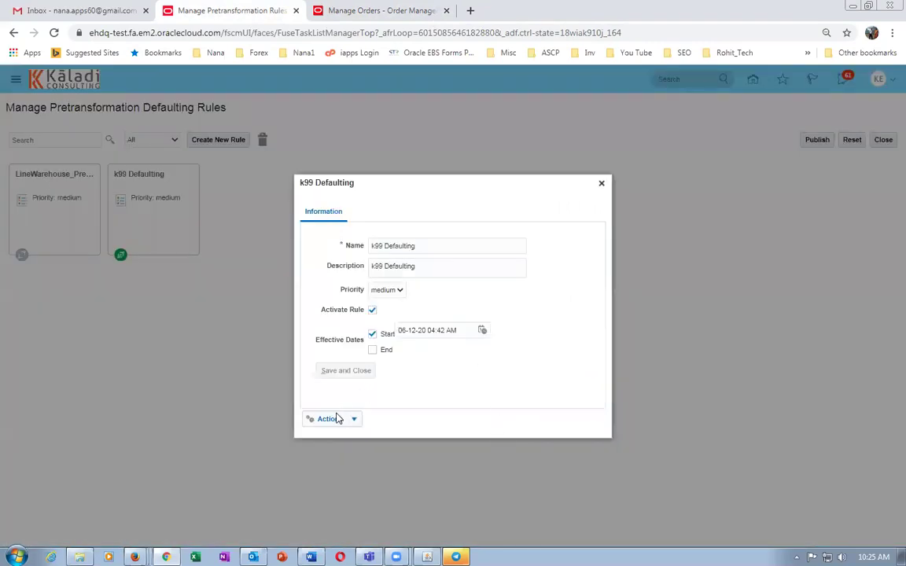
click(331, 421)
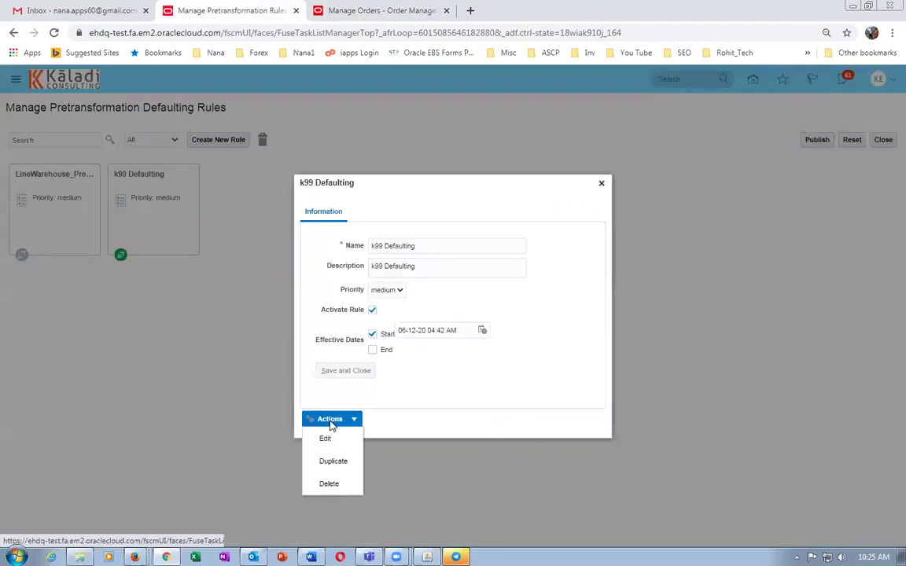
click(327, 438)
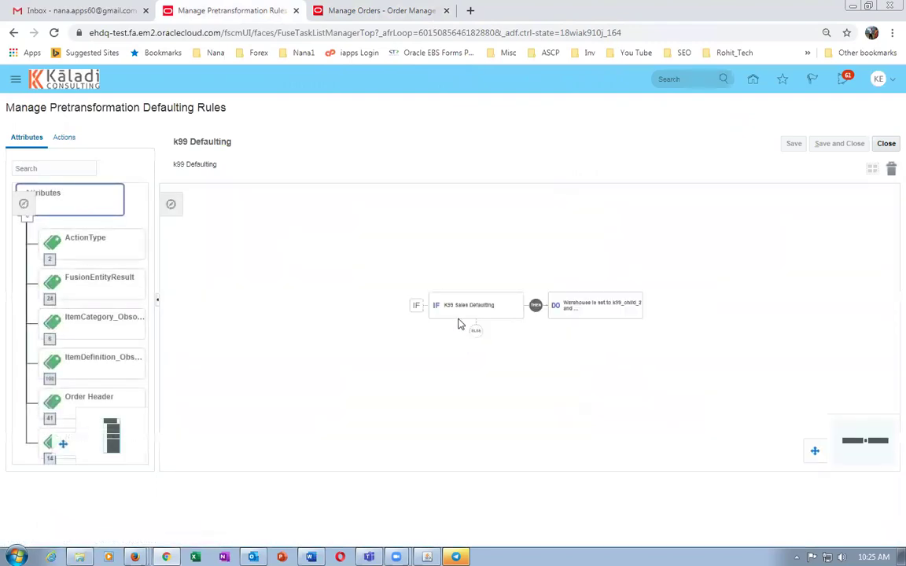
click(461, 318)
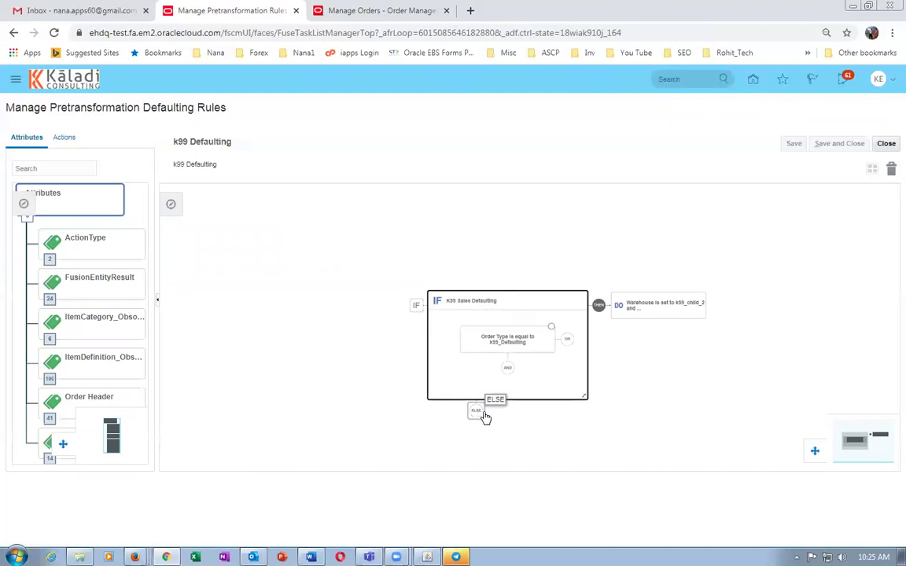
- Try adding a new condition, cancel it, and close the rule editor without saving
click(508, 369)
text(a)
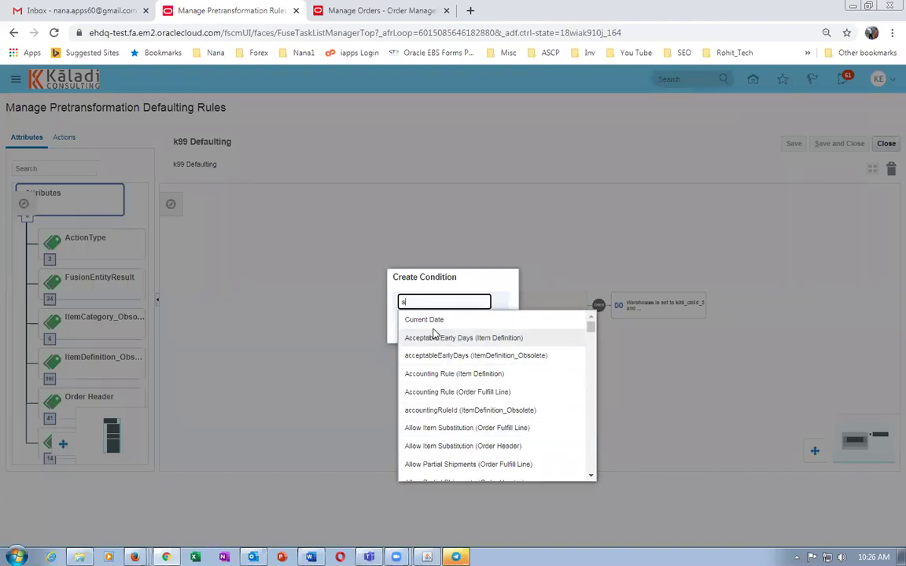
key(BackSpace)
text(b)
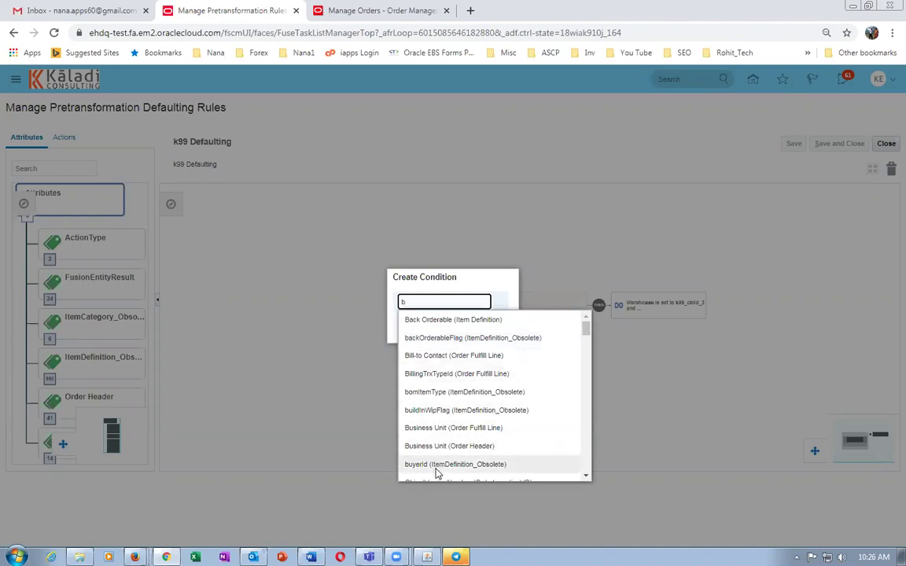
drag(586, 326, 588, 370)
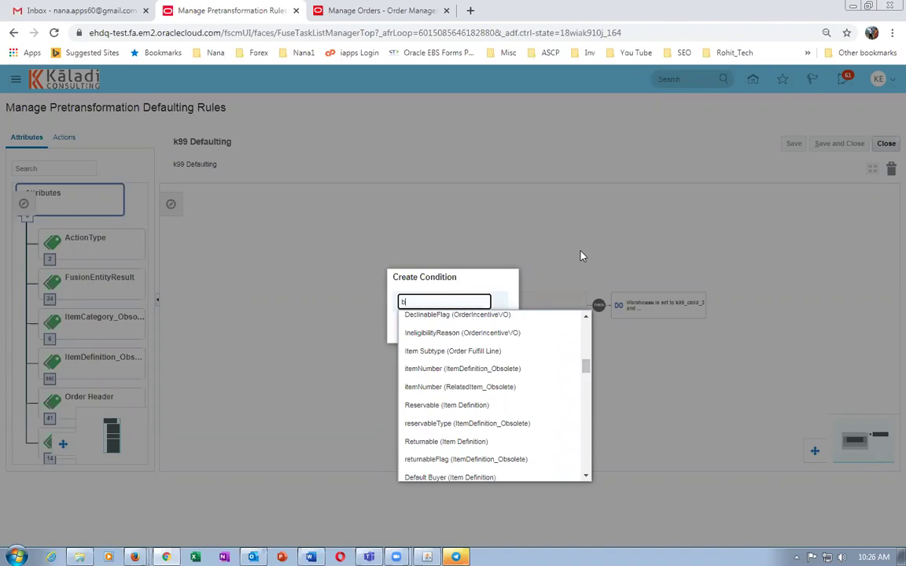
key(BackSpace)
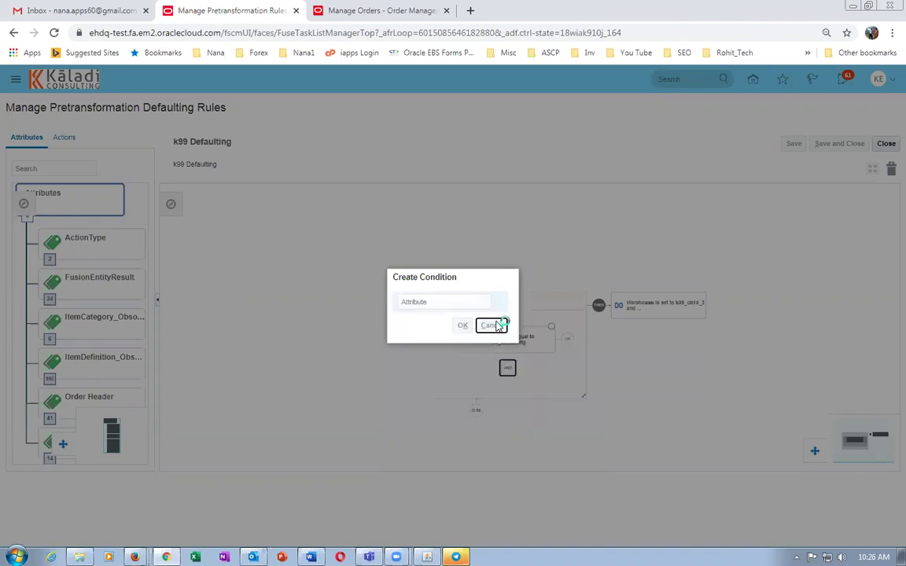
click(494, 325)
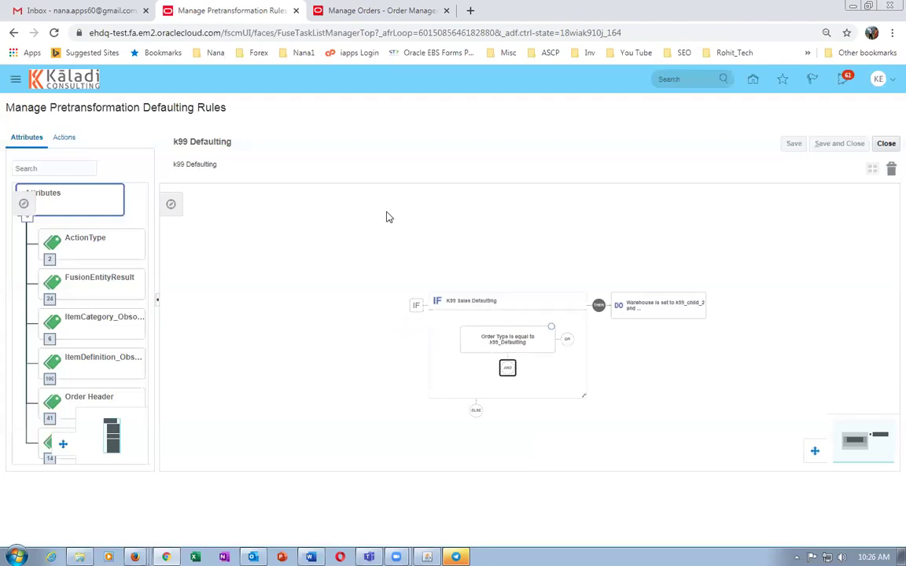
drag(95, 108, 211, 107)
click(885, 143)
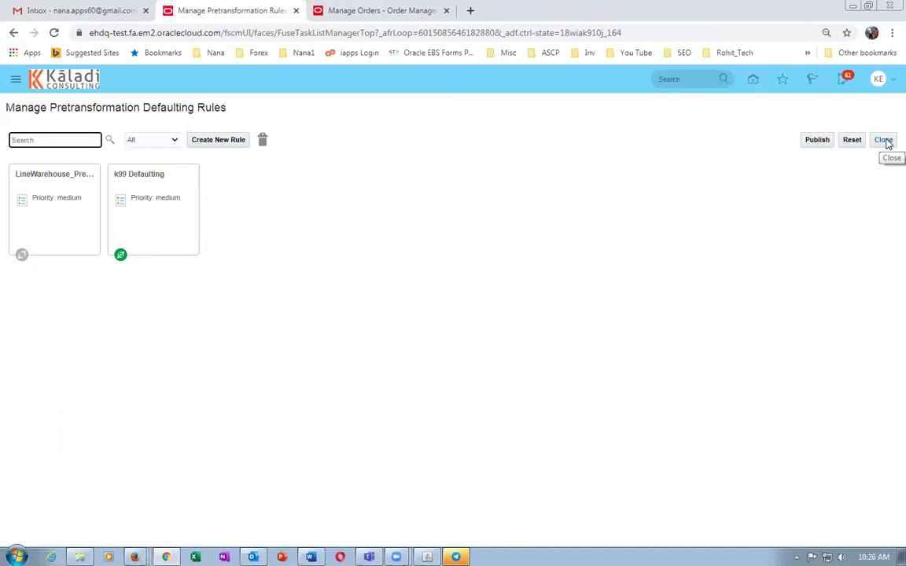
- Return to the draft order and show its shipment supply details
click(886, 141)
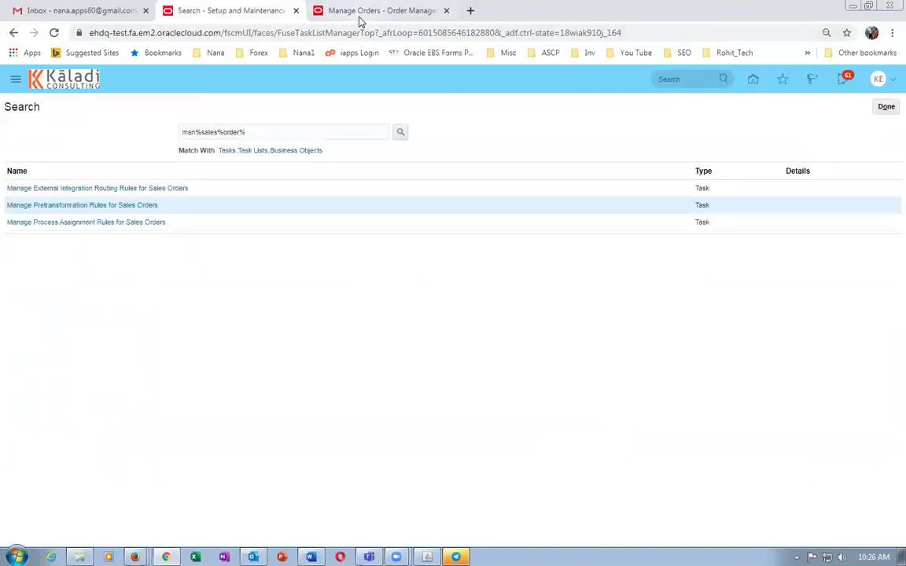
click(330, 12)
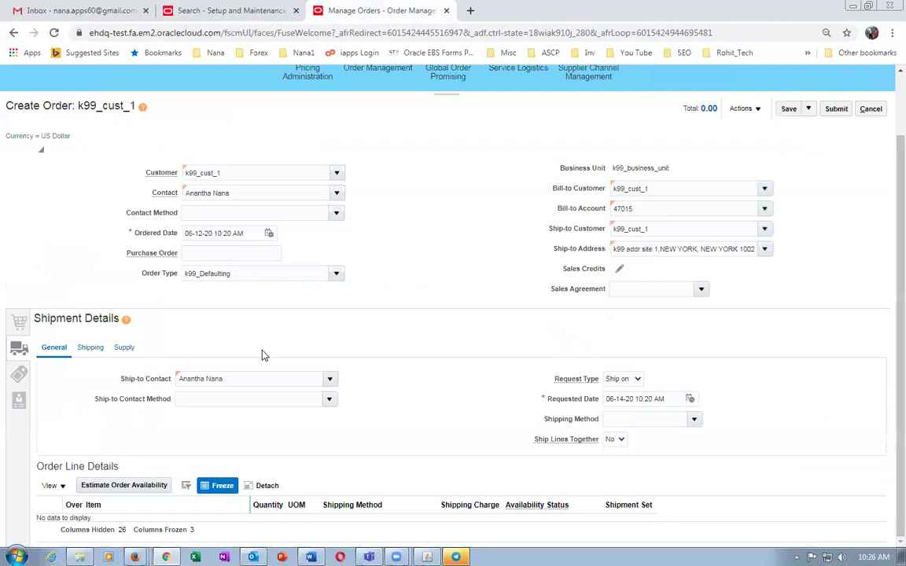
click(16, 376)
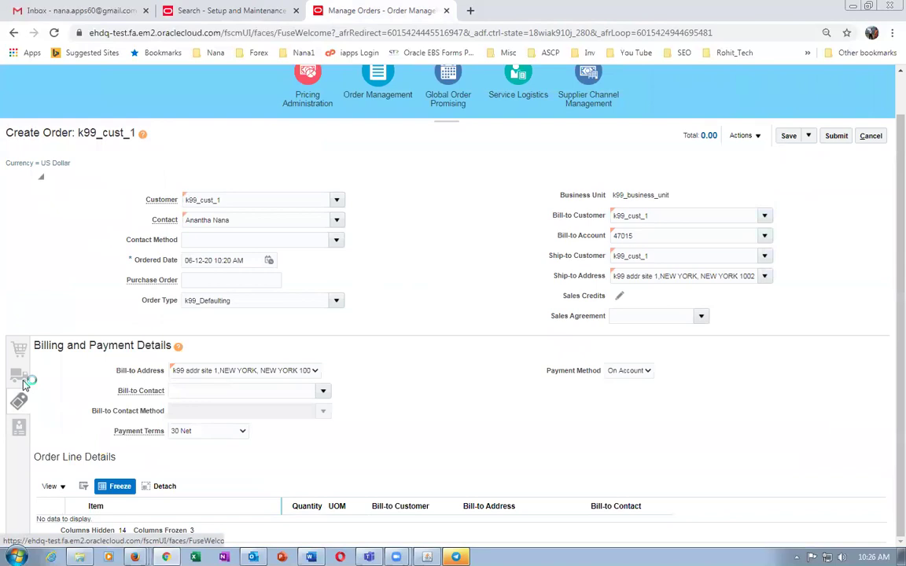
click(19, 376)
click(124, 348)
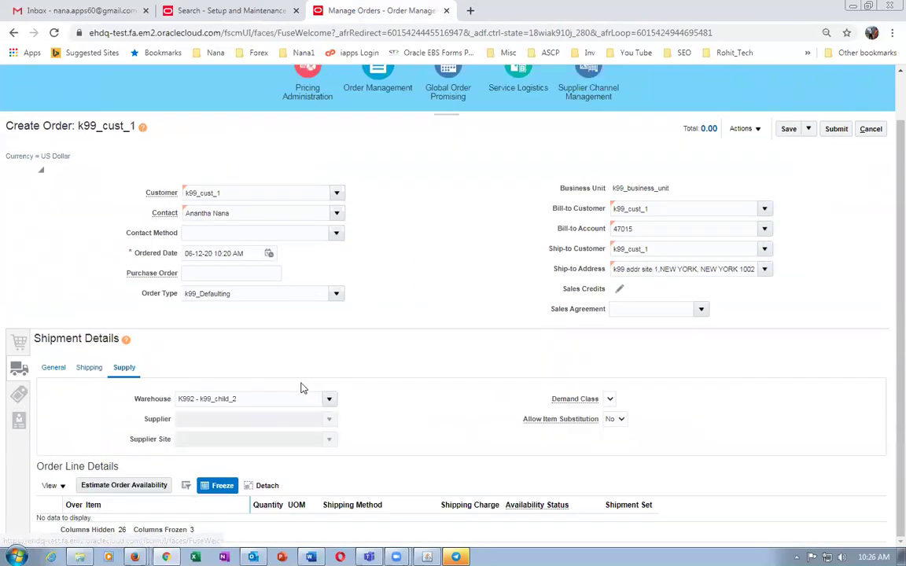
- Change the warehouse to K991 - K99_CHILD_1, then cancel the order without saving
click(267, 406)
key(ctrl+a)
text(k)
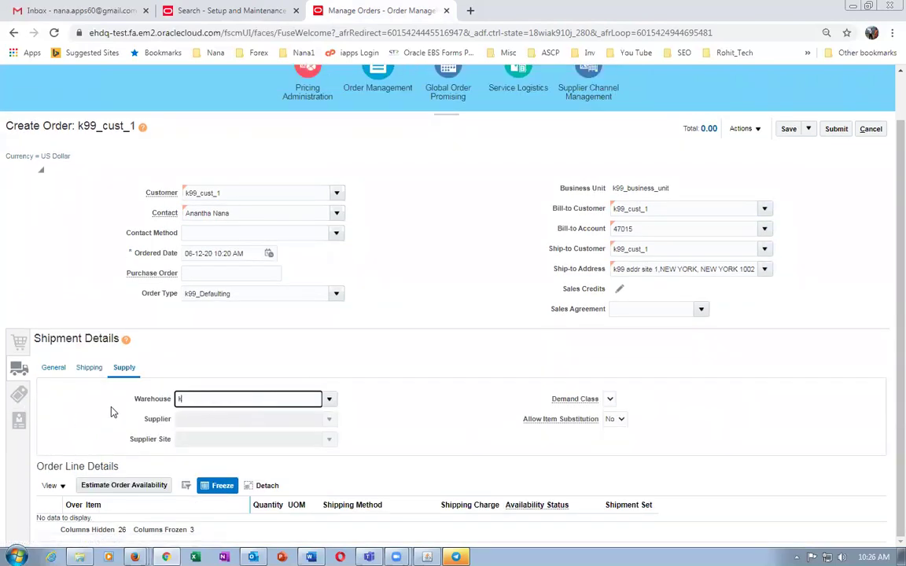
text(99)
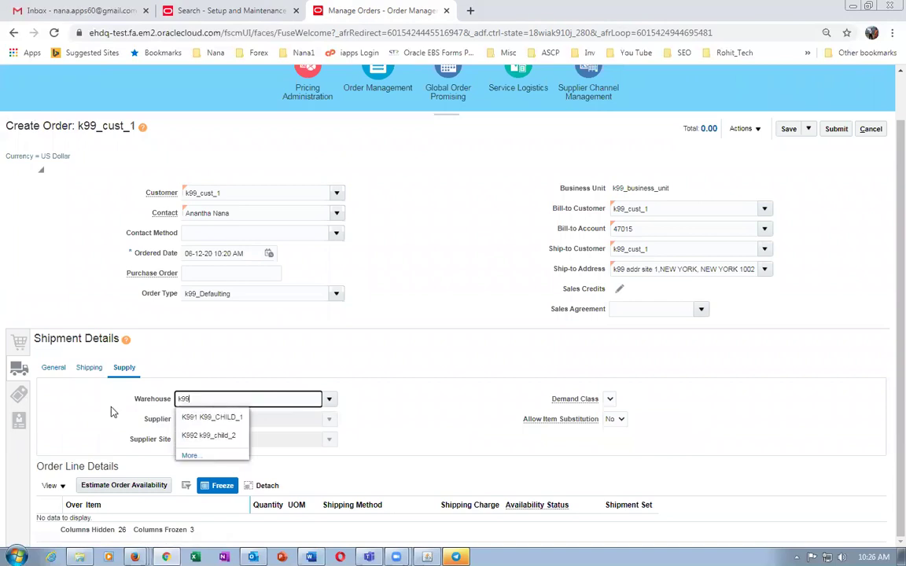
click(207, 426)
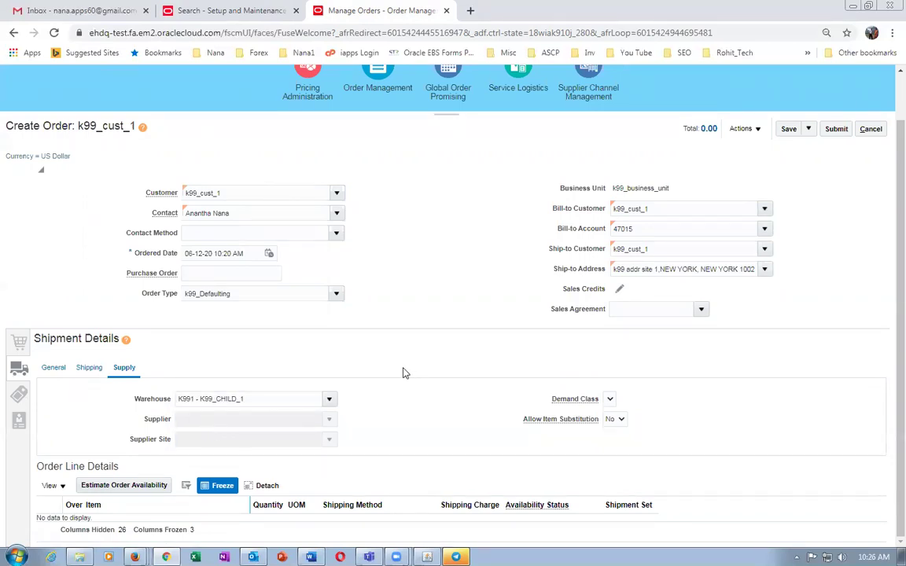
click(870, 129)
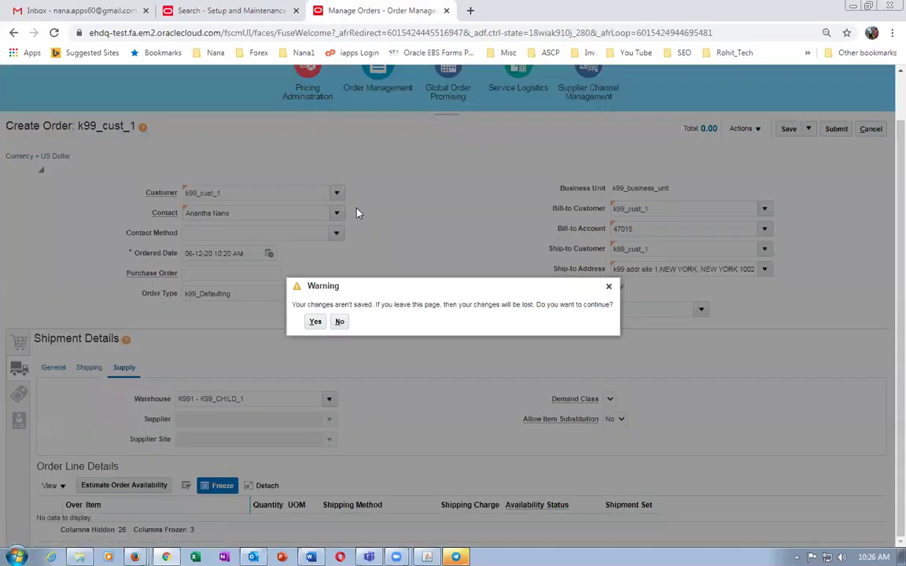
key(Return)
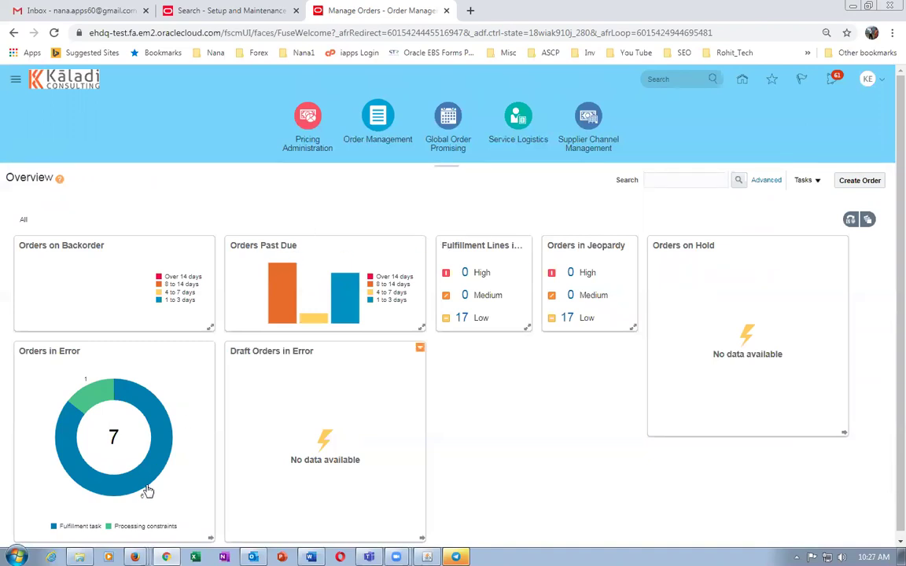
- Restore the documentation folder window and select the Processing_Constraints document
click(79, 557)
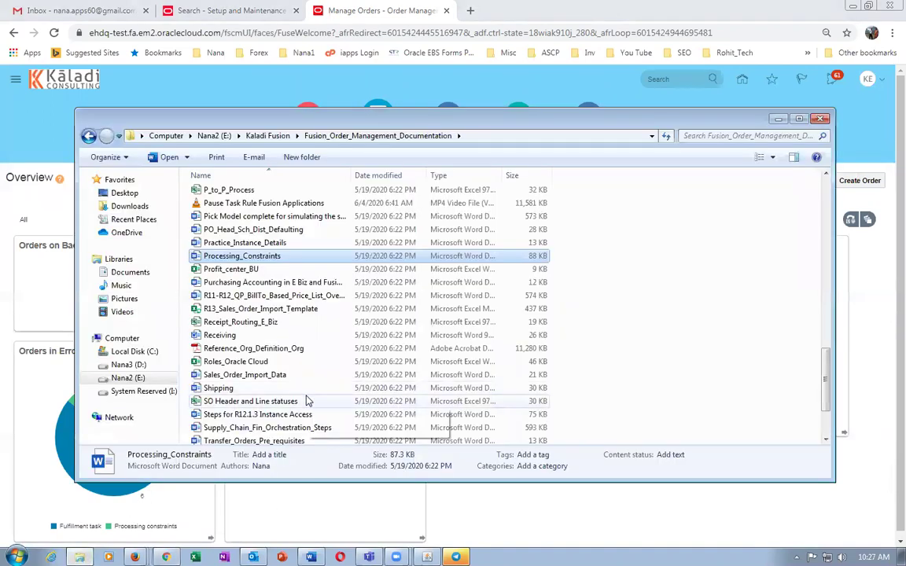
click(250, 401)
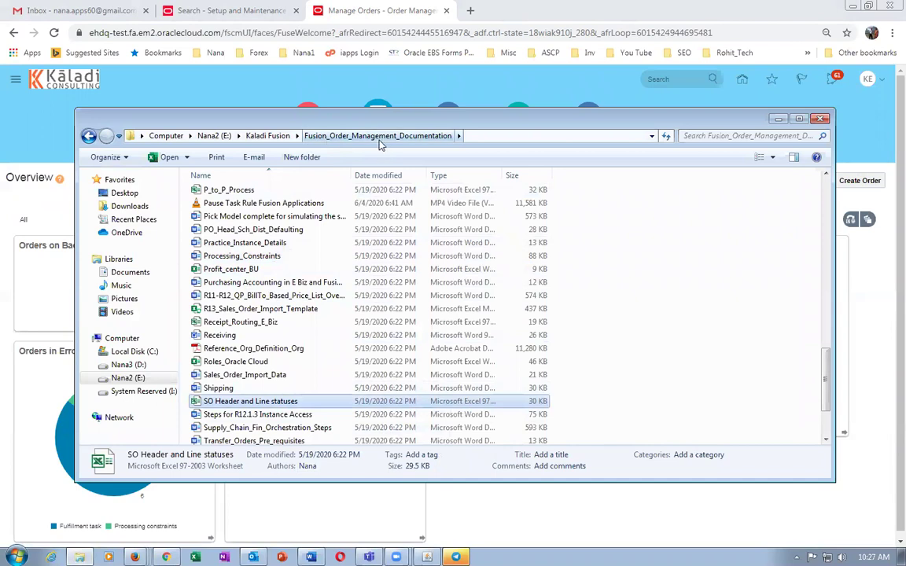
click(267, 256)
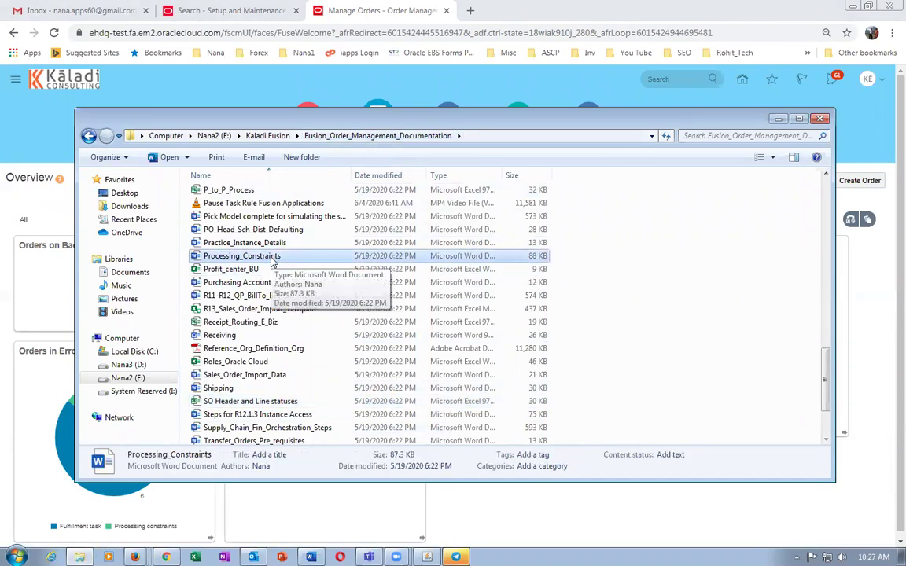
key(Down)
key(Up)
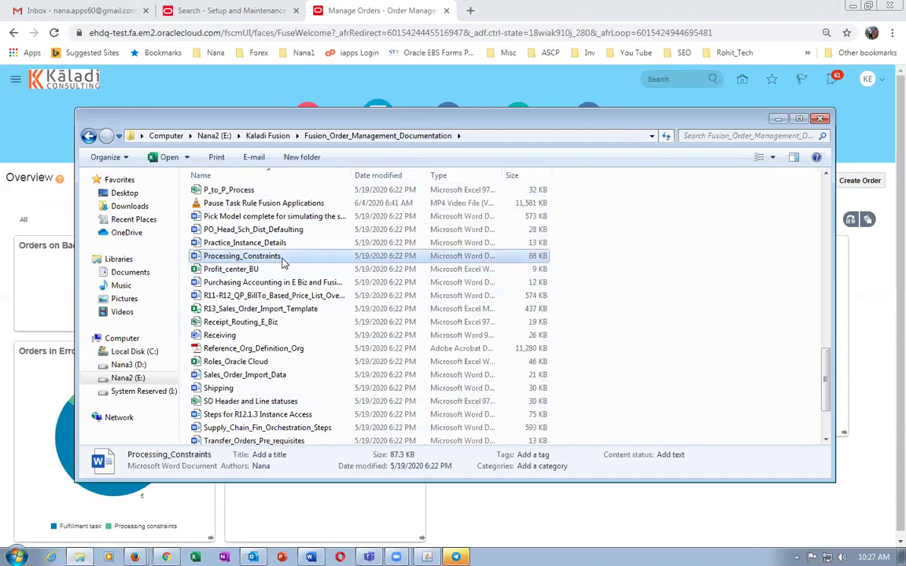
- Open Processing_Constraints in Word and highlight the ship date condition and the Manage Processing Constraints task
double_click(286, 257)
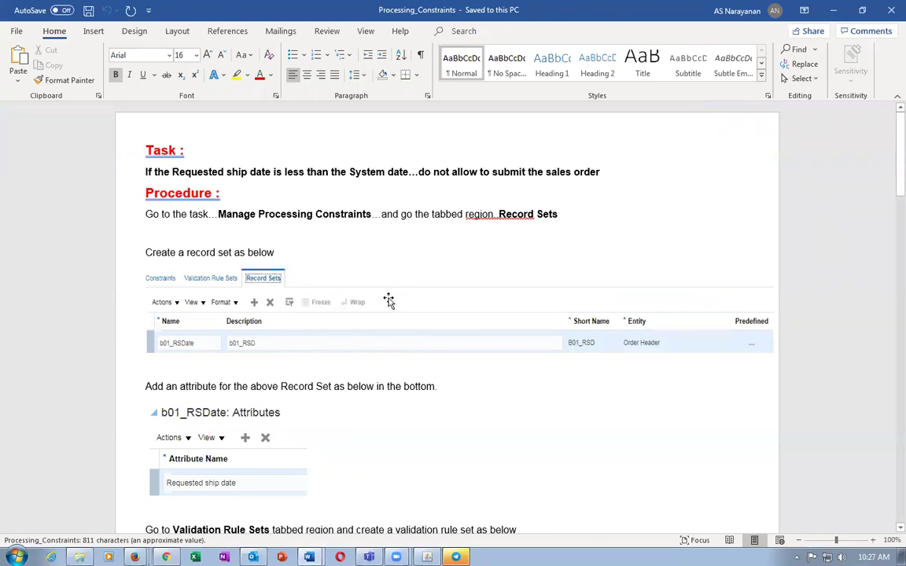
drag(172, 172, 399, 181)
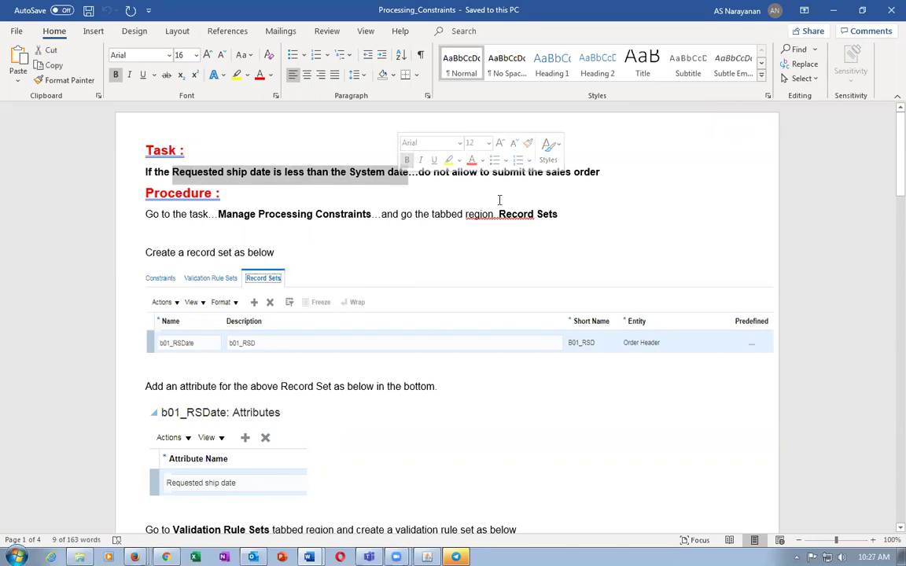
click(439, 178)
drag(424, 172, 583, 171)
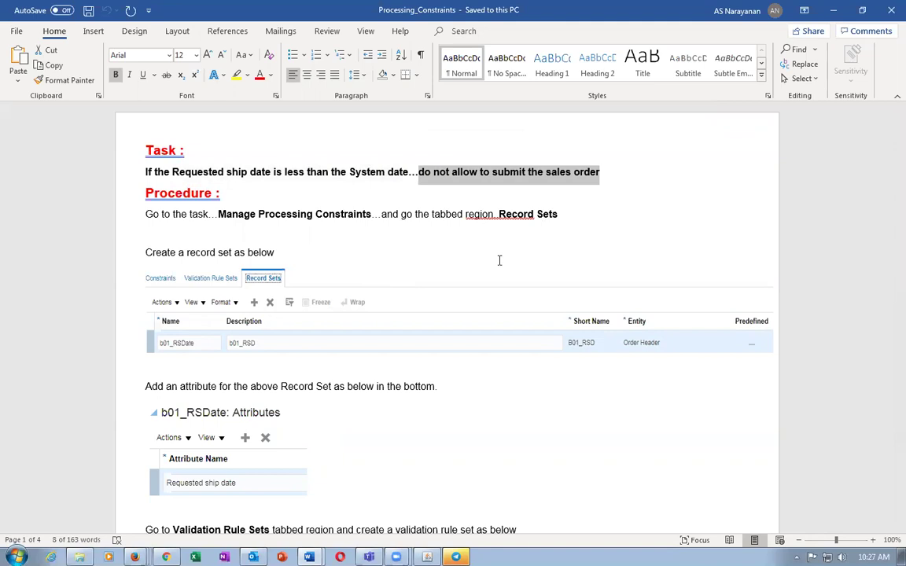
click(273, 181)
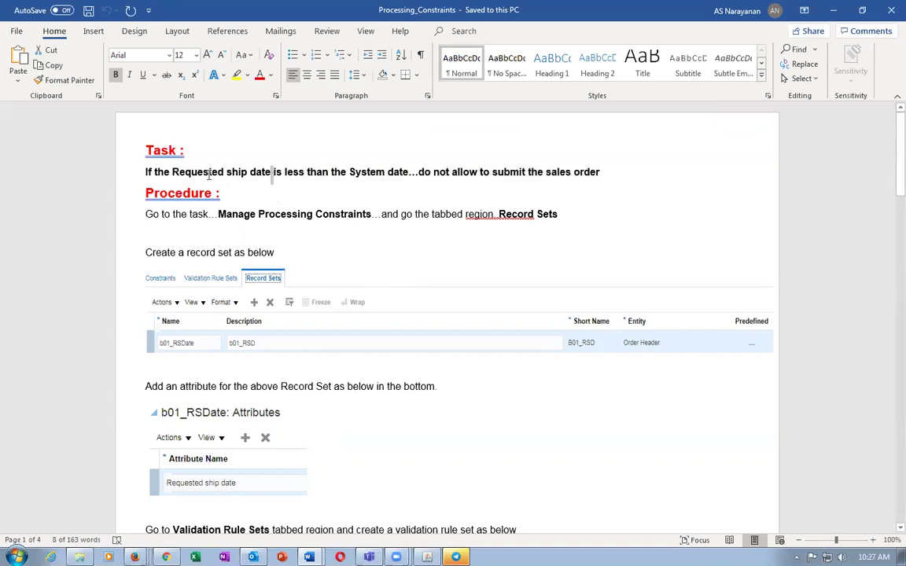
drag(173, 172, 602, 167)
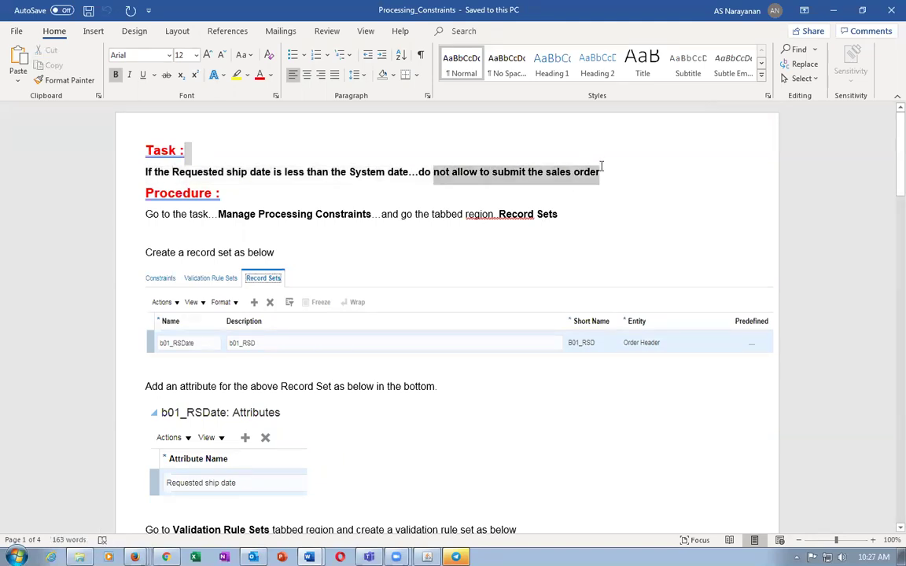
click(299, 251)
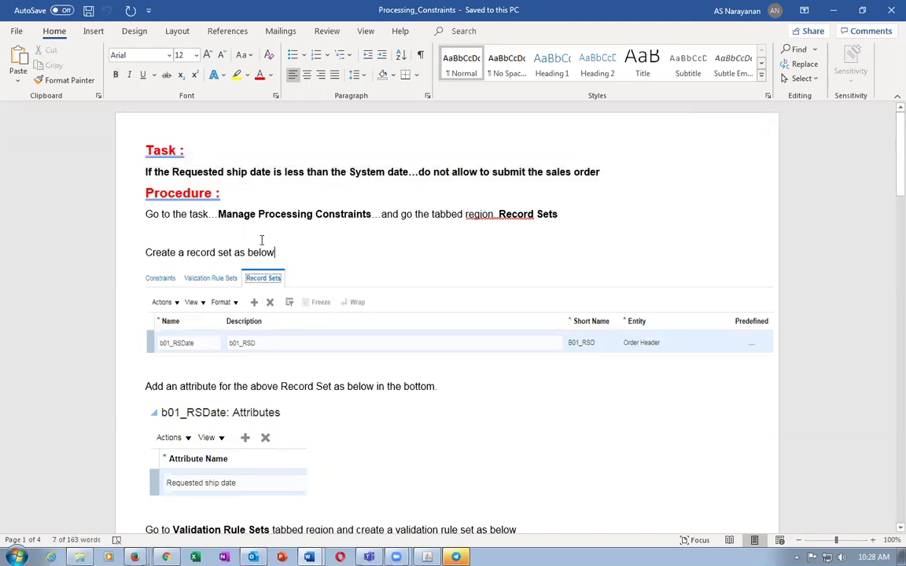
drag(218, 212, 365, 216)
key(ctrl+c)
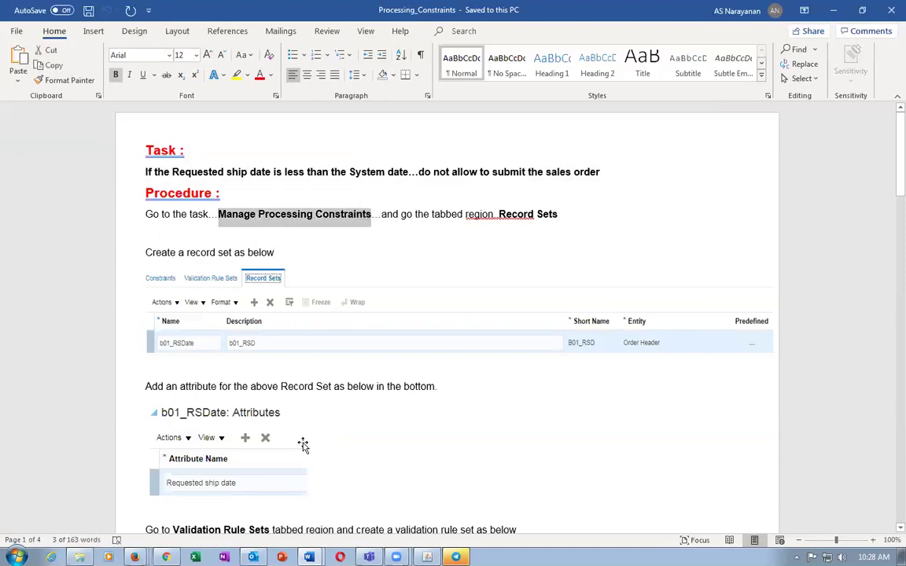
key(alt+Tab)
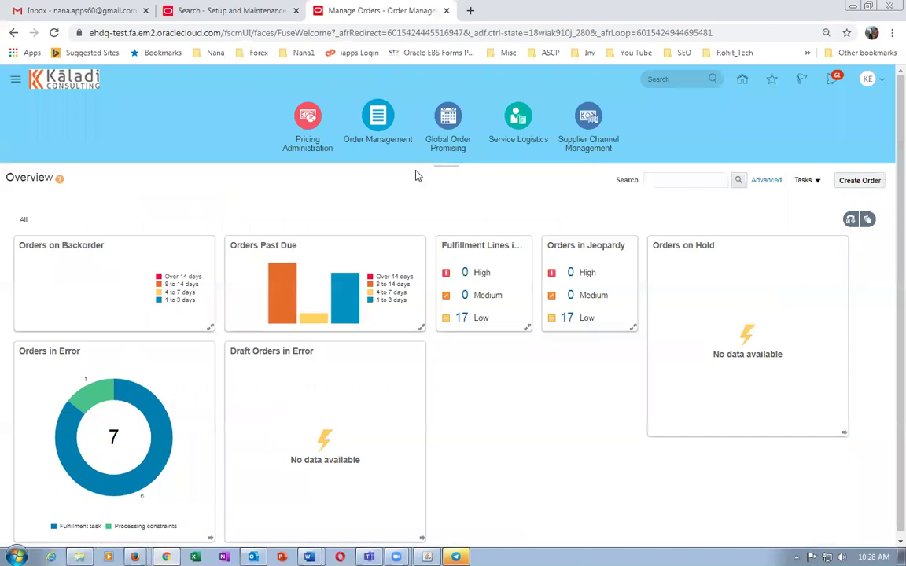
- From Setup and Maintenance, search for and open the Manage Processing Constraints task
click(868, 81)
click(657, 246)
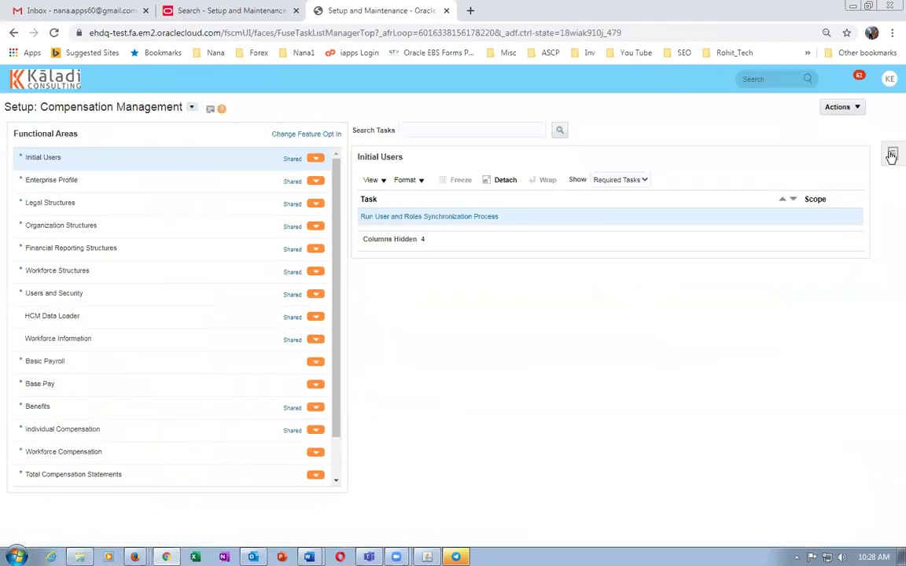
click(892, 155)
click(787, 181)
click(338, 134)
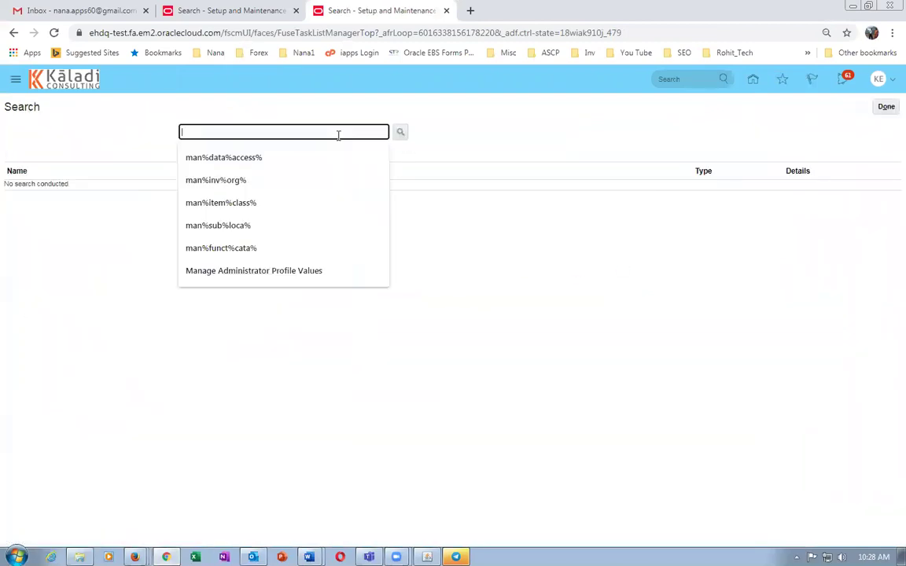
key(ctrl+v)
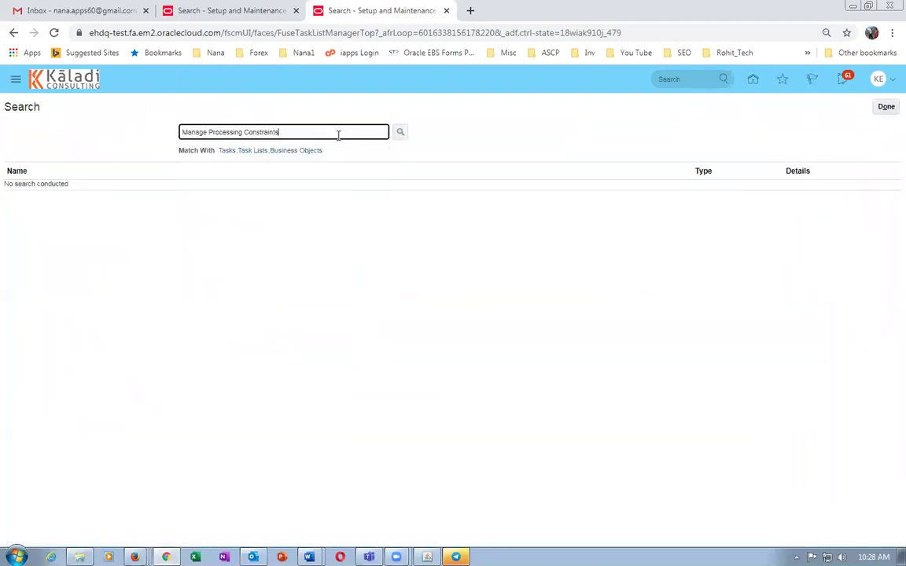
key(Return)
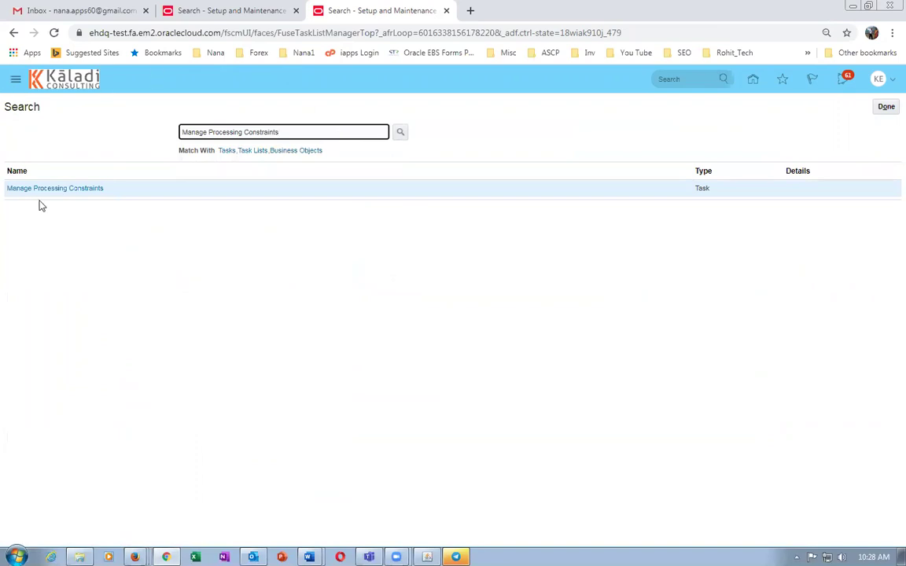
click(42, 189)
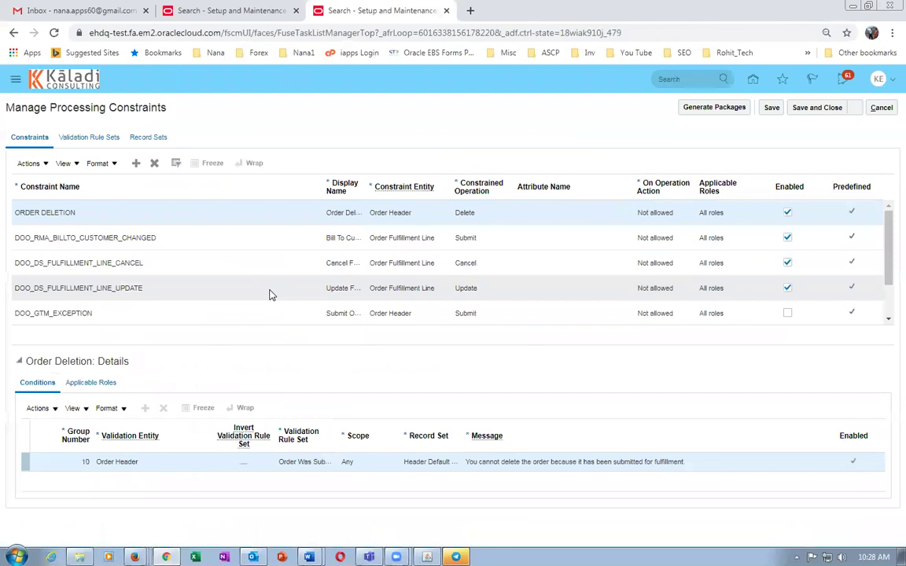
key(alt+Tab)
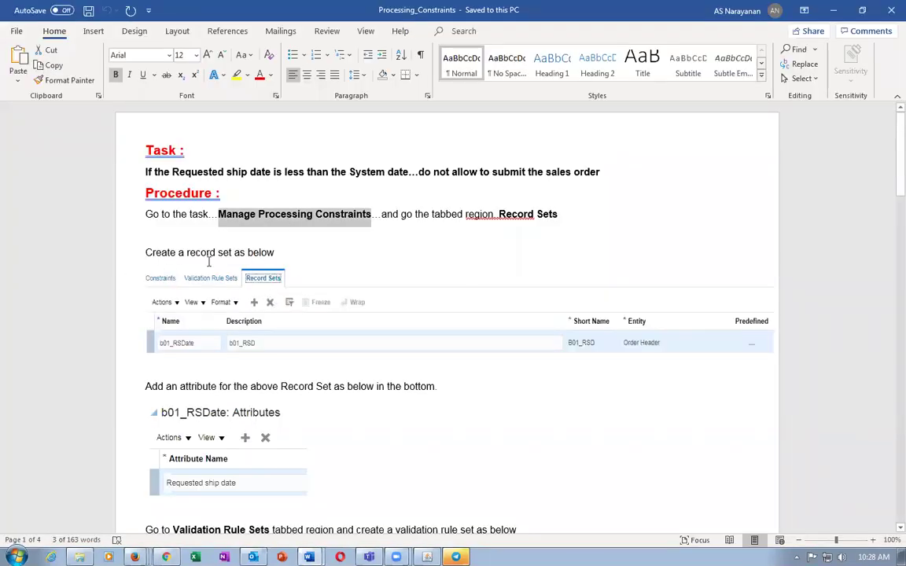
drag(146, 252, 277, 257)
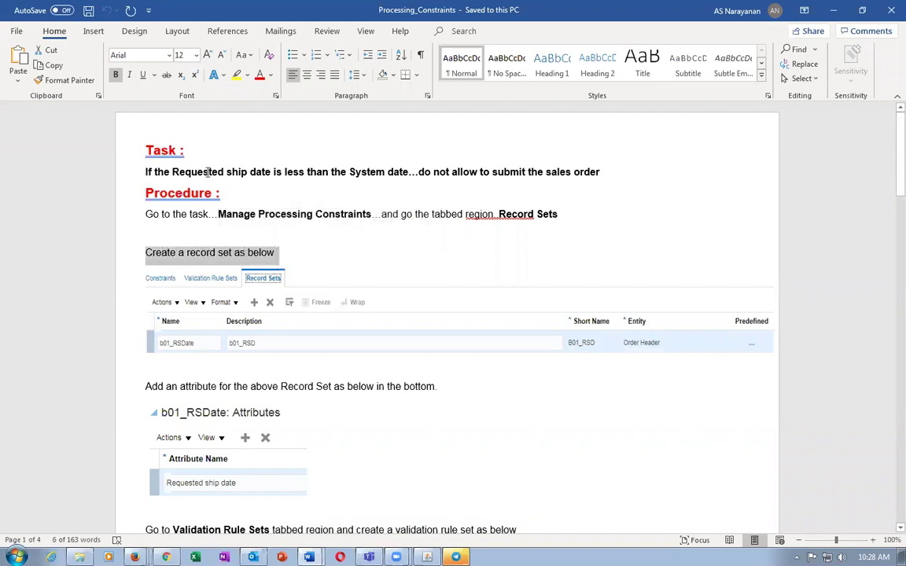
drag(173, 172, 271, 172)
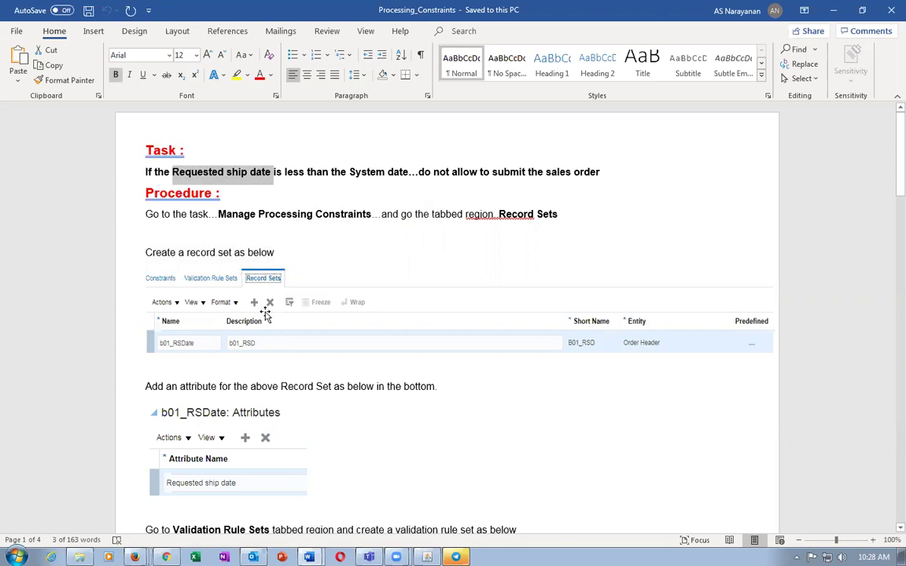
key(alt+Tab)
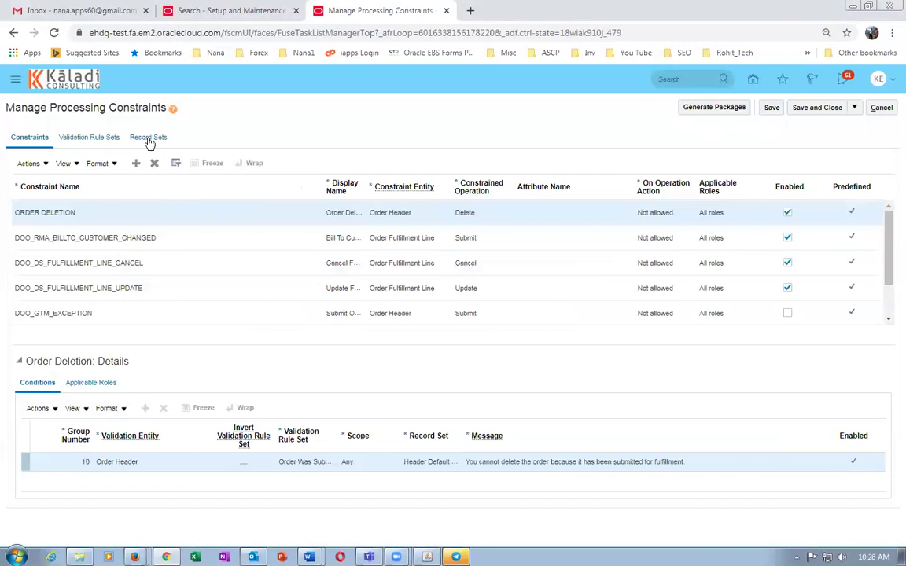
- In Record Sets, enter k99_RSDate as the new record set's name and description
click(148, 138)
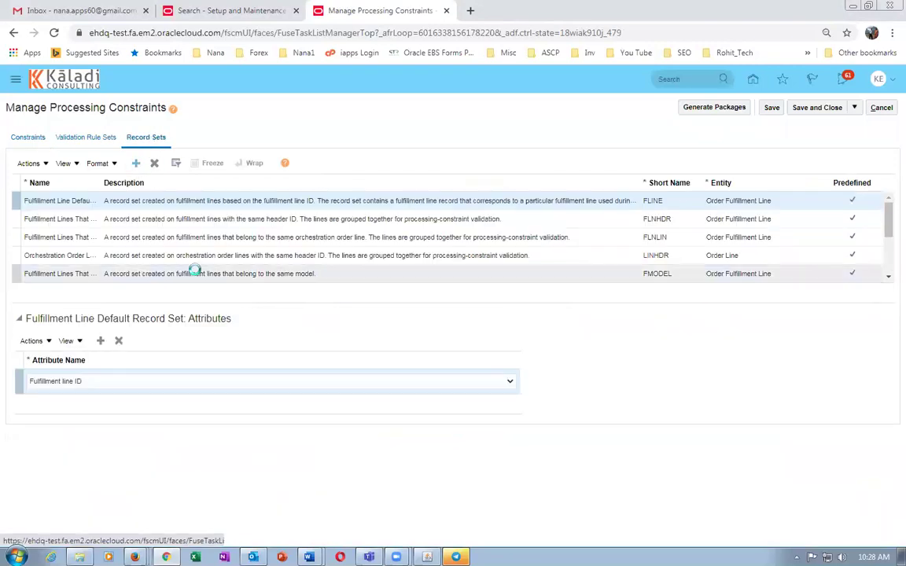
click(60, 206)
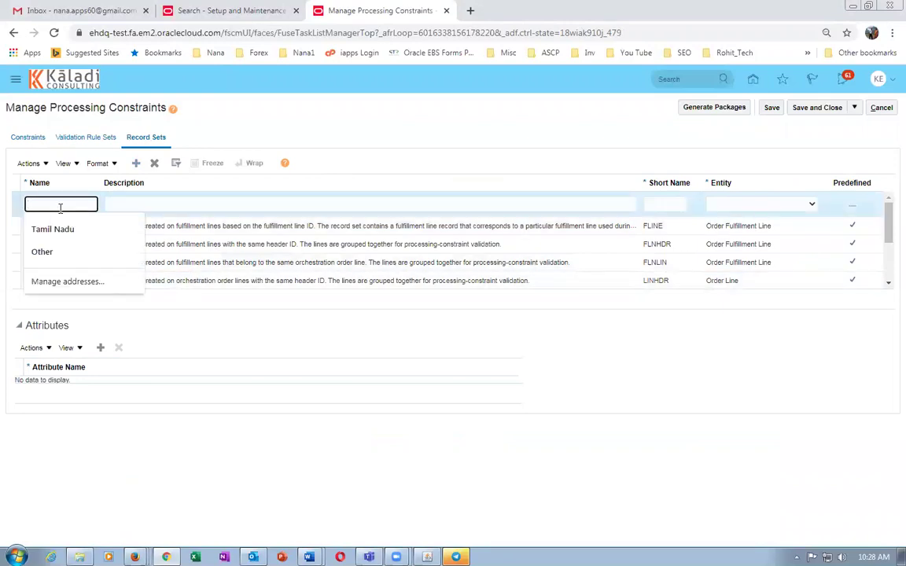
key(alt+Tab)
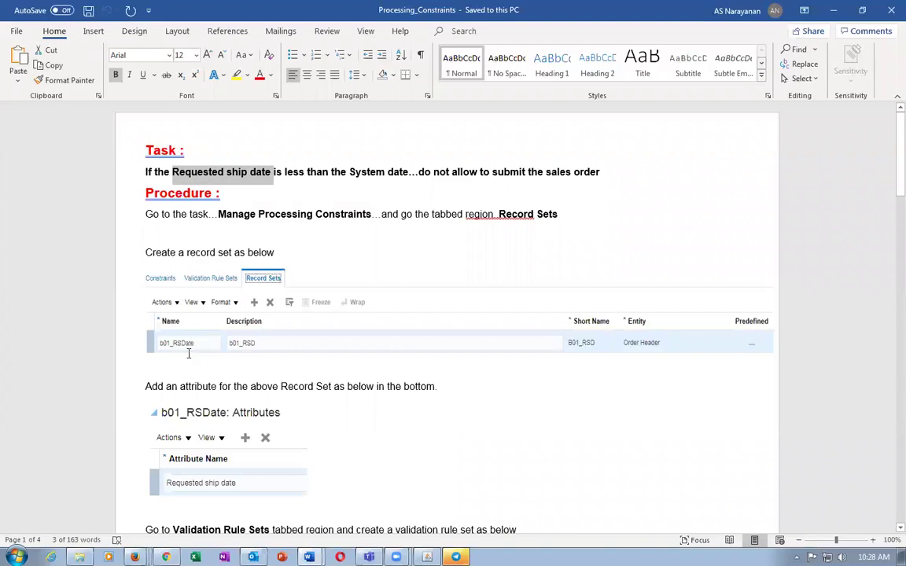
key(alt+Tab)
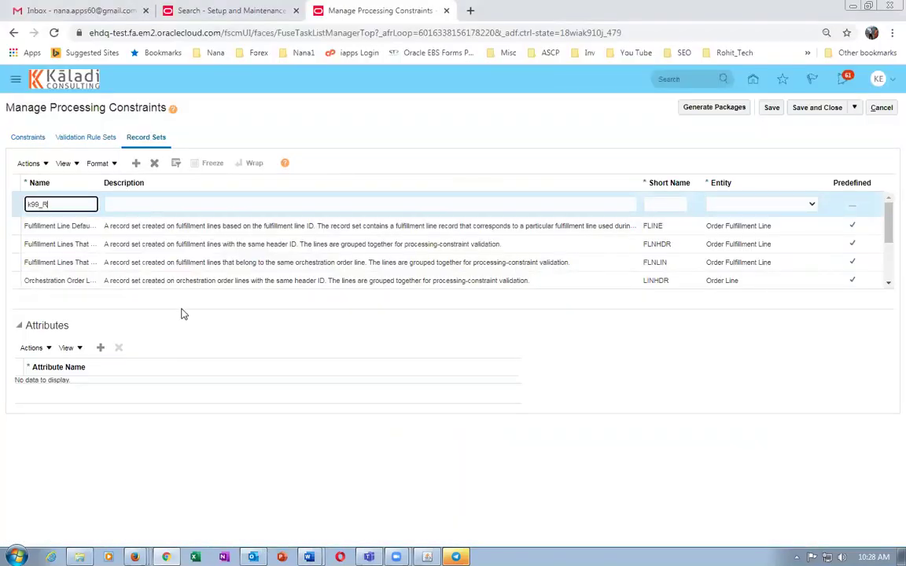
text(SDate)
drag(79, 205, 3, 206)
key(ctrl+c)
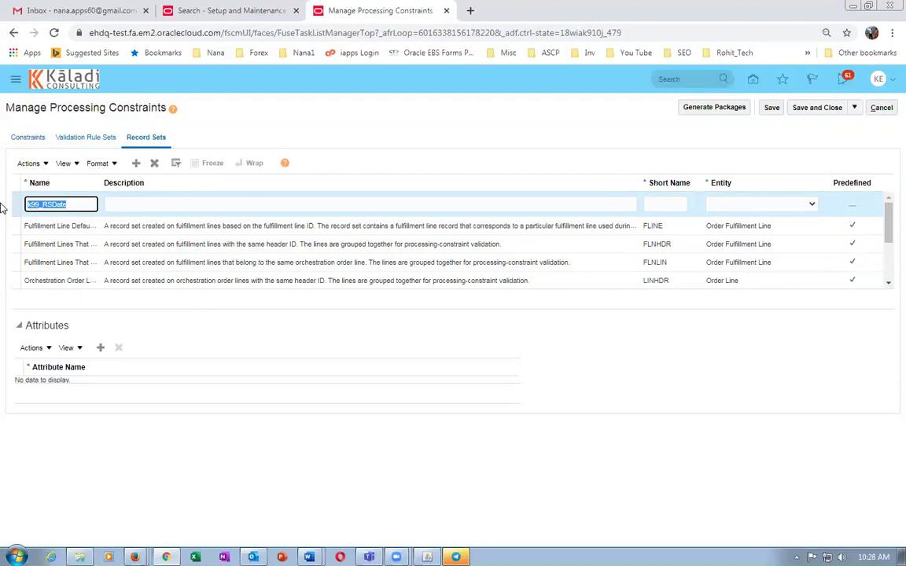
click(132, 204)
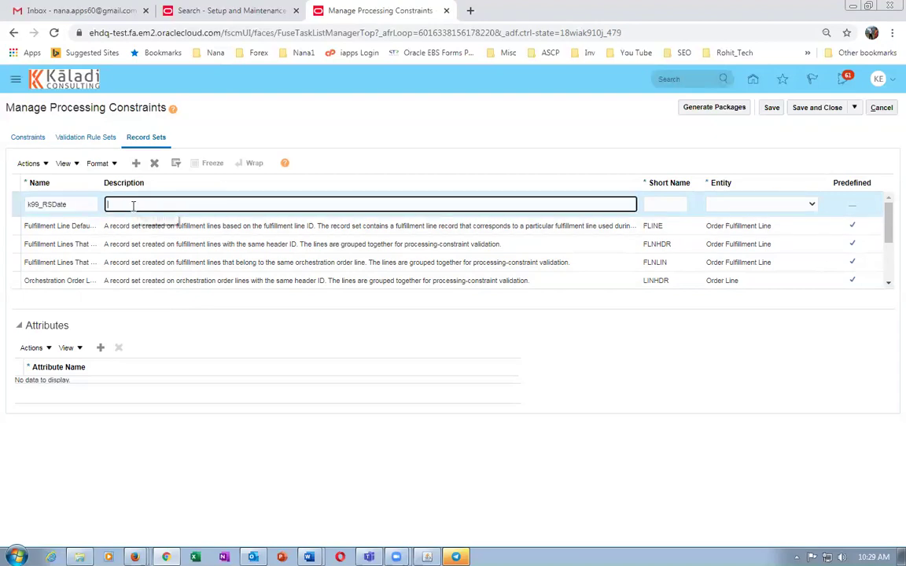
key(ctrl+v)
- Give the record set short name K9_RSD and entity Order Header
key(alt+Tab)
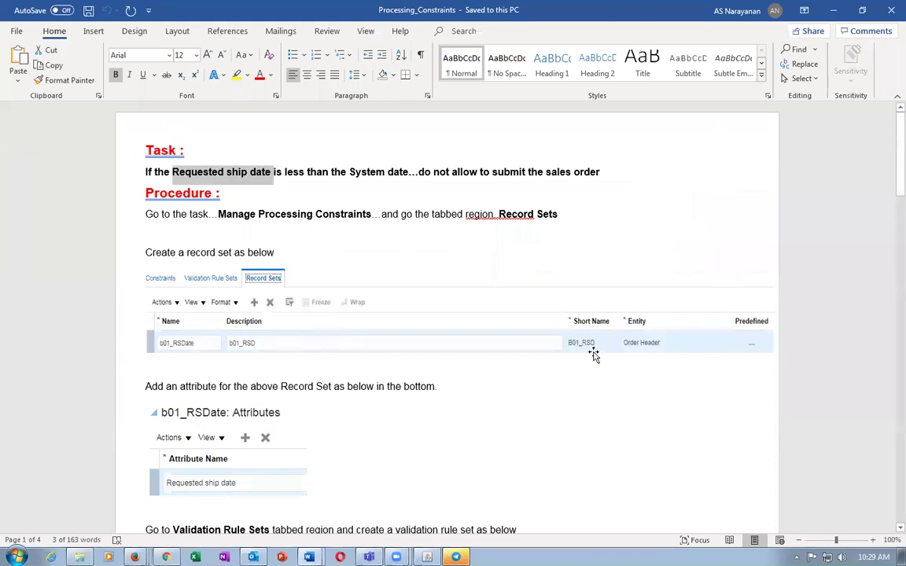
key(alt+Tab)
click(666, 204)
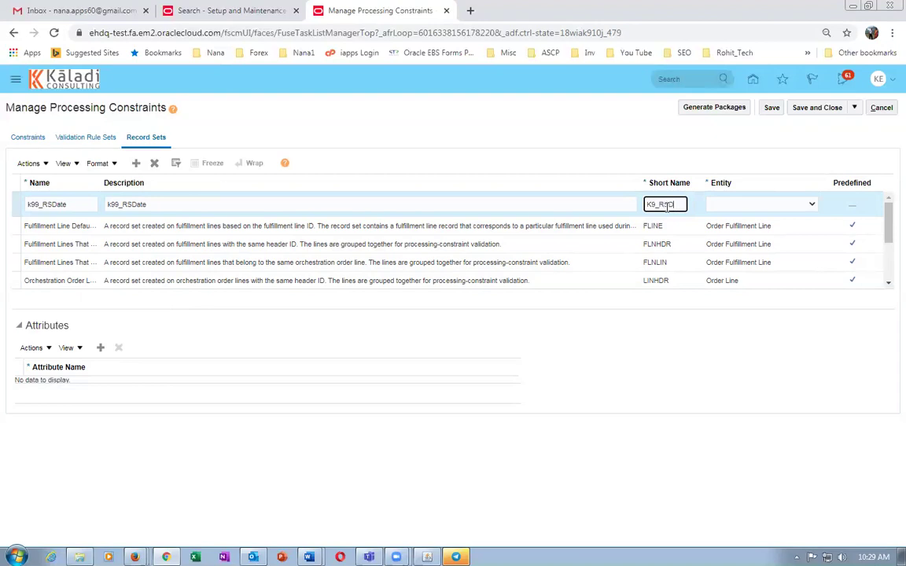
key(alt+Tab)
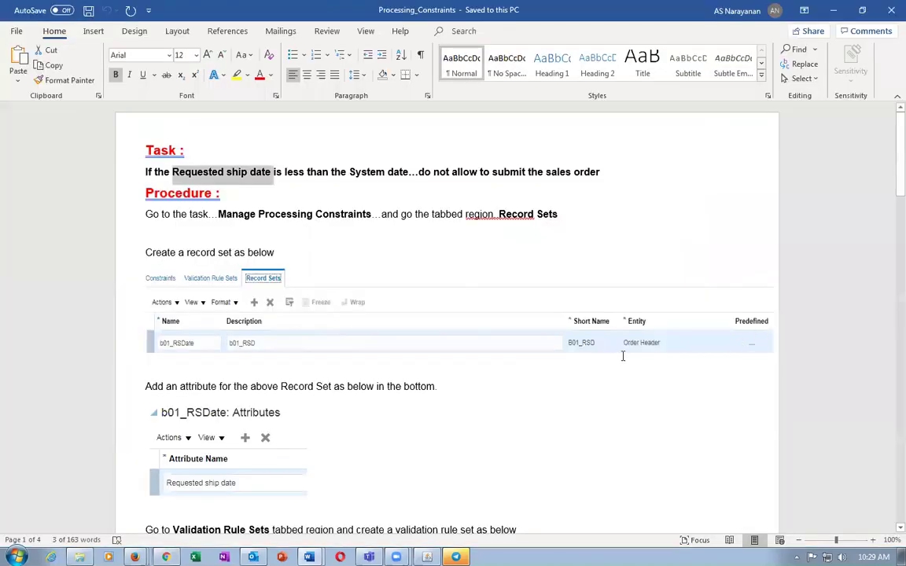
key(alt+Tab)
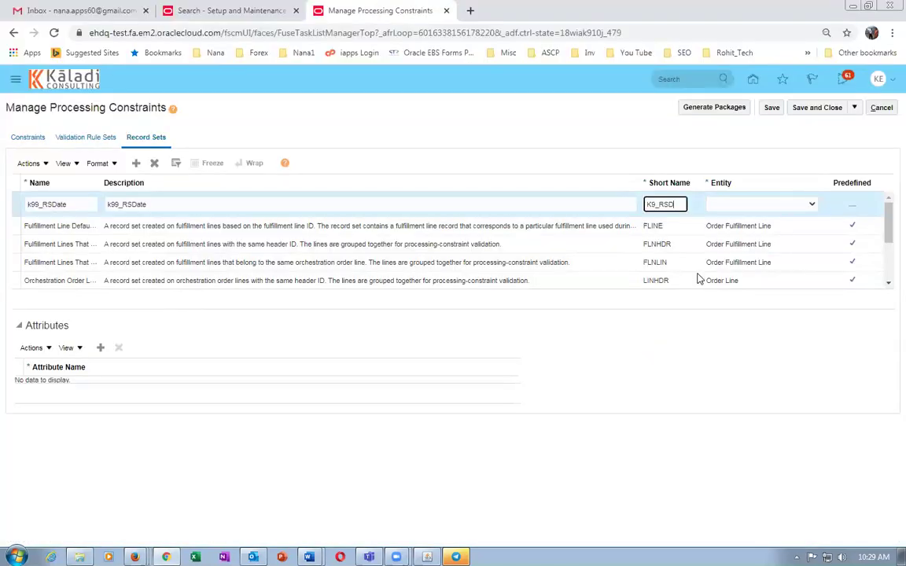
click(789, 208)
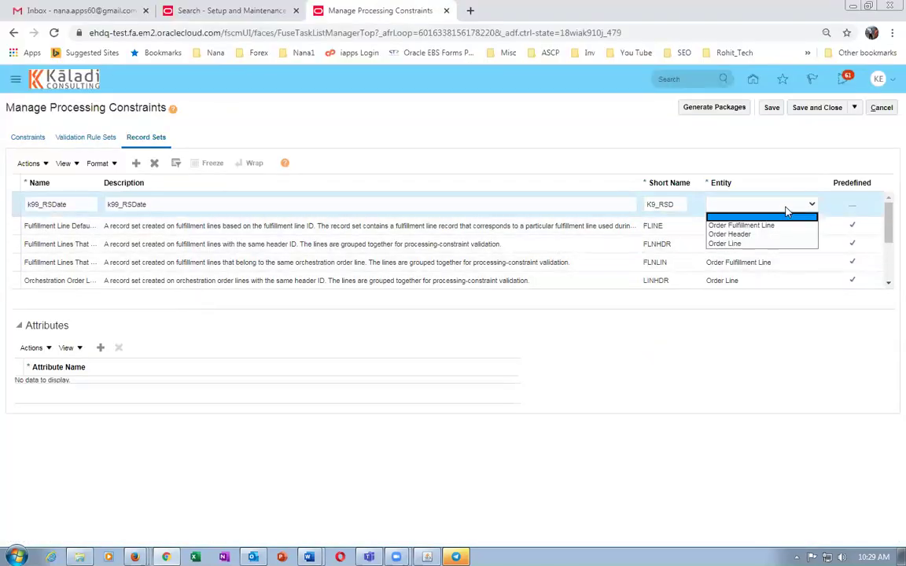
click(746, 234)
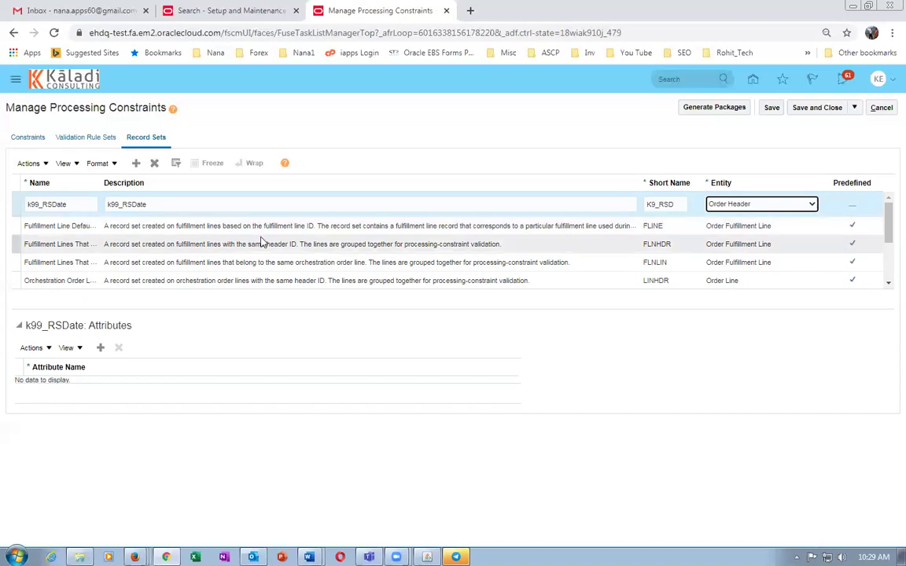
- Save the record set and dismiss the missing-column error
key(alt+Tab)
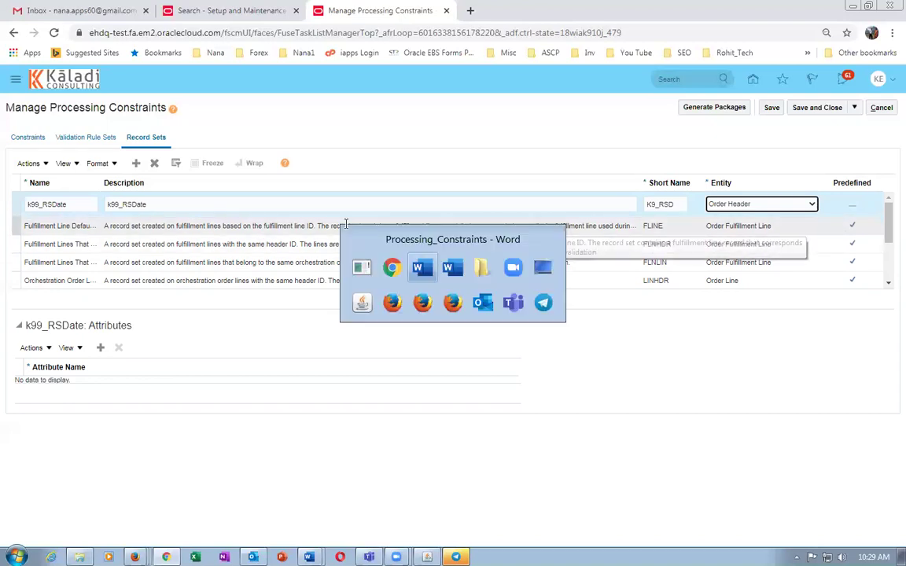
click(513, 380)
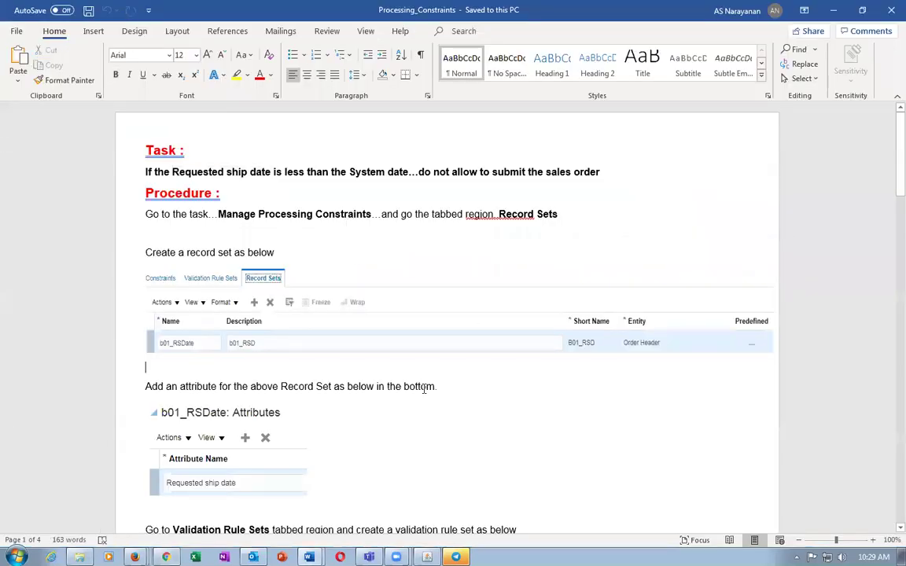
scroll(478, 379, down, 1)
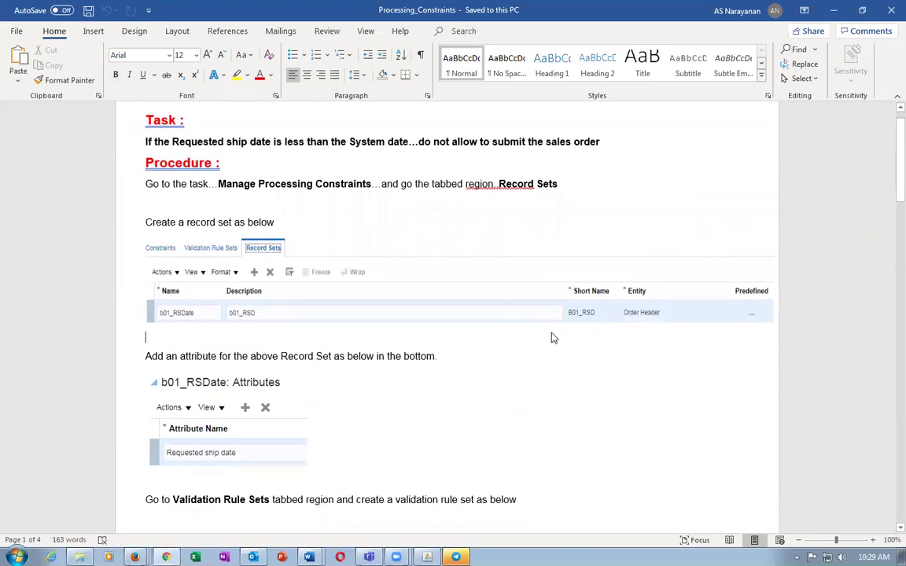
key(alt+Tab)
click(771, 110)
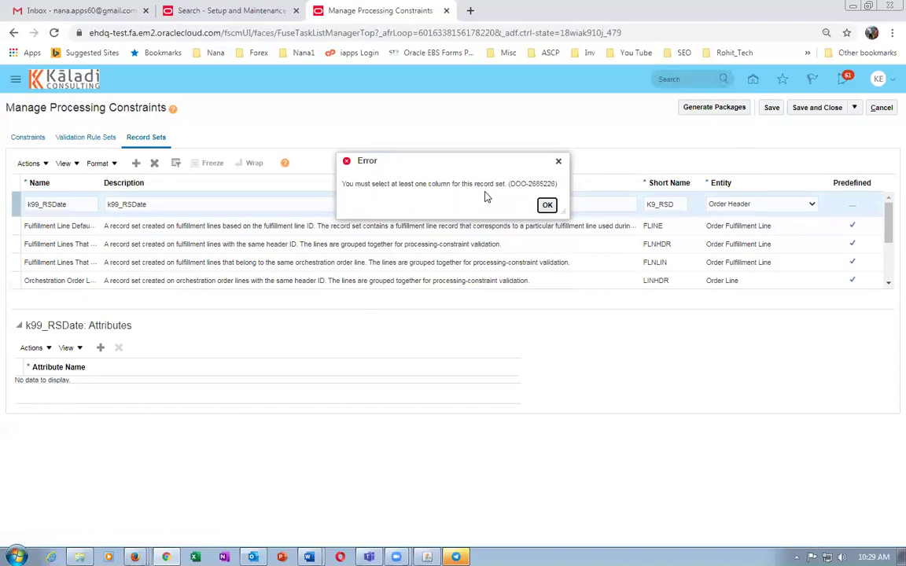
click(542, 206)
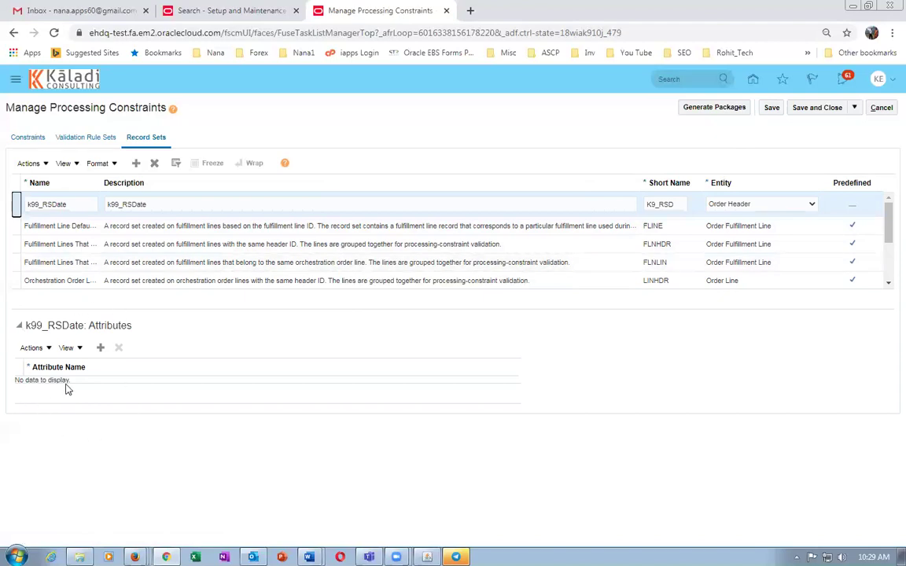
- Add Requested ship date as the k99_RSDate attribute and save the record set
key(alt+Tab)
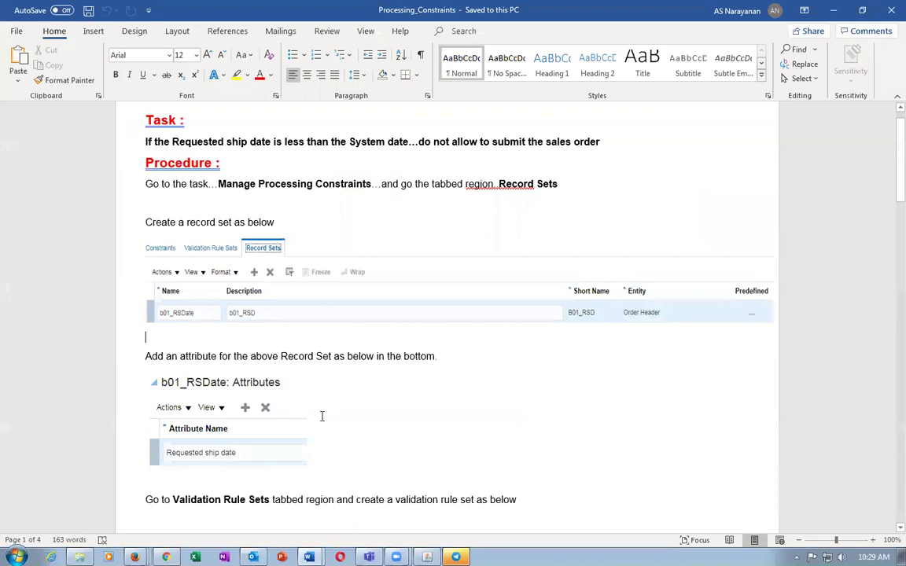
scroll(315, 402, down, 1)
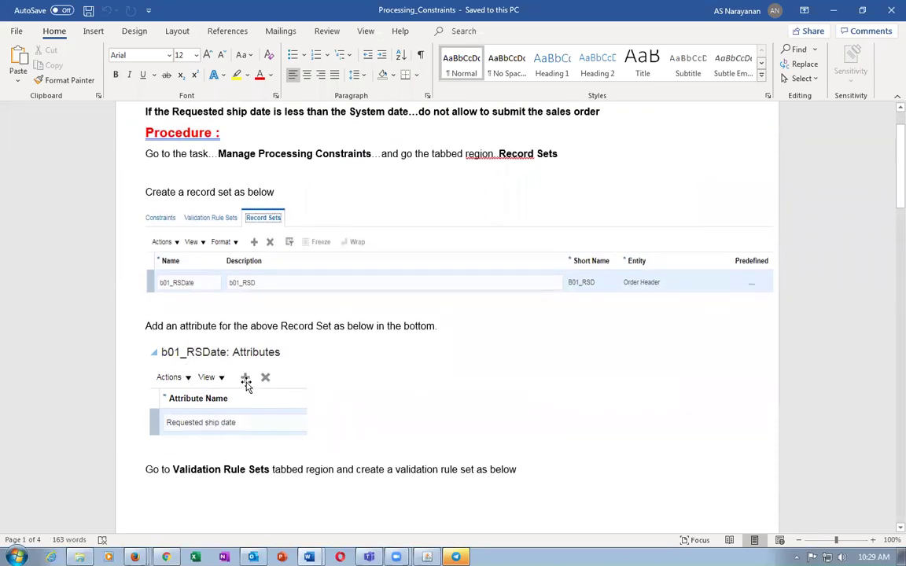
key(alt+Tab)
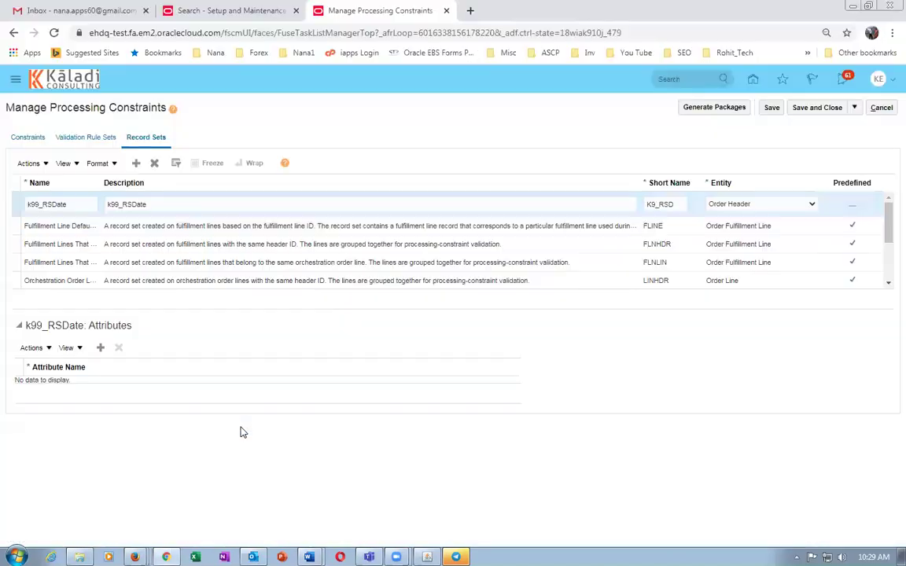
click(101, 349)
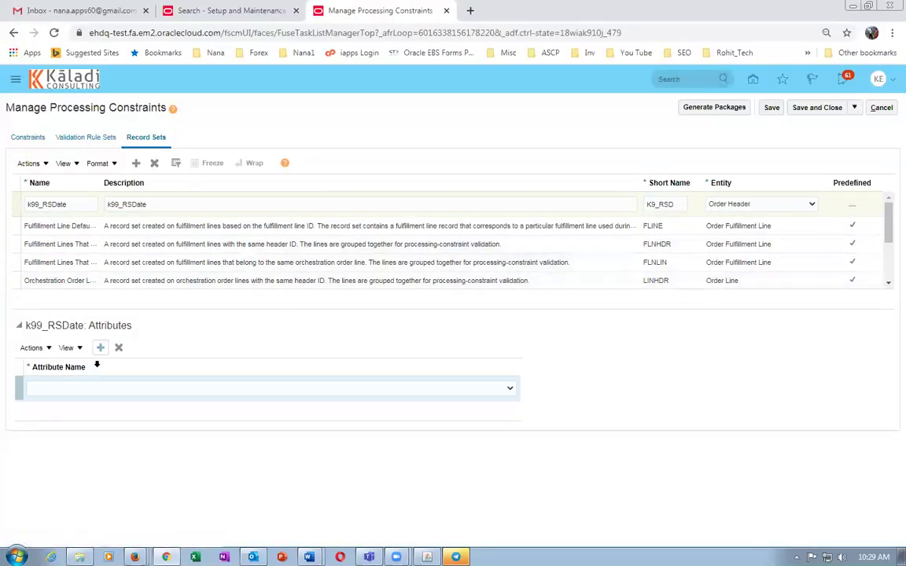
click(221, 391)
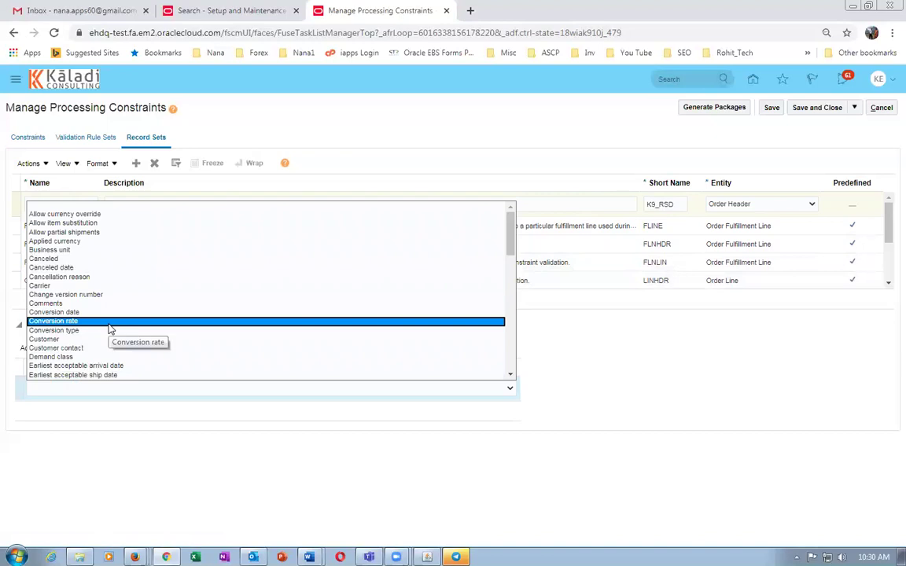
key(r)
key(Down)
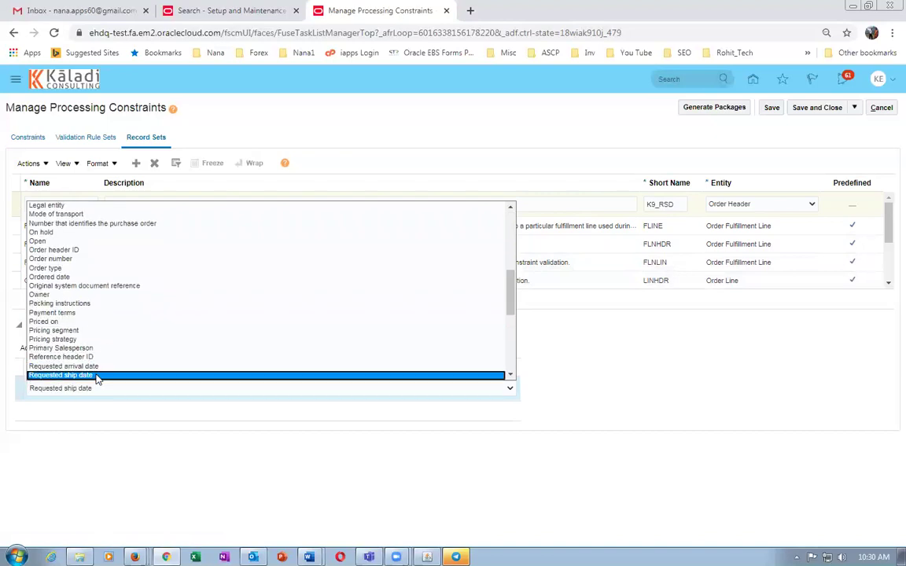
click(95, 376)
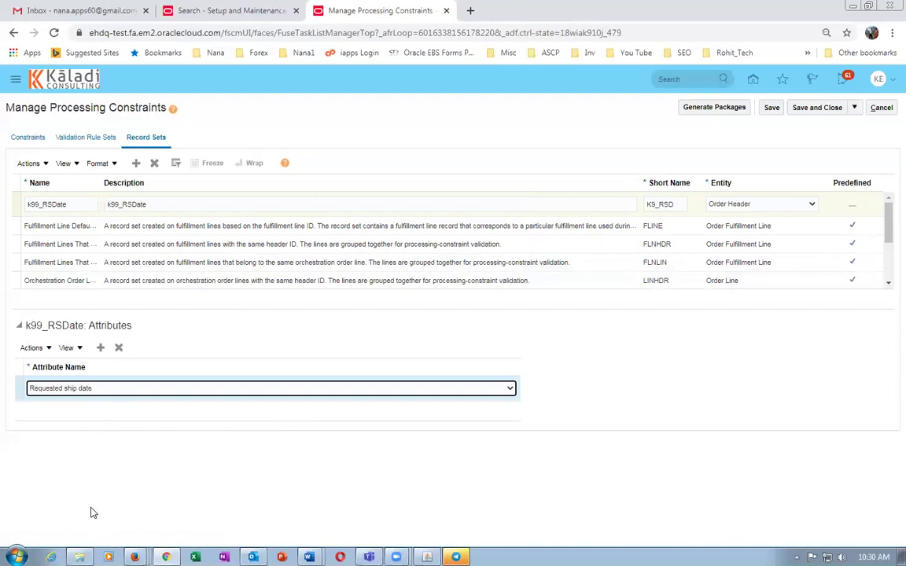
click(770, 110)
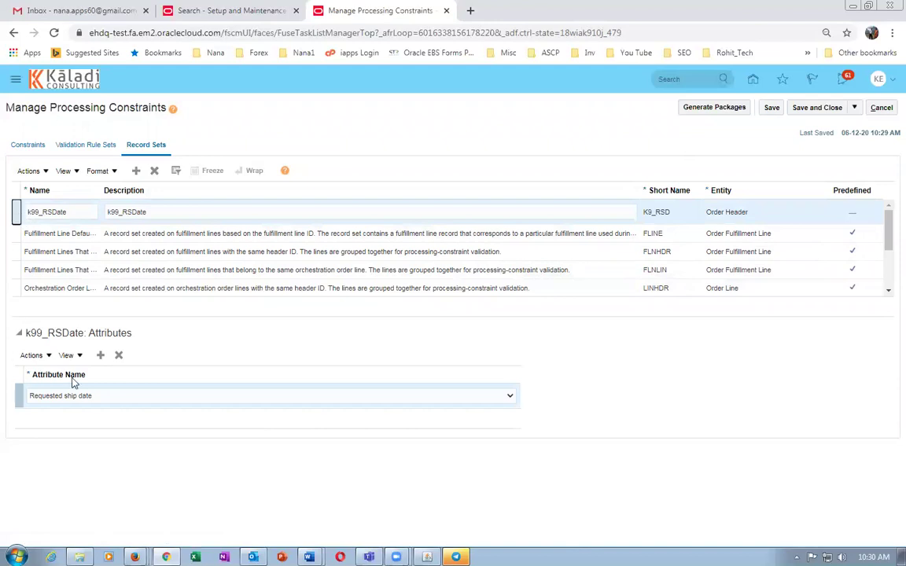
- Find and highlight the Validation Rule Sets step in the Word guide
key(alt+Tab)
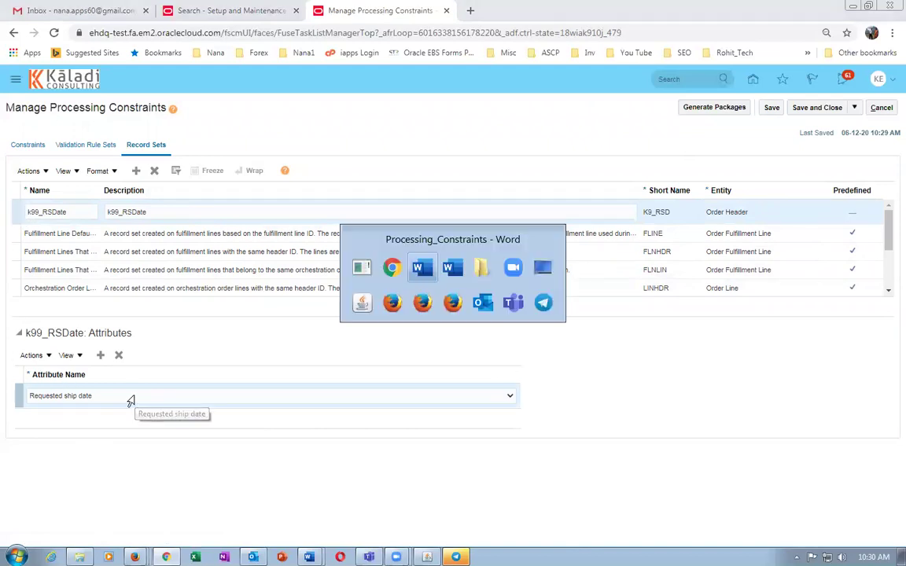
scroll(375, 402, down, 1)
scroll(375, 412, down, 1)
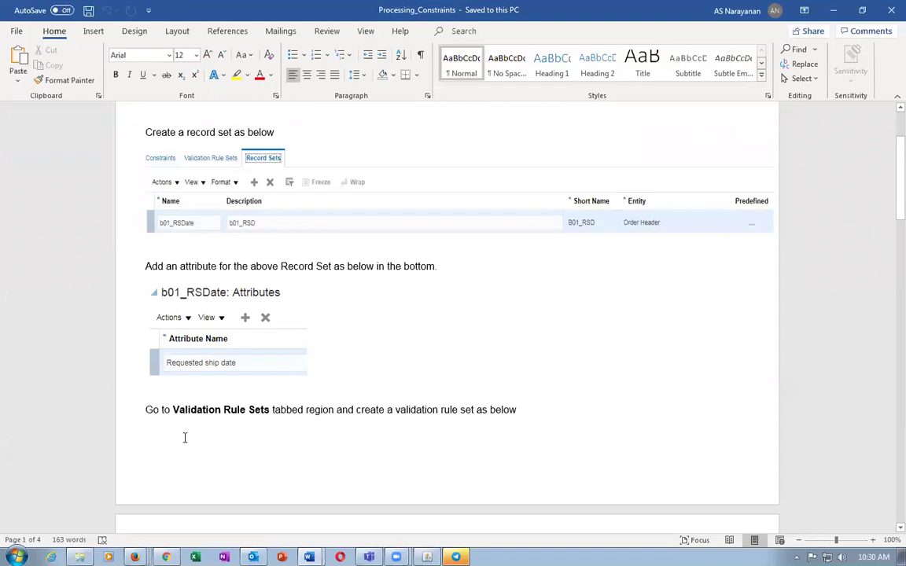
drag(179, 411, 253, 418)
key(alt+Tab)
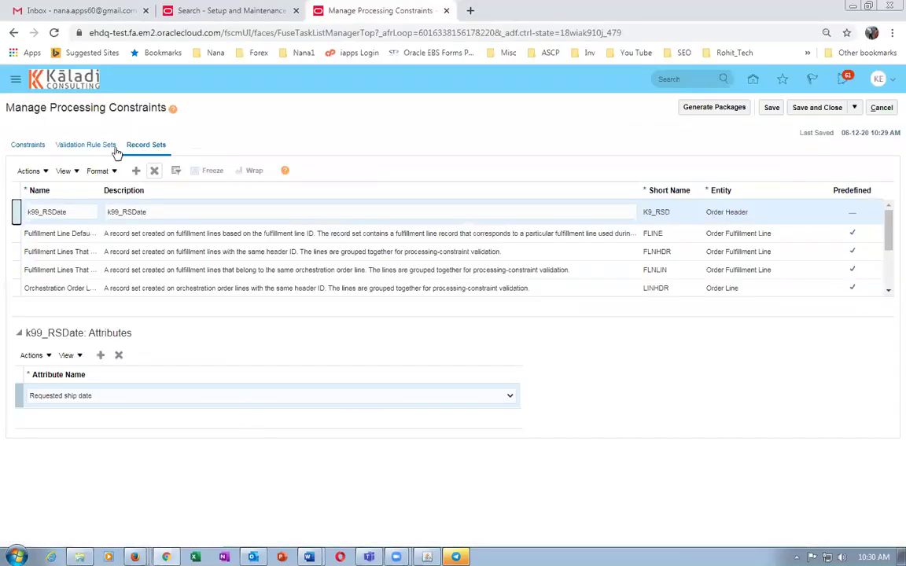
- Add a blank row on the Validation Rule Sets tab and review the guide's example
click(86, 148)
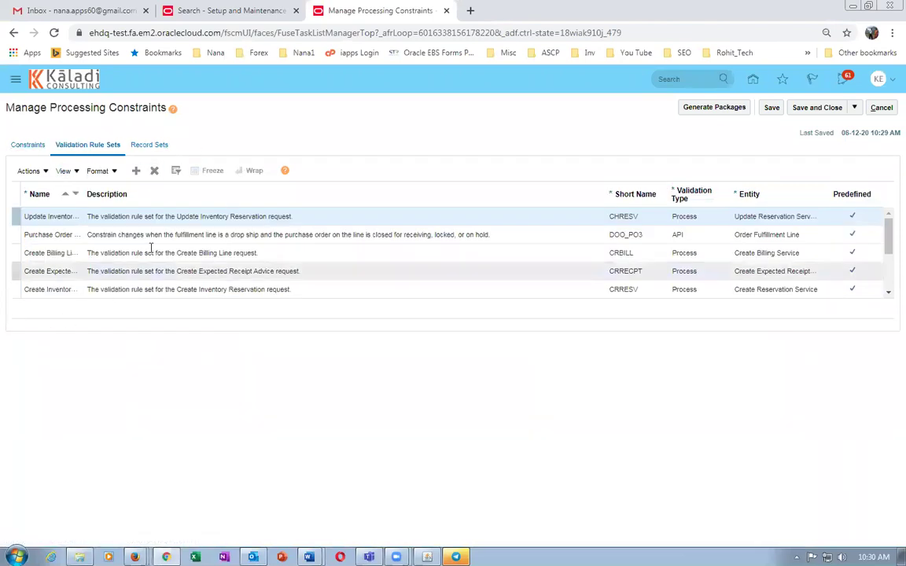
click(136, 171)
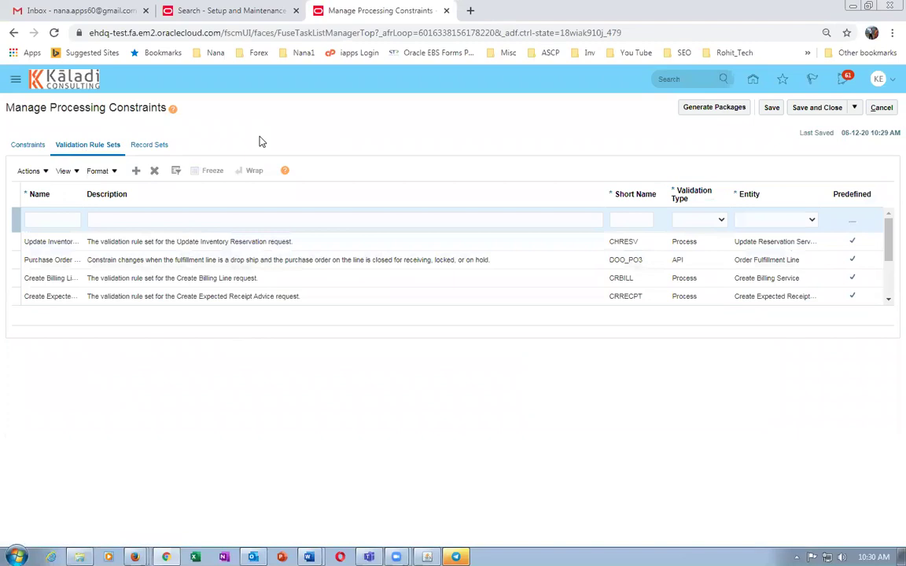
key(alt+Tab)
drag(173, 409, 270, 409)
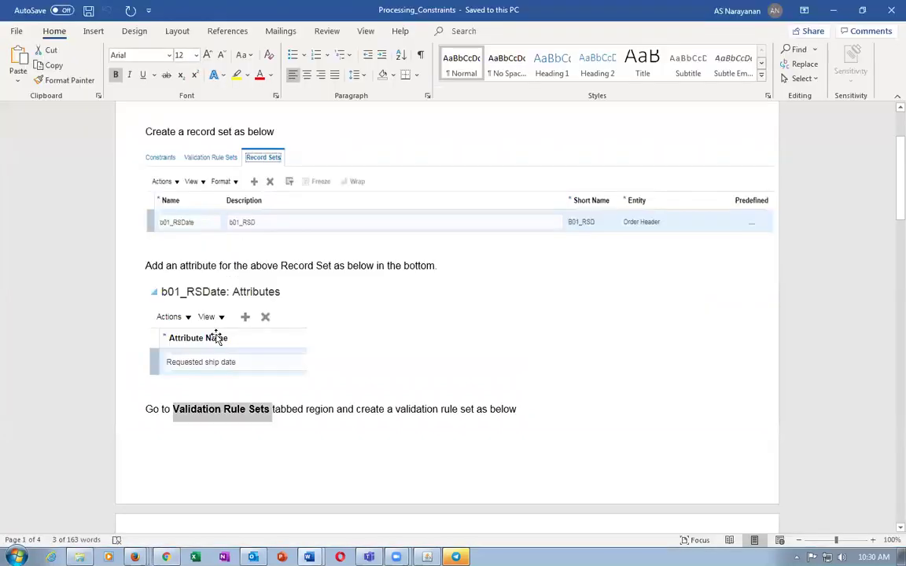
scroll(219, 334, down, 2)
scroll(218, 334, down, 5)
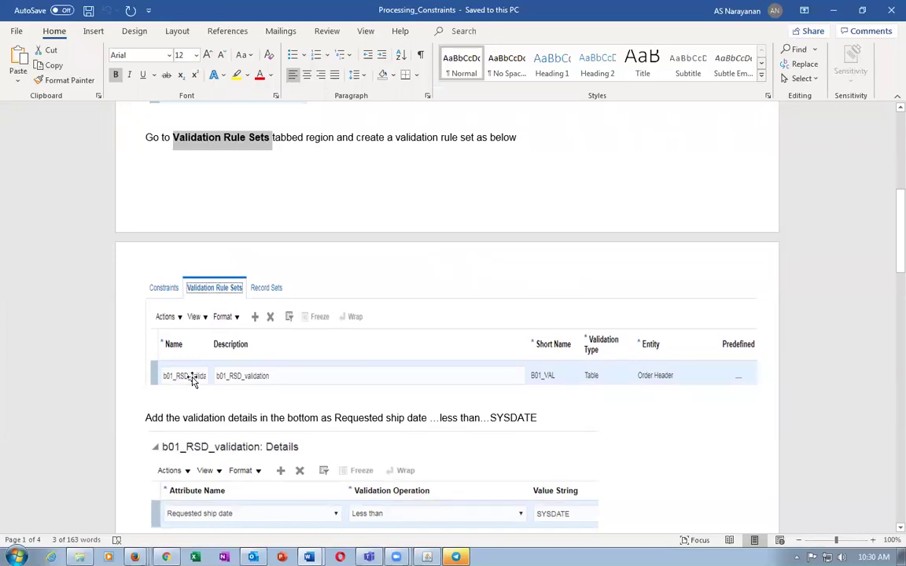
key(alt+Tab)
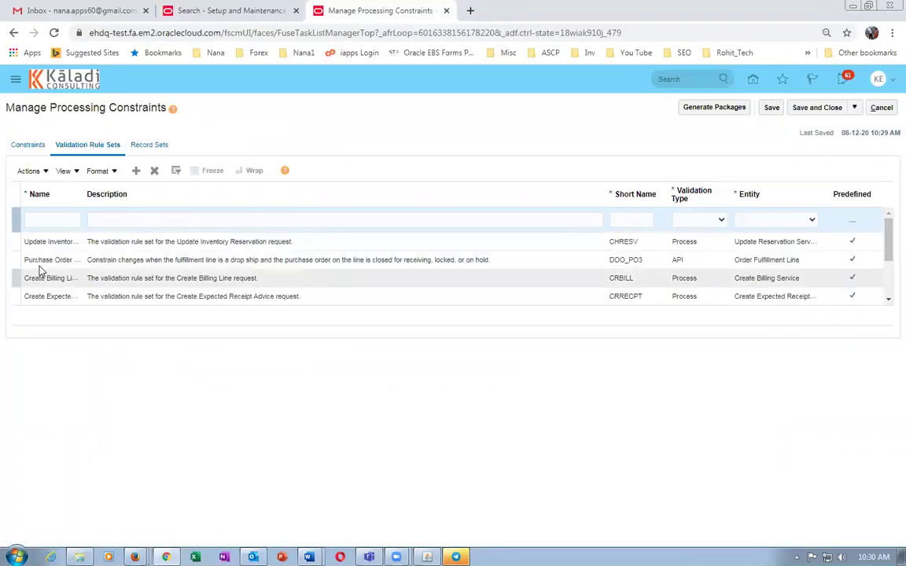
- Add a validation rule set named k99_RSD_vaidation, reusing the name as its description
click(136, 171)
text(kS)
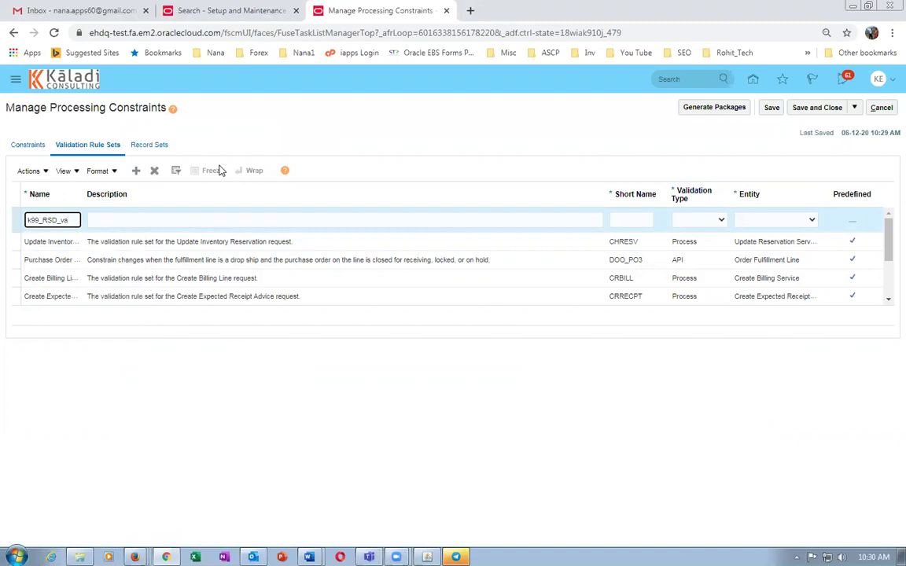
text(idation)
key(ctrl+a)
key(ctrl+c)
click(213, 220)
key(ctrl+v)
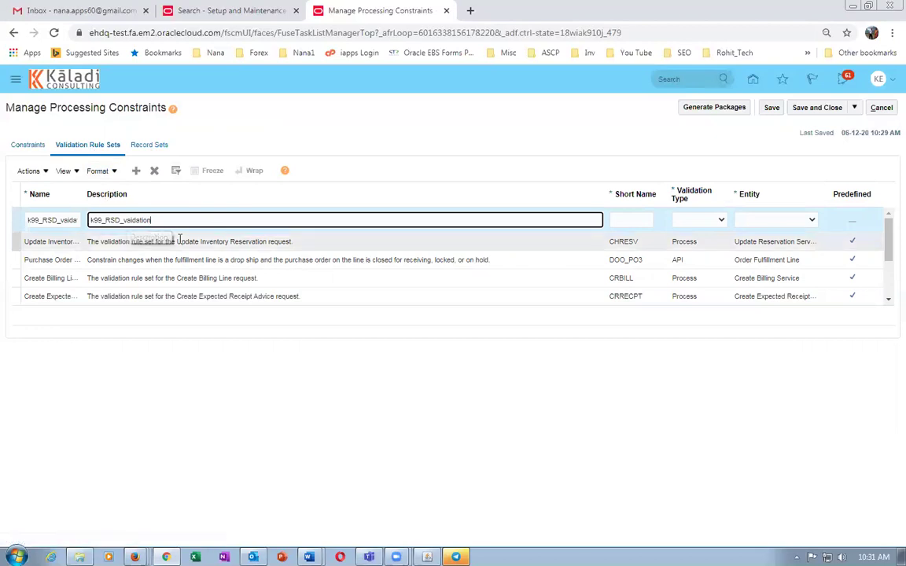
key(alt+Tab)
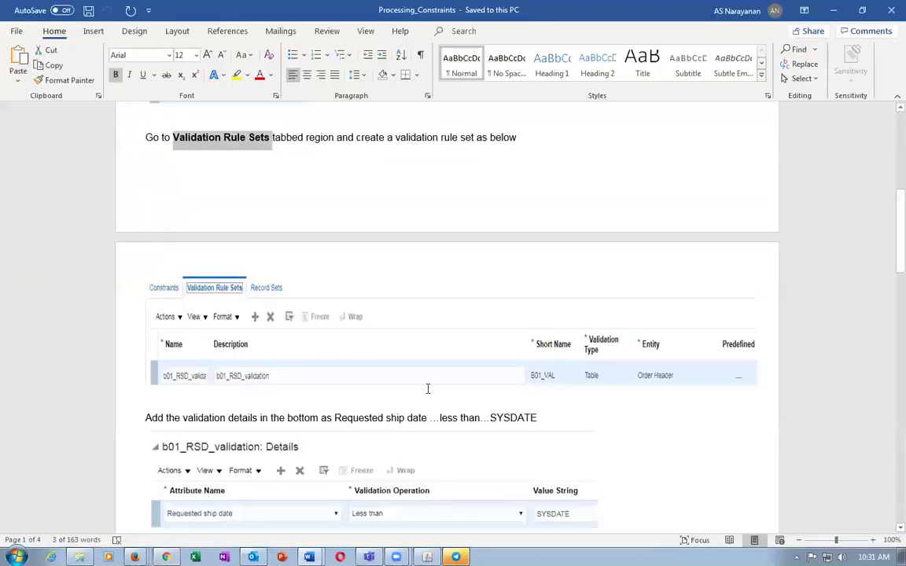
key(alt+Tab)
- Set short name K99_RSD, type Table and entity Order Header, then save
click(631, 219)
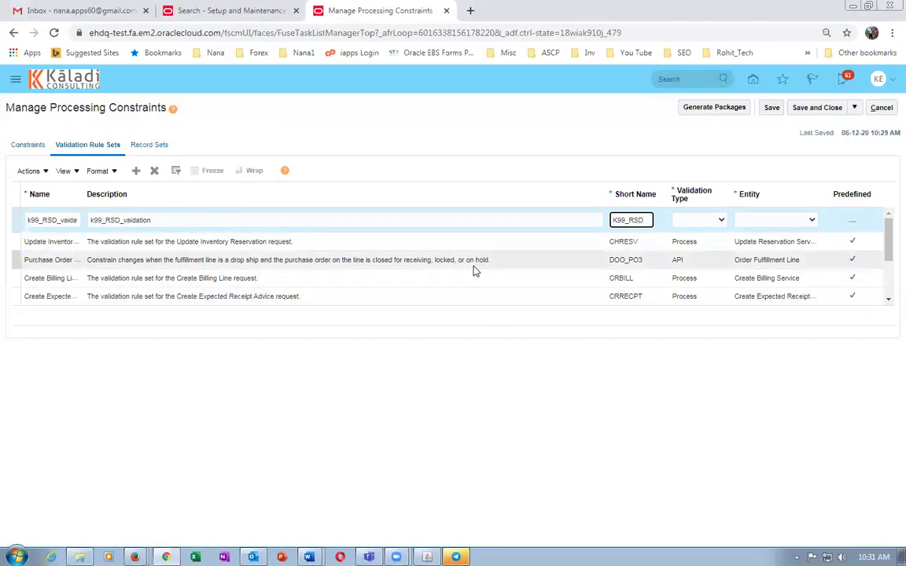
key(alt+Tab)
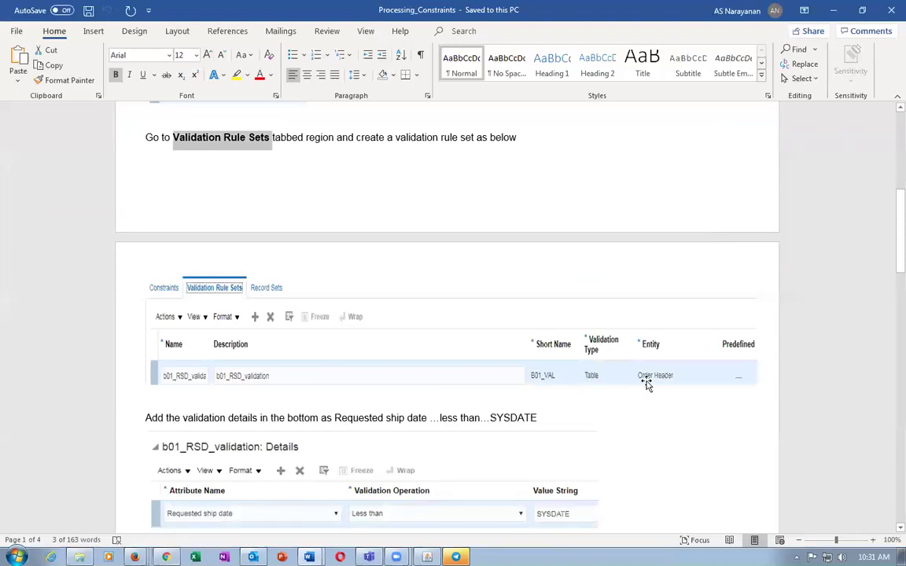
key(alt+Tab)
click(695, 223)
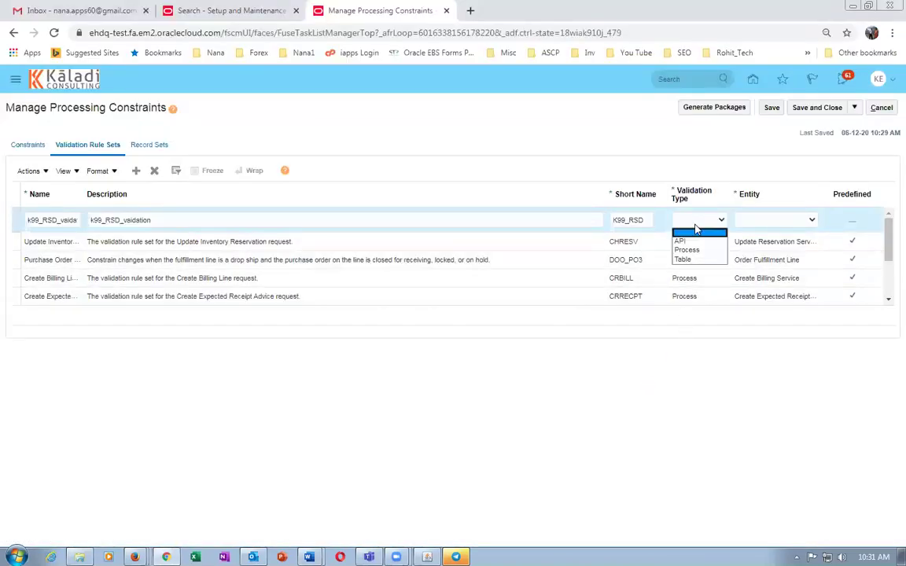
click(689, 259)
click(777, 223)
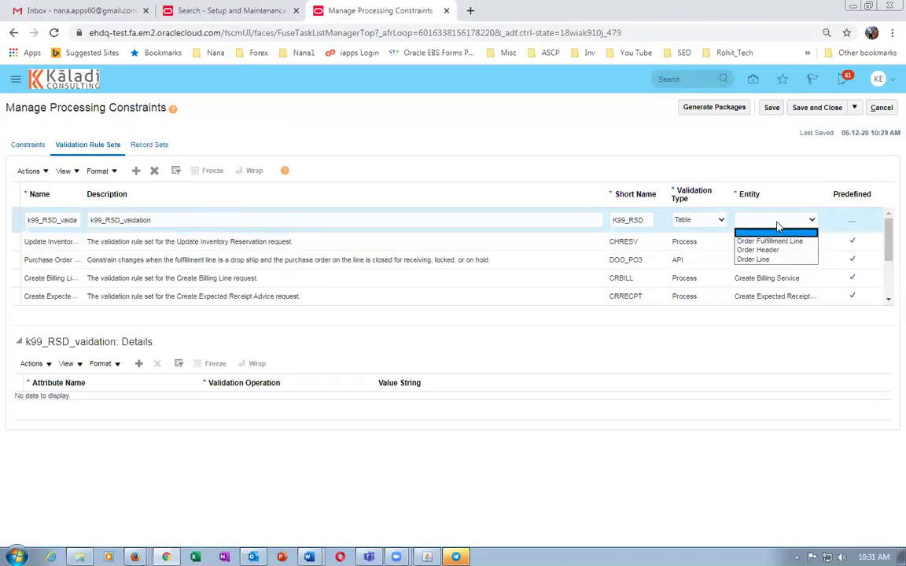
click(769, 250)
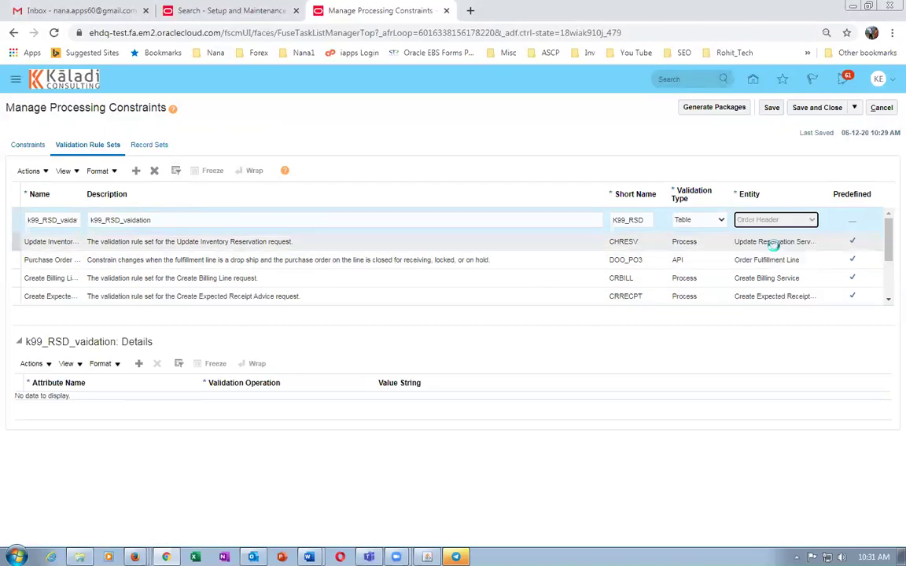
click(770, 110)
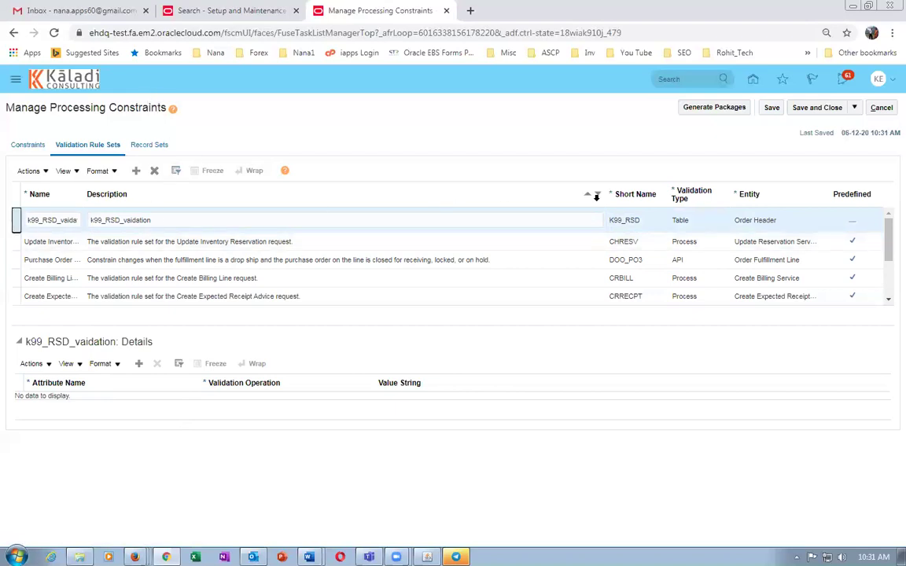
- Mark the Requested ship date wording in the instructions document
key(alt+Tab)
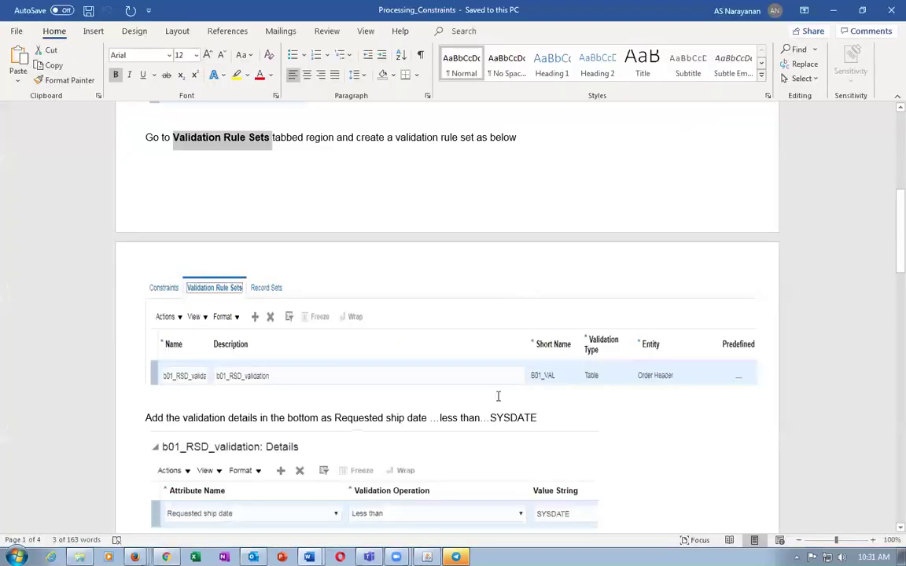
scroll(317, 410, down, 1)
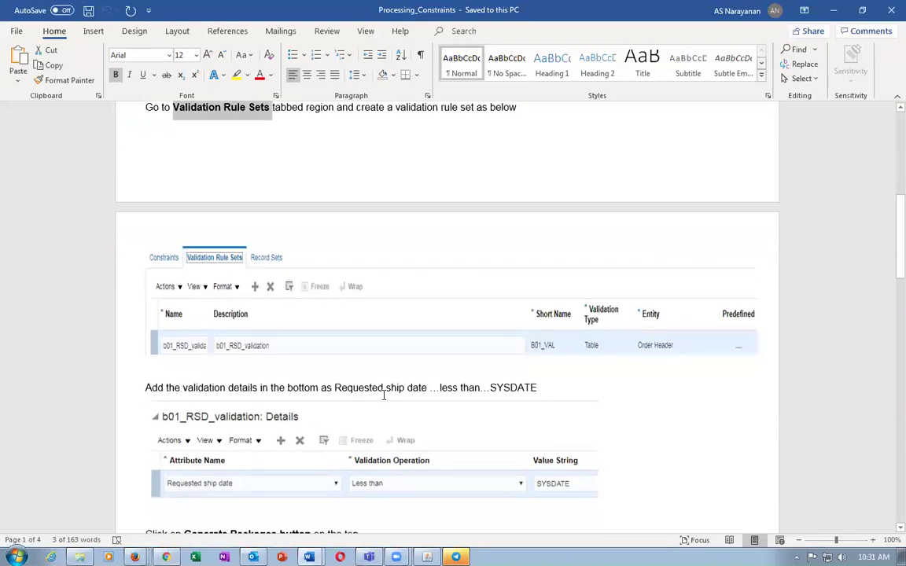
drag(356, 388, 388, 391)
key(alt+Tab)
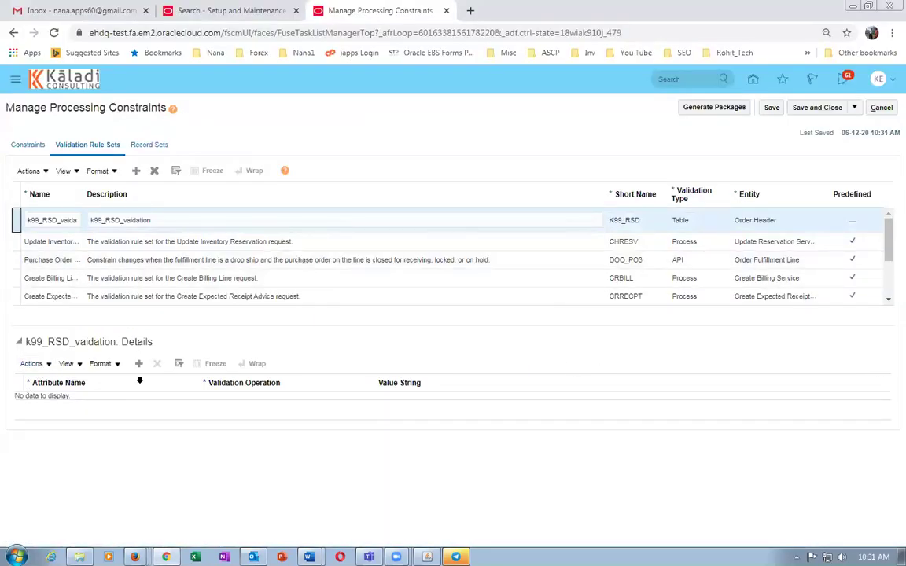
- Add a rule set detail row with attribute Requested ship date
click(139, 365)
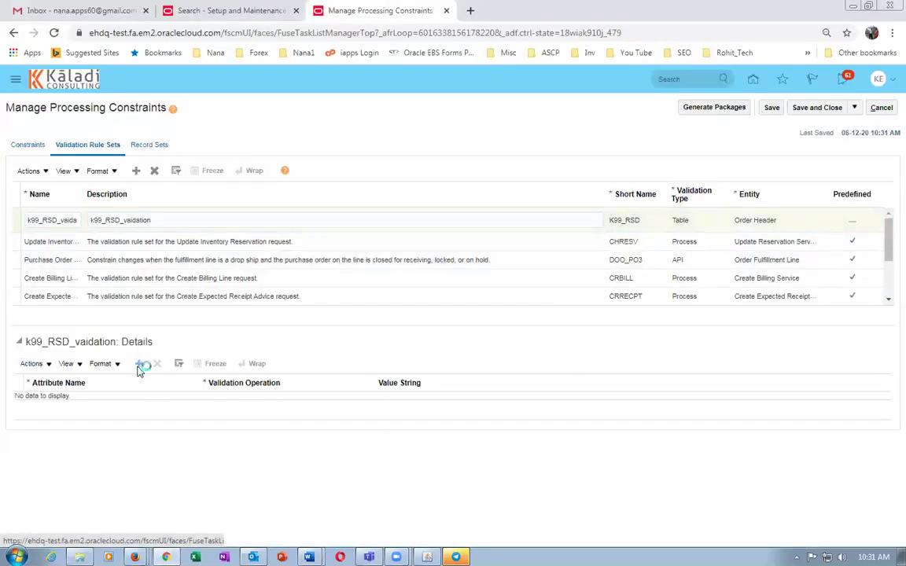
key(alt+Tab)
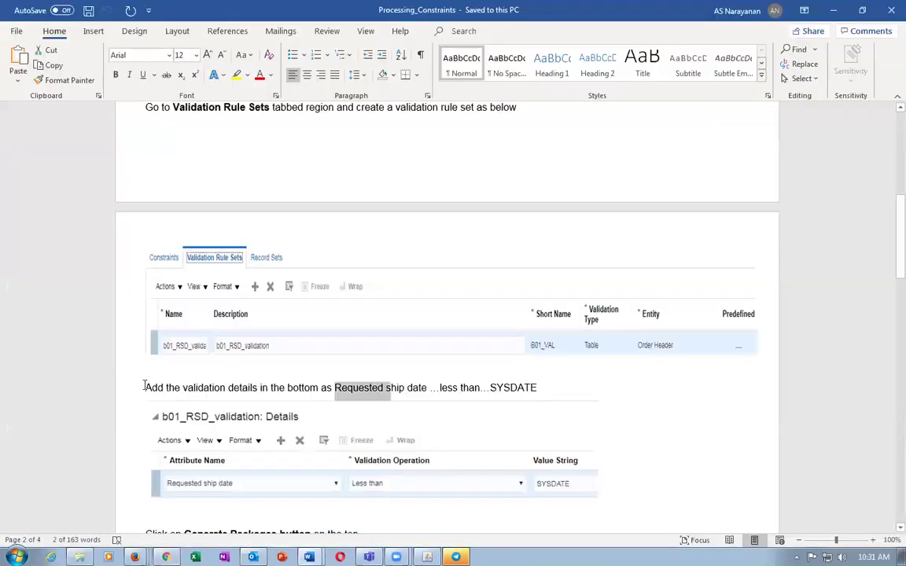
key(alt+Tab)
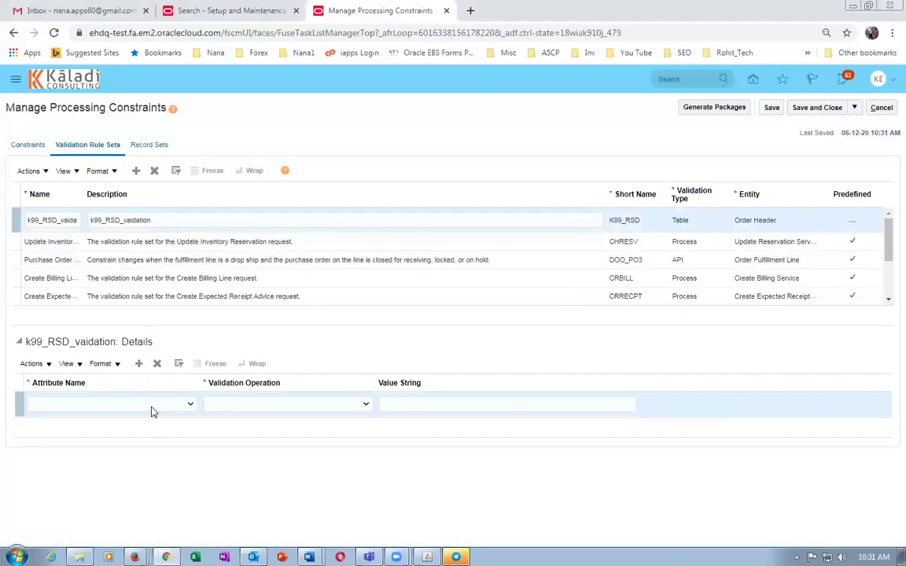
click(149, 405)
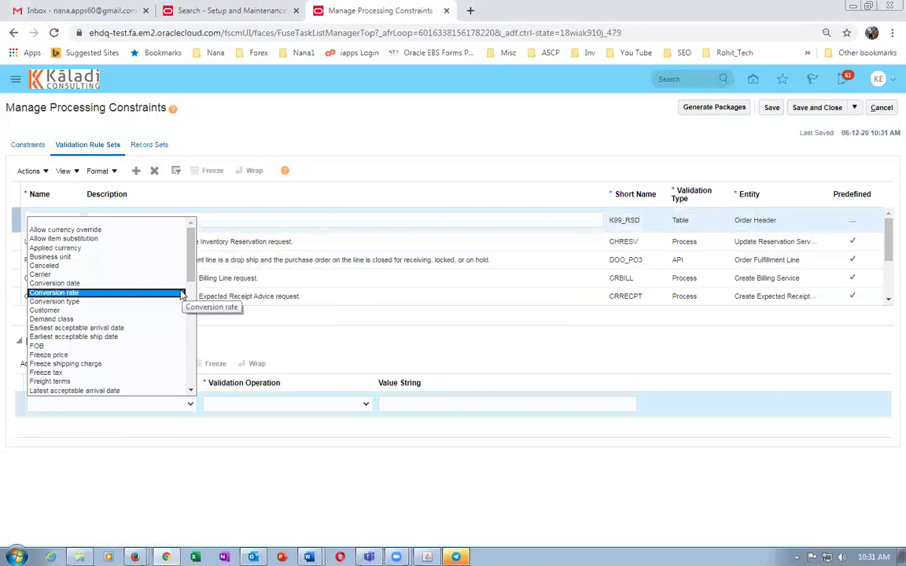
key(r)
key(Down)
key(Down)
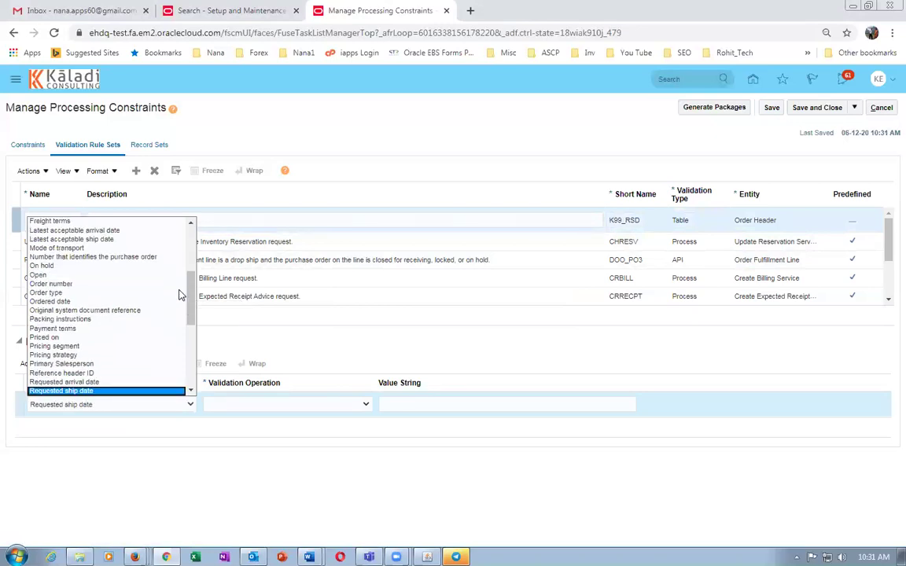
key(Return)
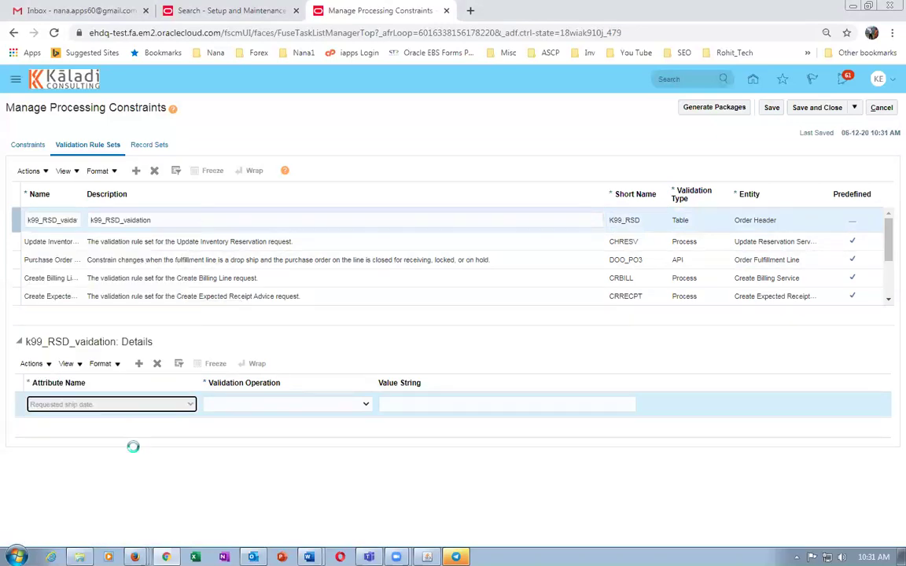
- Set the detail's operation to Less than with value SYSDATE and save
key(alt+Tab)
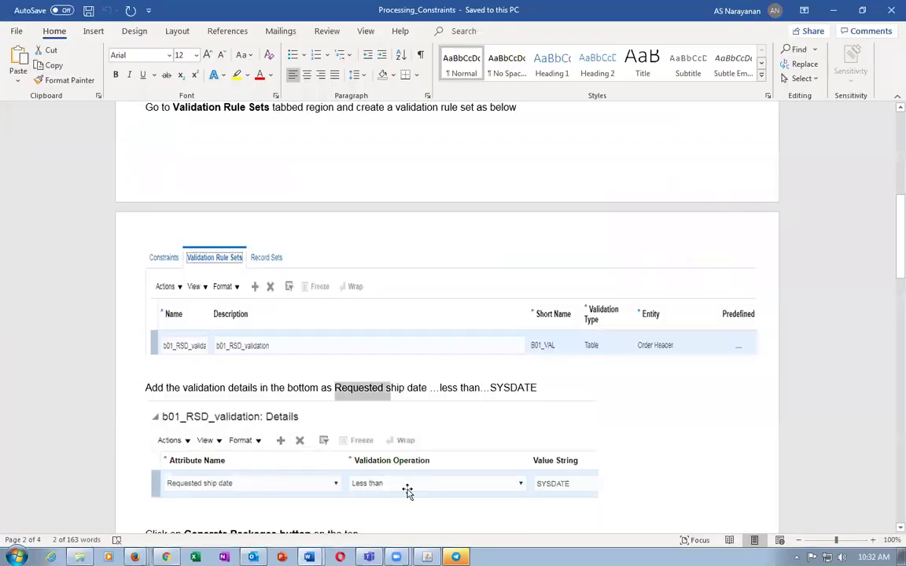
key(alt+Tab)
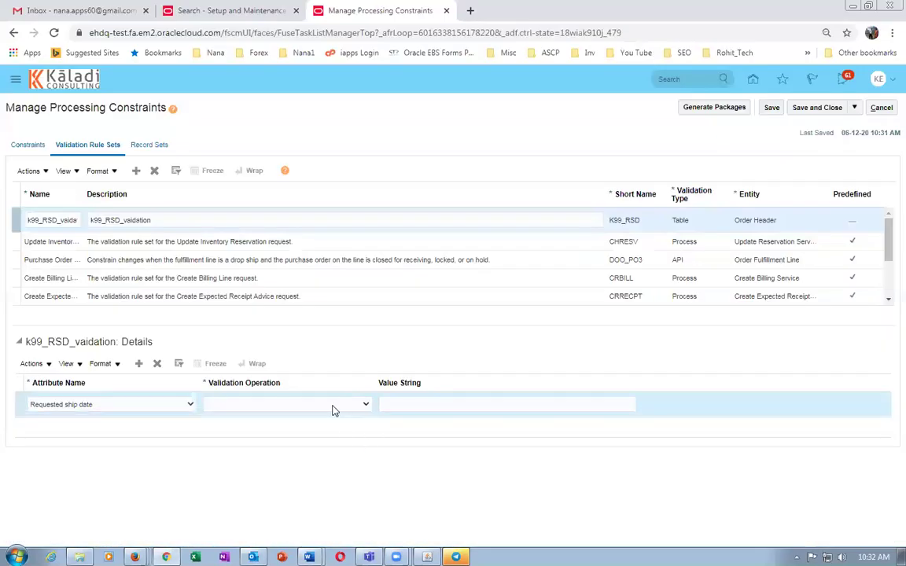
click(332, 412)
click(309, 462)
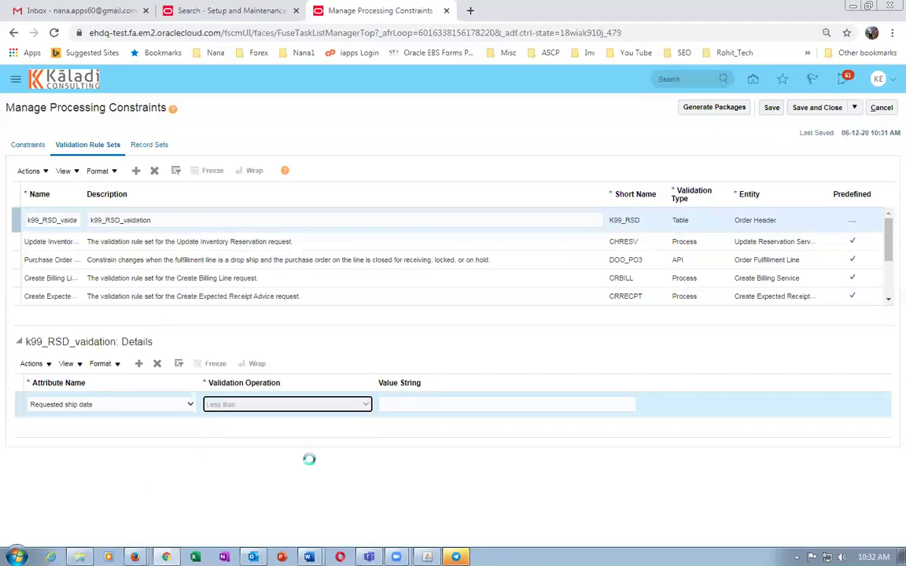
click(435, 403)
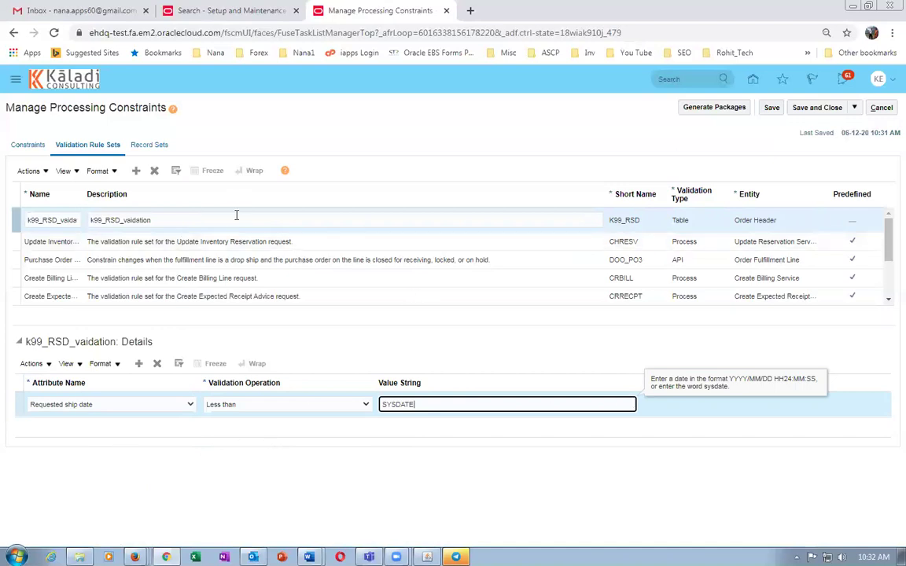
click(442, 115)
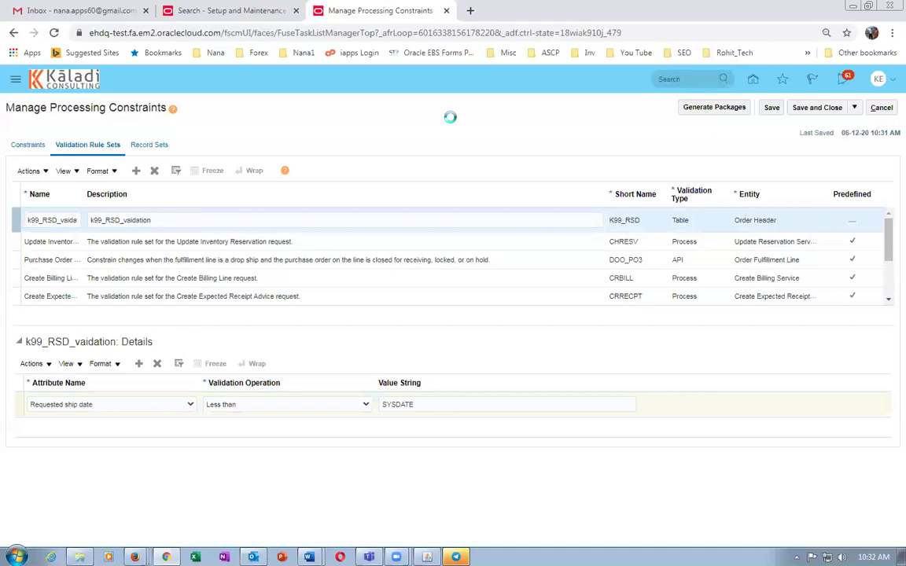
click(772, 110)
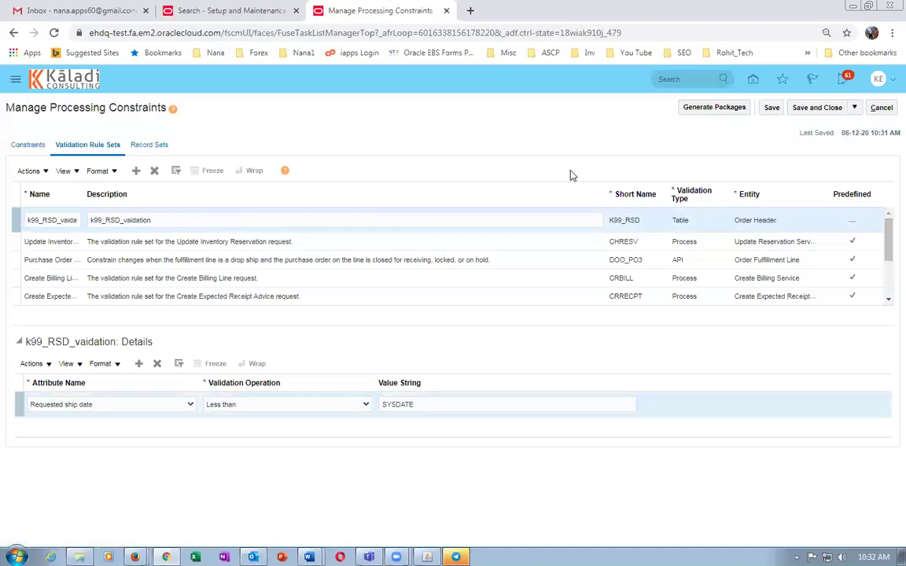
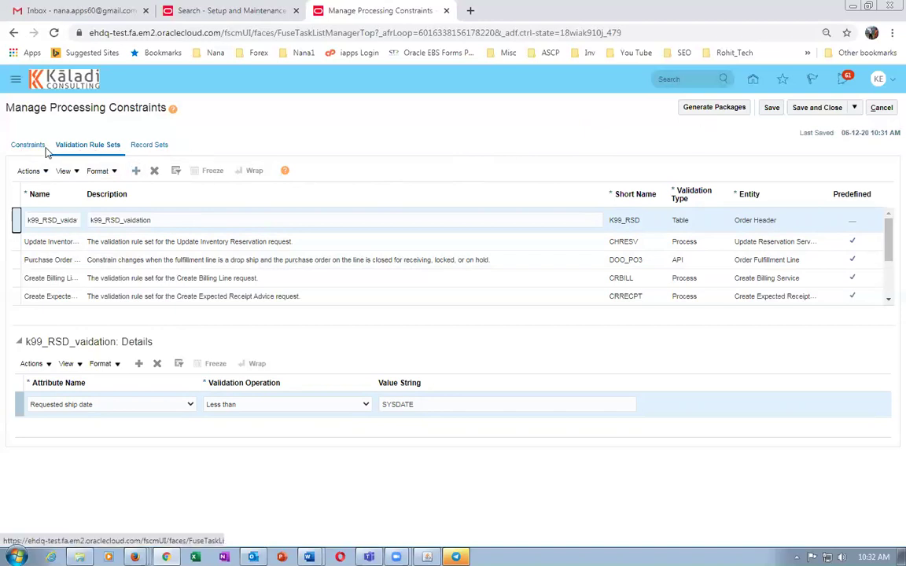
- In the Word guide, find the Constraints tabbed region step past Generate Packages, then return to Oracle
key(alt+Tab)
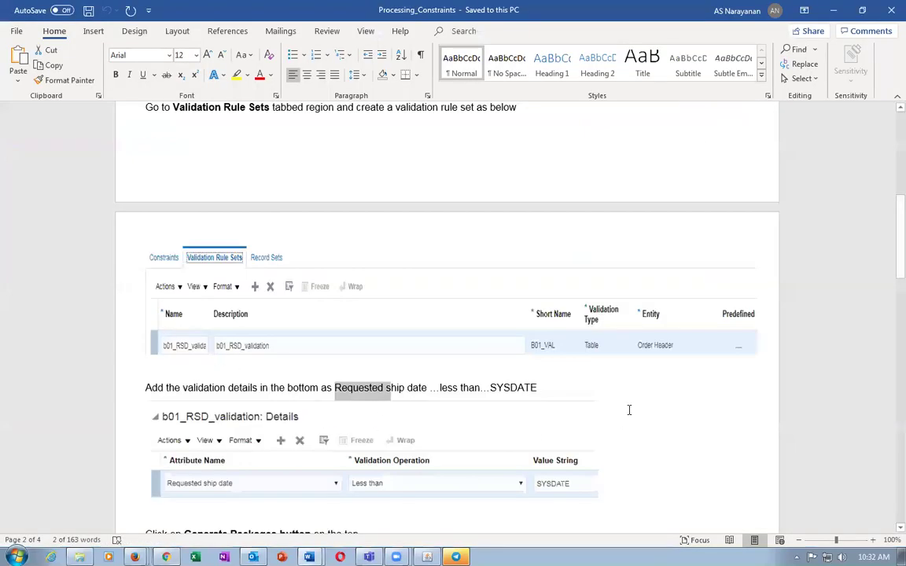
click(643, 431)
scroll(638, 431, down, 4)
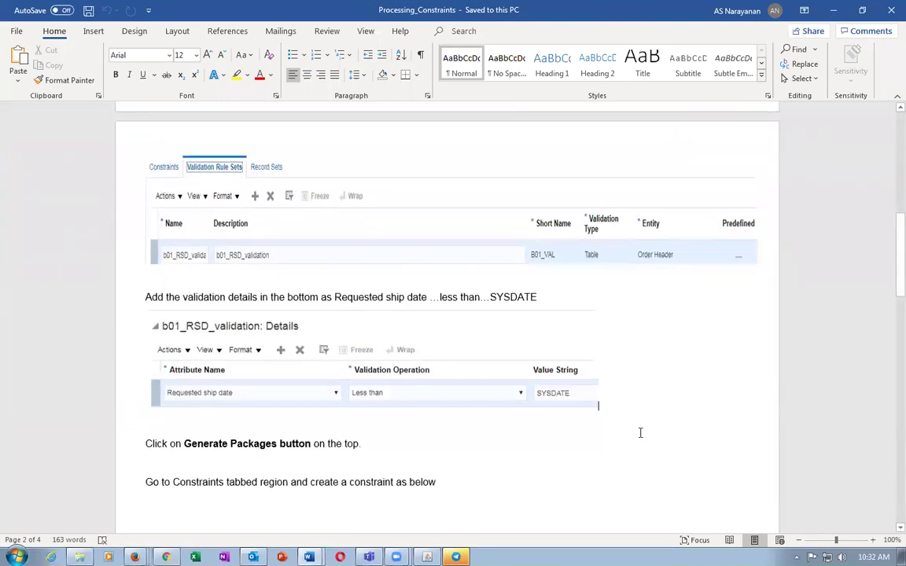
scroll(641, 433, down, 1)
drag(226, 355, 311, 356)
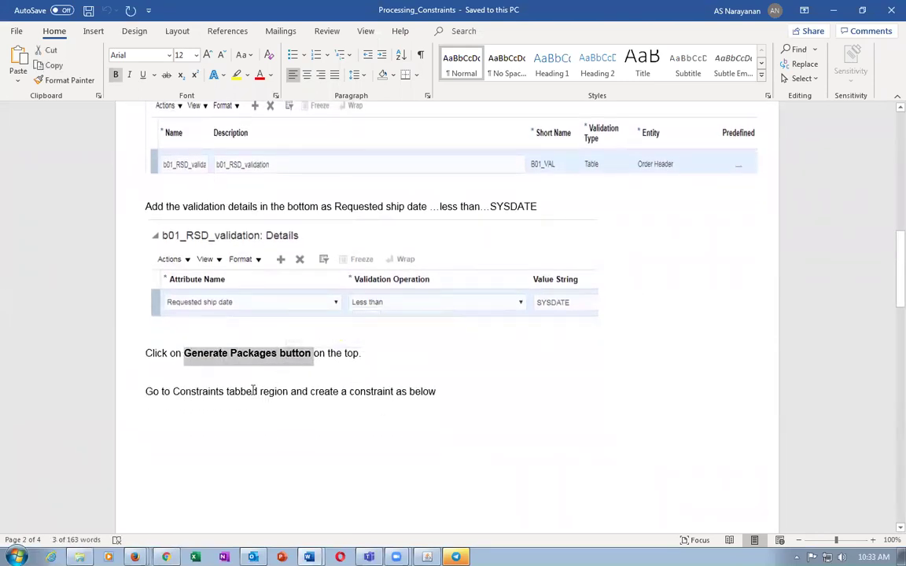
click(254, 391)
drag(179, 391, 252, 391)
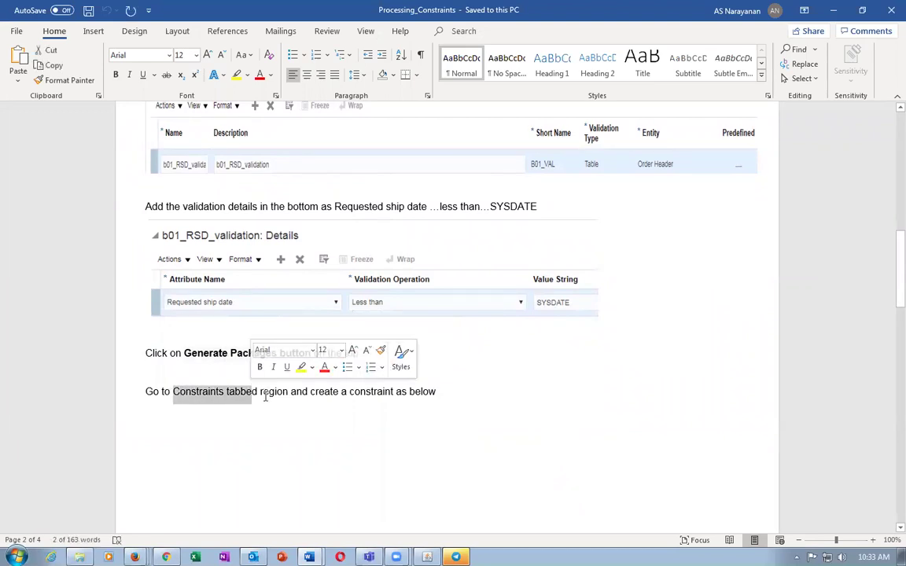
scroll(288, 320, down, 2)
drag(184, 263, 248, 259)
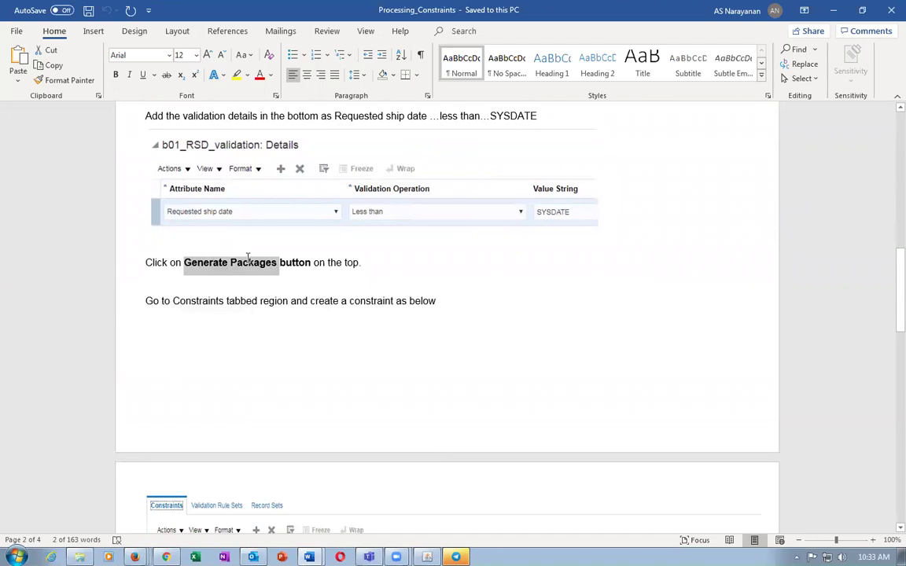
scroll(284, 368, down, 5)
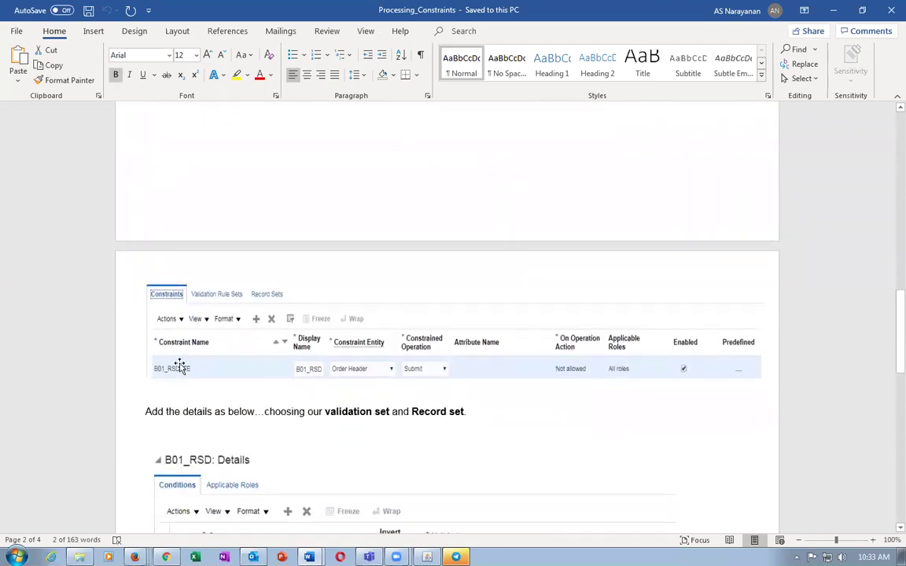
key(alt+Tab)
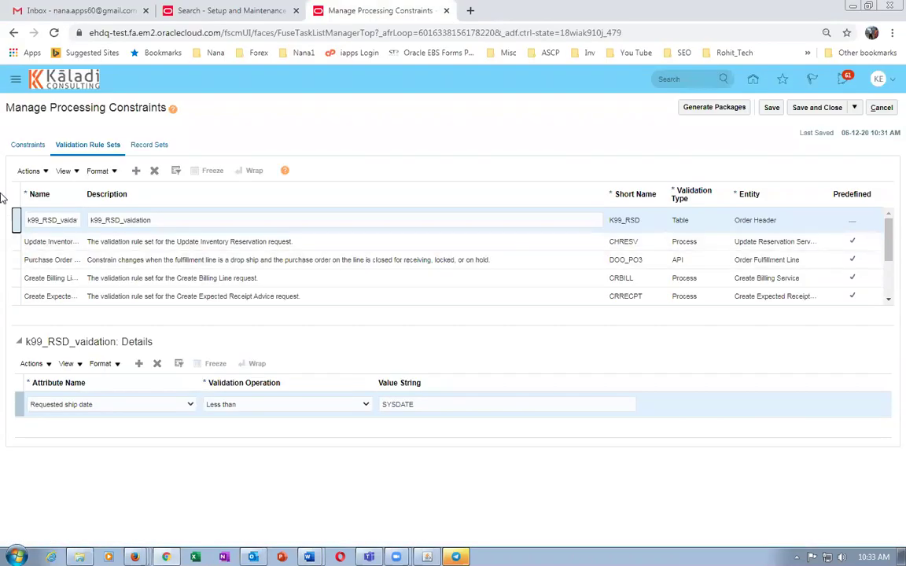
- Save the rule set and add a Constraints row named K99_RSD_CONSTRAINT
click(771, 109)
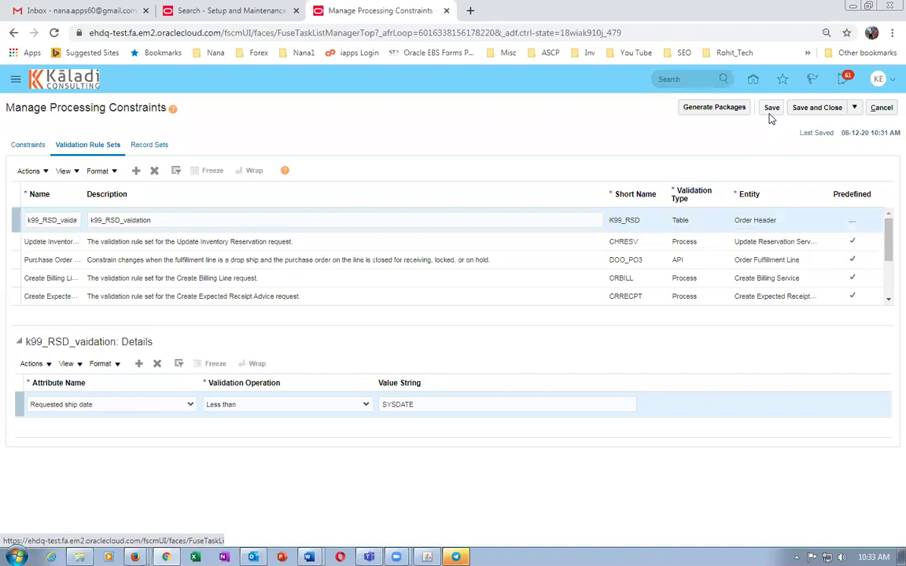
click(28, 145)
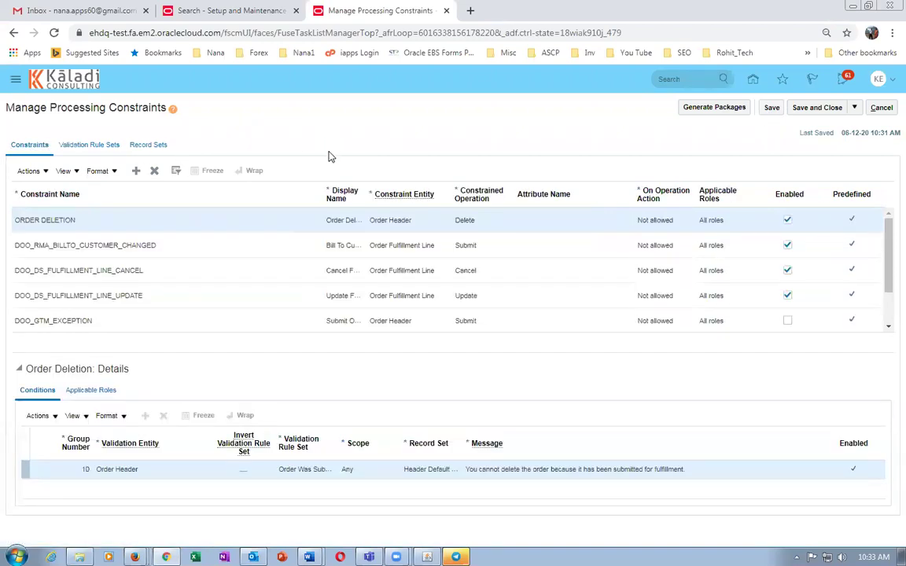
click(136, 171)
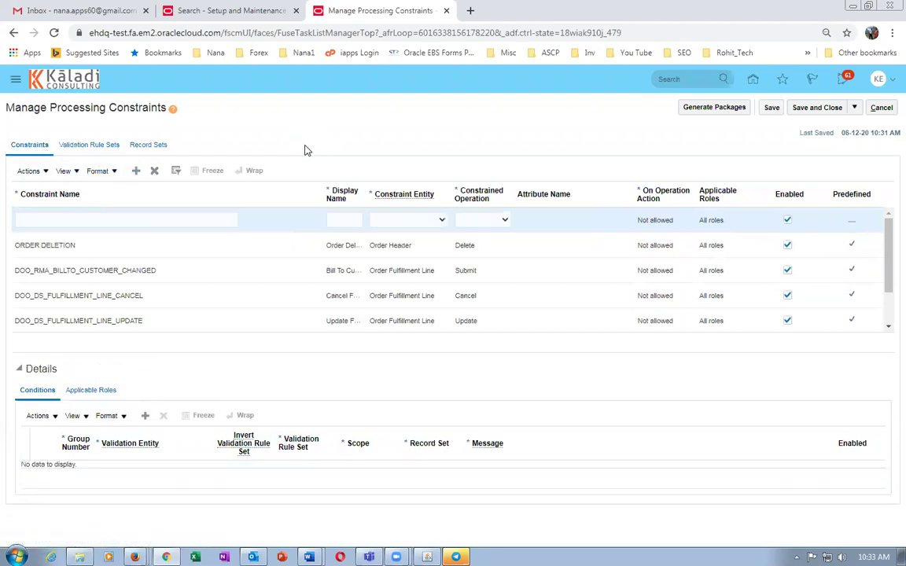
click(114, 220)
key(alt+Tab)
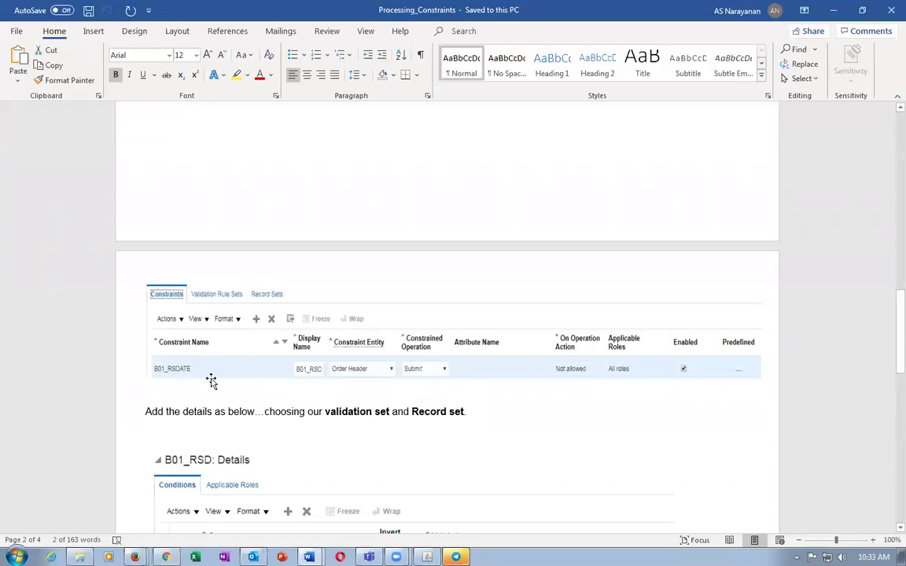
key(alt+Tab)
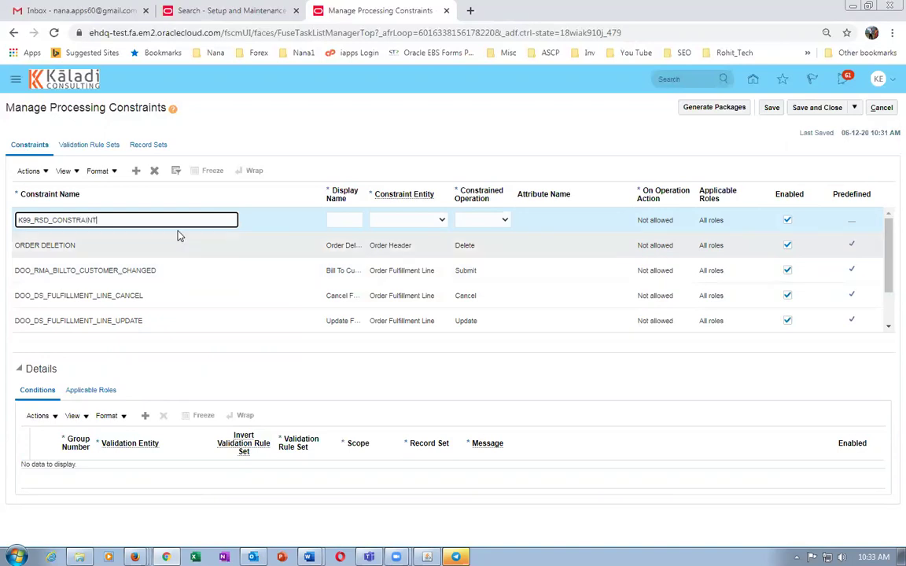
- Enter K99RSD as the constraint's display name
drag(138, 223, 19, 221)
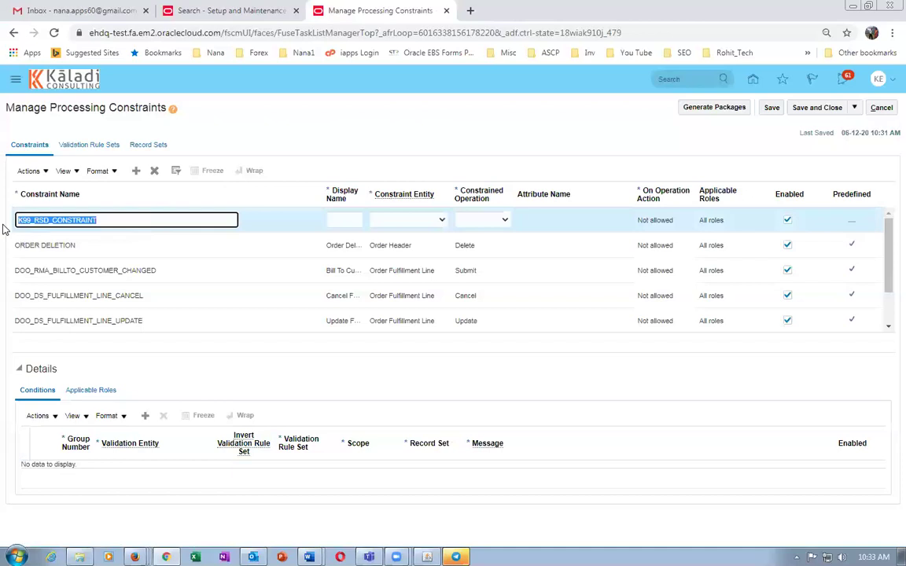
click(345, 219)
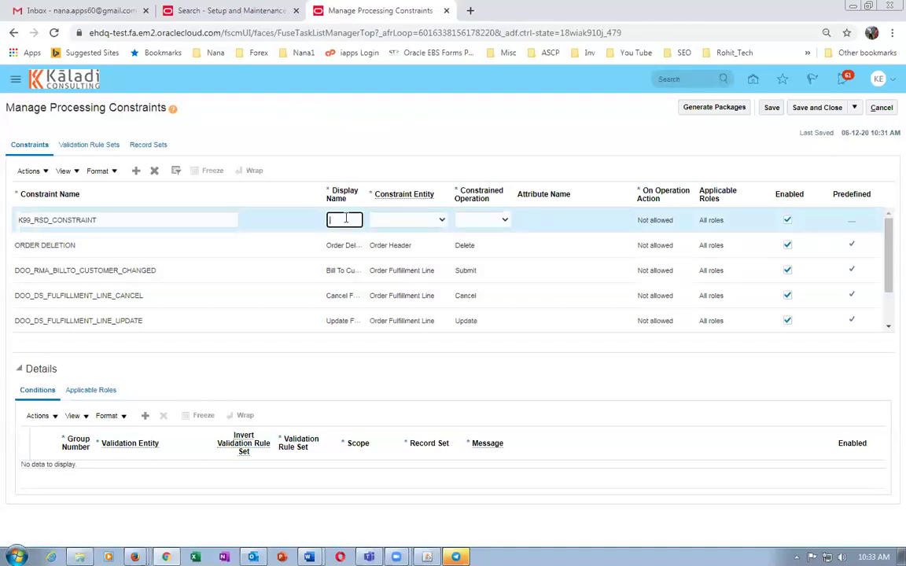
key(alt+Tab)
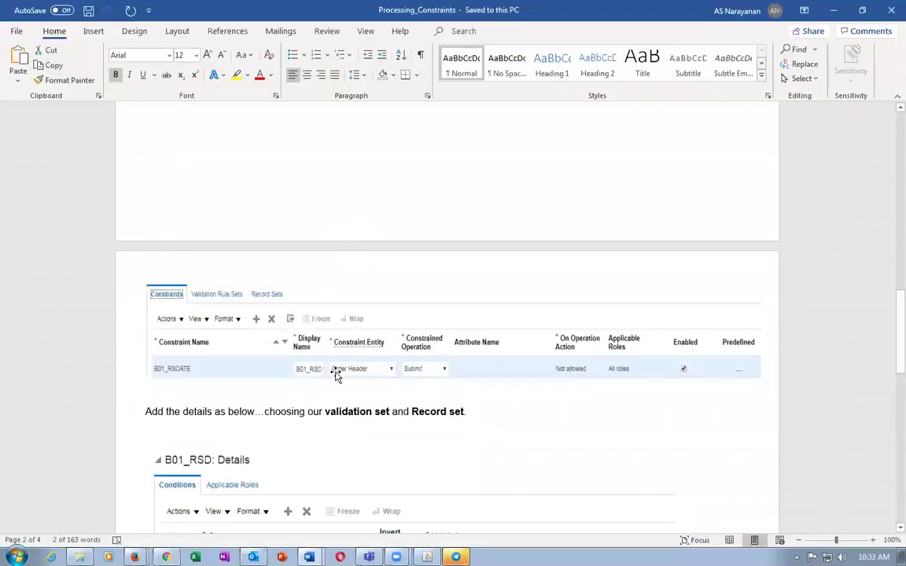
key(alt+Tab)
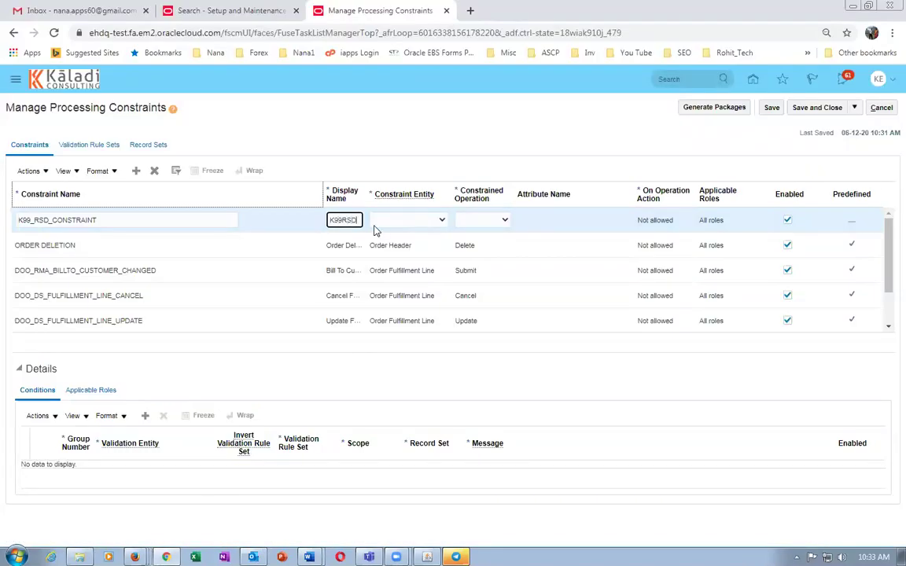
key(alt+Tab)
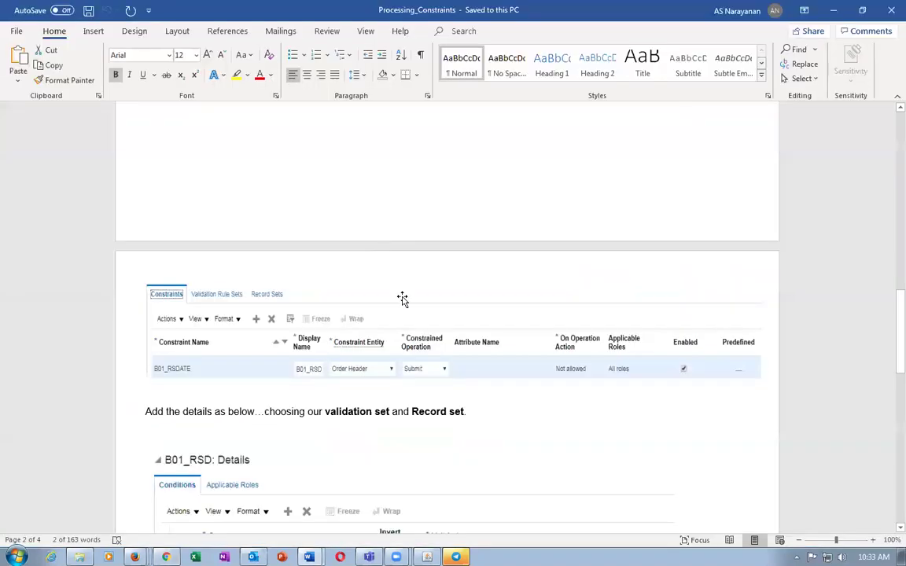
key(alt+Tab)
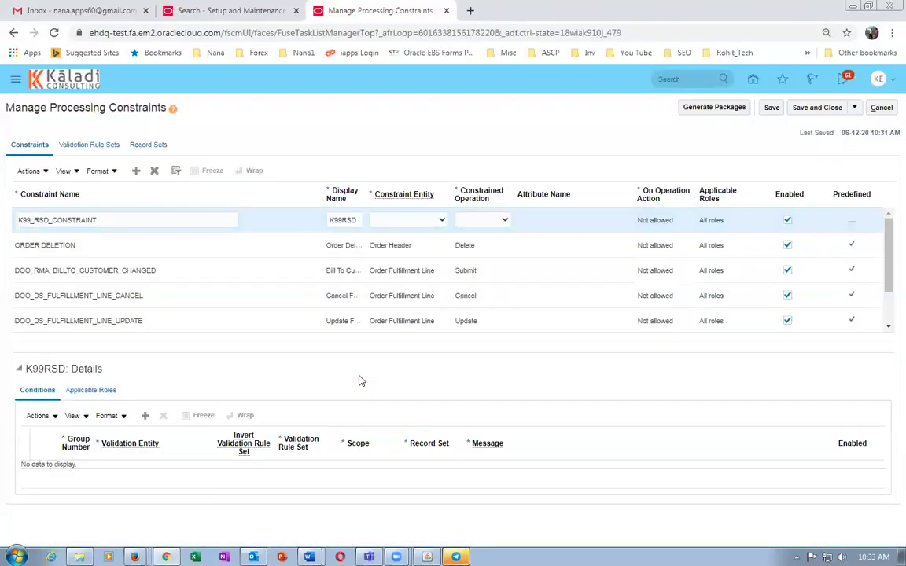
- Set the constraint entity to Order Header
click(419, 223)
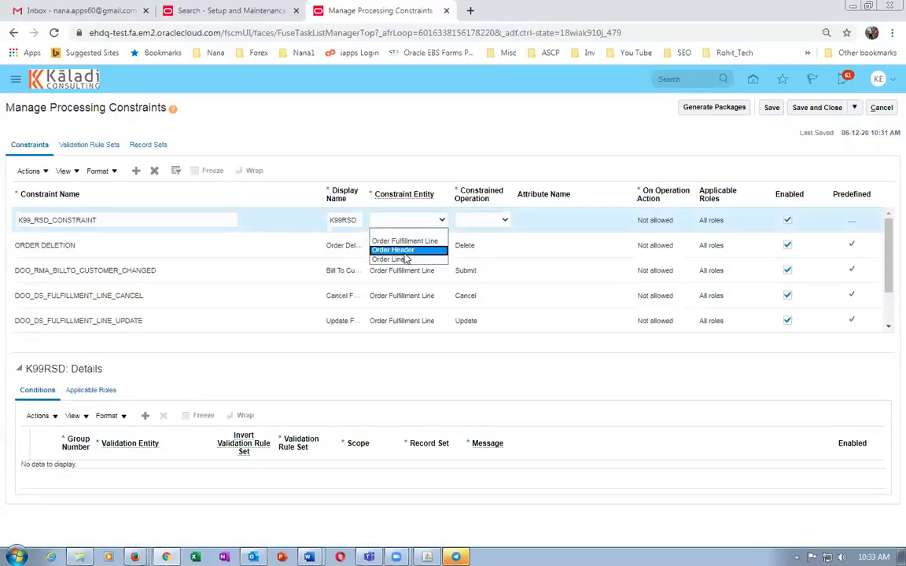
click(394, 250)
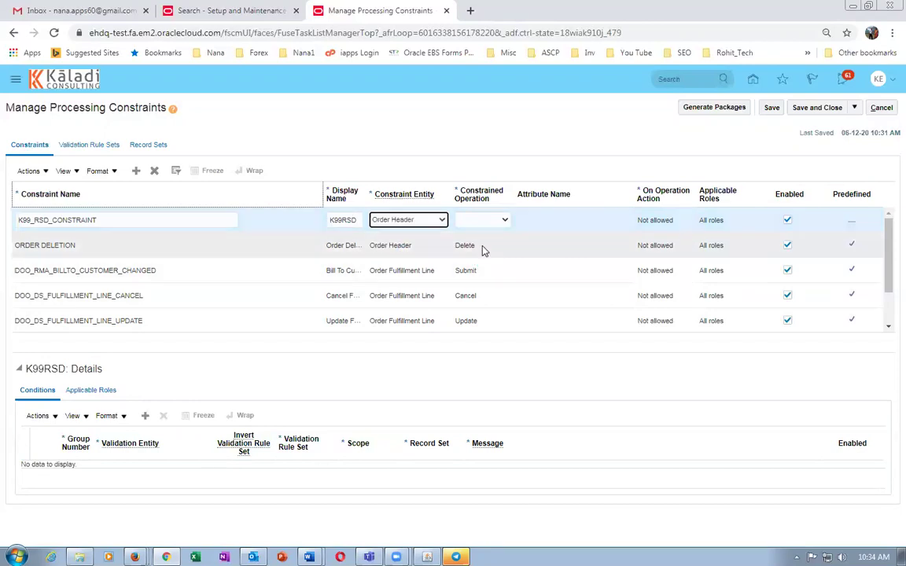
key(alt+Tab)
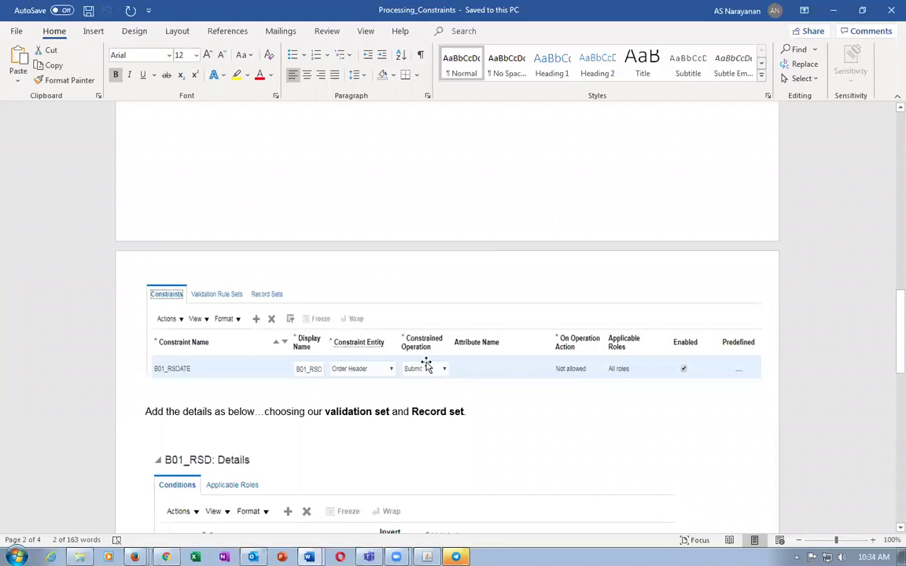
key(alt+Tab)
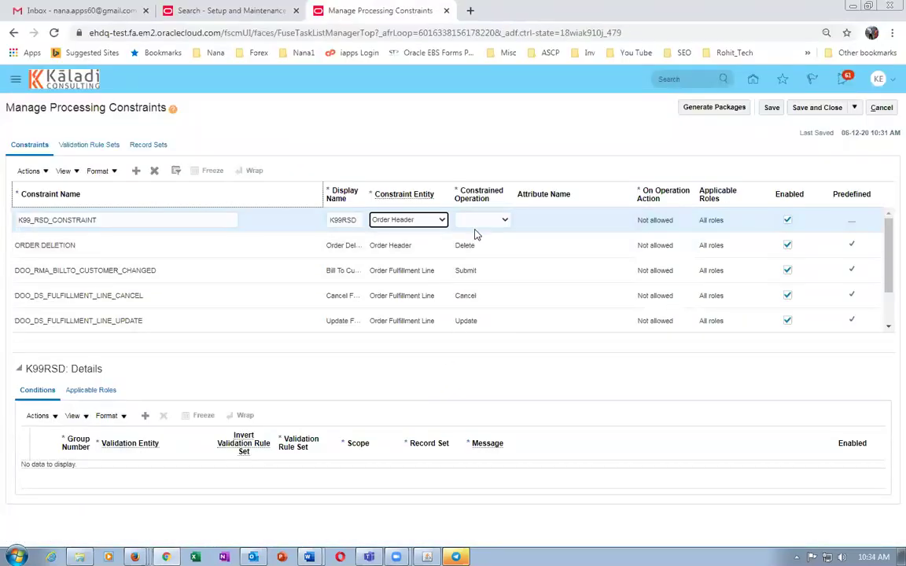
- Set the constrained operation to Submit and check it against the guide
click(479, 224)
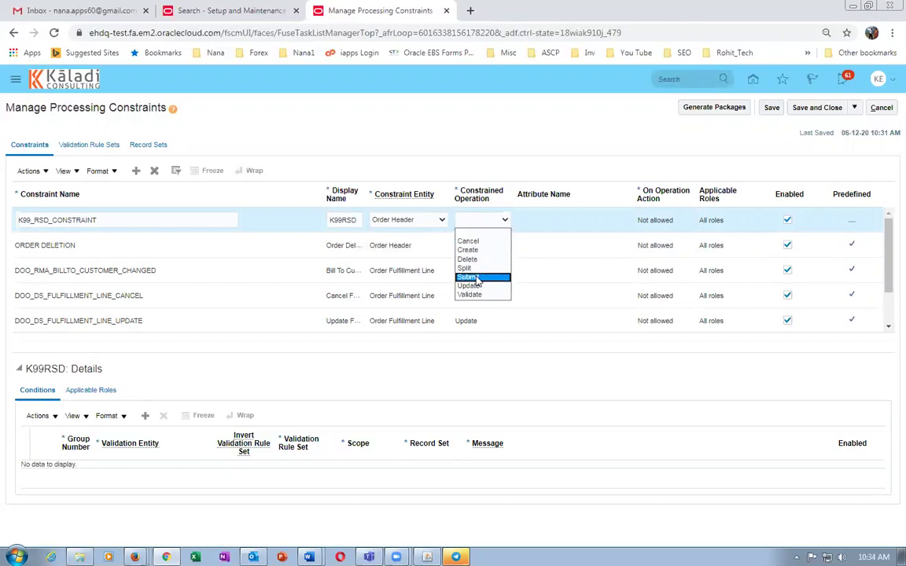
click(472, 276)
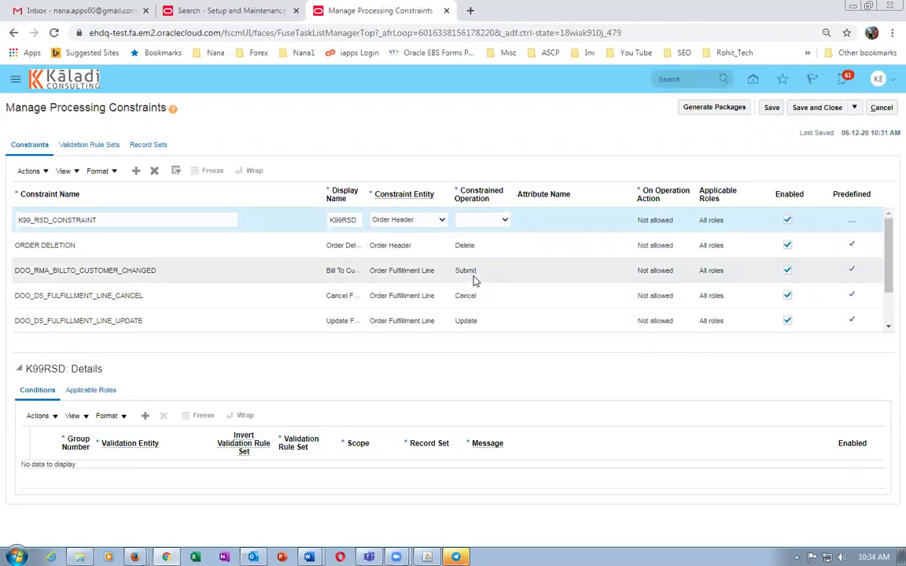
key(alt+Tab)
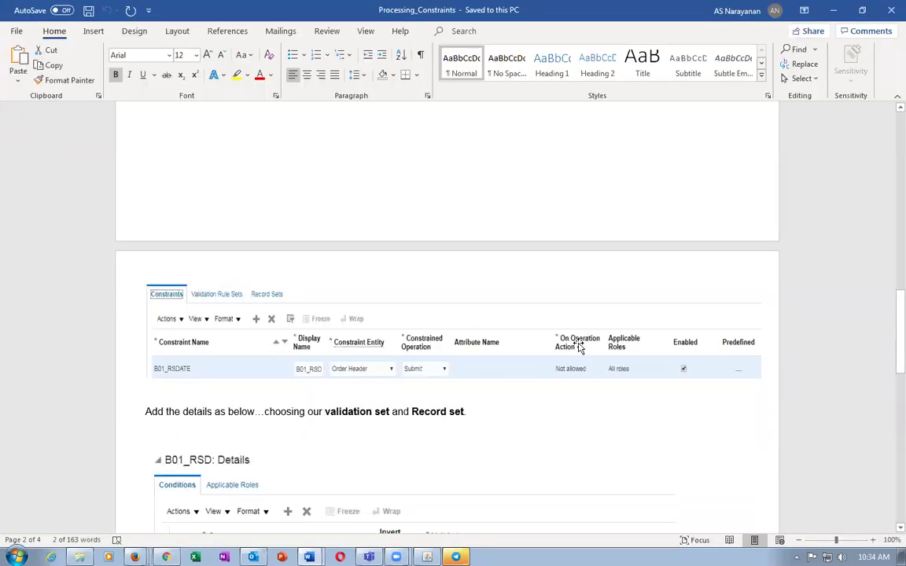
key(alt+Tab)
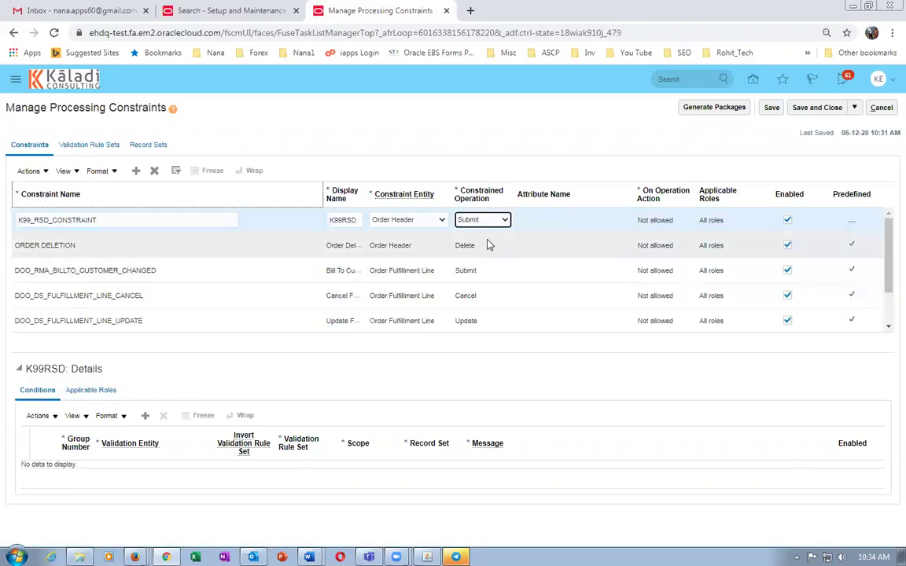
click(659, 223)
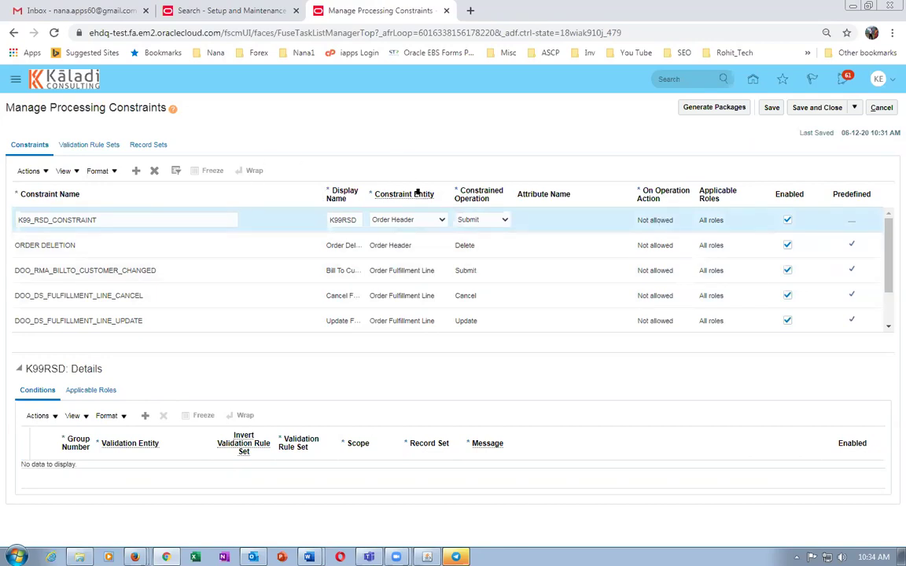
click(480, 221)
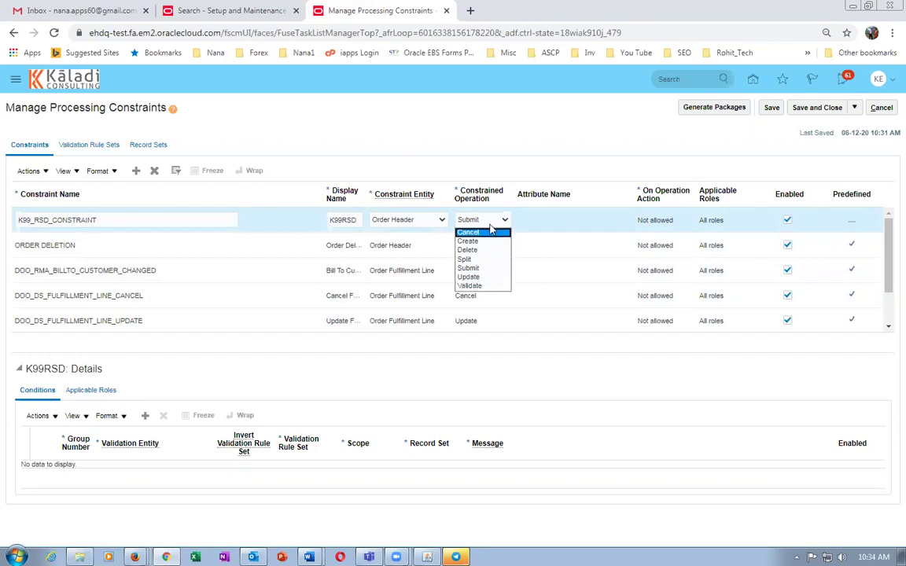
click(618, 225)
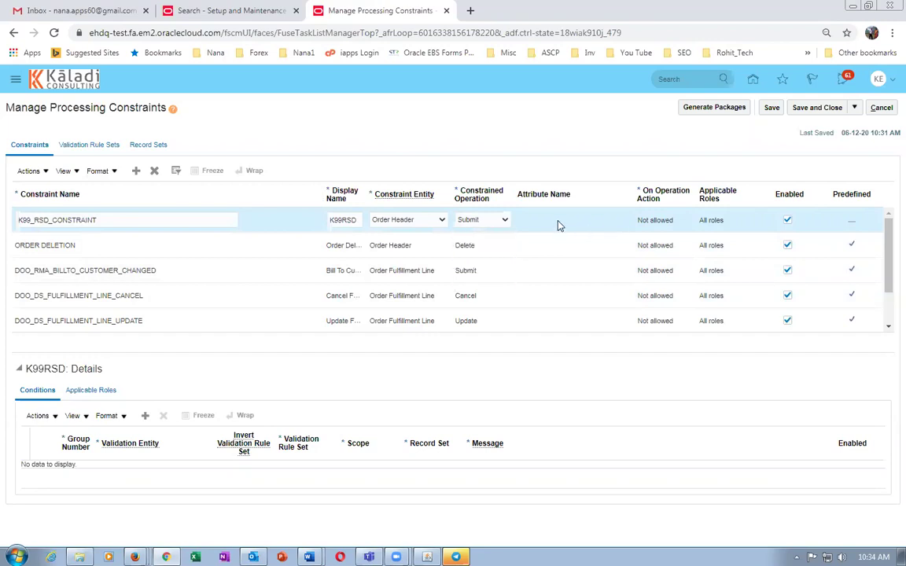
key(alt+Tab)
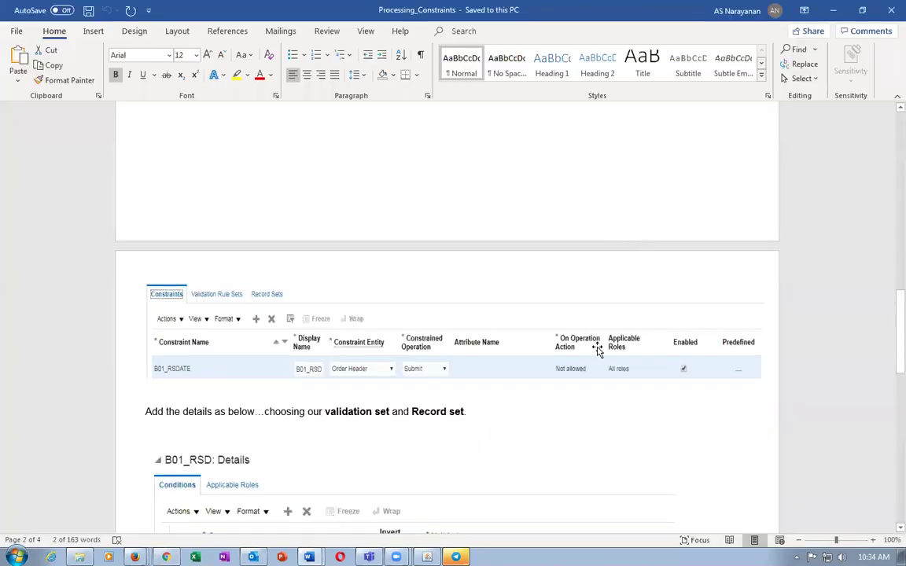
- Read the guide's 'validation set and Record set' instruction and example condition screenshot
click(575, 401)
scroll(557, 397, down, 2)
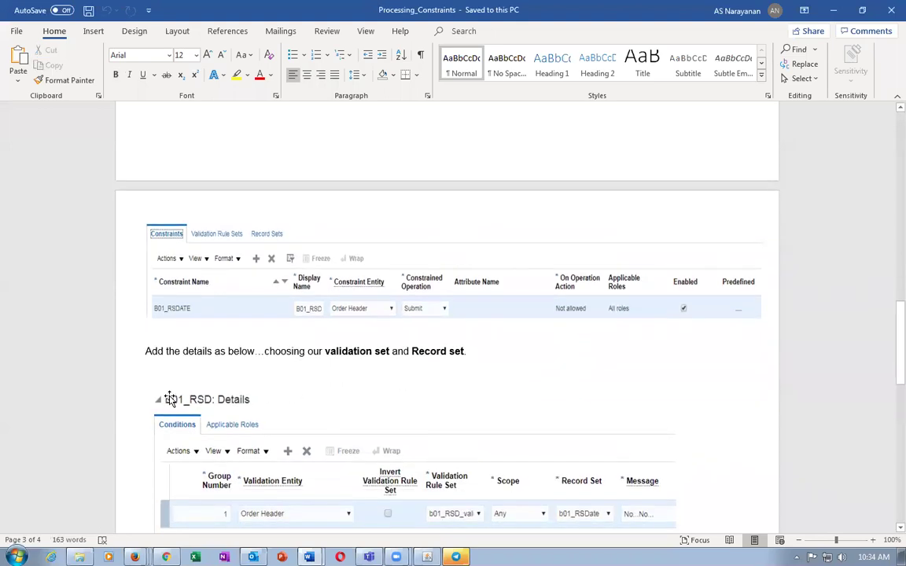
drag(340, 357, 388, 356)
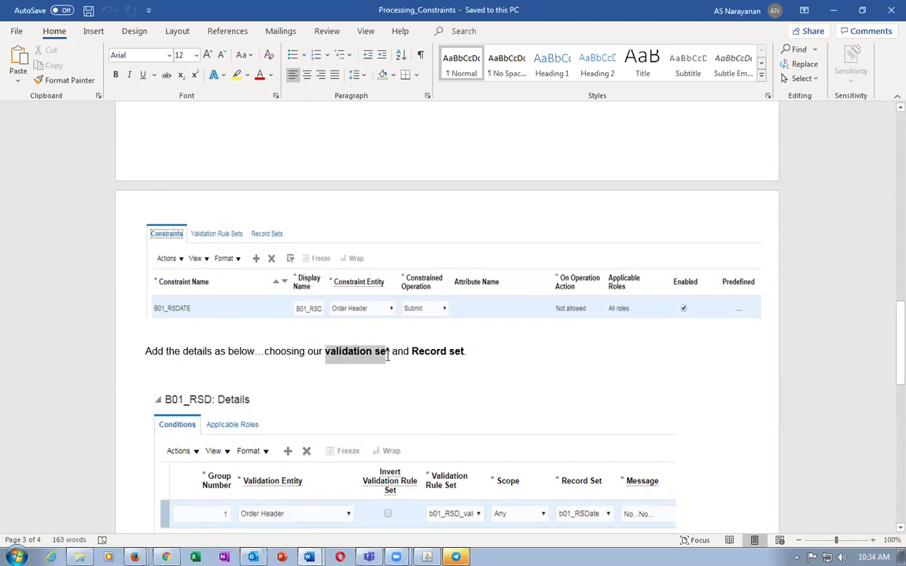
drag(388, 356, 454, 359)
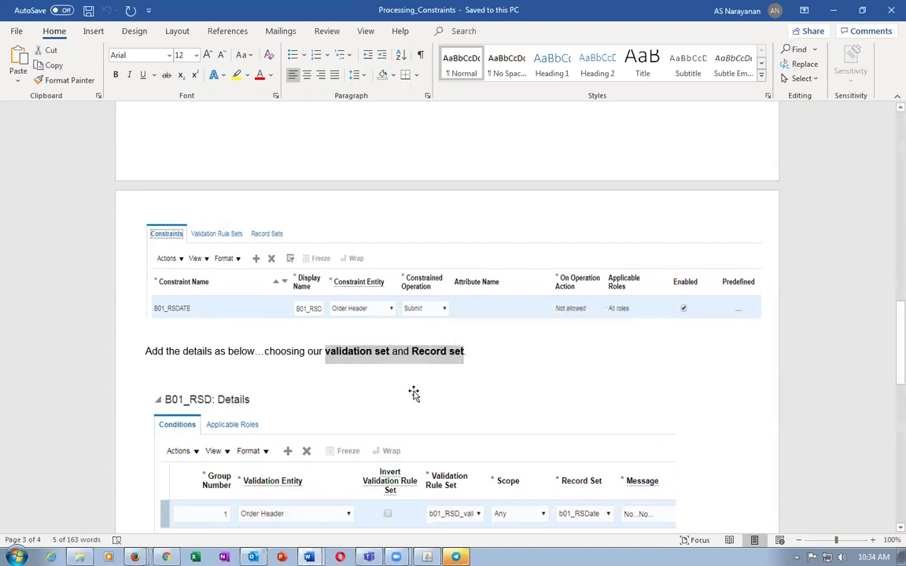
click(366, 410)
key(alt+Tab)
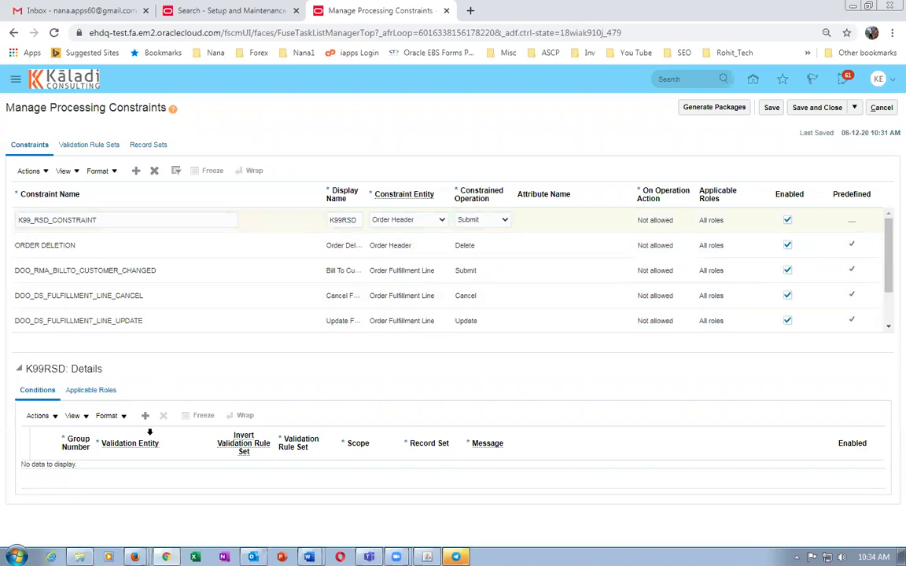
- Add a K99RSD condition with group number 1 and validation entity Order Header
click(145, 416)
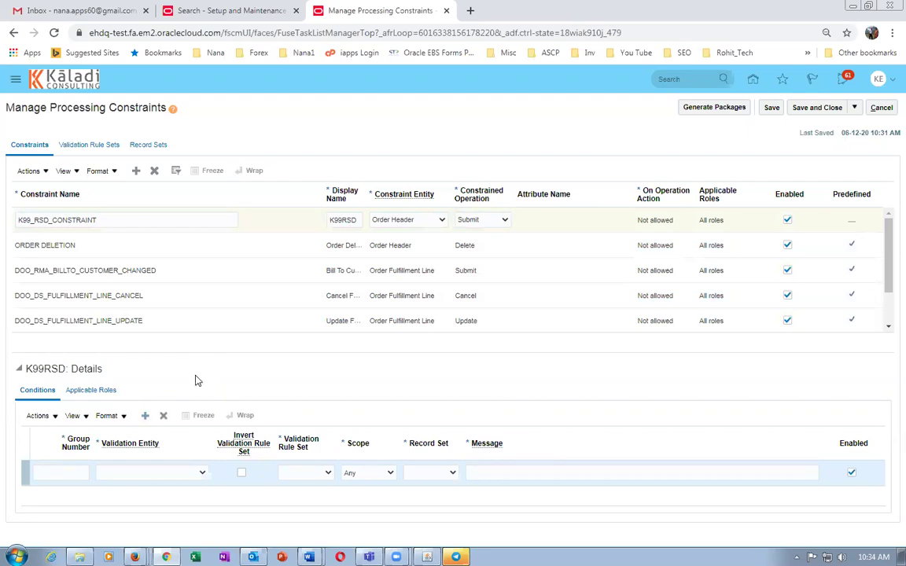
key(alt+Tab)
scroll(194, 374, down, 3)
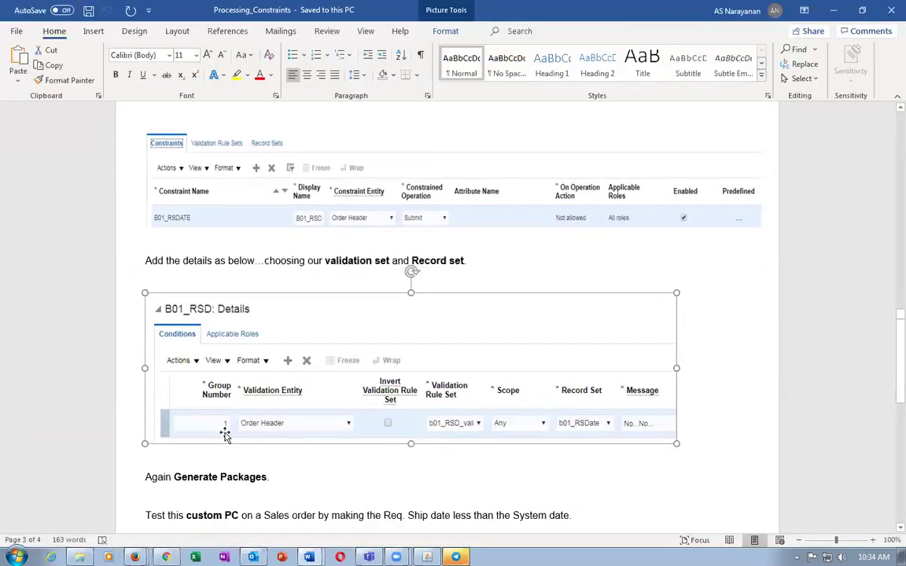
key(alt+Tab)
click(74, 472)
text(1)
click(176, 475)
click(192, 475)
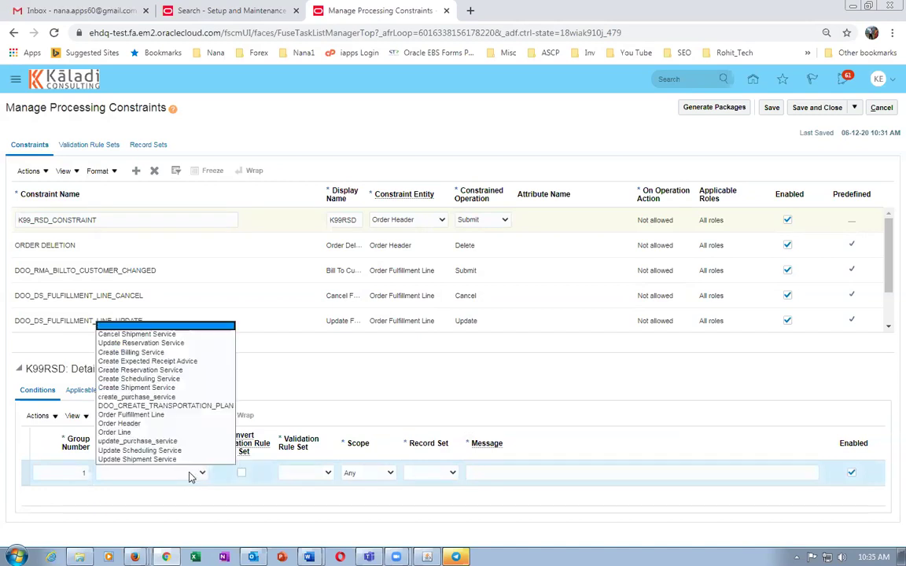
click(154, 426)
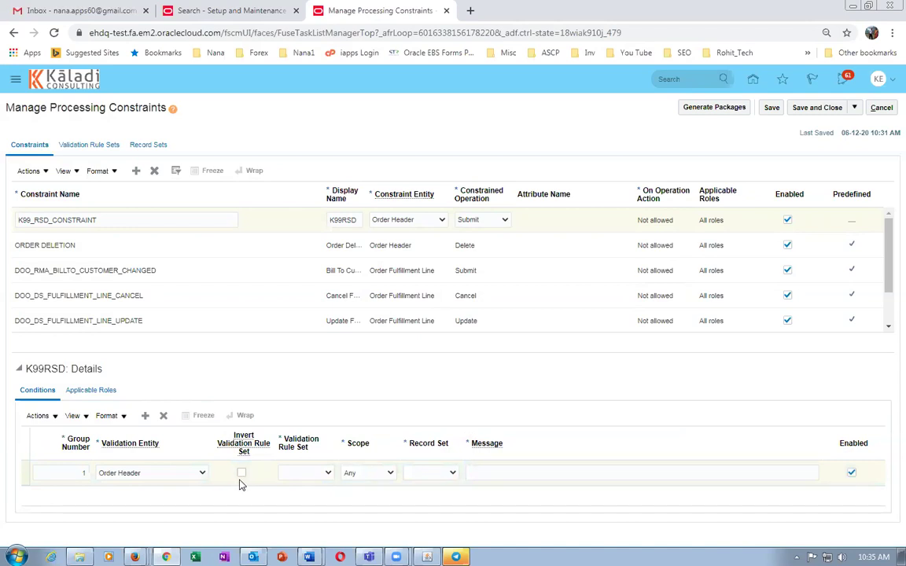
- Leave the rule set empty, attempt Generate Packages, and dismiss the missing-values error
key(alt+Tab)
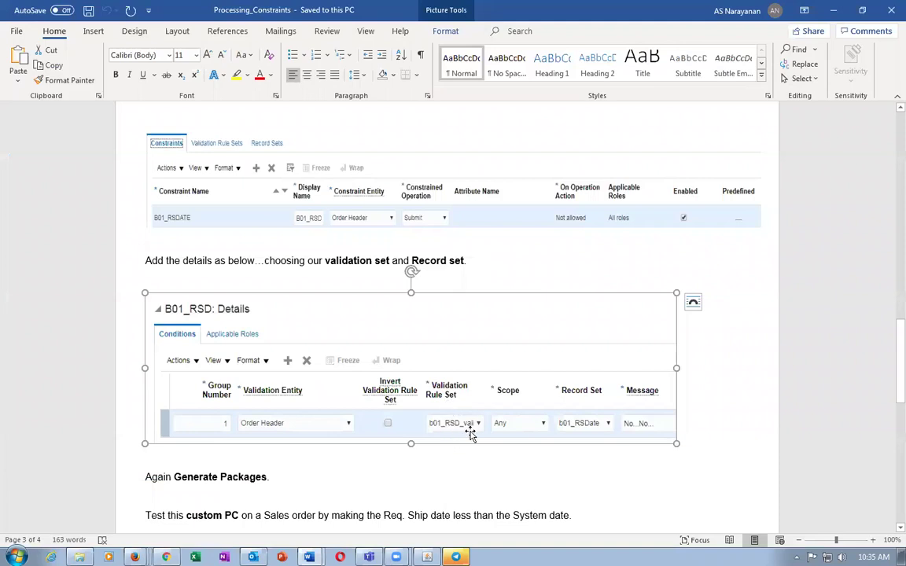
key(alt+Tab)
click(308, 474)
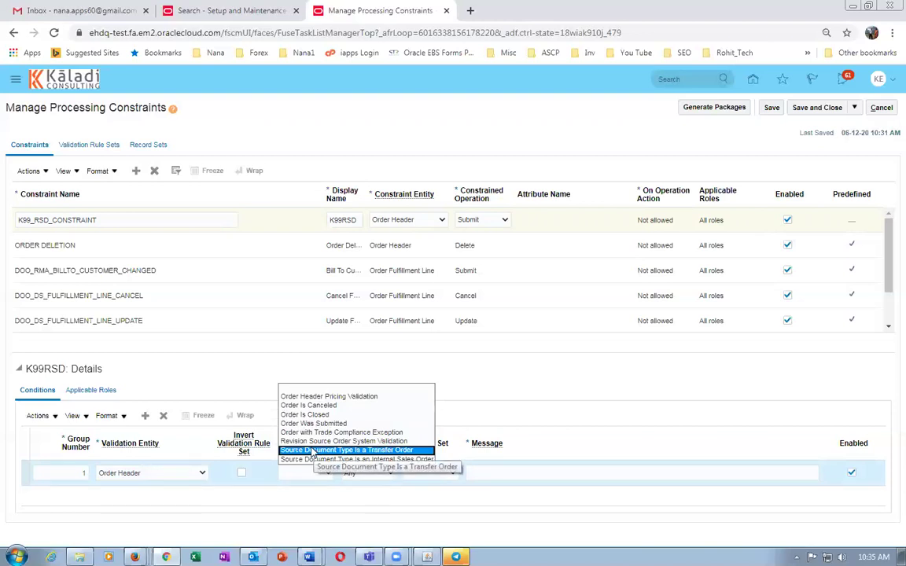
click(219, 340)
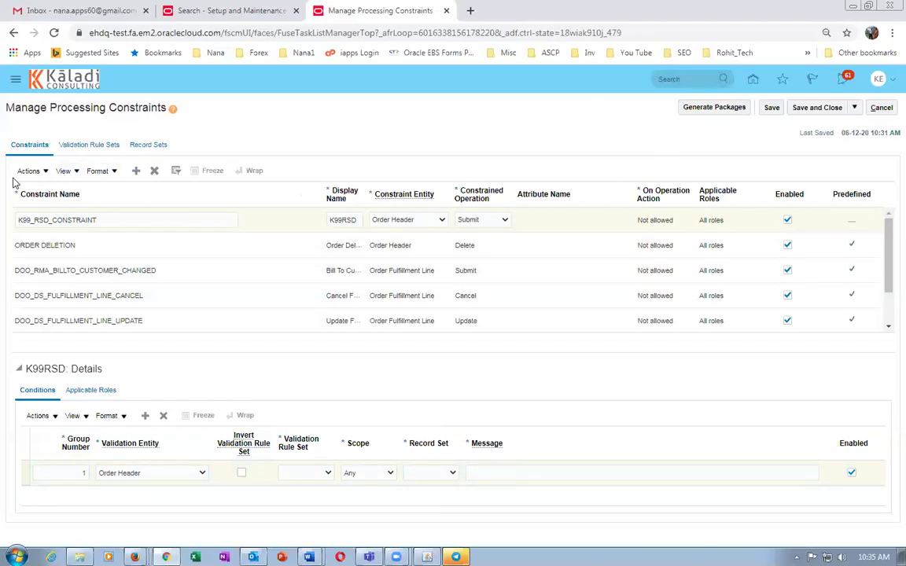
click(716, 108)
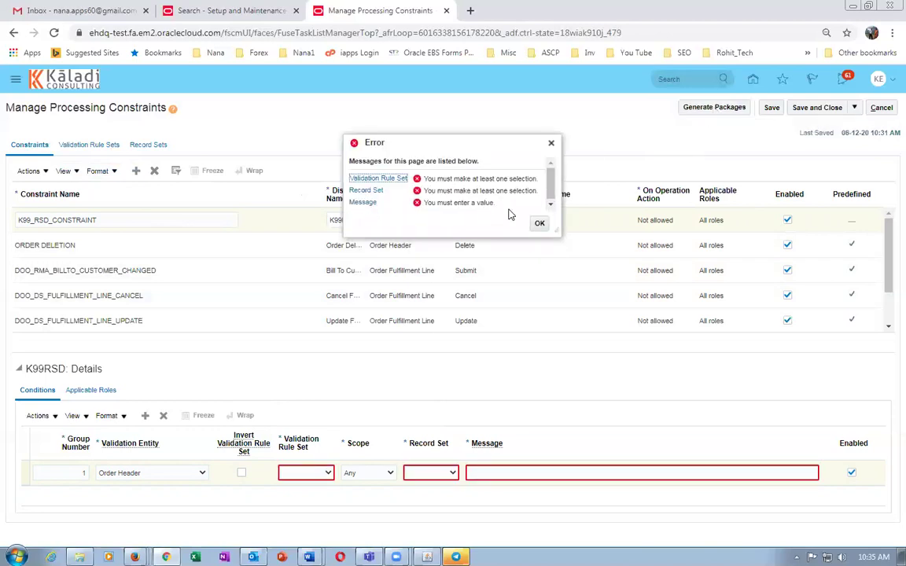
click(540, 223)
click(25, 473)
- Delete the incomplete condition row and save the constraints
click(164, 416)
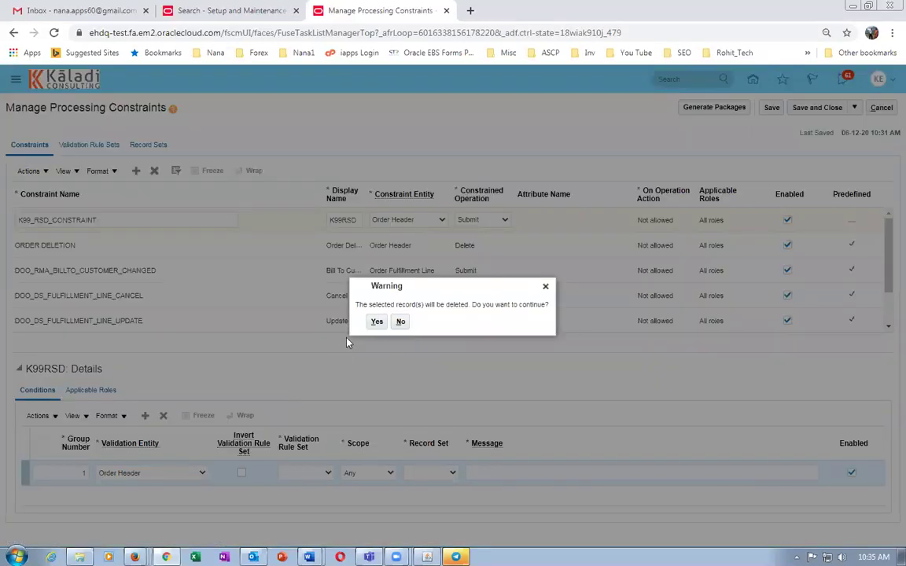
click(377, 322)
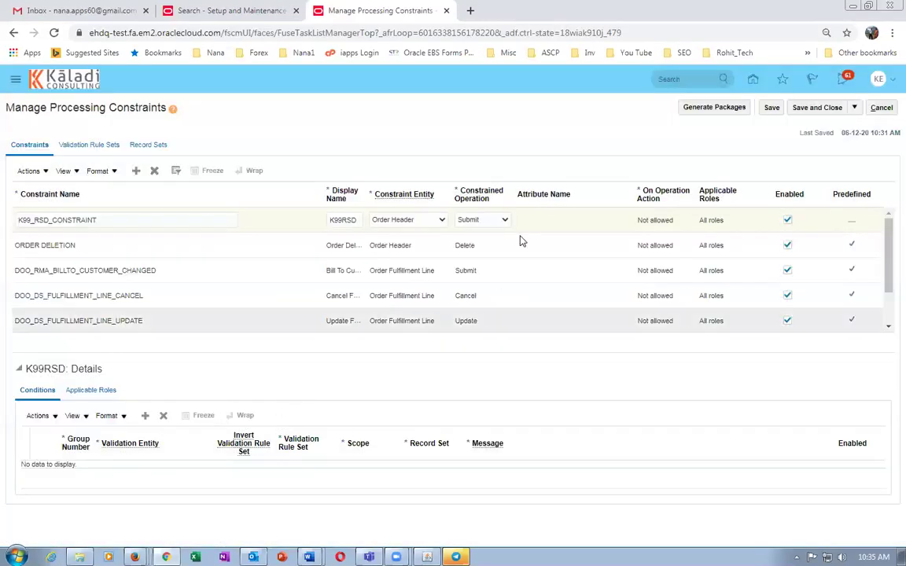
click(771, 108)
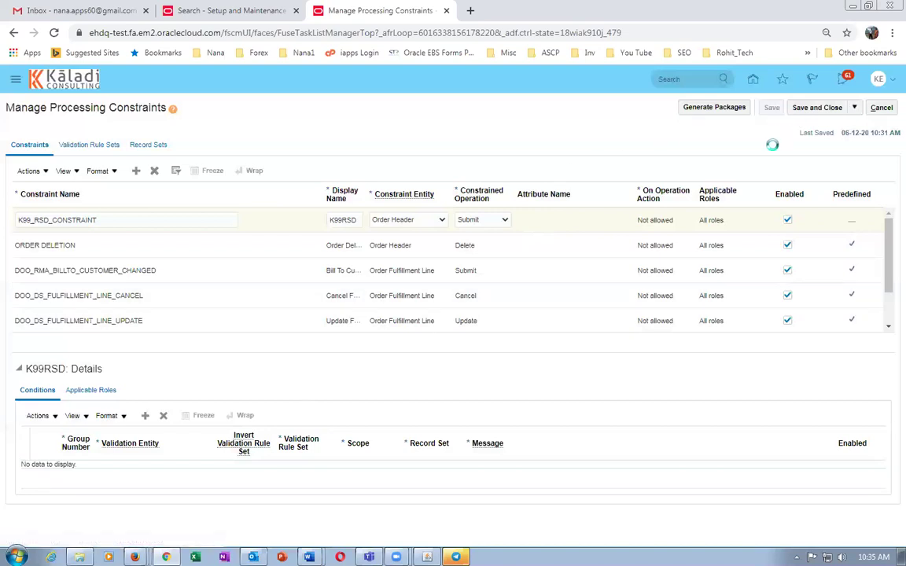
- Submit constraint package generation for K99_RSD_CONSTRAINT and close the confirmation
click(126, 228)
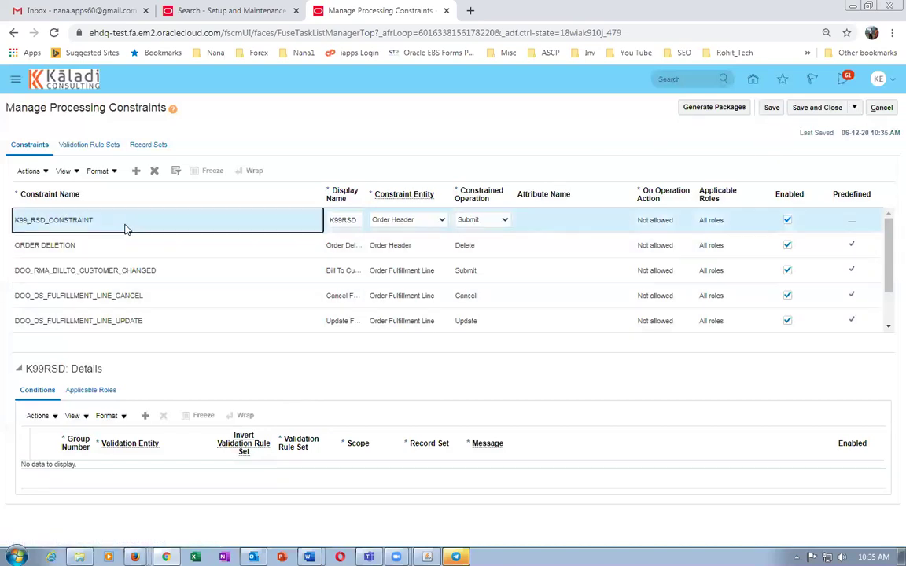
click(704, 110)
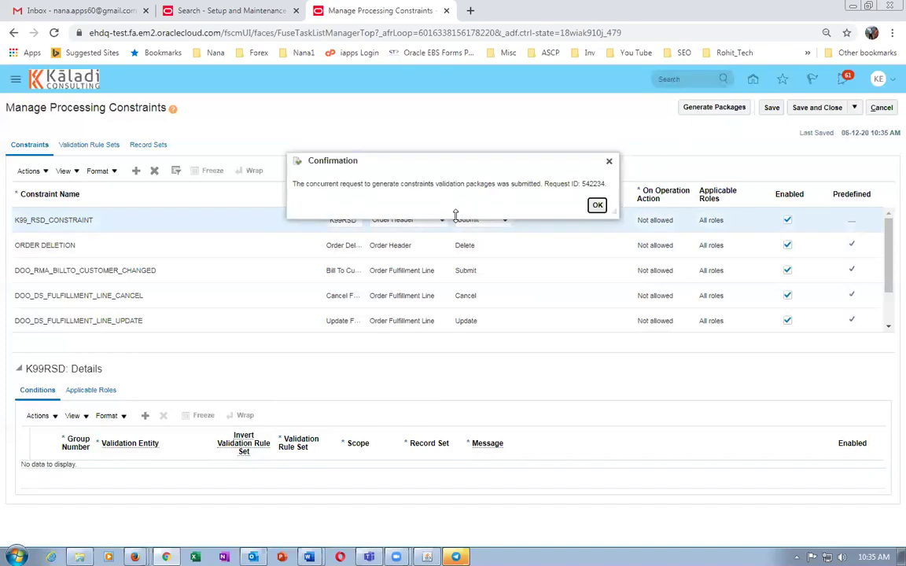
drag(388, 187, 553, 193)
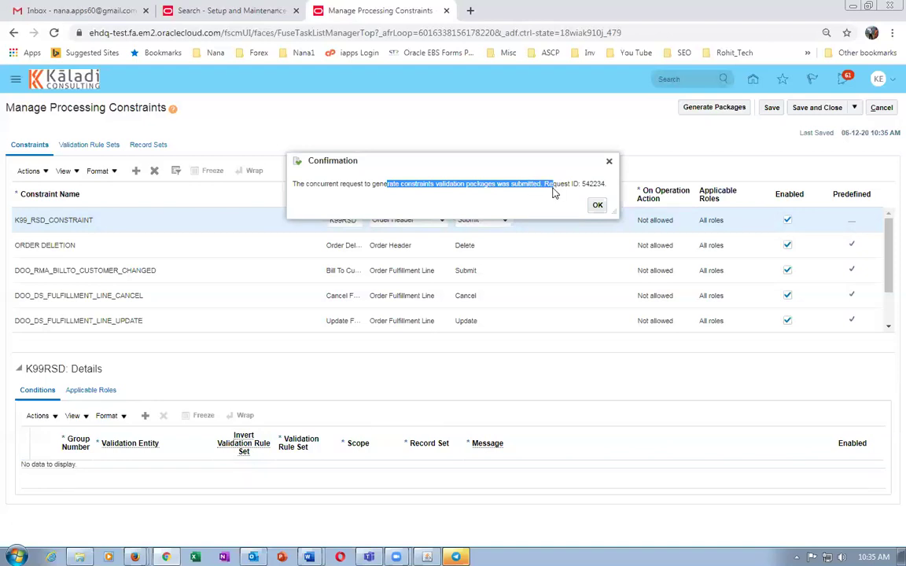
click(598, 204)
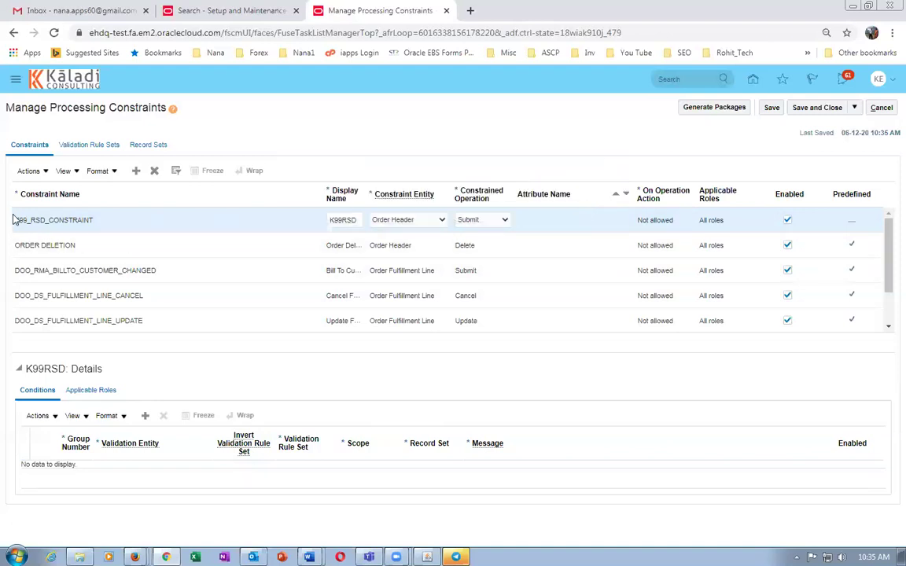
click(134, 221)
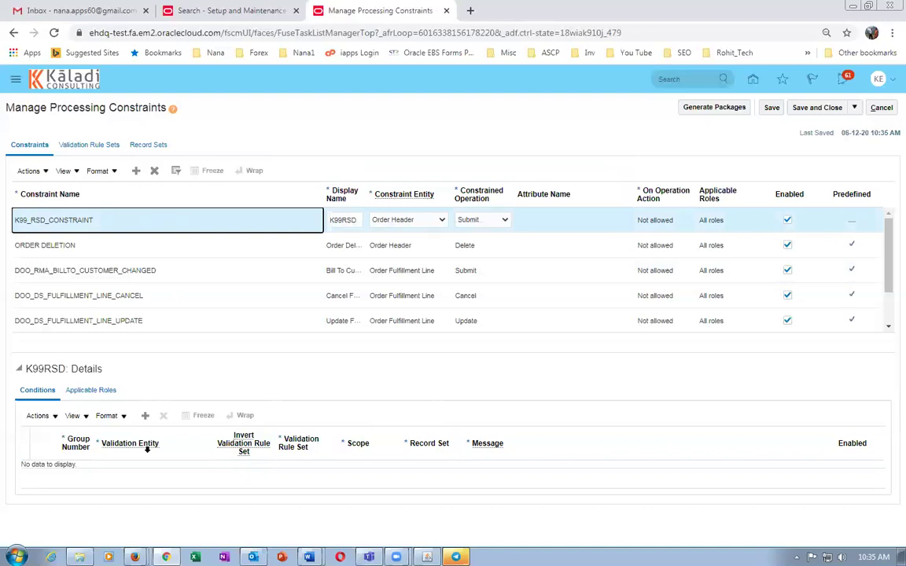
- Add a new condition with group 1 and validation entity Order Header
click(145, 416)
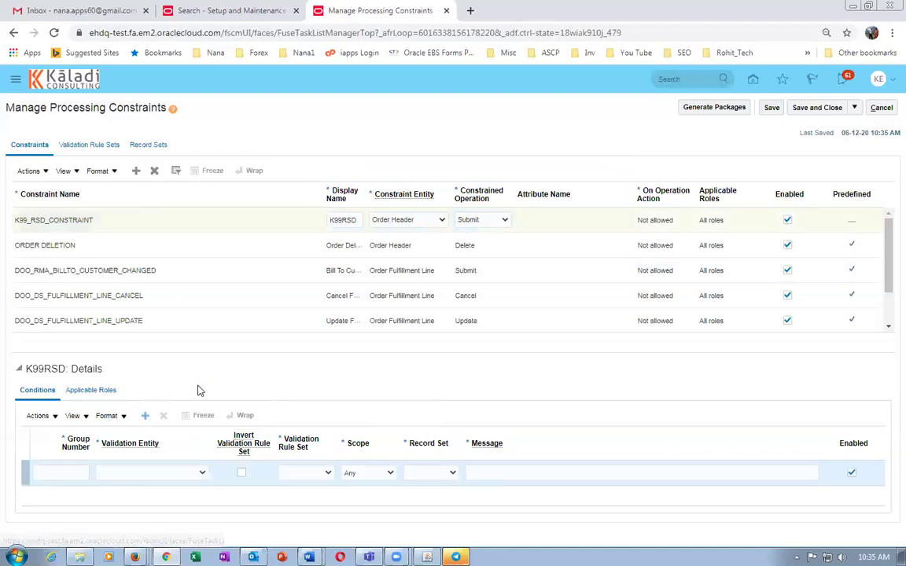
click(83, 472)
text(1)
key(Tab)
click(152, 475)
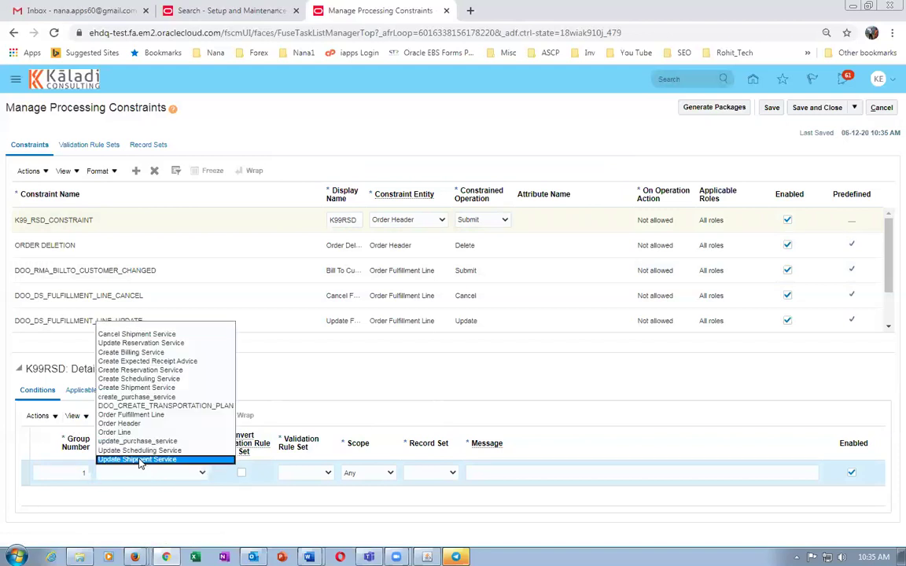
click(122, 423)
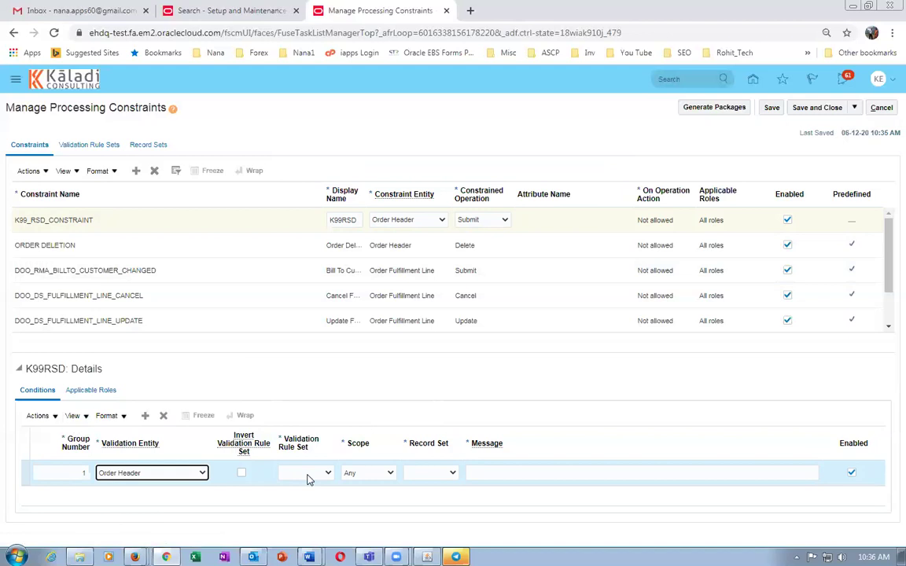
- Leave the validation rule set unchosen and cancel the unsaved changes
click(309, 480)
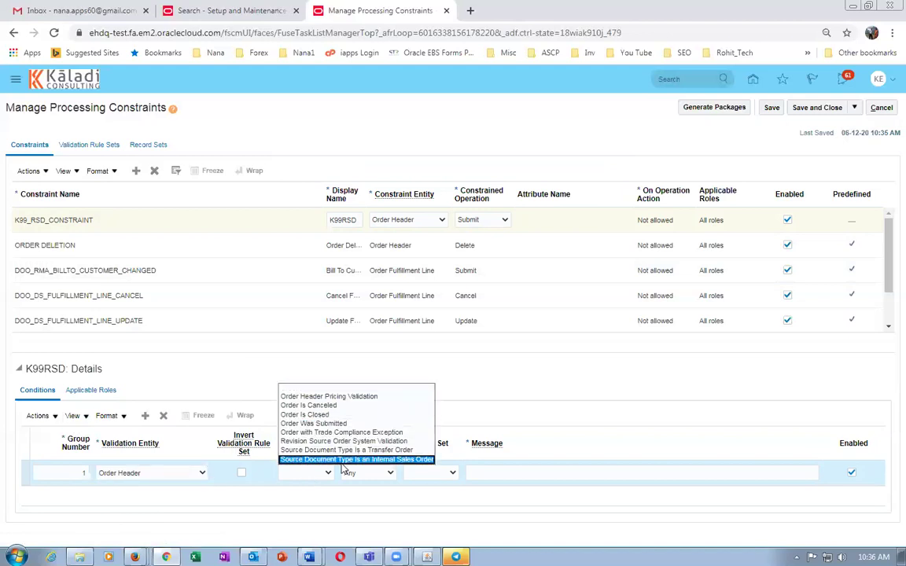
click(461, 385)
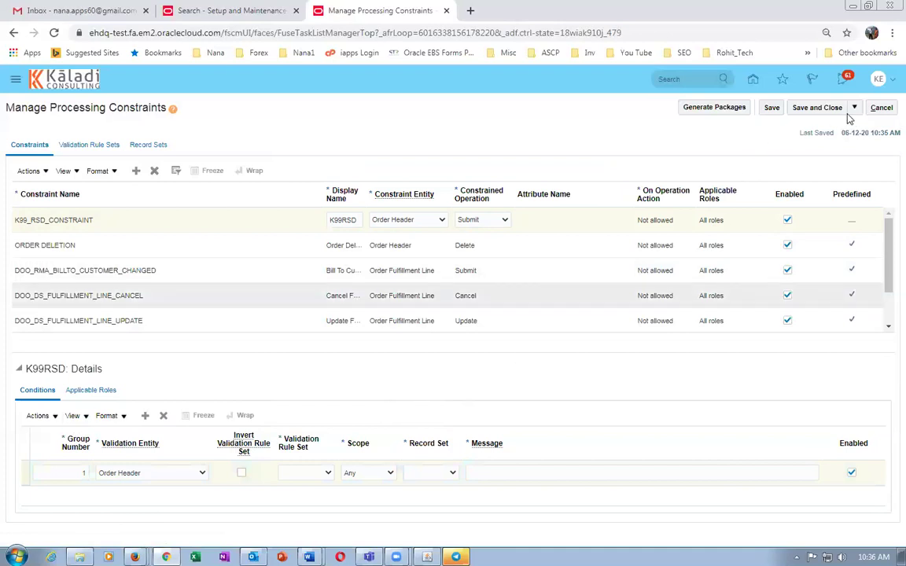
click(306, 474)
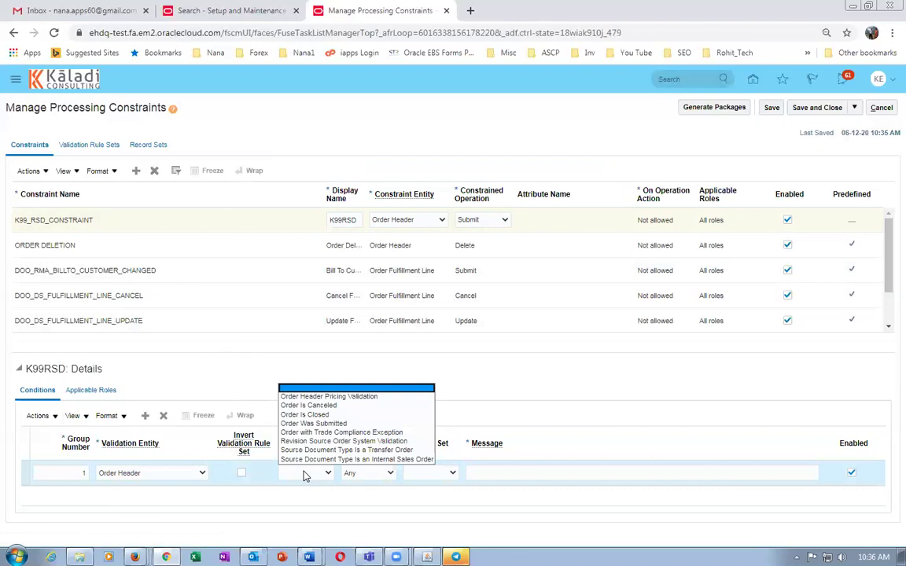
click(272, 365)
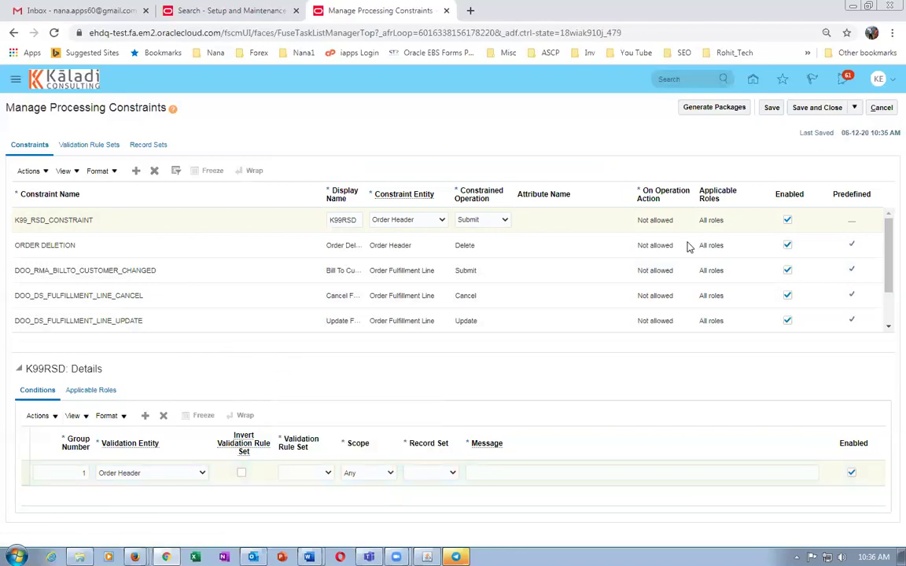
click(883, 110)
- In a duplicated tab, verify Generate Constraint Packages succeeded, then reopen Manage Processing Constraints
right_click(379, 12)
click(403, 71)
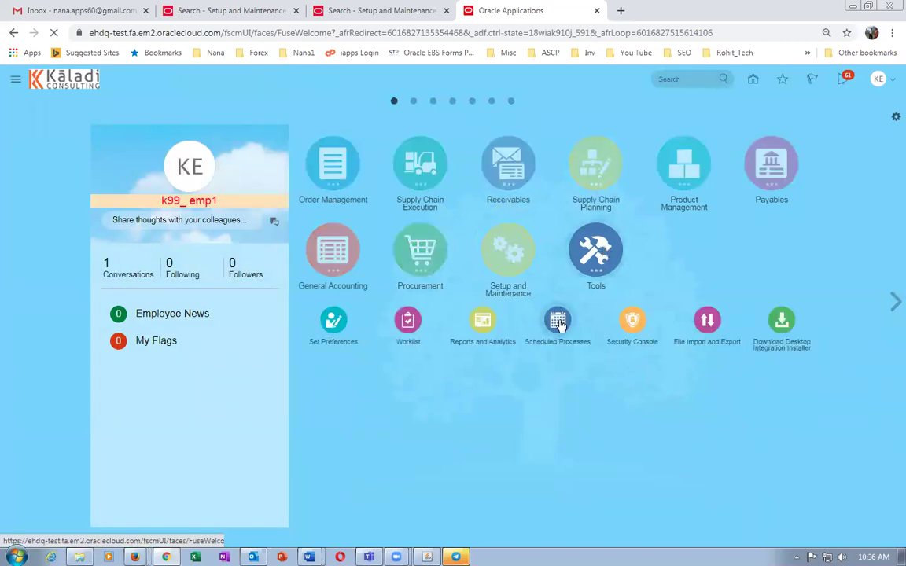
click(557, 323)
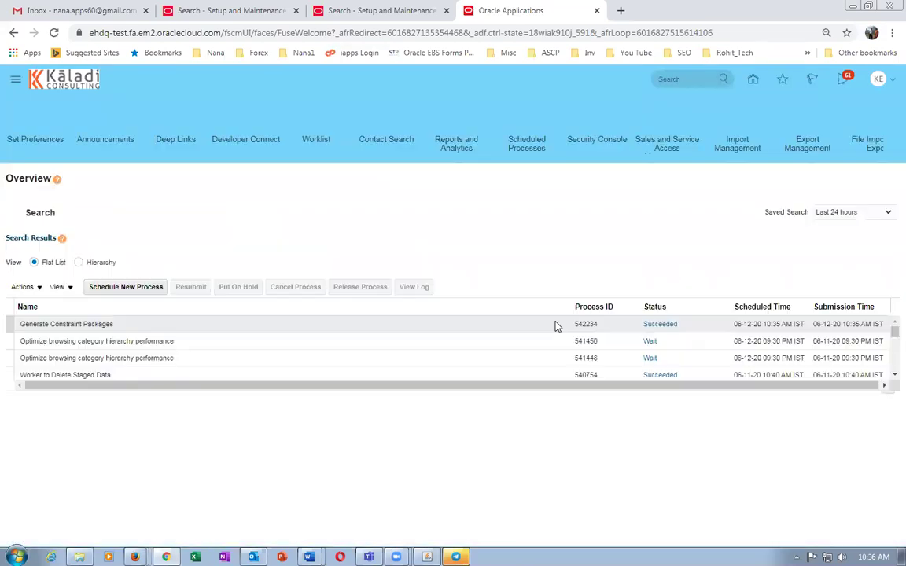
click(91, 324)
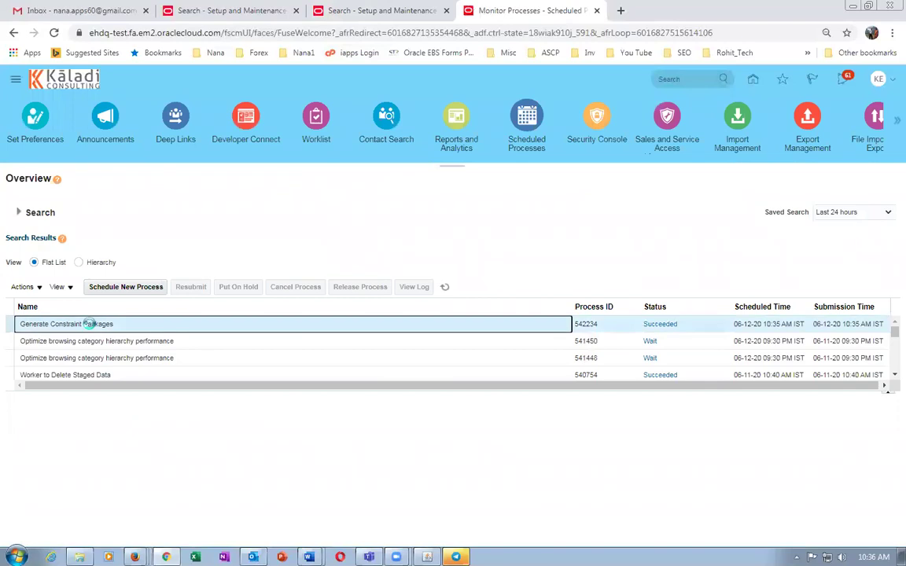
click(331, 13)
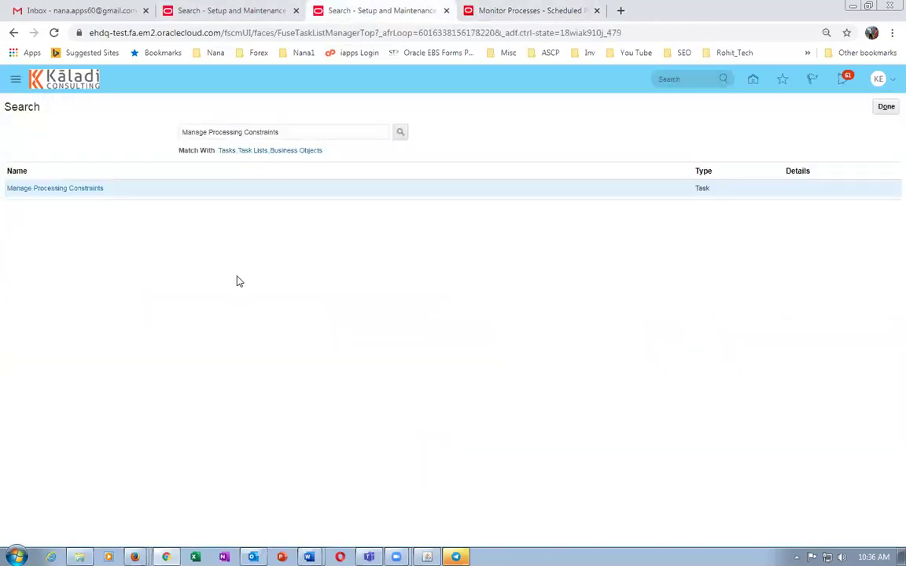
click(45, 191)
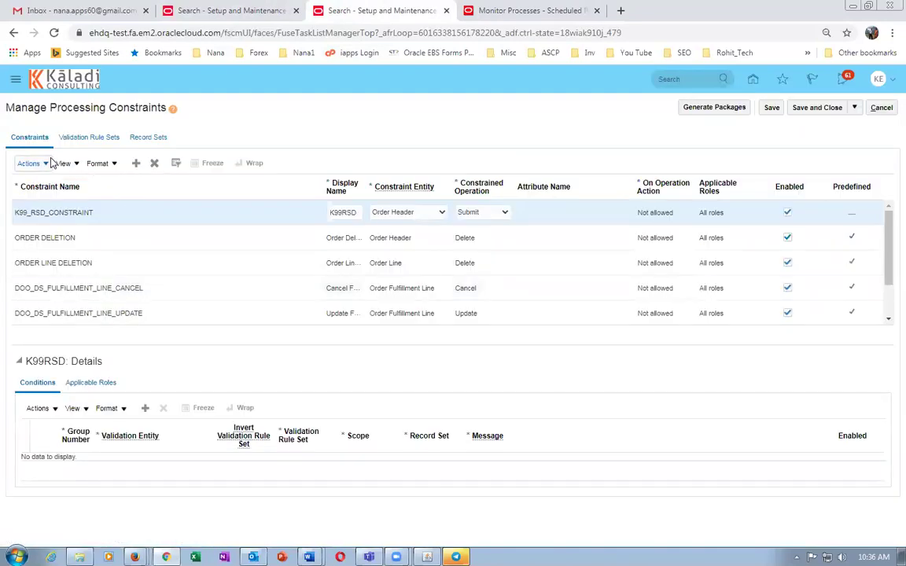
- Add a condition to K99_RSD_CONSTRAINT with group 1 and validation entity Order Header
click(156, 219)
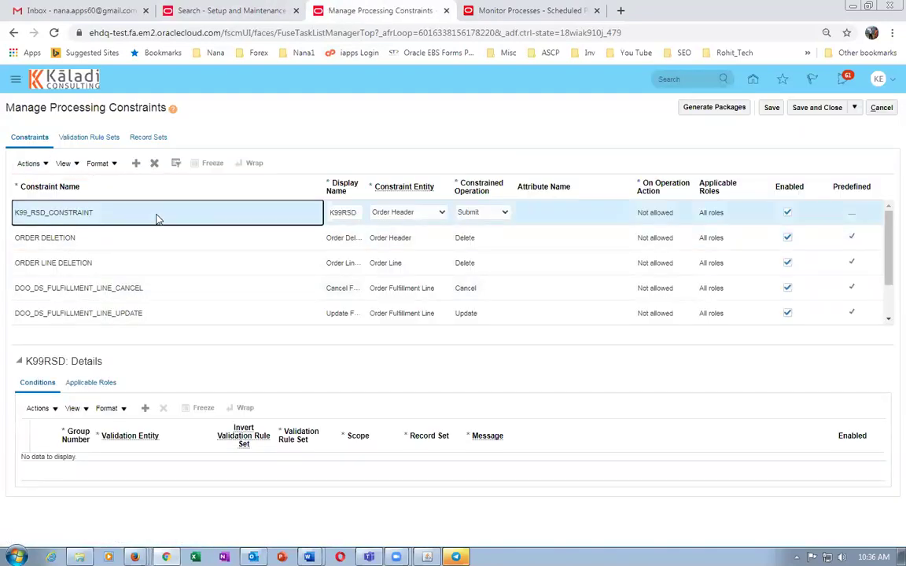
click(145, 408)
click(69, 468)
text(1)
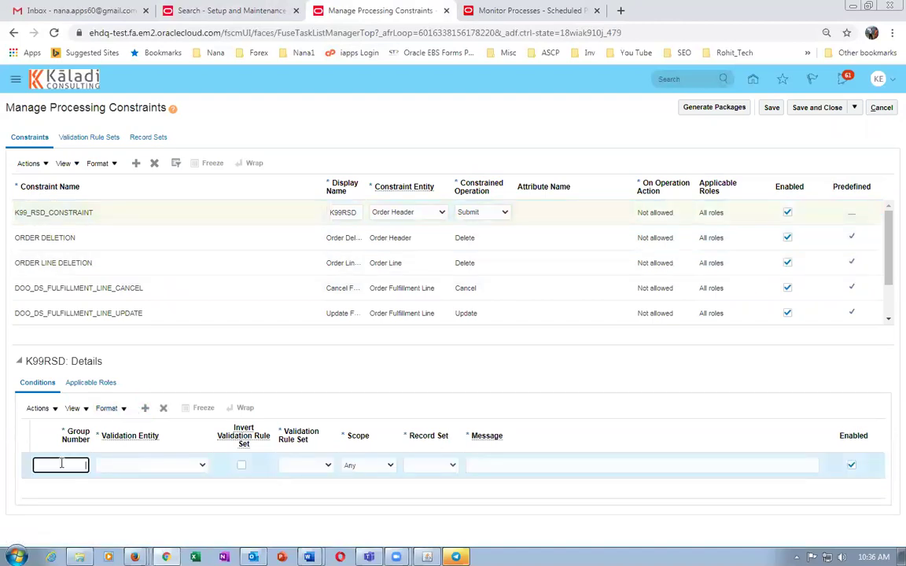
click(160, 471)
click(160, 472)
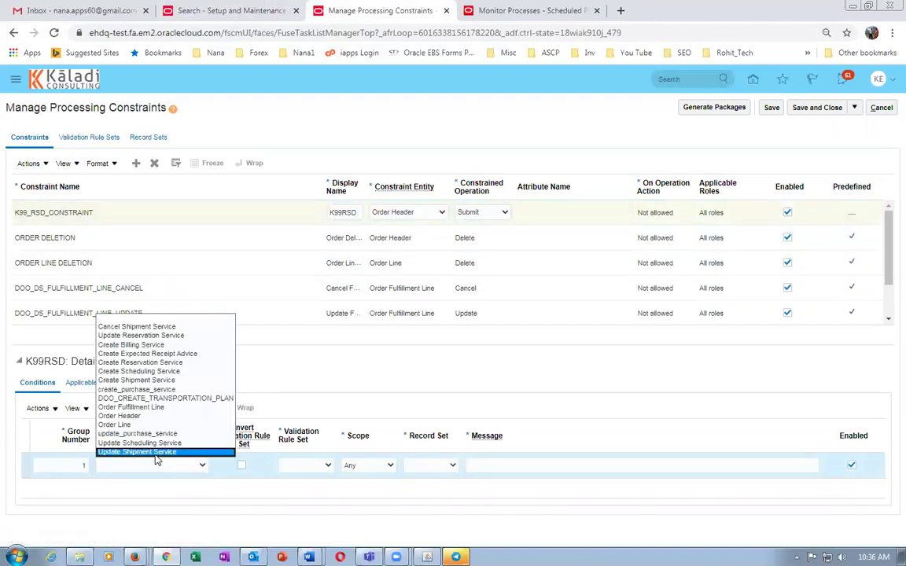
click(135, 384)
- Choose validation rule set k99_RSD_vaidation and record set k99_RSDate
click(305, 471)
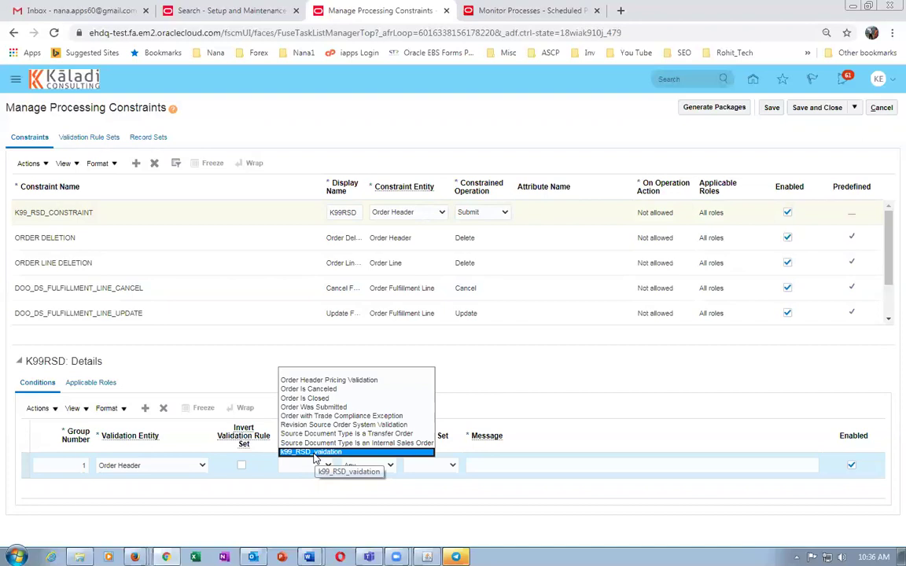
click(315, 453)
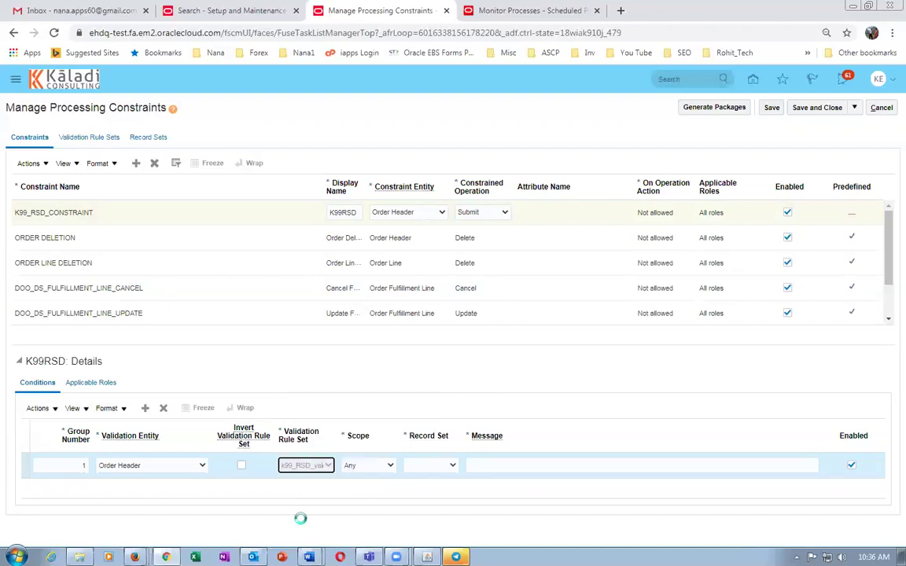
key(alt+Tab)
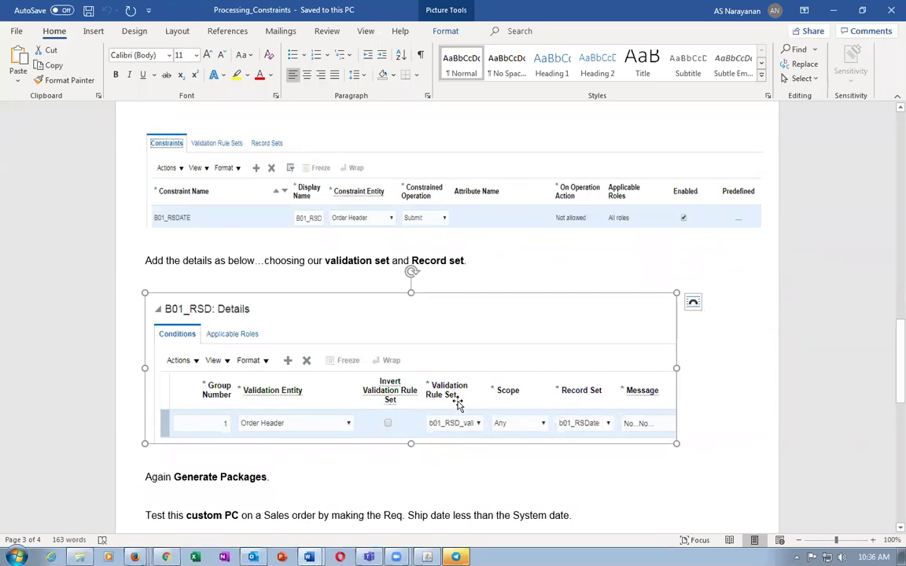
key(alt+Tab)
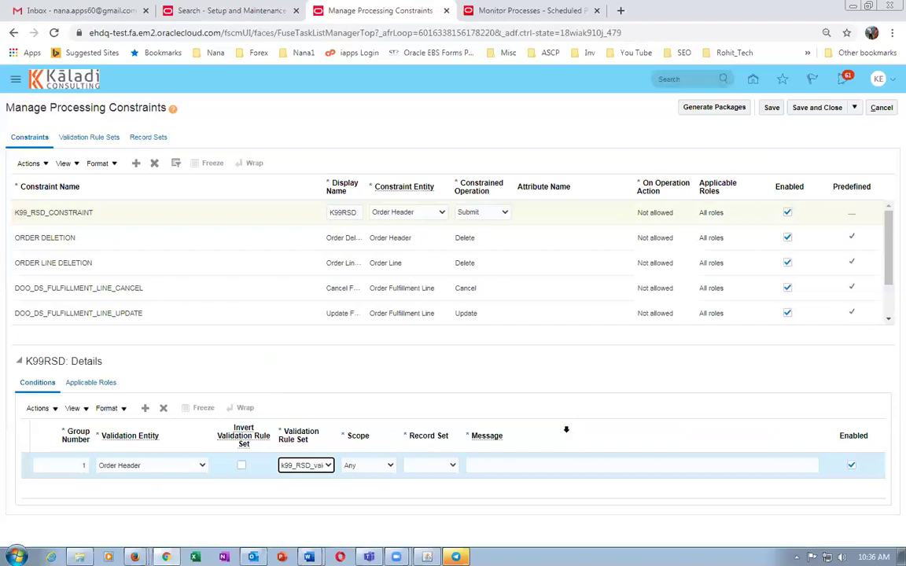
click(429, 474)
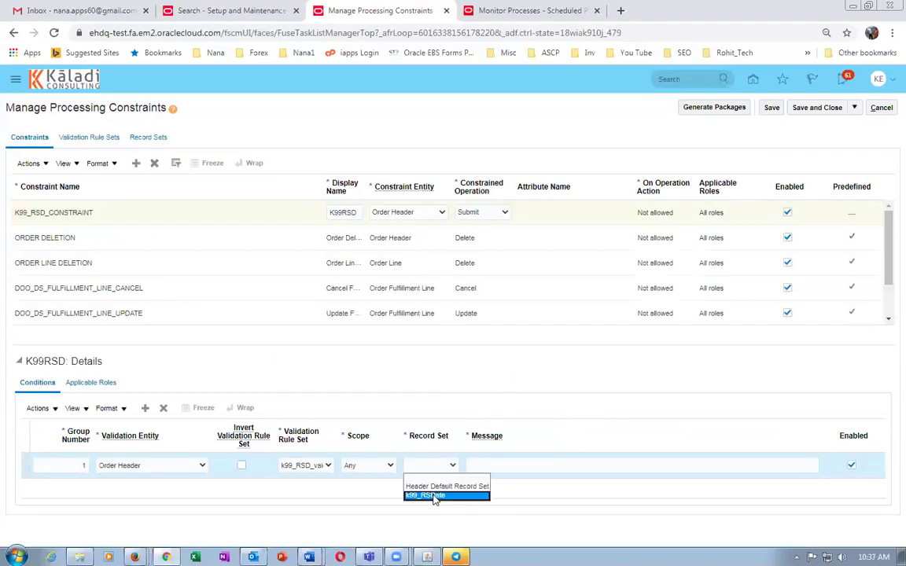
click(435, 497)
- Enter the condition's 'SUBMIT IS NOT ALLOWED' message
click(529, 470)
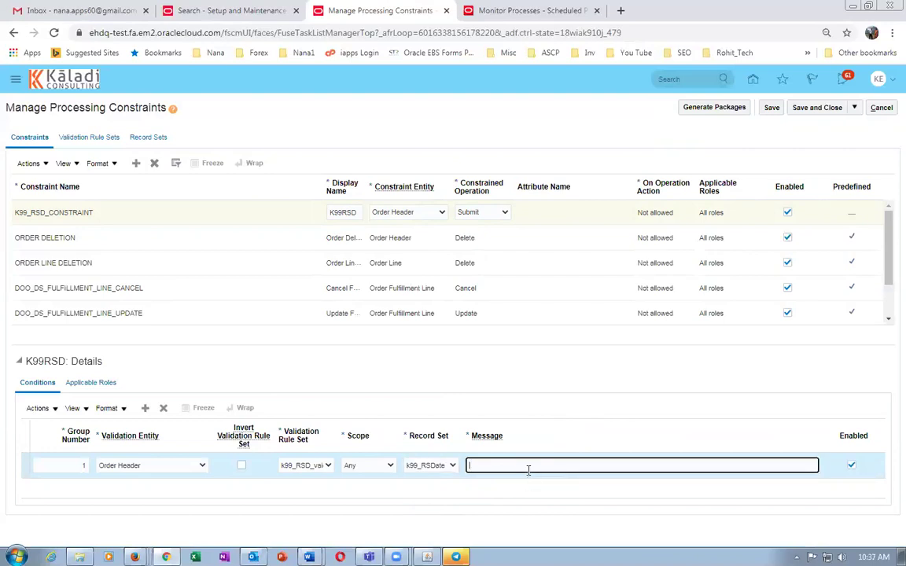
key(alt+Tab)
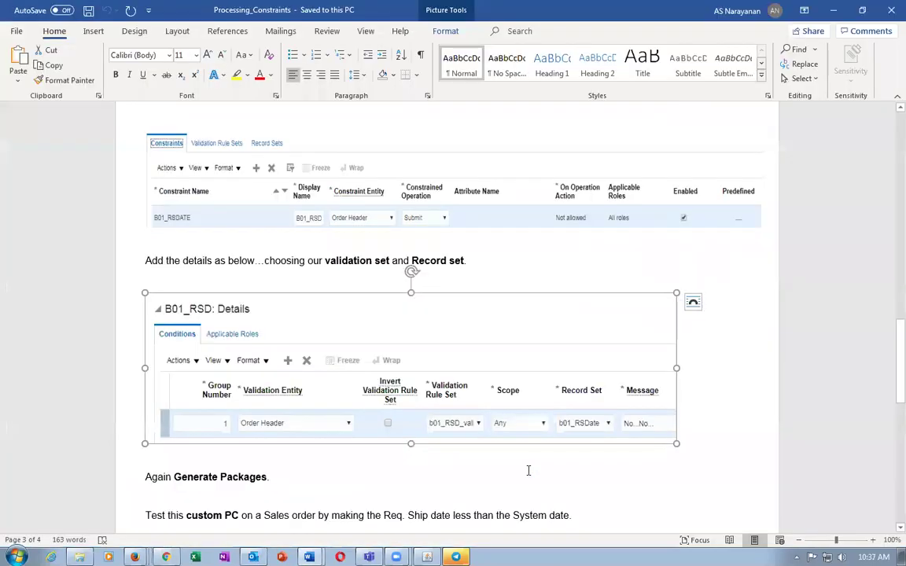
key(alt+Tab)
text(IF)
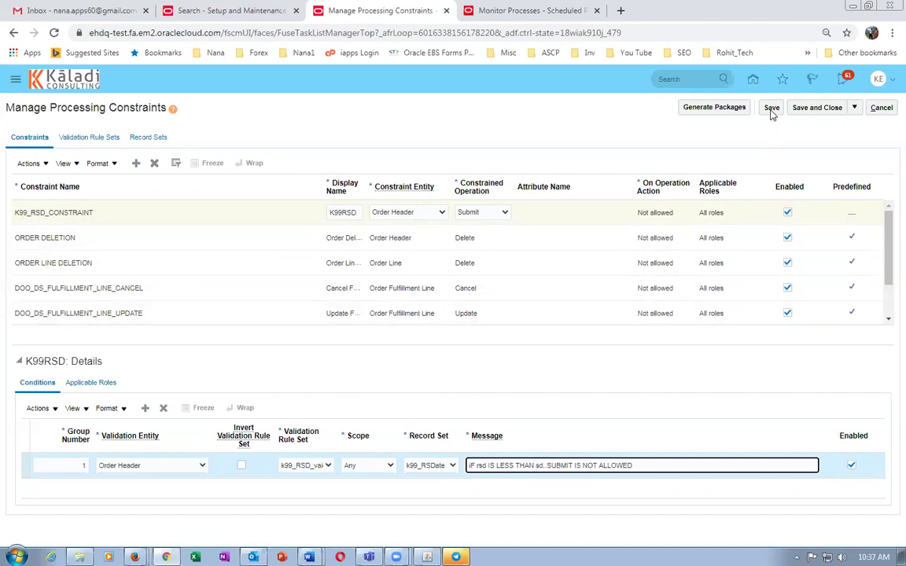
- Save K99RSD with its Order Header, k99_RSD_vaidation, k99_RSDate condition
click(771, 109)
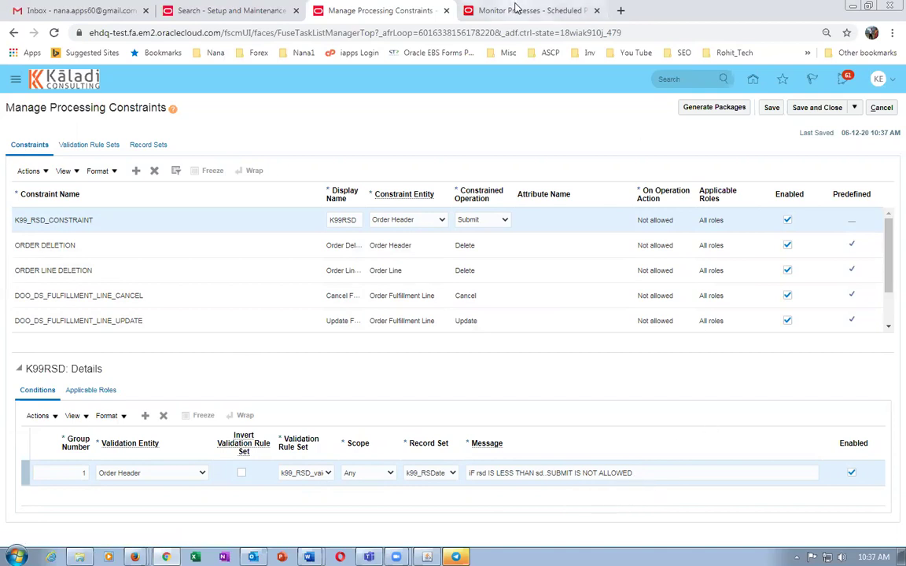
right_click(410, 10)
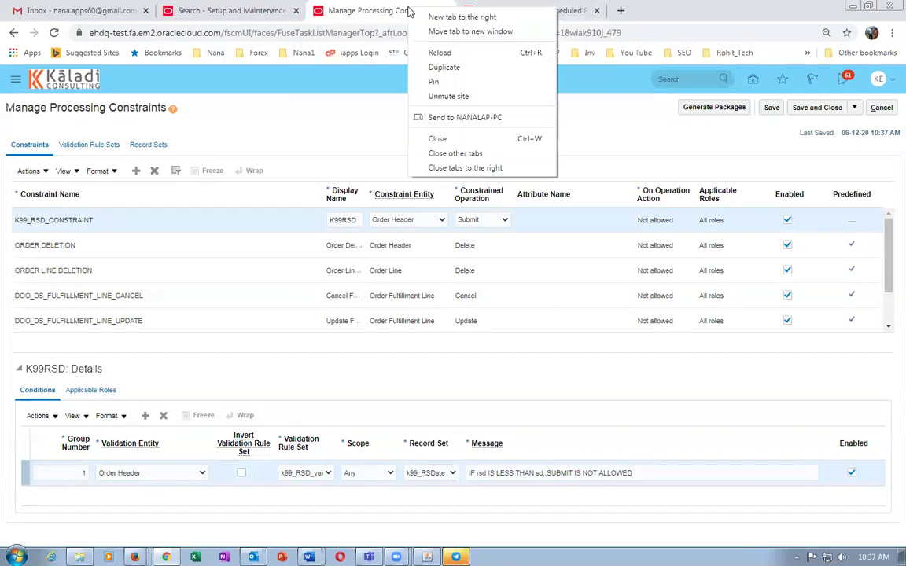
- Duplicate the tab and start a new sales order from Order Management
click(488, 69)
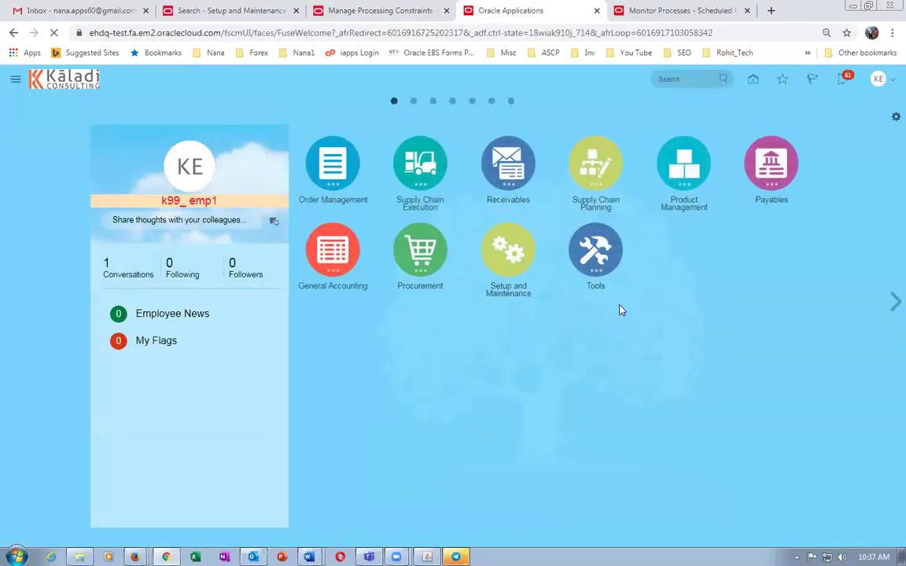
click(335, 172)
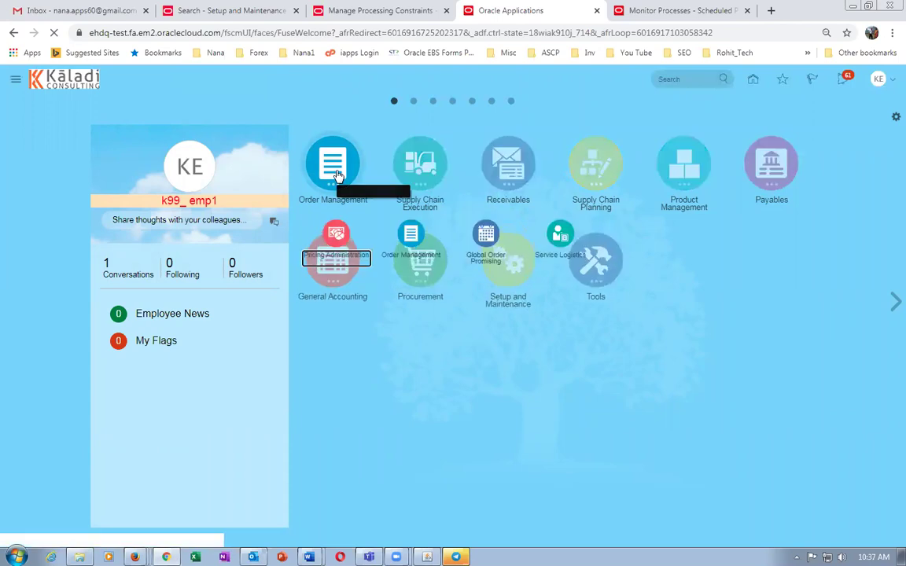
click(417, 243)
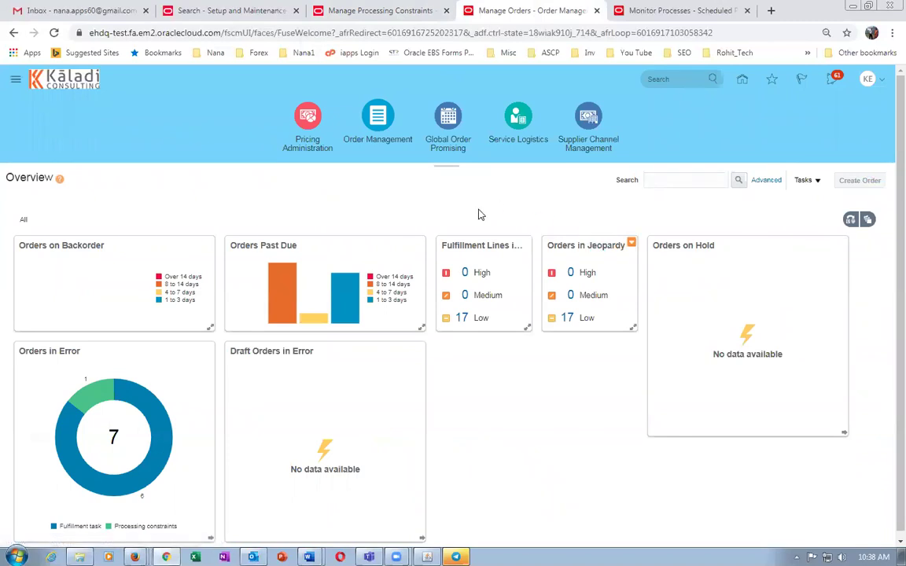
click(267, 244)
- Choose customer k99_cust_1 and add item k99_std_order as an order line
text(K99)
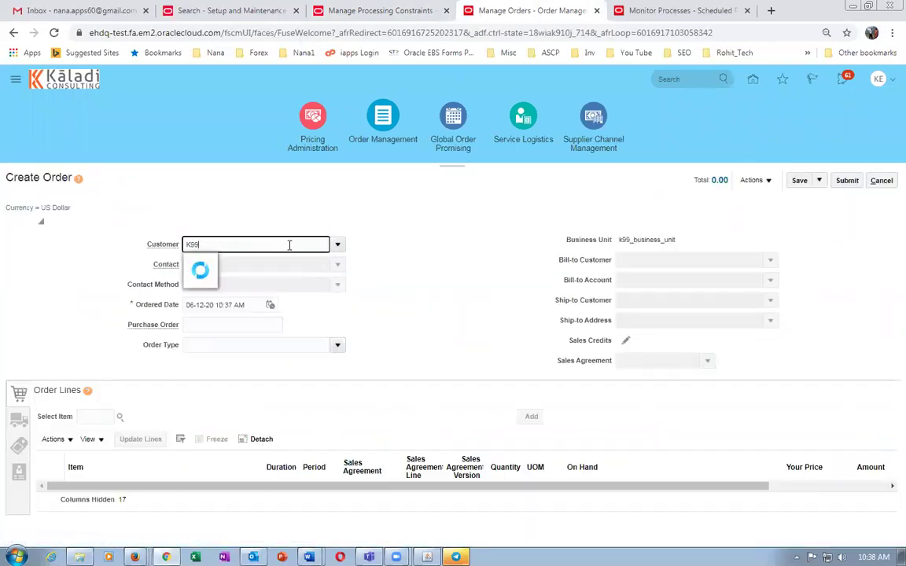
click(230, 262)
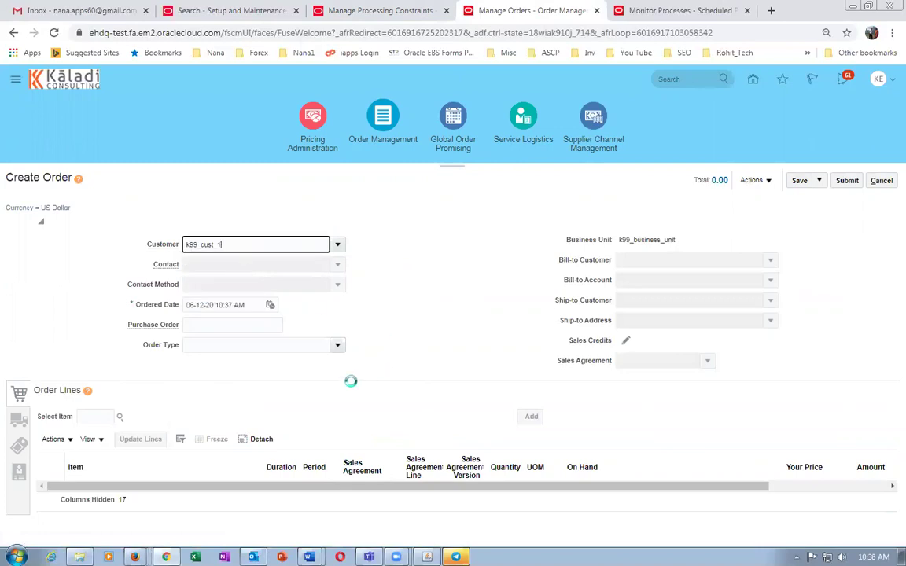
click(102, 412)
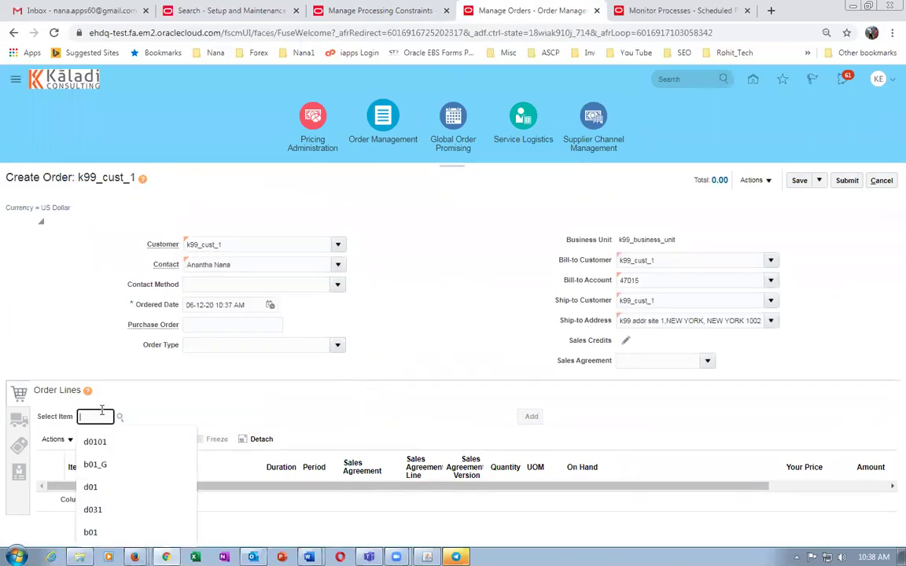
text(k)
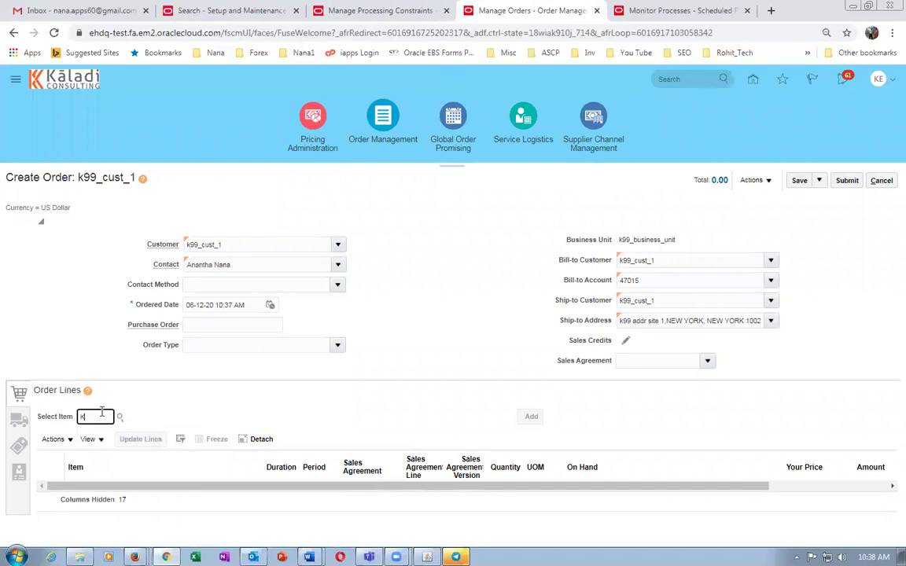
text(99_STD)
key(Return)
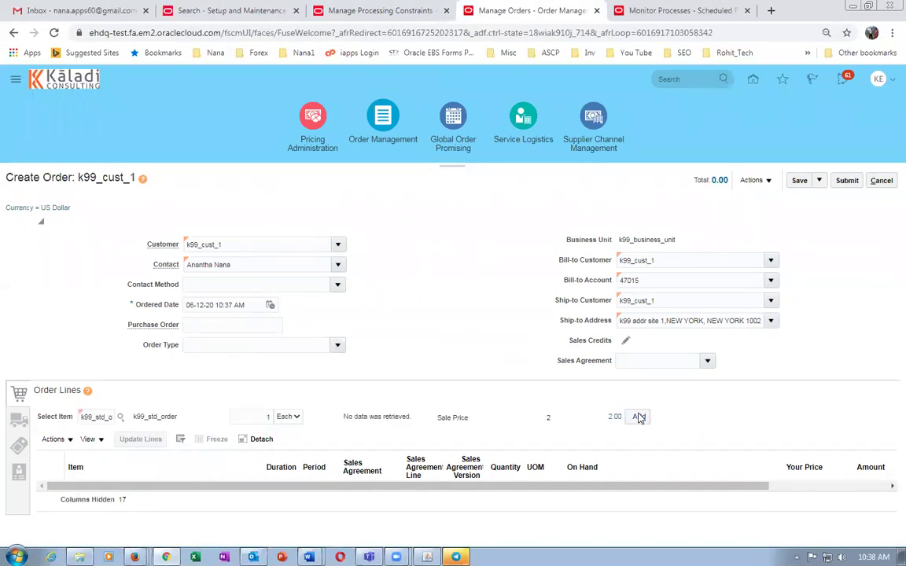
click(639, 417)
- Change the shipment's requested date to 06-10-20 10:37 AM
click(20, 422)
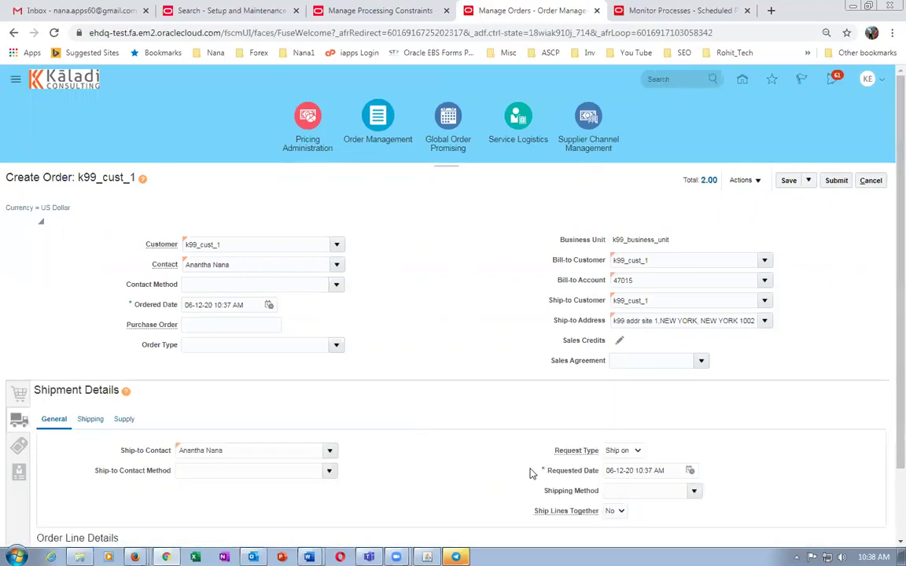
click(618, 470)
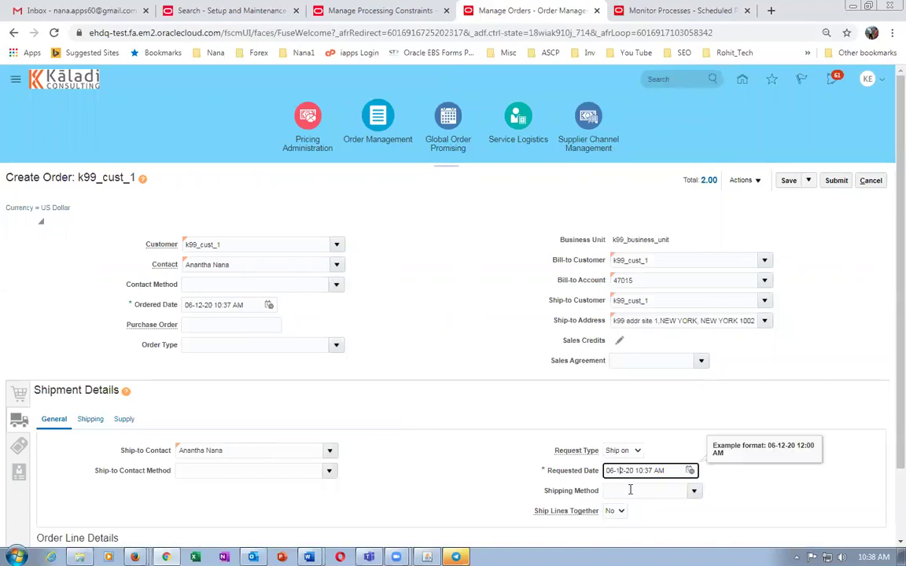
key(Delete)
key(Delete)
text(0)
click(484, 355)
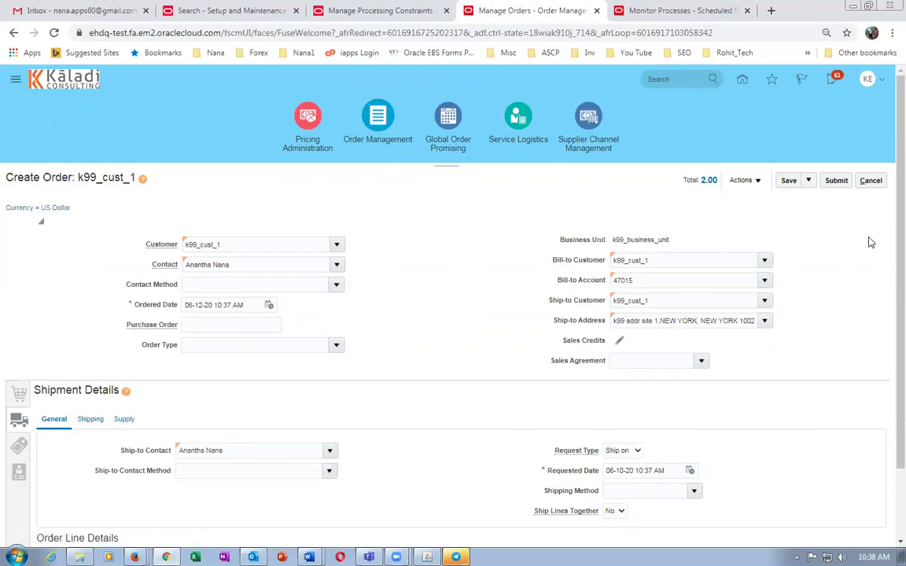
- Submit order 10014 and select the warning reason 'rsd IS LESS THAN sd. SUBMIT IS NOT ALLOWED'
click(838, 183)
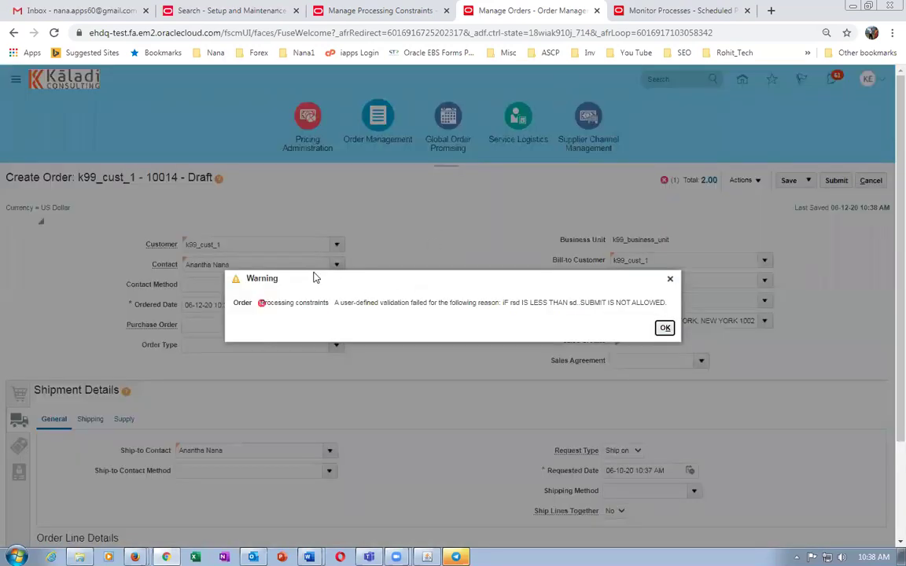
drag(277, 303, 291, 303)
drag(503, 302, 657, 303)
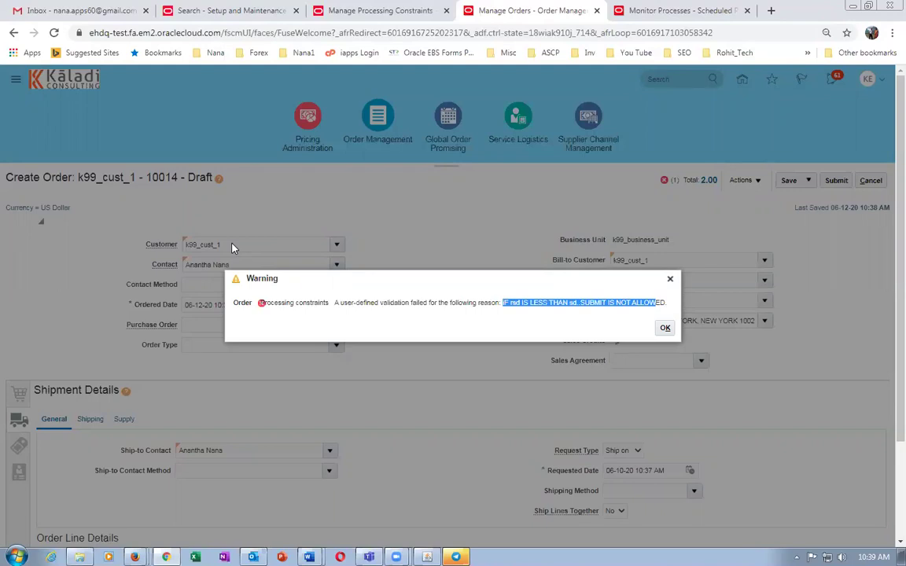
- Review the k99_RSDate record set and validation rule sets, then close the constraints page
click(354, 11)
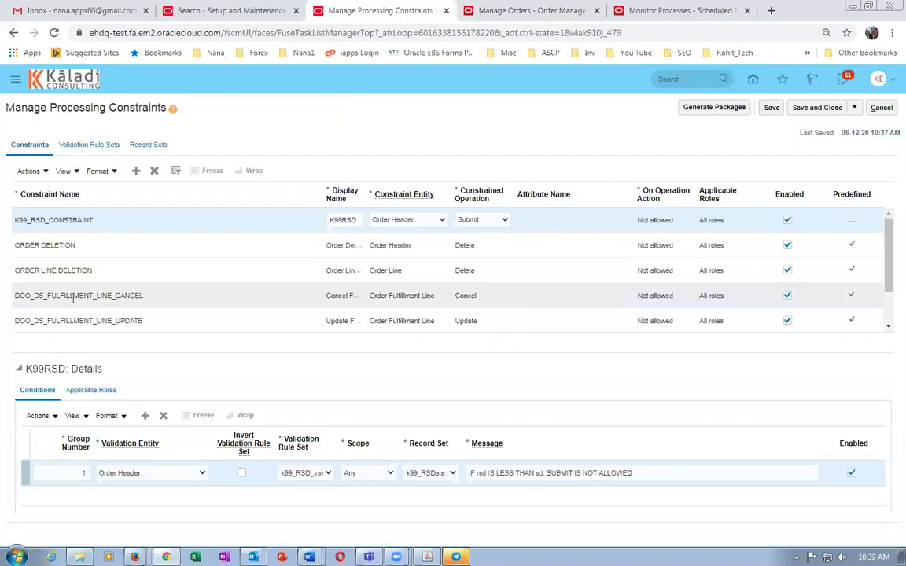
click(149, 149)
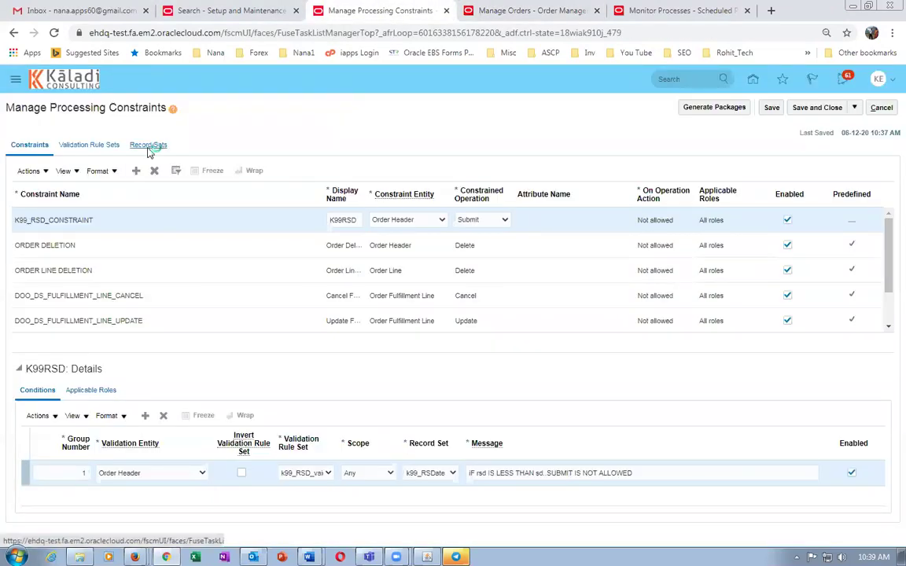
click(82, 149)
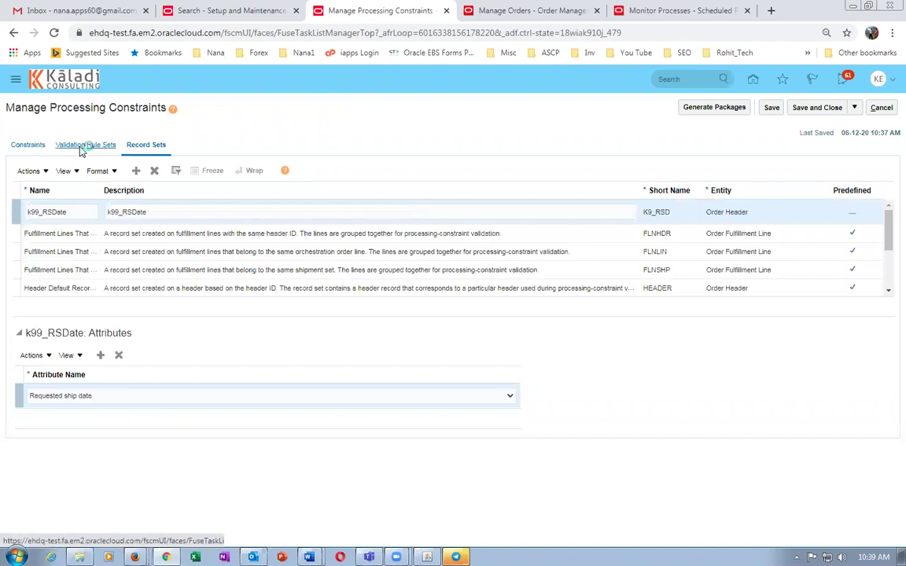
click(22, 149)
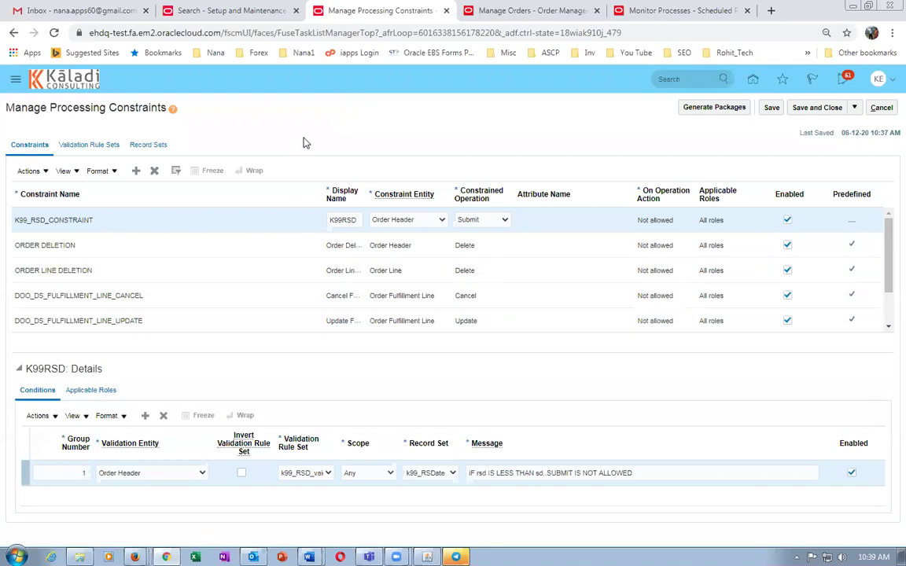
click(153, 145)
click(83, 145)
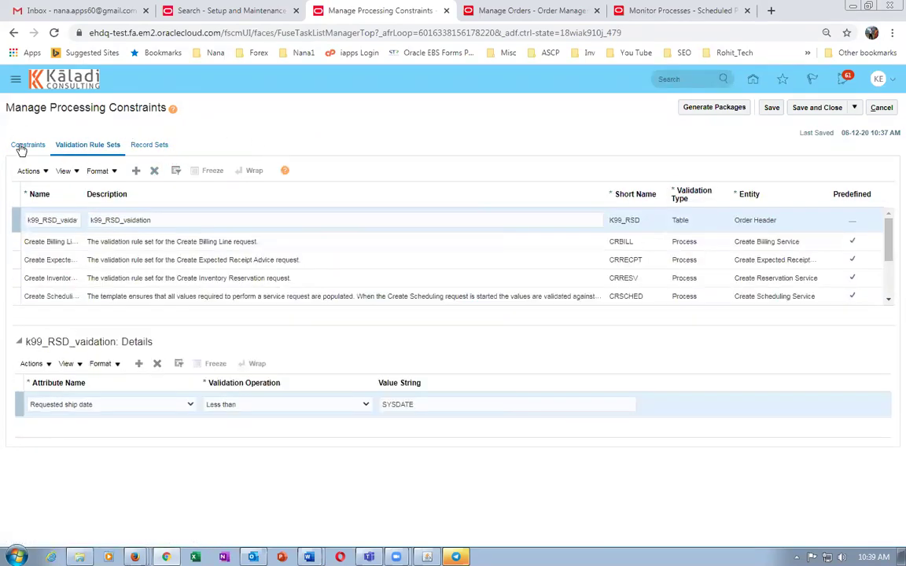
click(24, 145)
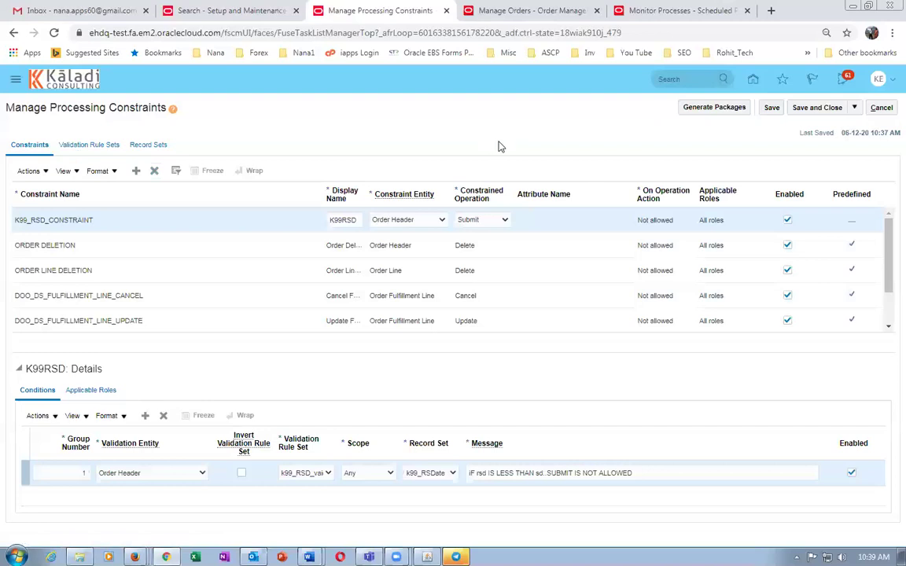
click(886, 109)
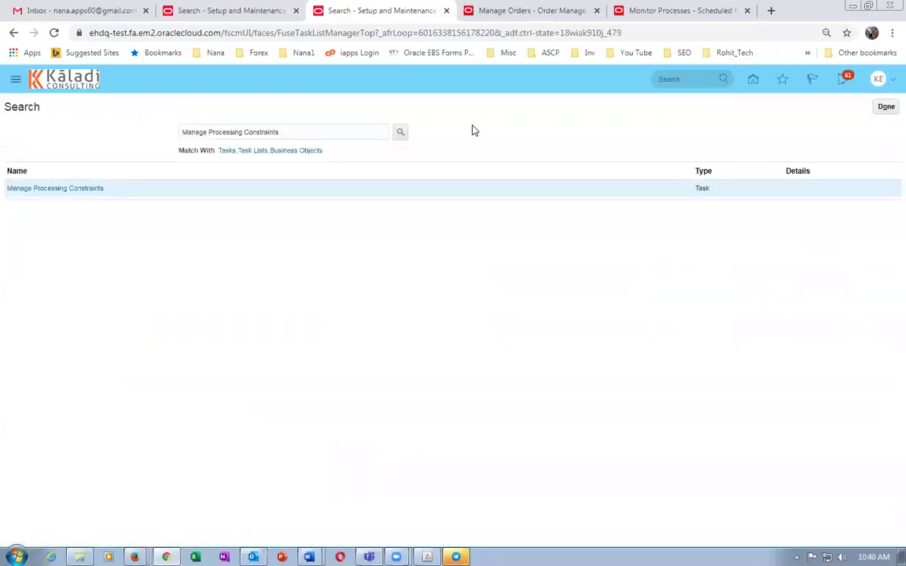
click(361, 130)
click(258, 304)
click(58, 190)
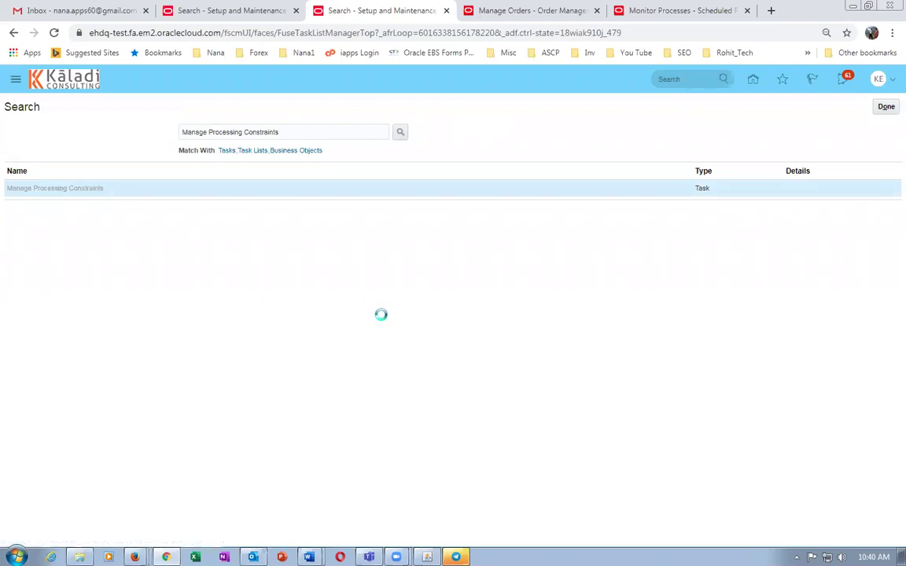
click(121, 245)
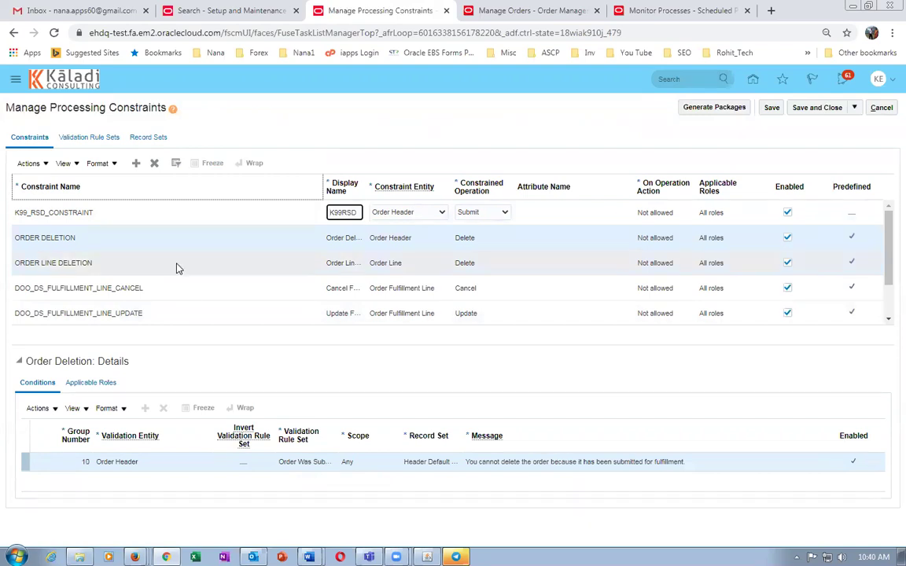
click(150, 265)
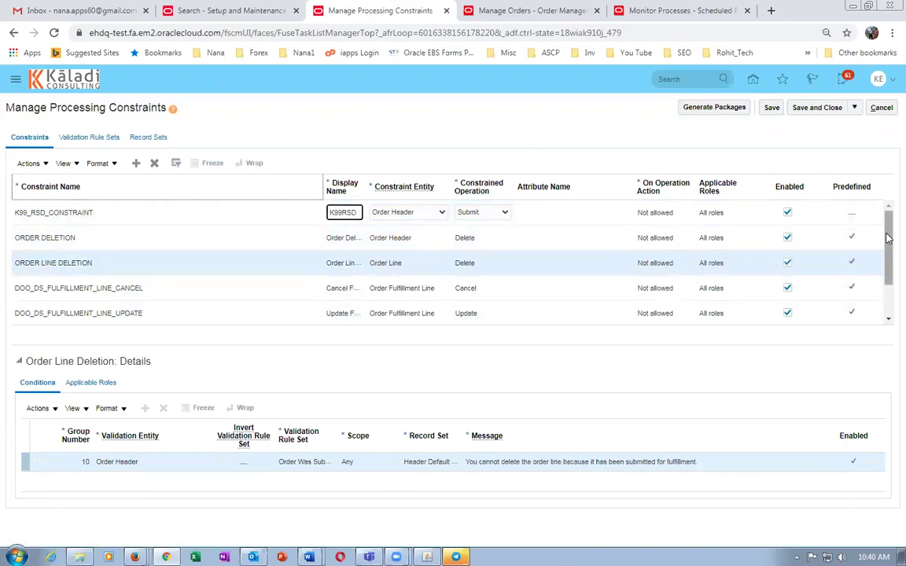
scroll(876, 248, down, 1)
scroll(277, 269, down, 1)
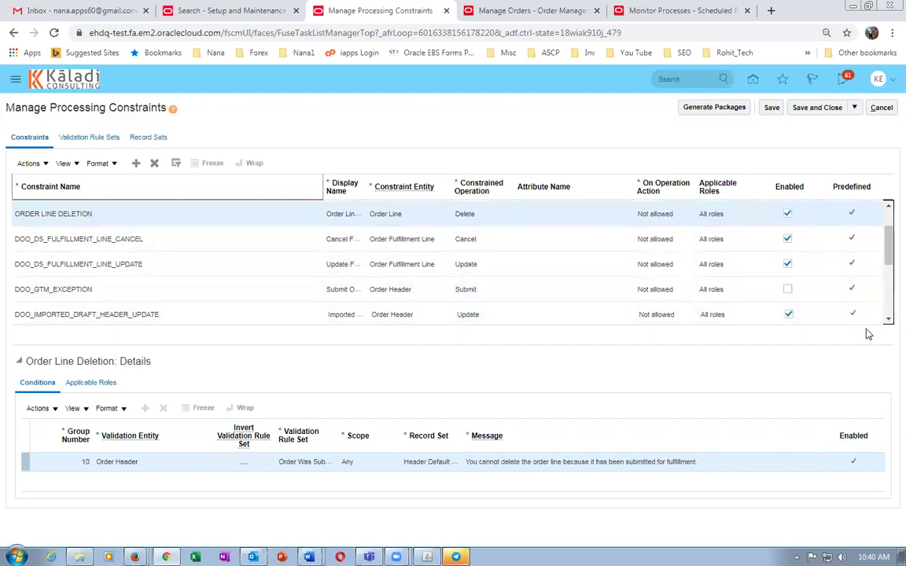
click(193, 291)
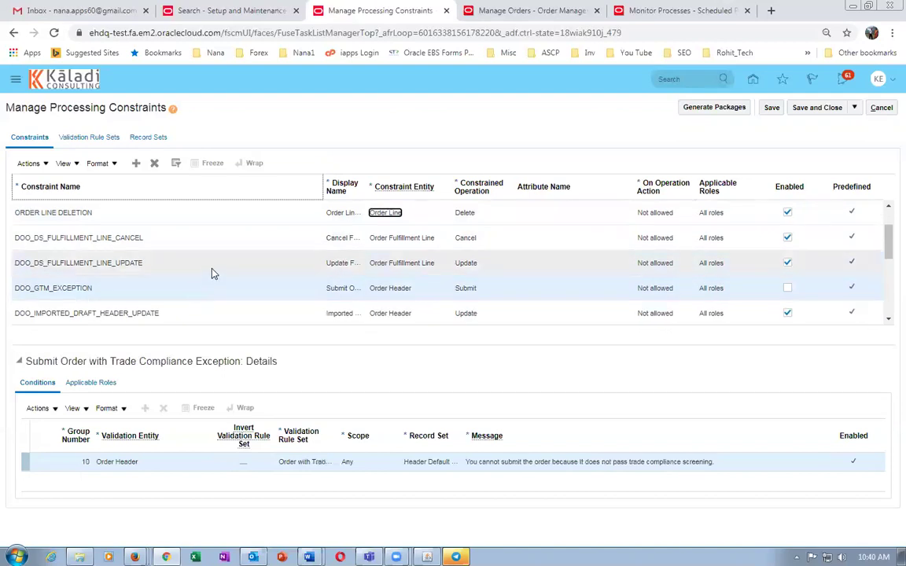
click(211, 265)
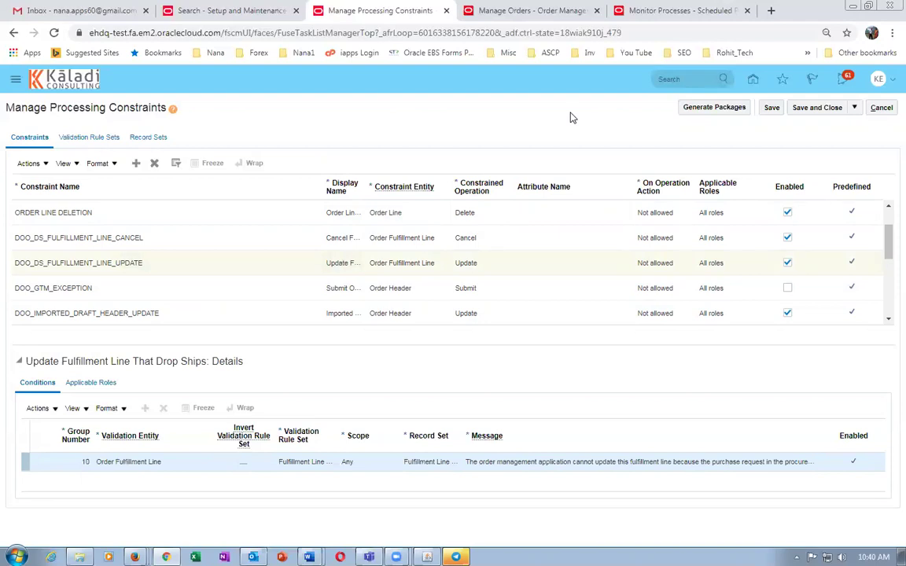
click(885, 110)
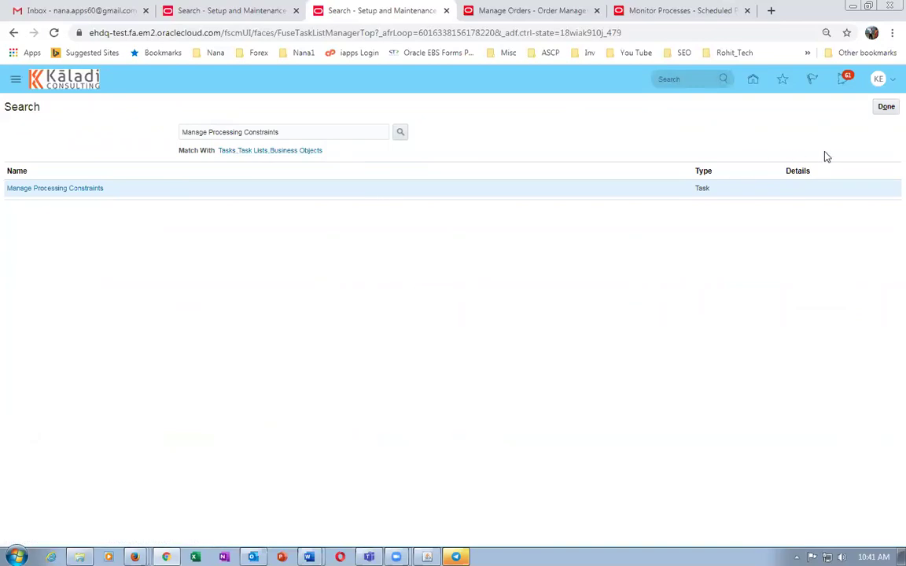
click(886, 108)
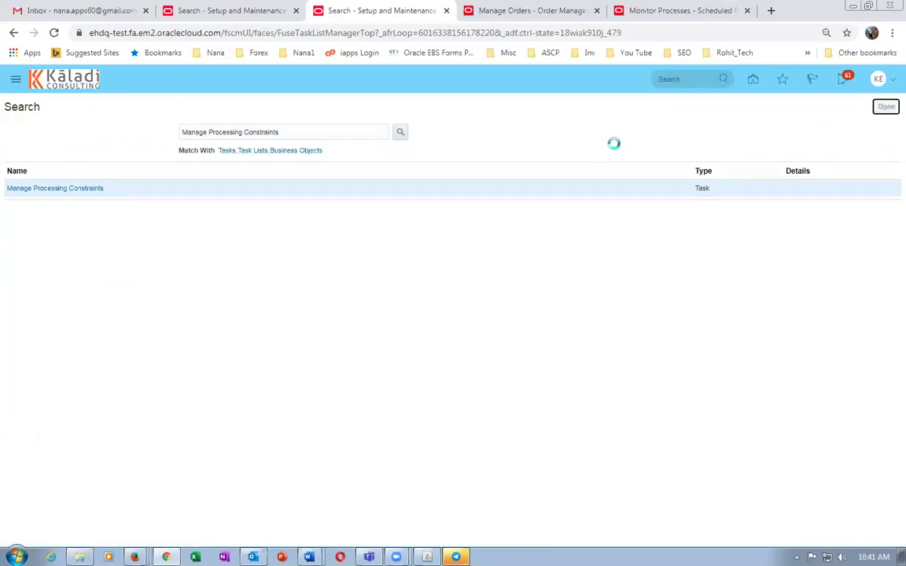
- Dismiss the constraint warning and abandon draft order 10014 on the Manage Orders tab
click(535, 11)
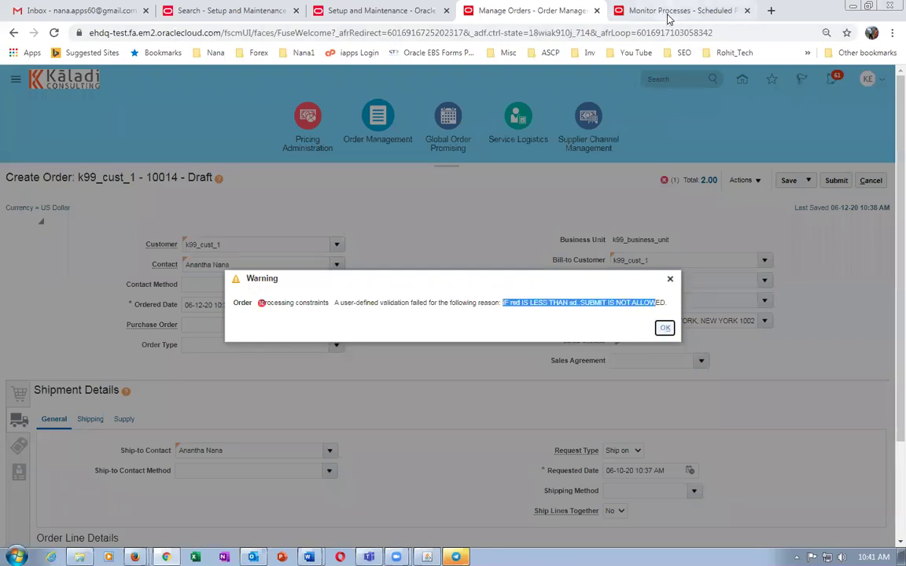
key(Return)
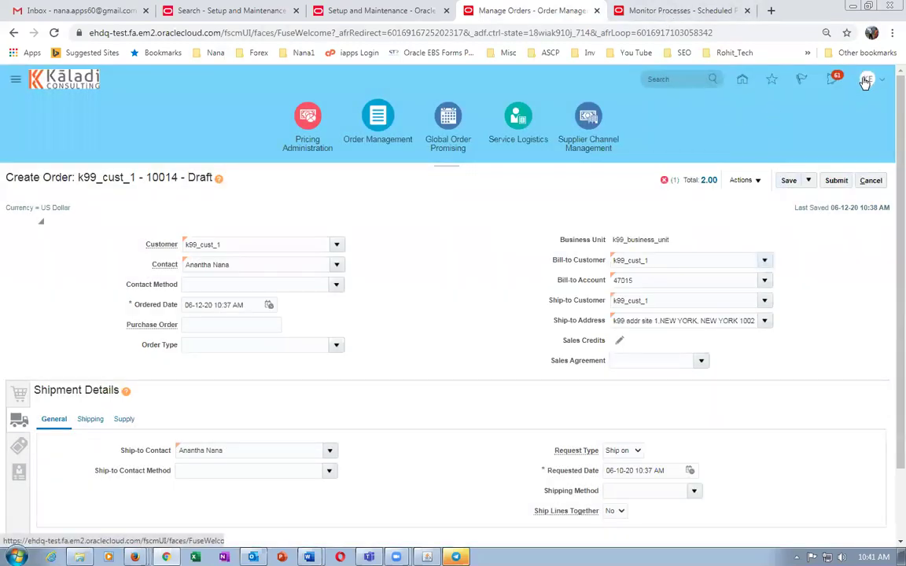
click(867, 81)
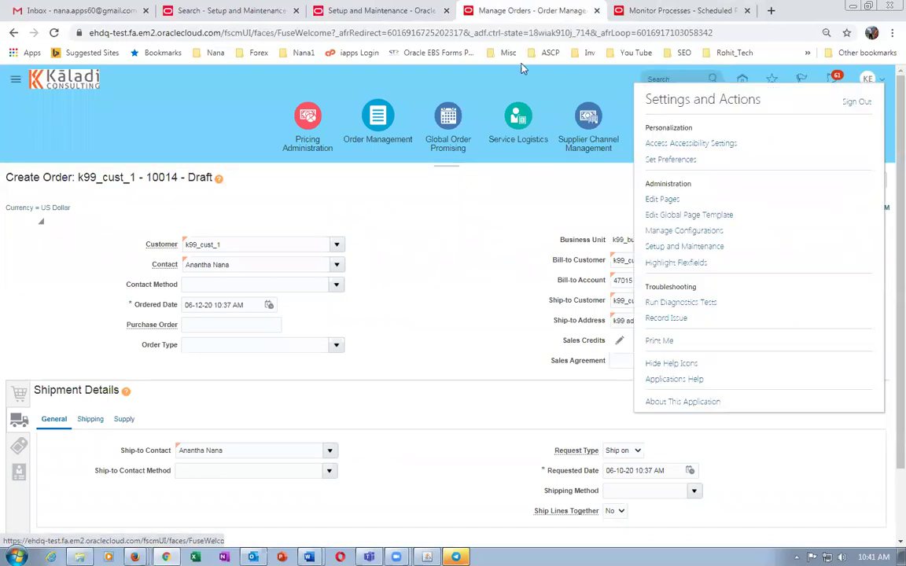
click(586, 96)
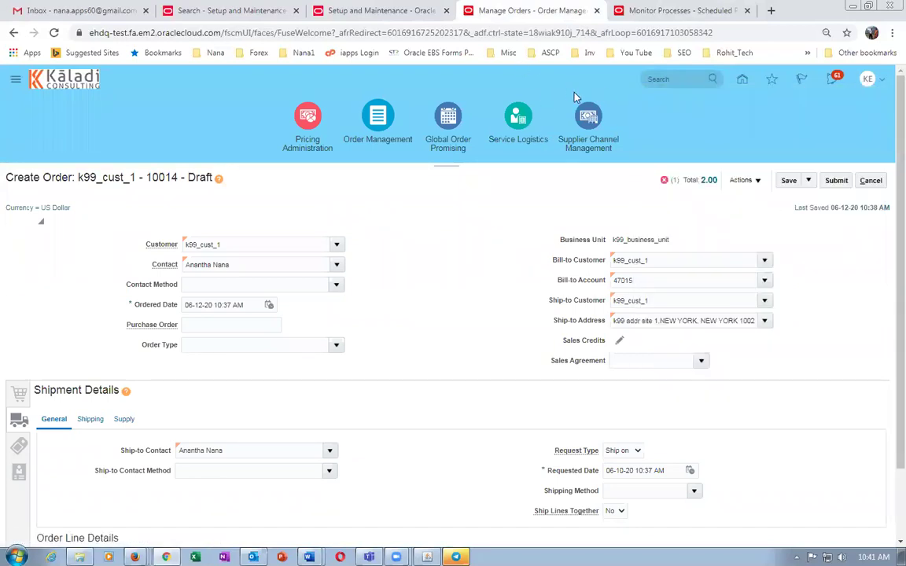
click(870, 180)
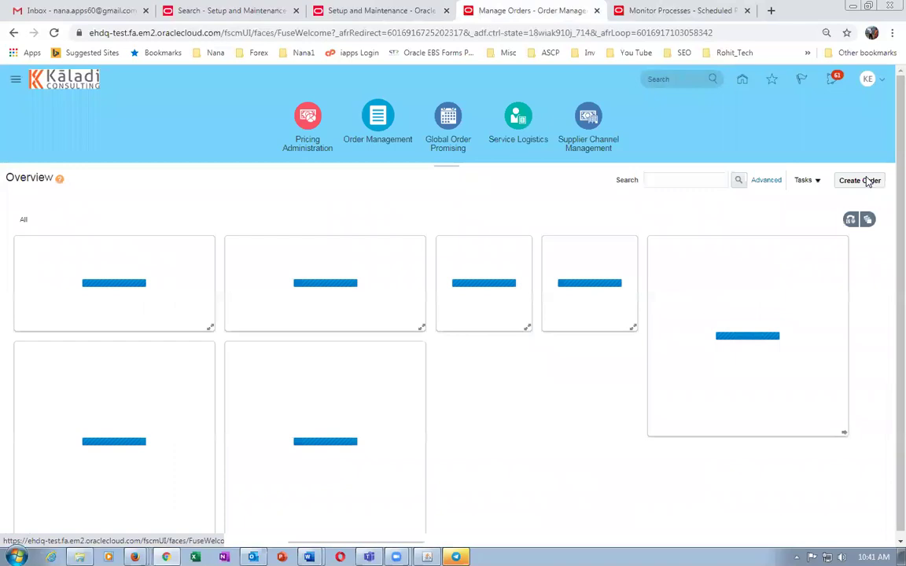
- Go to the Inventory Management work area under Supply Chain Execution
click(743, 80)
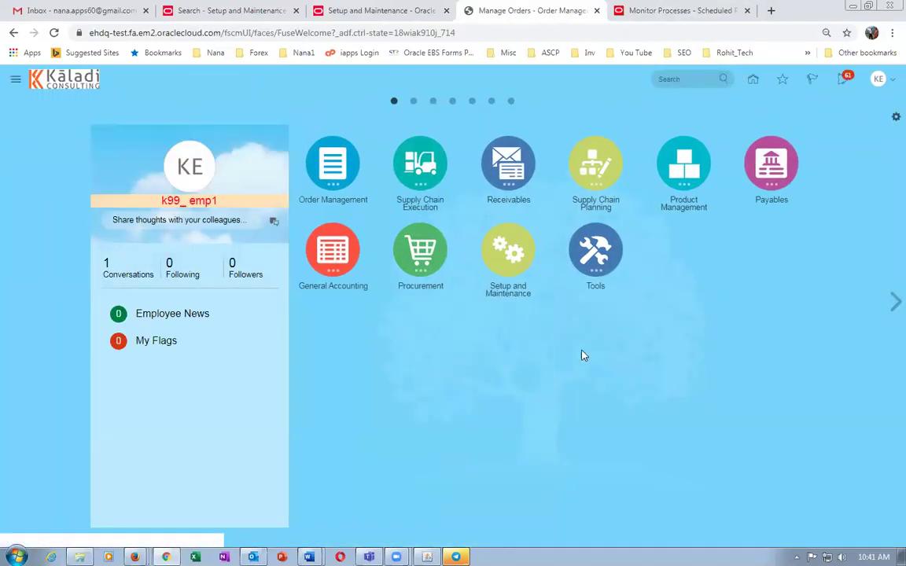
click(423, 164)
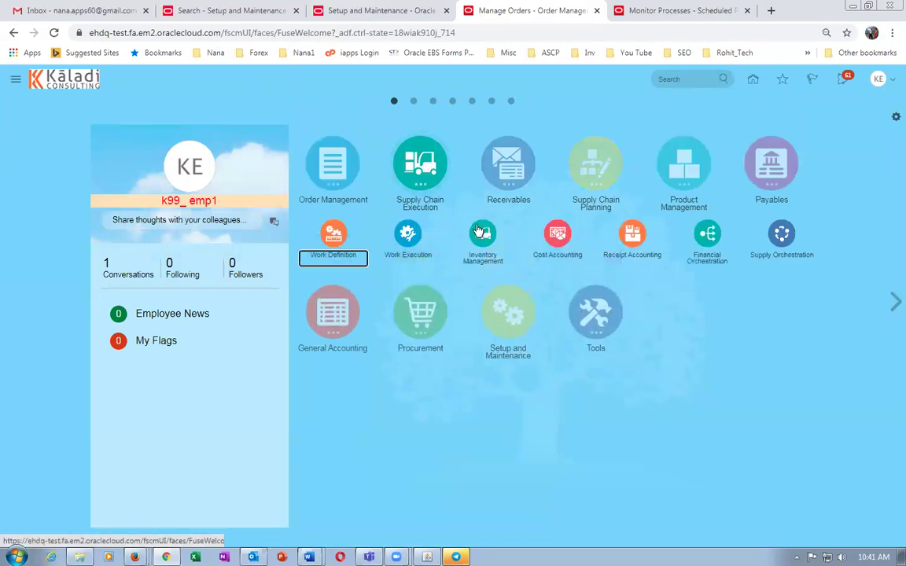
click(489, 247)
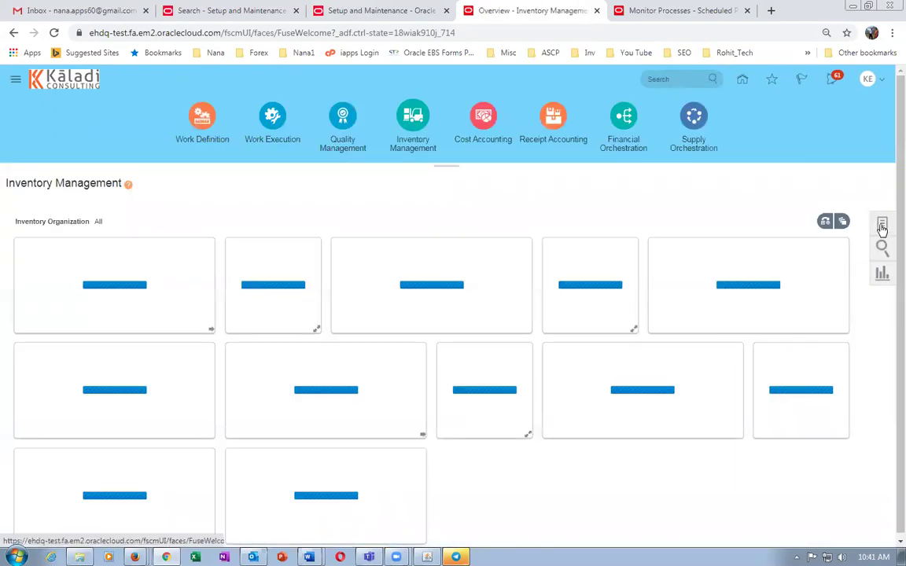
- Look up k99_std_order availability in K991: 1,495 on hand, 489 available to reserve
click(882, 225)
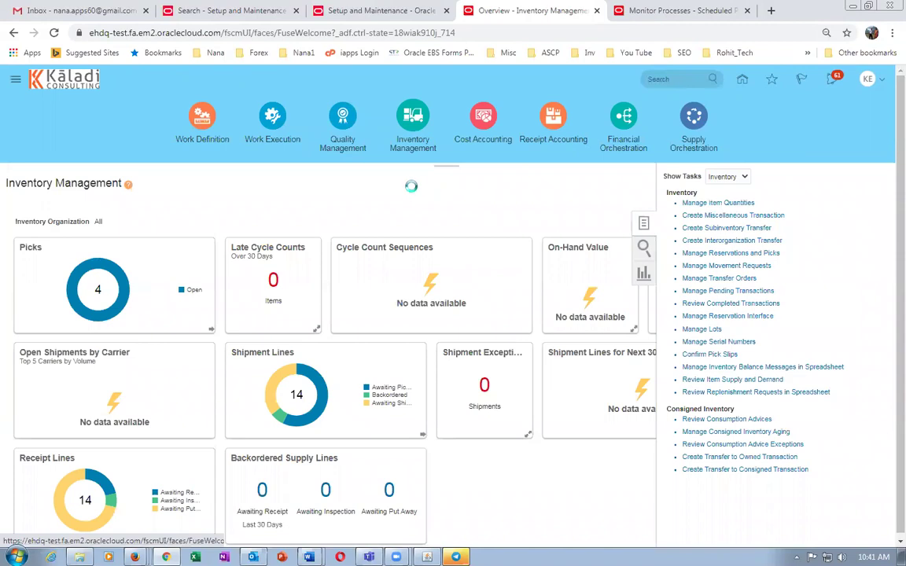
click(113, 195)
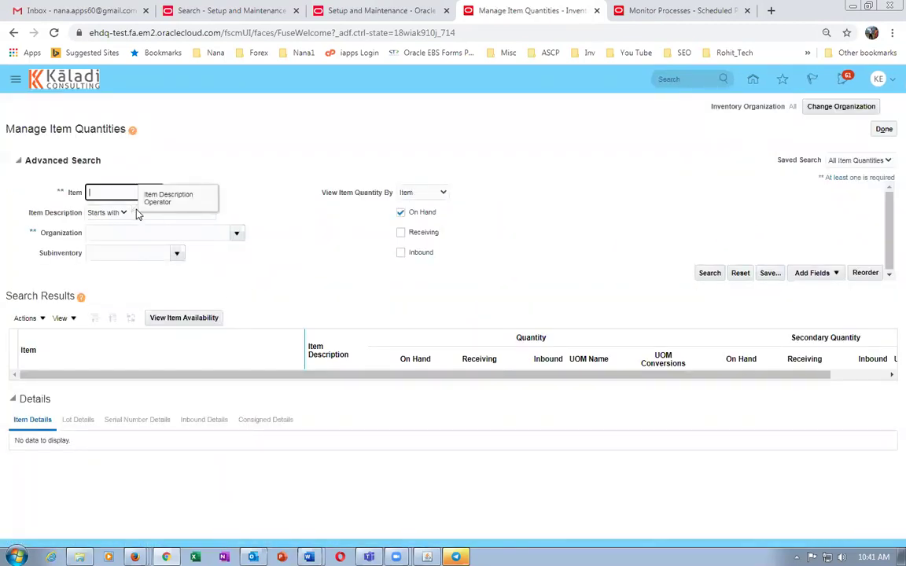
text(k99_std)
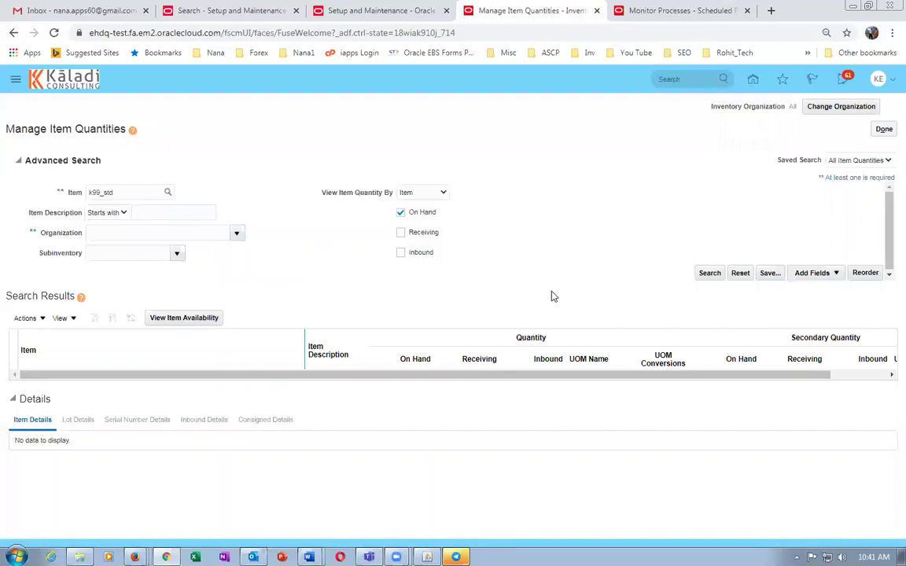
click(711, 276)
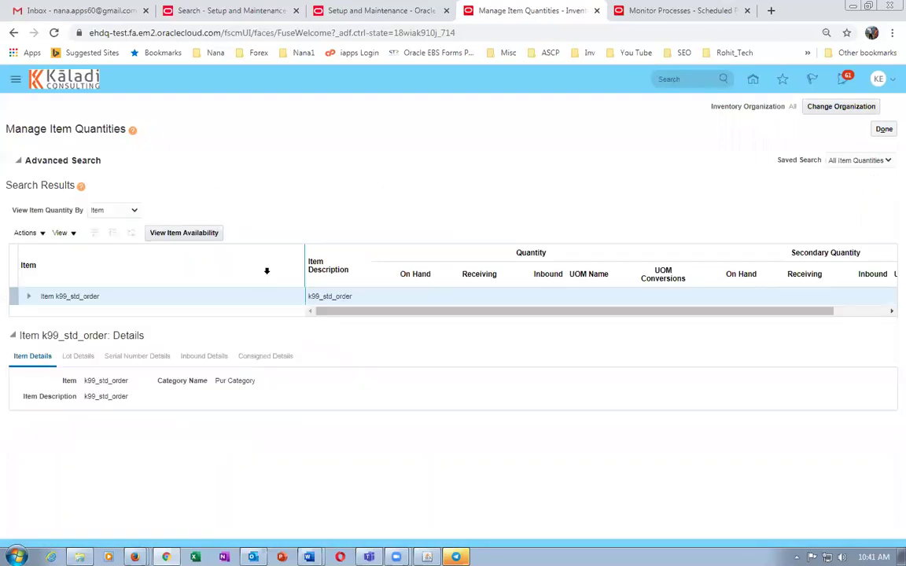
click(28, 296)
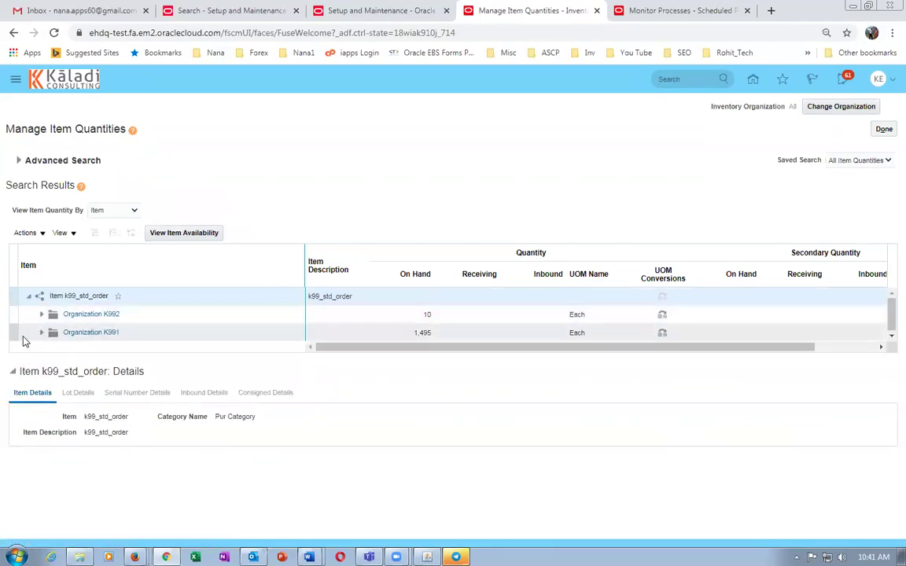
click(14, 332)
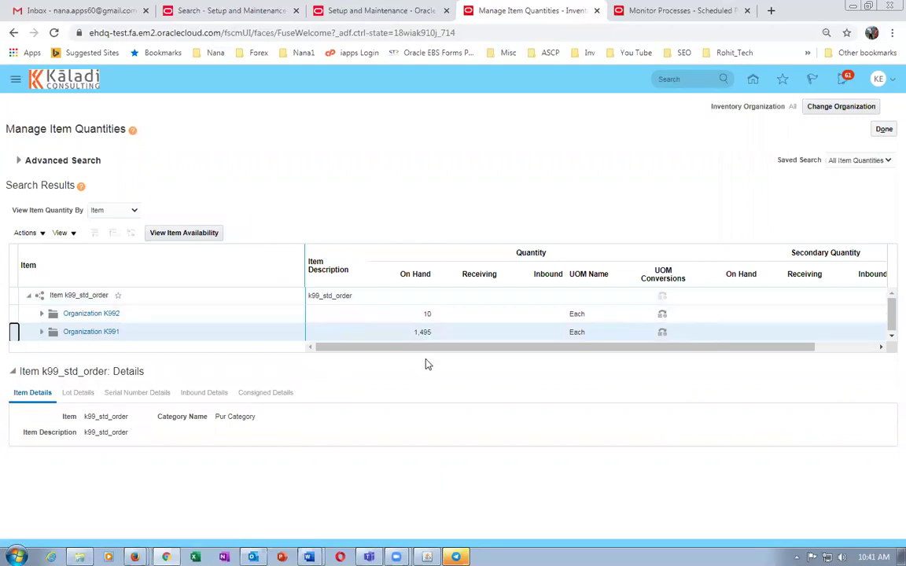
click(197, 234)
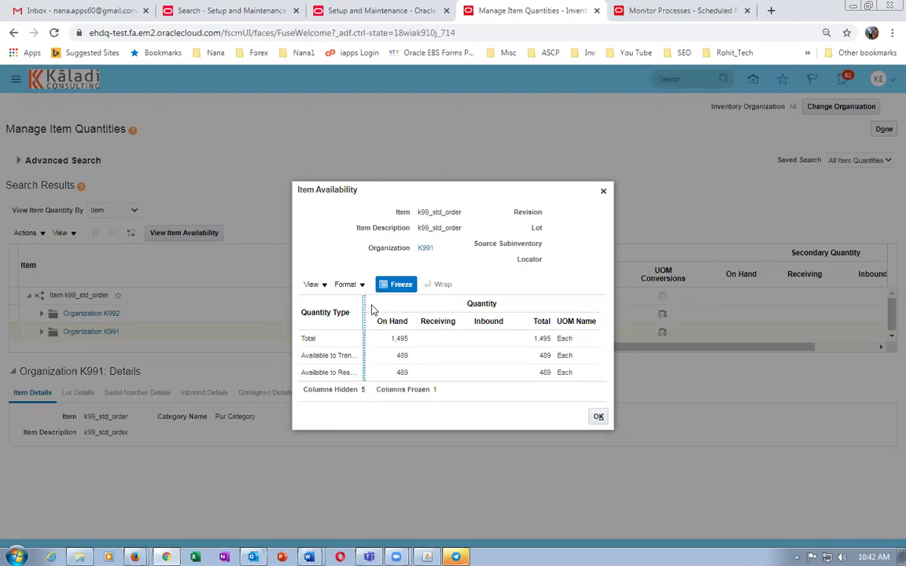
drag(376, 309, 388, 312)
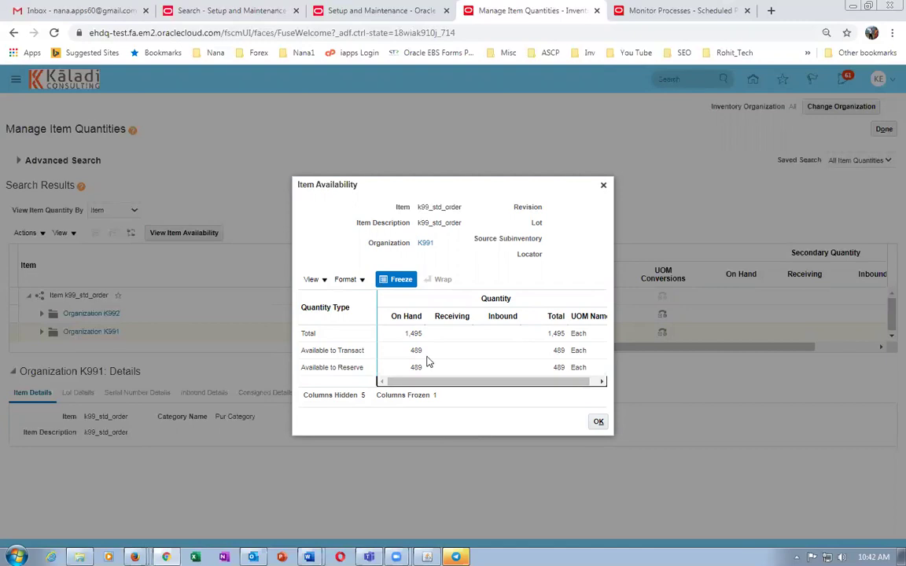
click(598, 422)
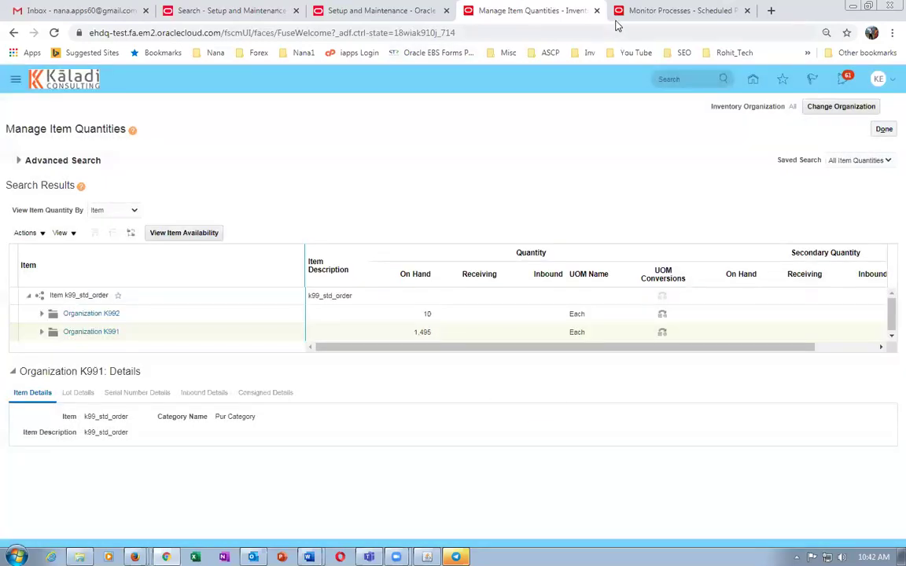
click(376, 11)
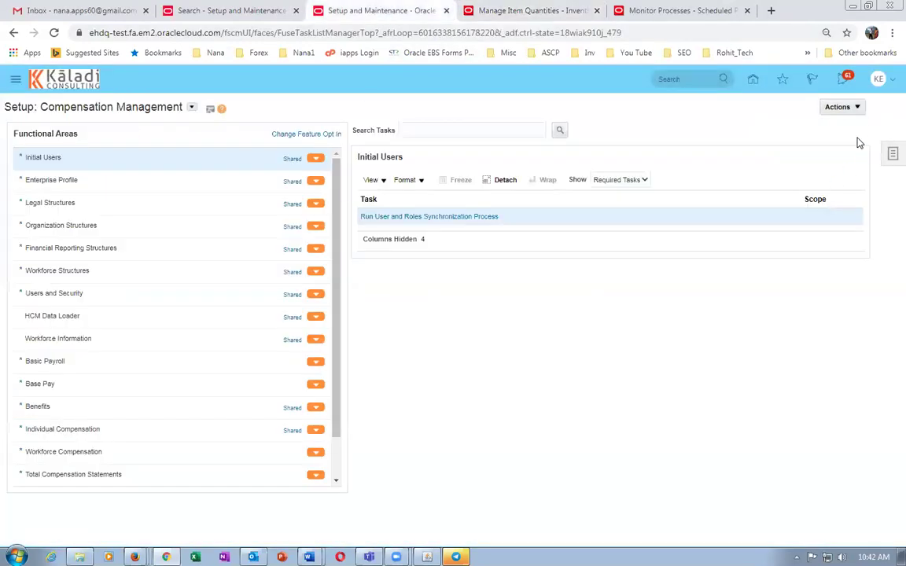
click(754, 79)
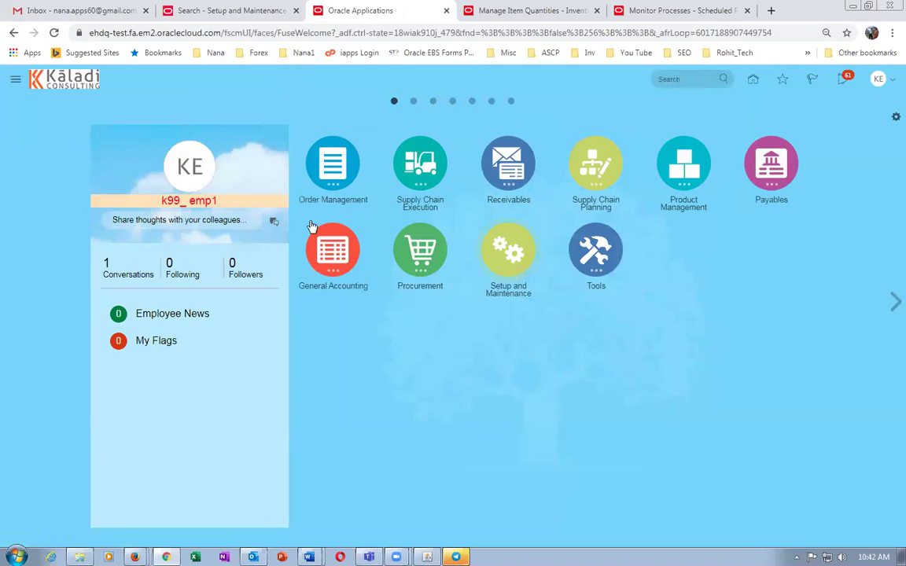
click(326, 158)
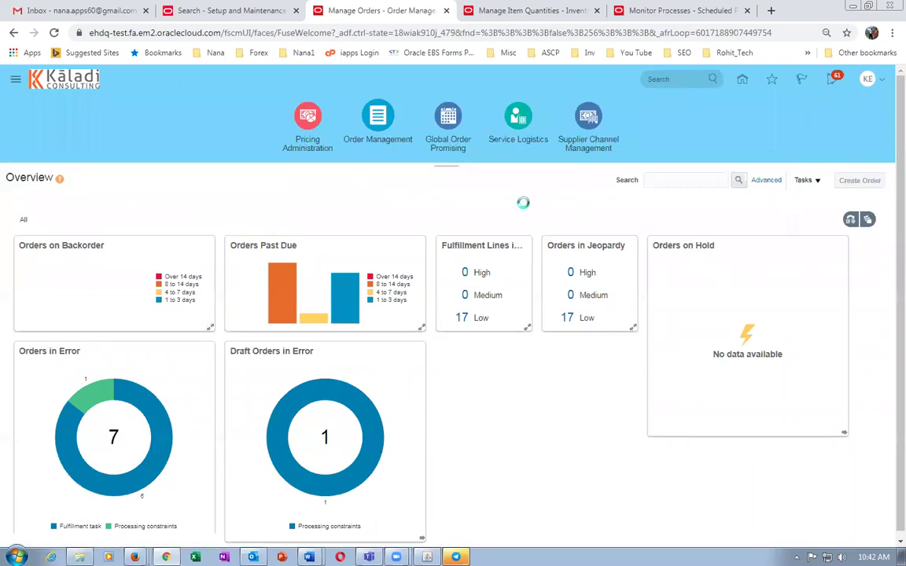
click(233, 243)
text(k99)
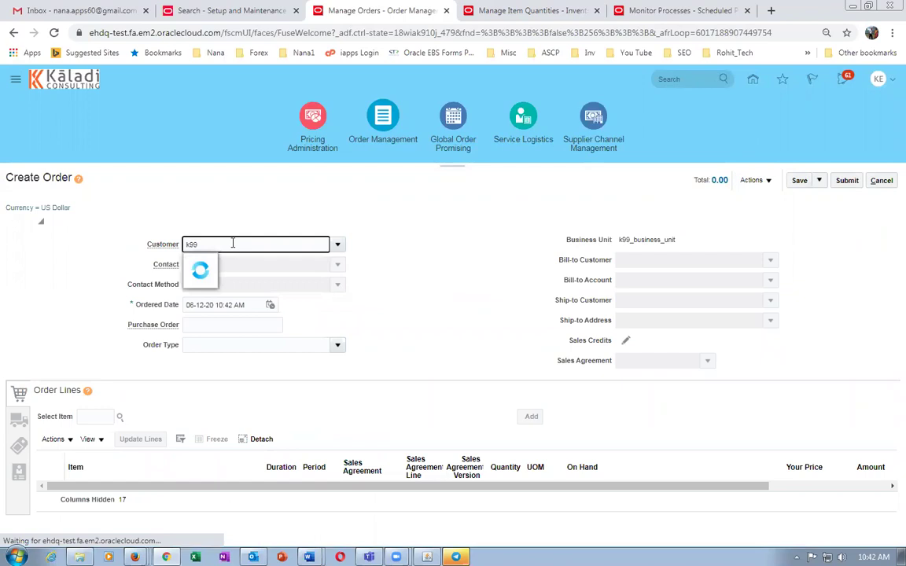
click(233, 262)
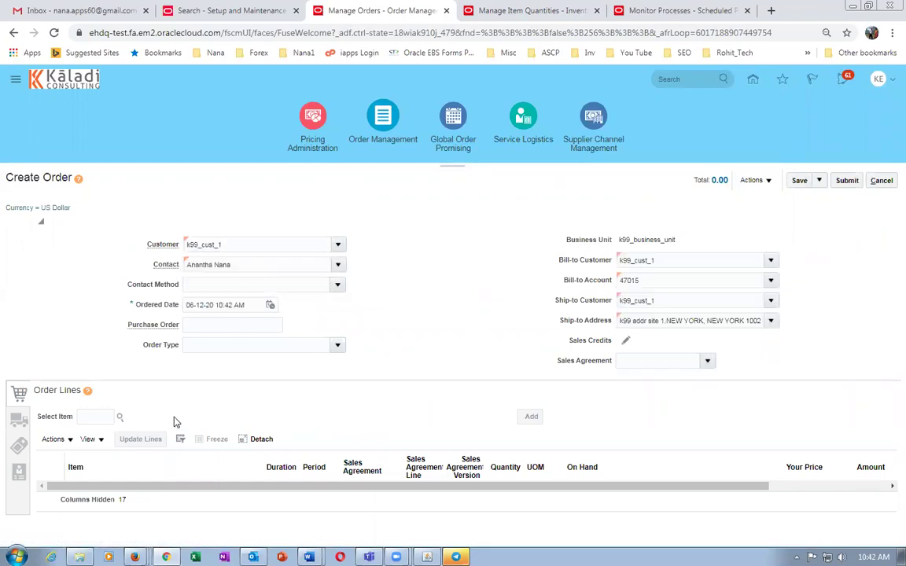
click(105, 417)
text(k99)
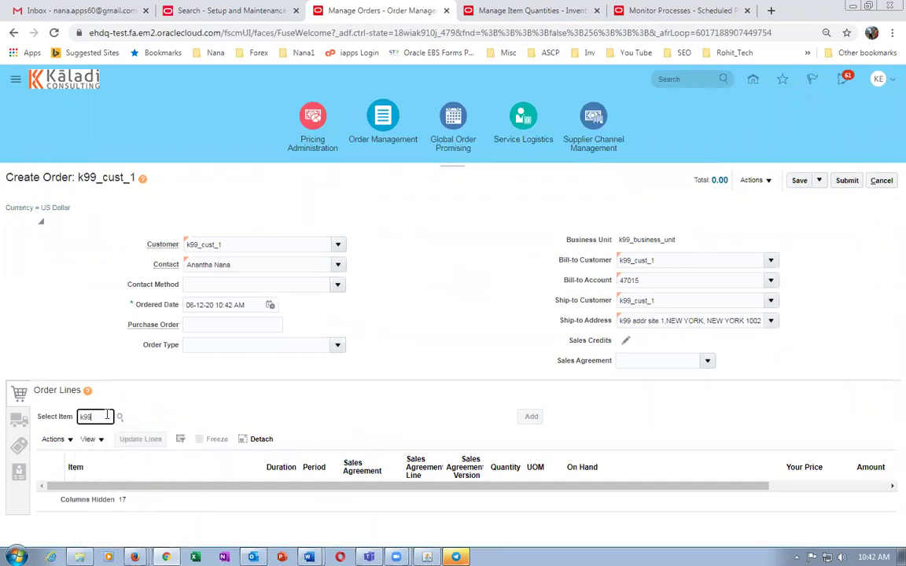
text(_std)
key(Tab)
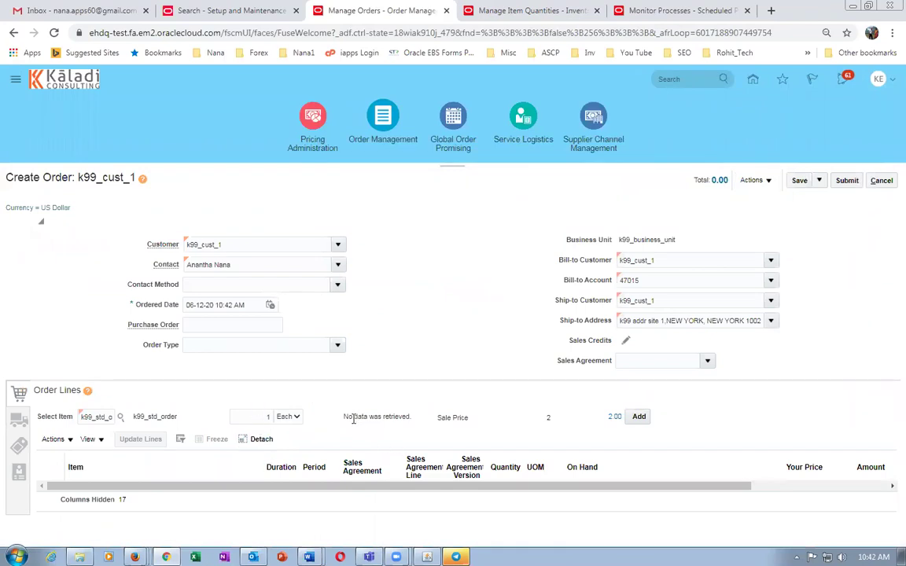
drag(353, 418, 402, 417)
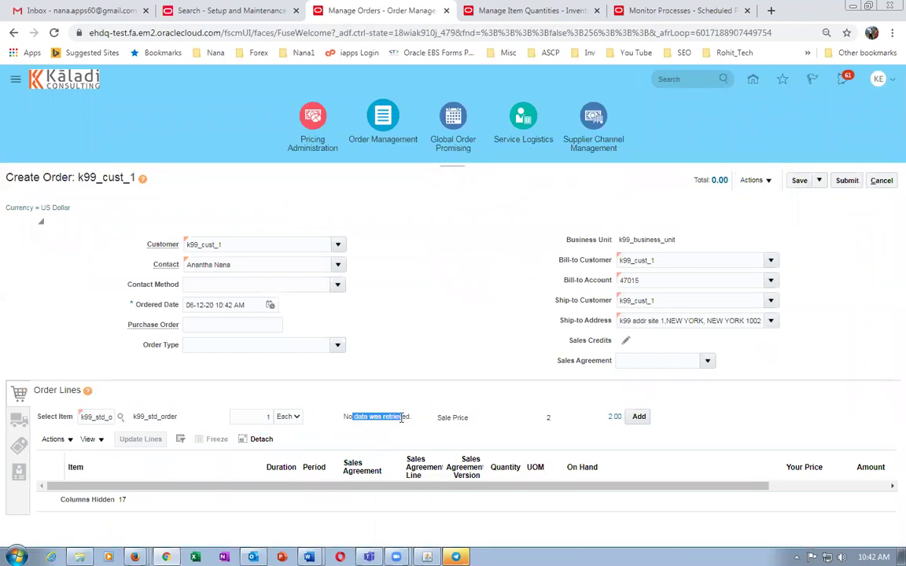
click(387, 438)
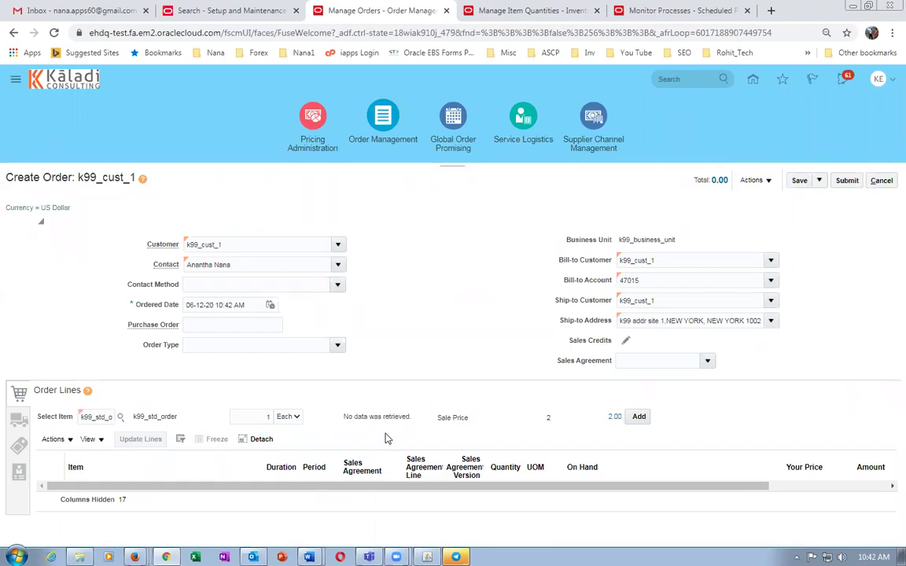
drag(351, 418, 401, 417)
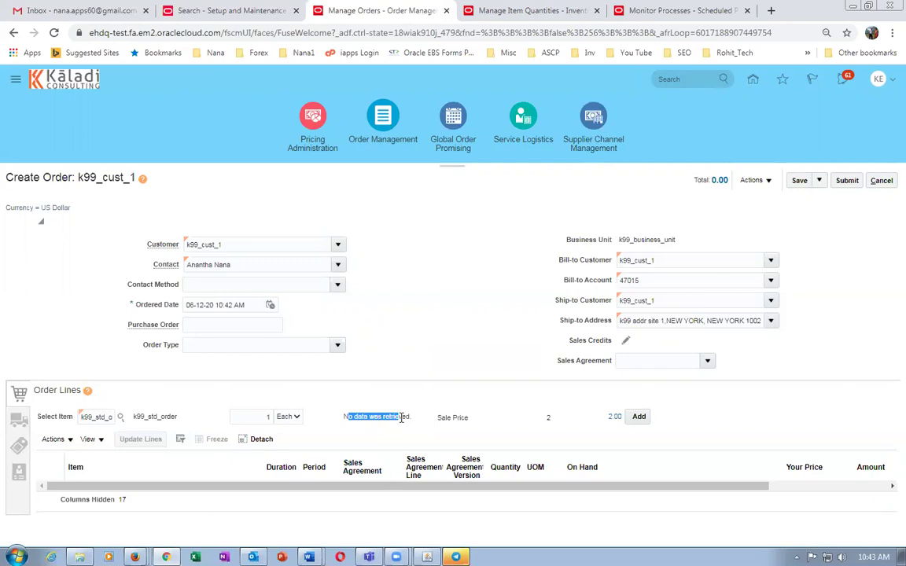
click(391, 437)
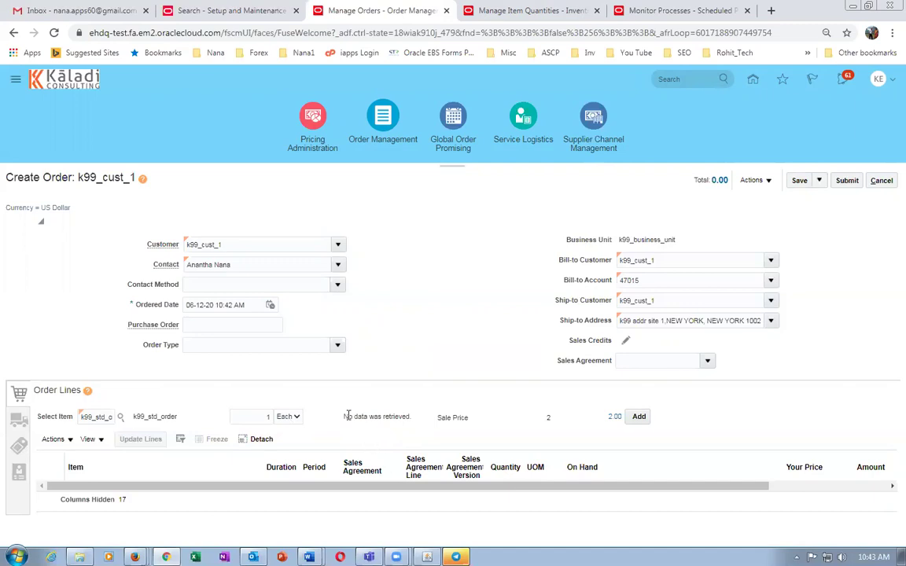
drag(346, 416, 400, 418)
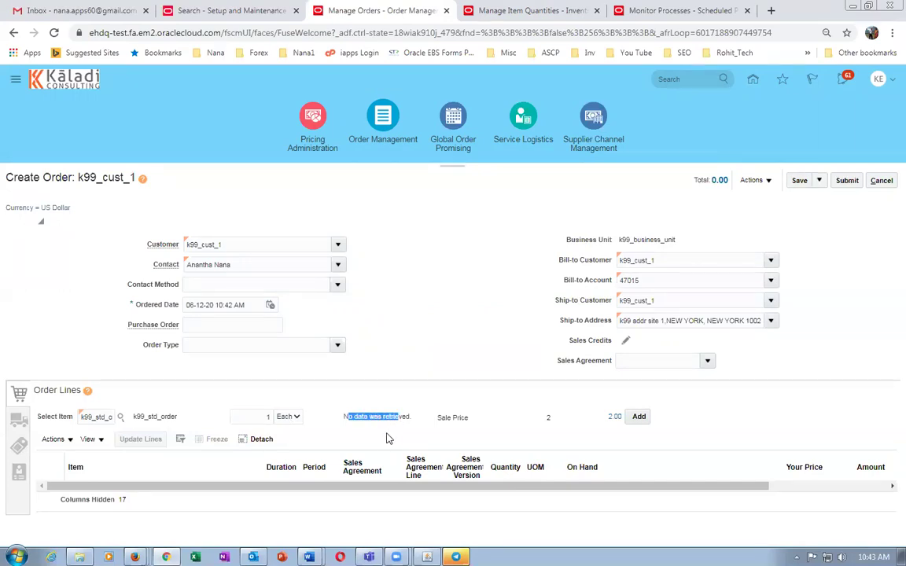
click(350, 395)
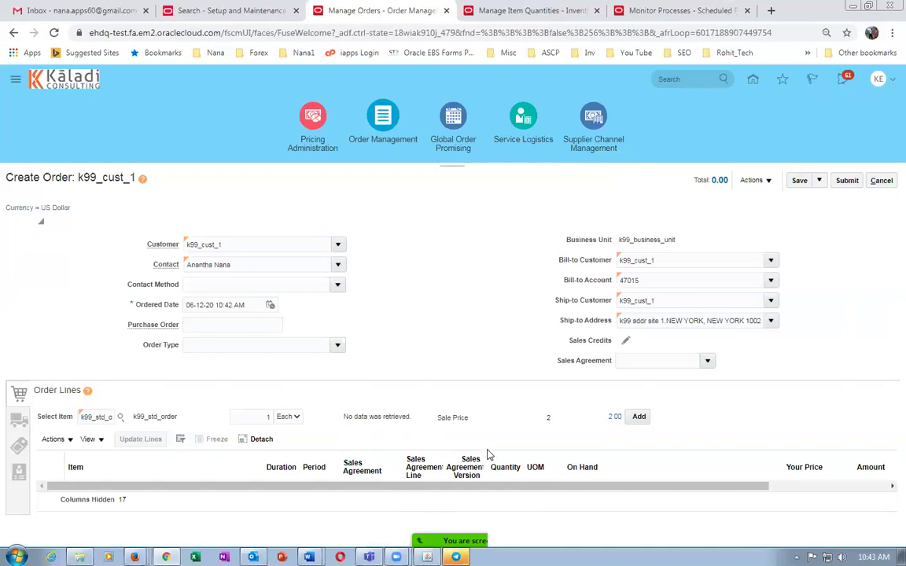
- Add a k99_std_order line with quantity 500
double_click(245, 420)
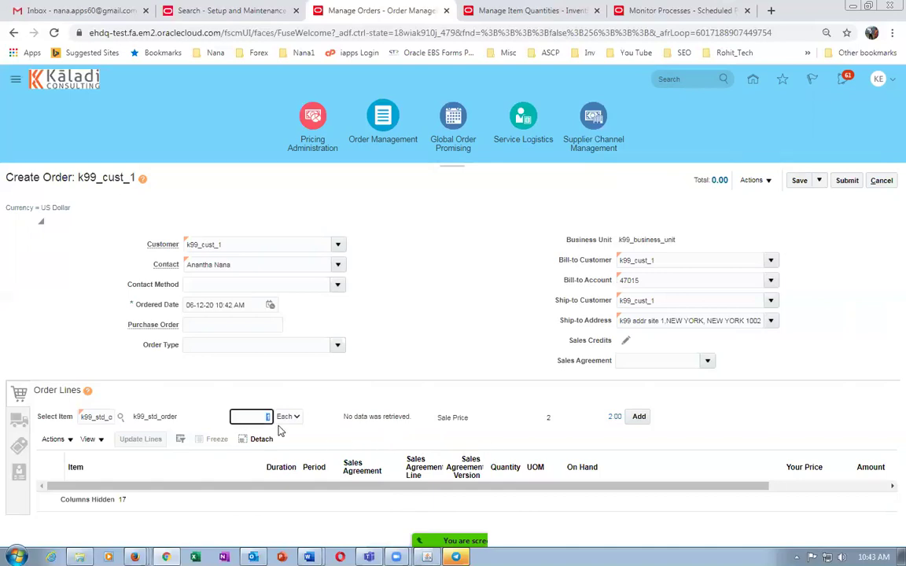
text(500)
key(Tab)
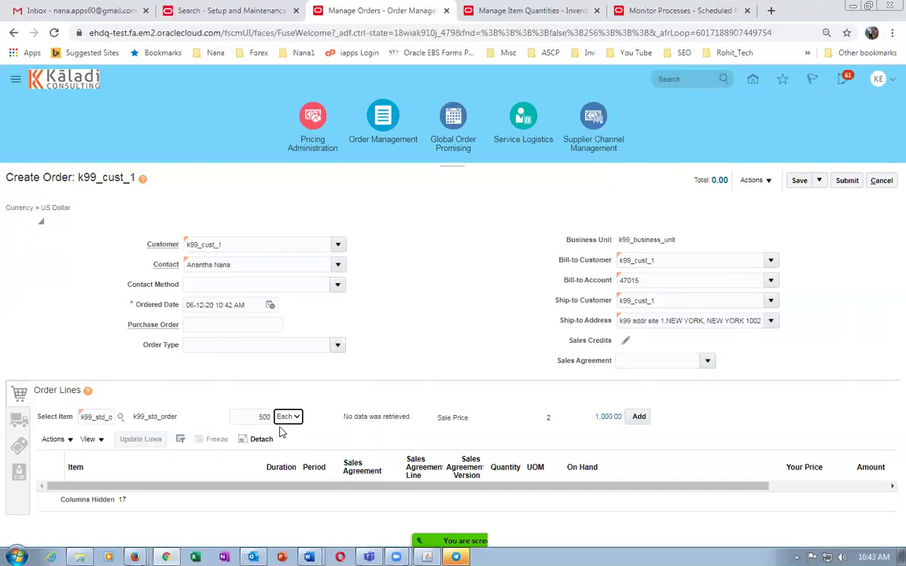
click(639, 417)
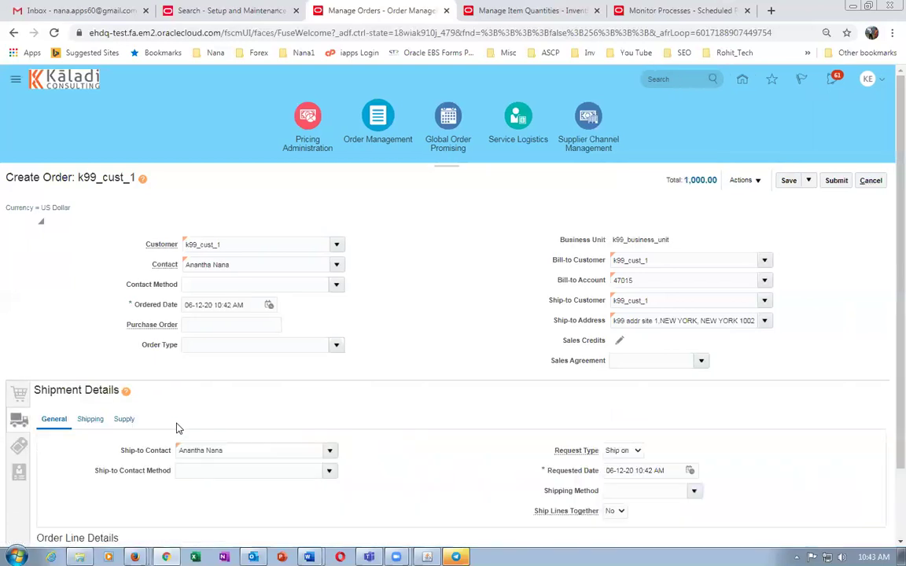
- Set the ship-from warehouse to K991 - K99_CHILD_1 and save the draft as order 10015
click(126, 420)
click(236, 450)
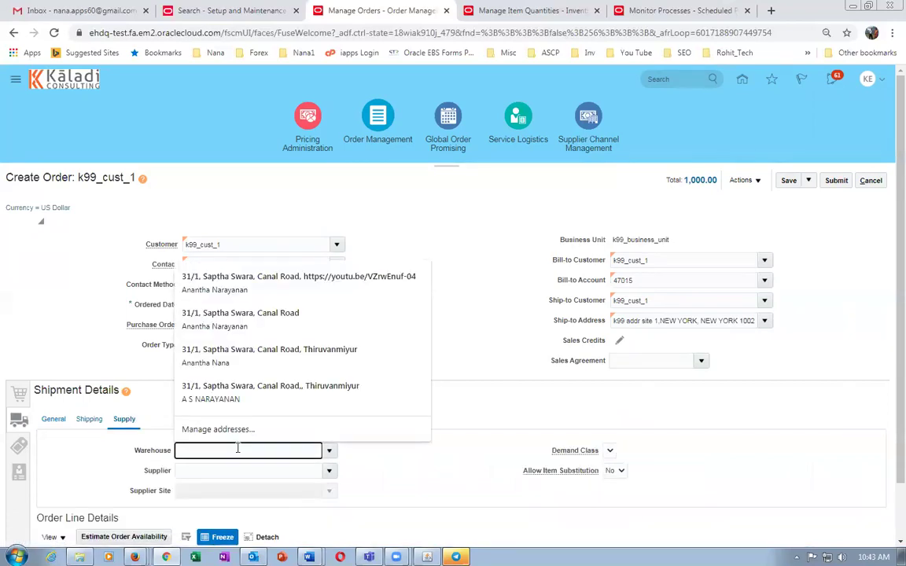
text(k99)
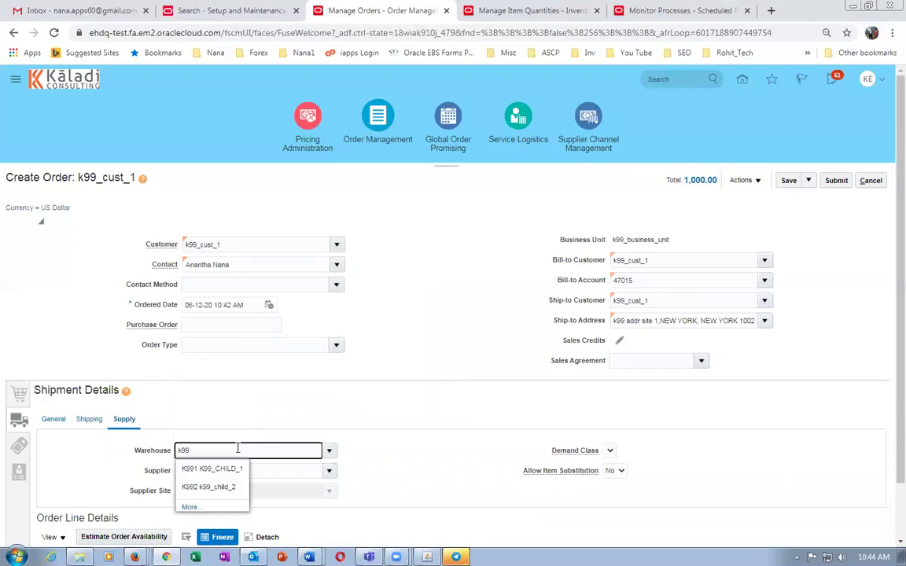
key(Down)
key(Return)
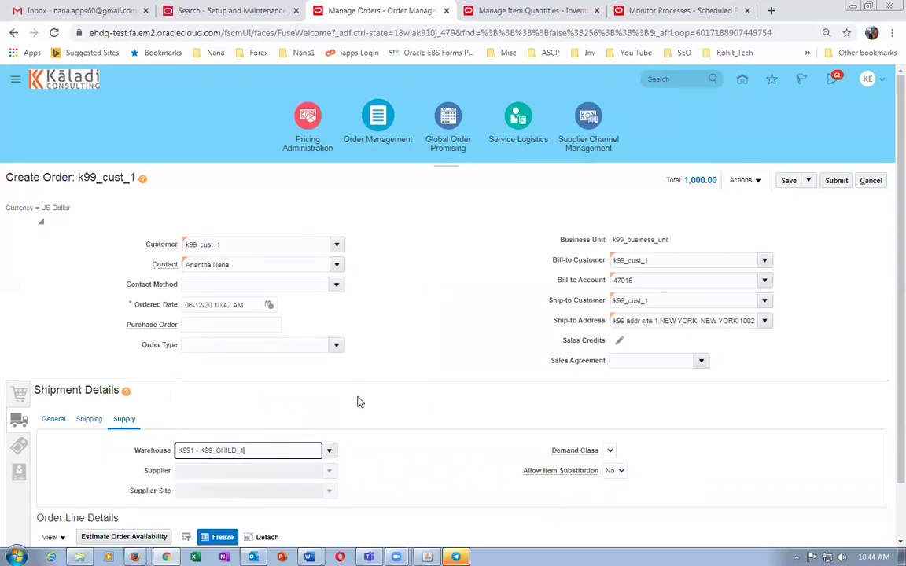
click(43, 422)
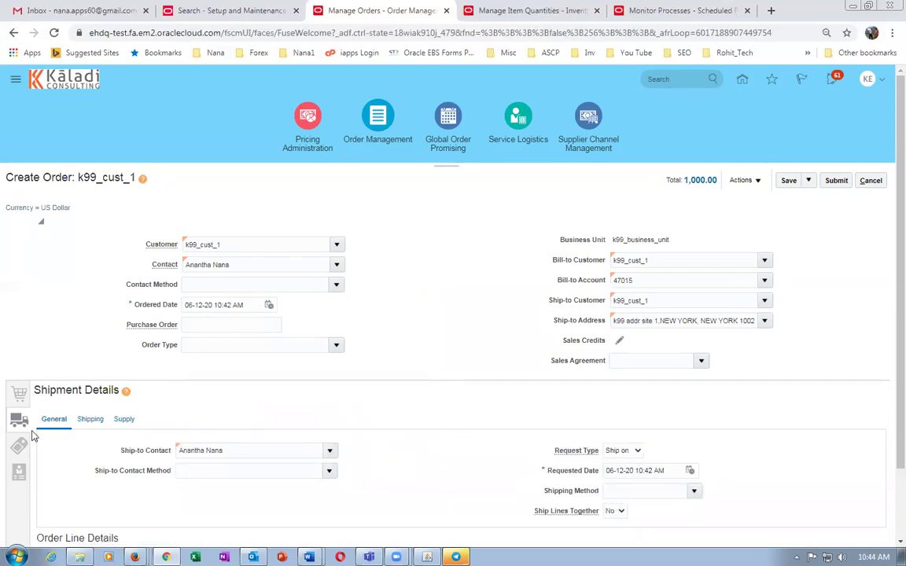
click(787, 180)
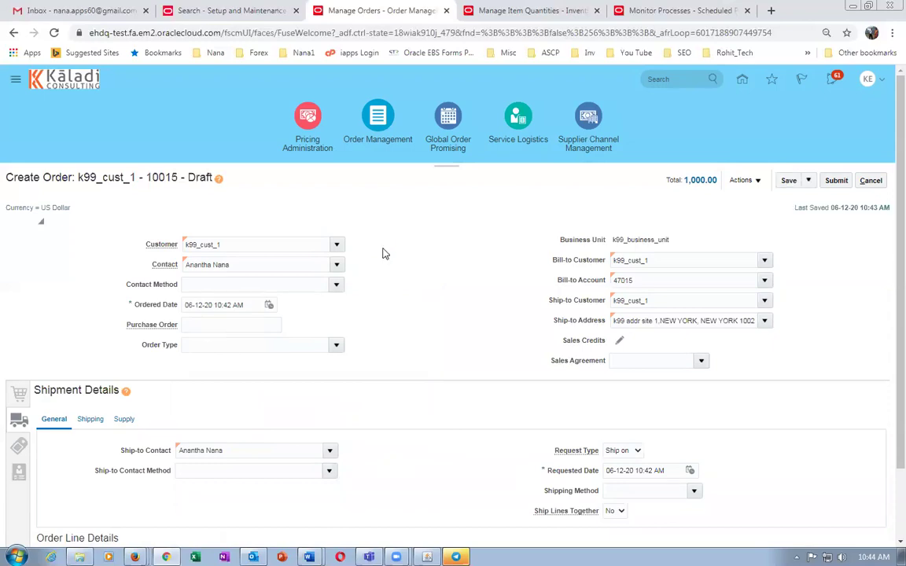
- After the blocked submit, change the requested date to 06-13-20 and save
click(833, 181)
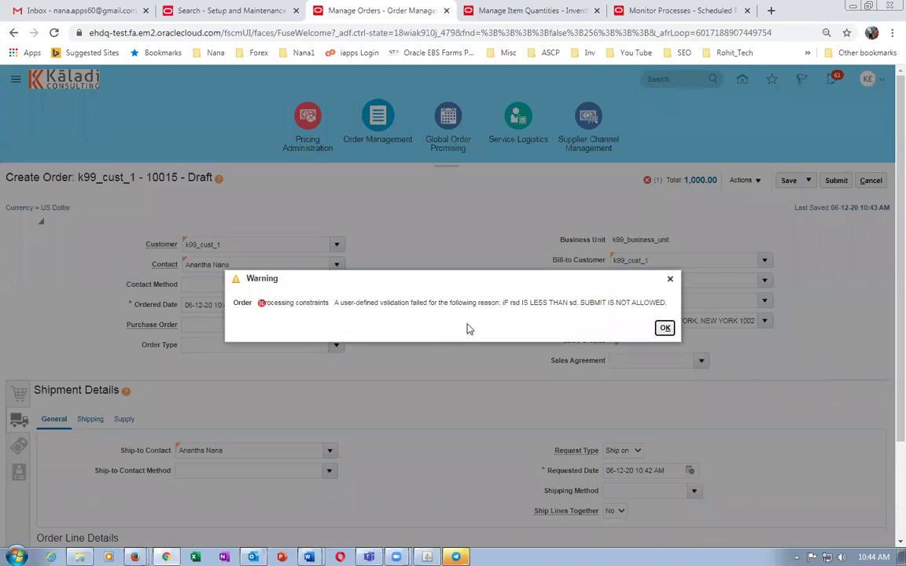
click(665, 328)
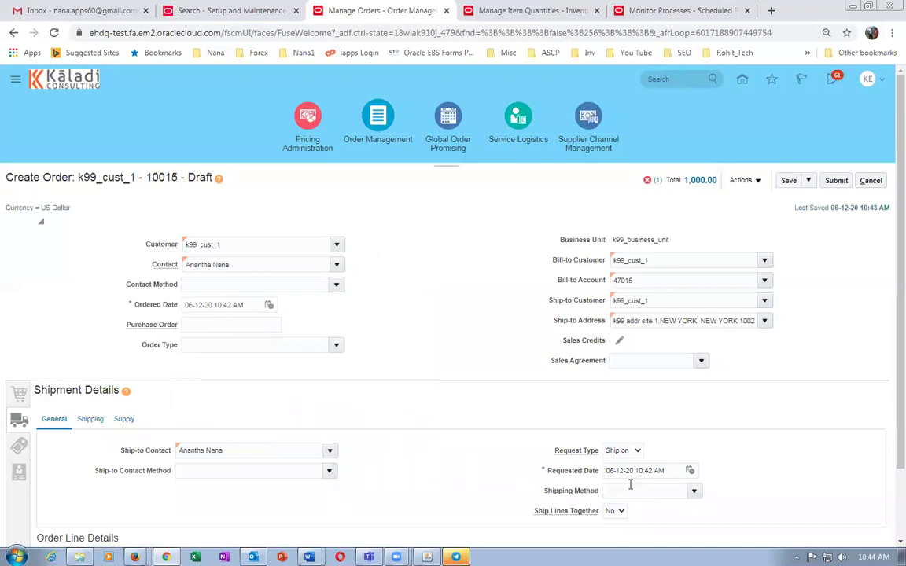
click(621, 472)
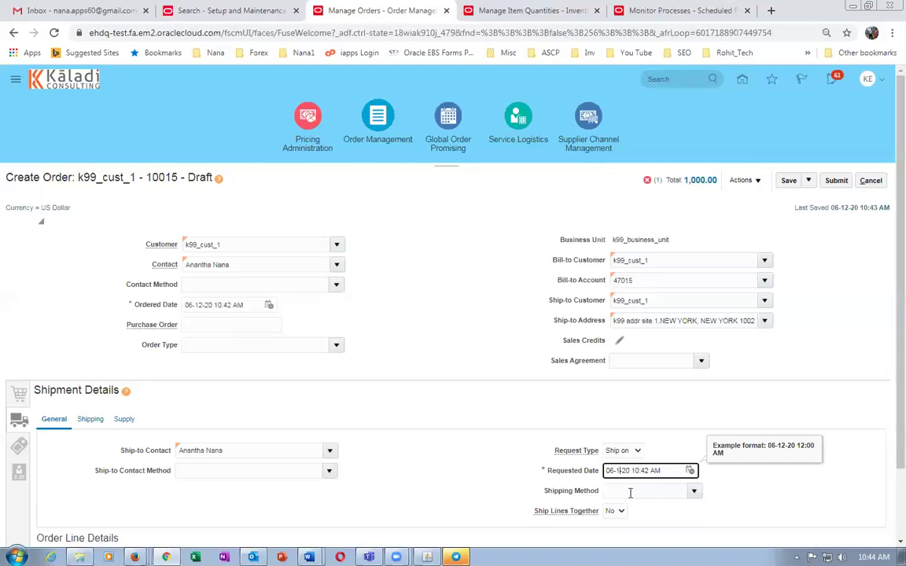
text(3)
click(594, 410)
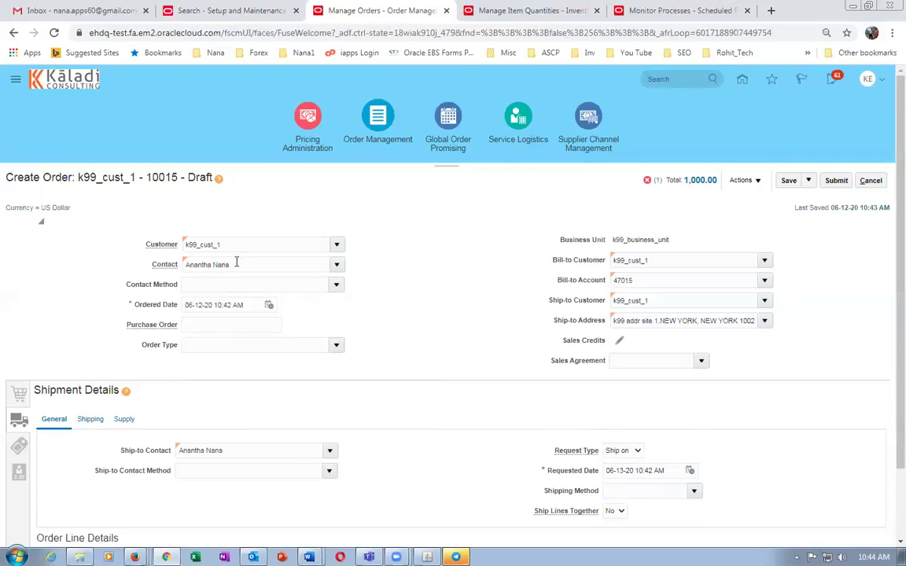
click(788, 181)
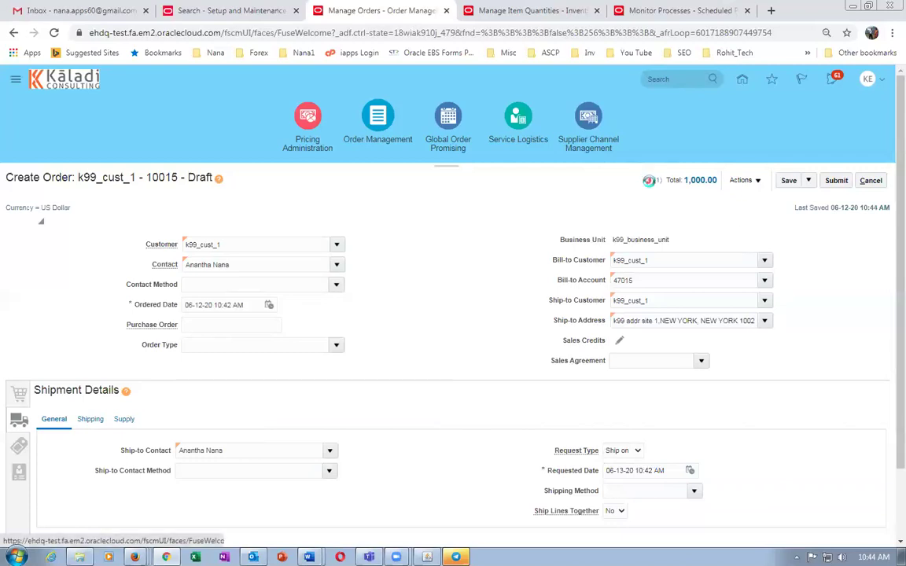
- Clear the remaining validation warning and resubmit order 10015, acknowledging the confirmation
click(649, 180)
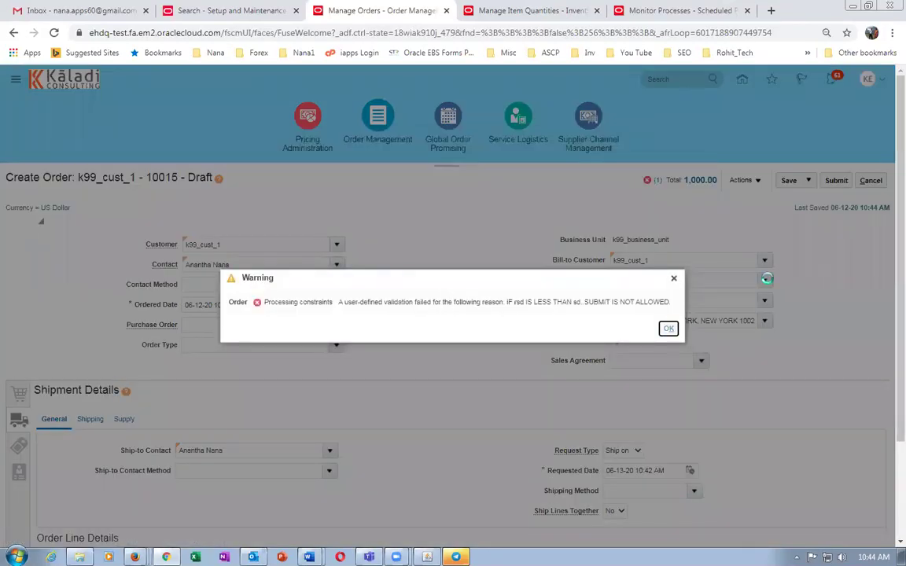
key(Return)
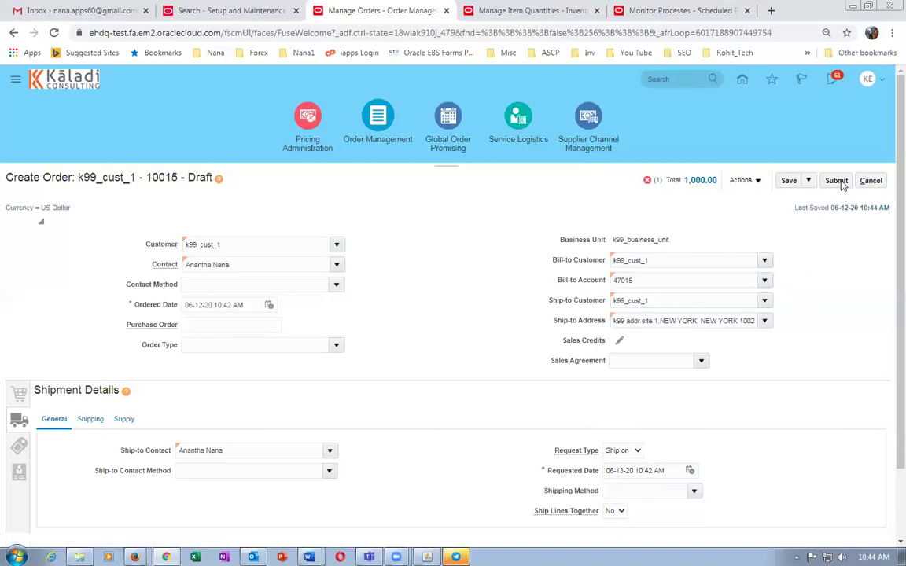
click(838, 181)
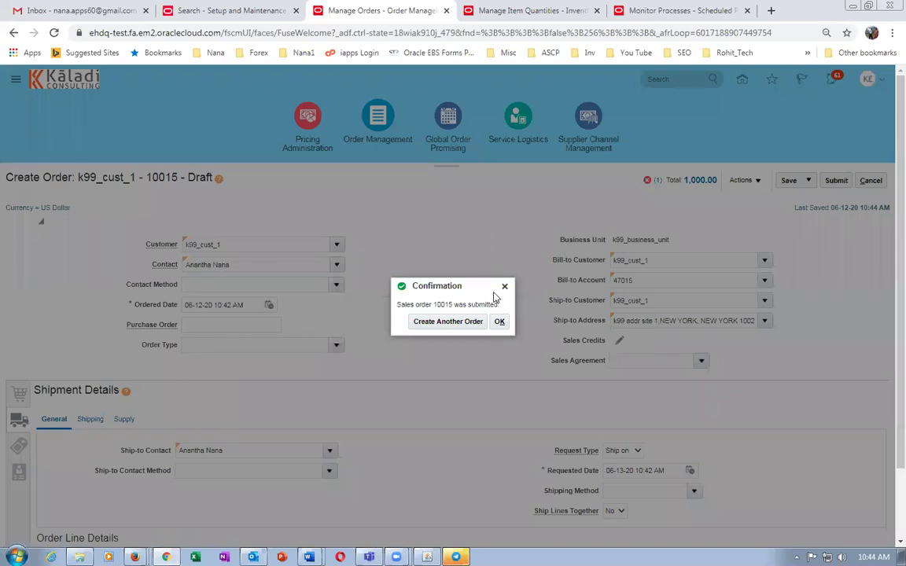
click(501, 322)
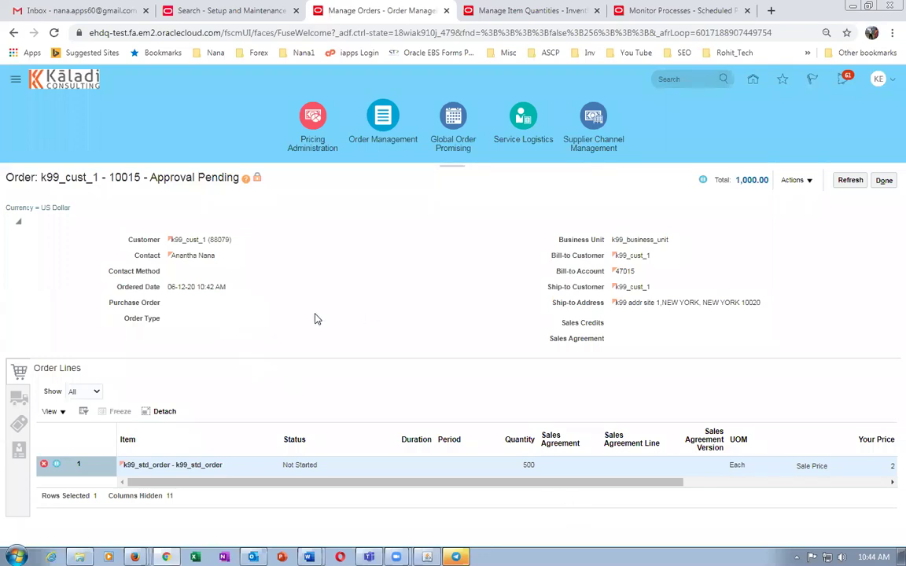
- Refresh order 10015, view its approval information, and select the base oraclecloud.com address
click(848, 186)
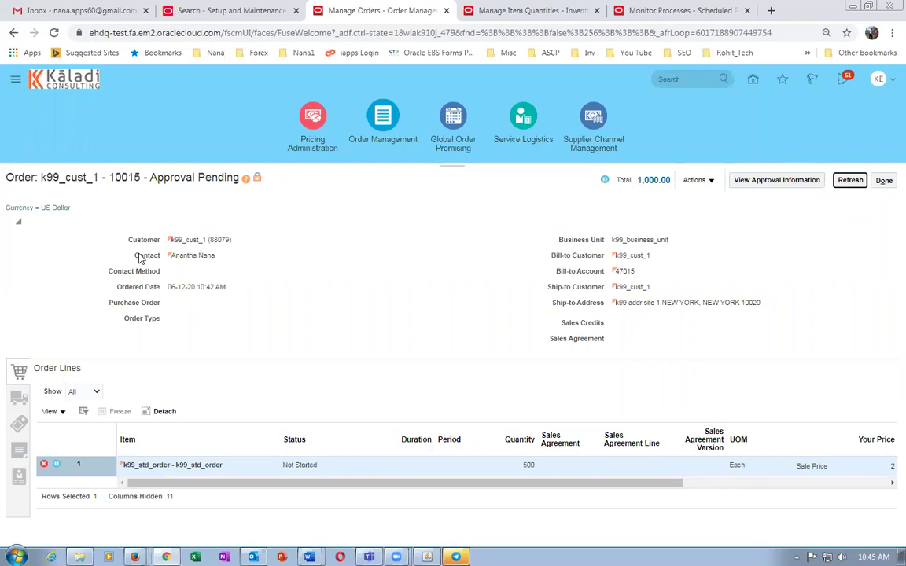
click(757, 183)
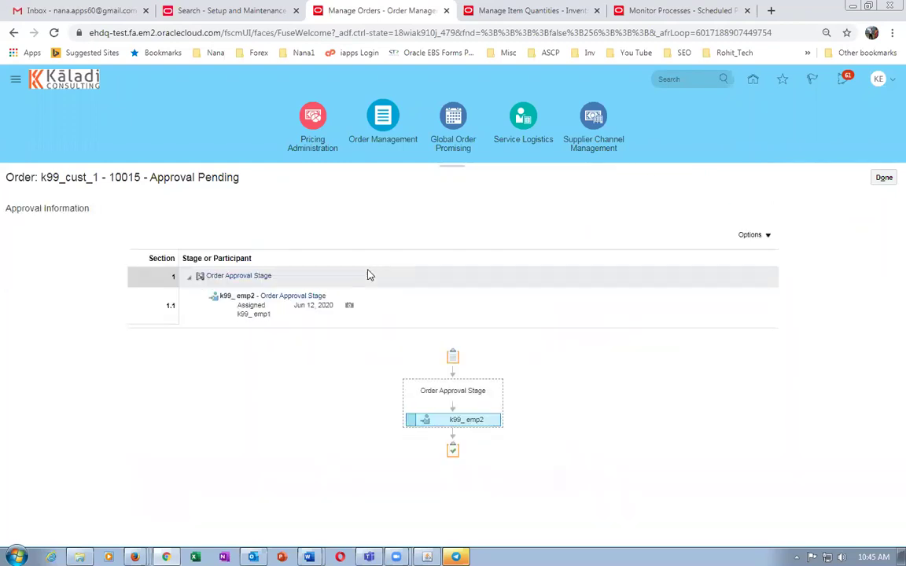
mouse_move(483, 419)
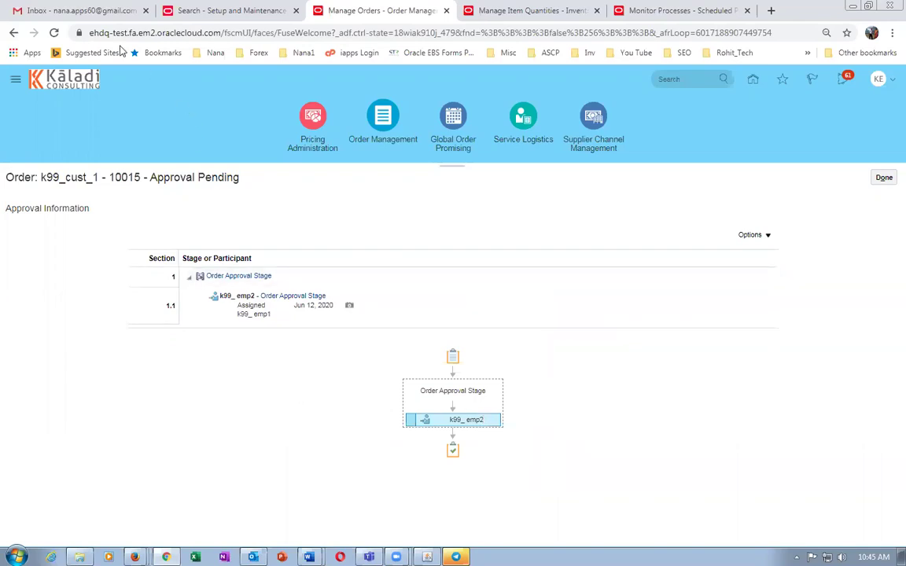
click(96, 33)
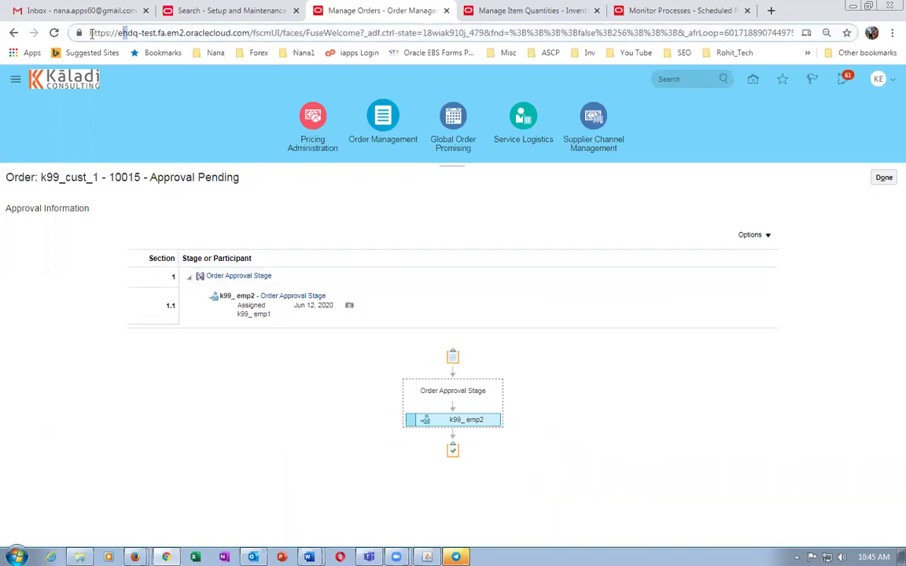
drag(89, 33, 249, 33)
key(ctrl+c)
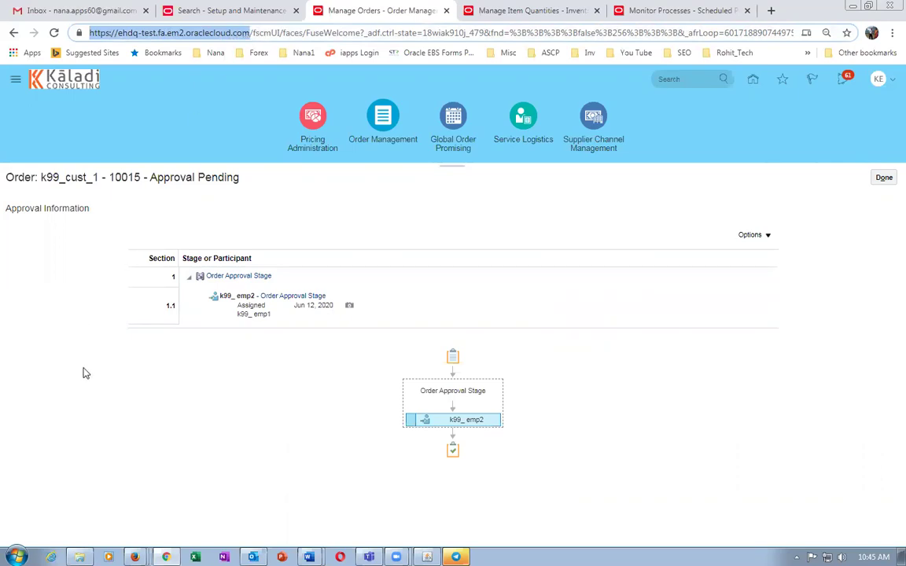
- Load the copied Oracle Cloud address in Internet Explorer and sign in with the saved user name
click(51, 557)
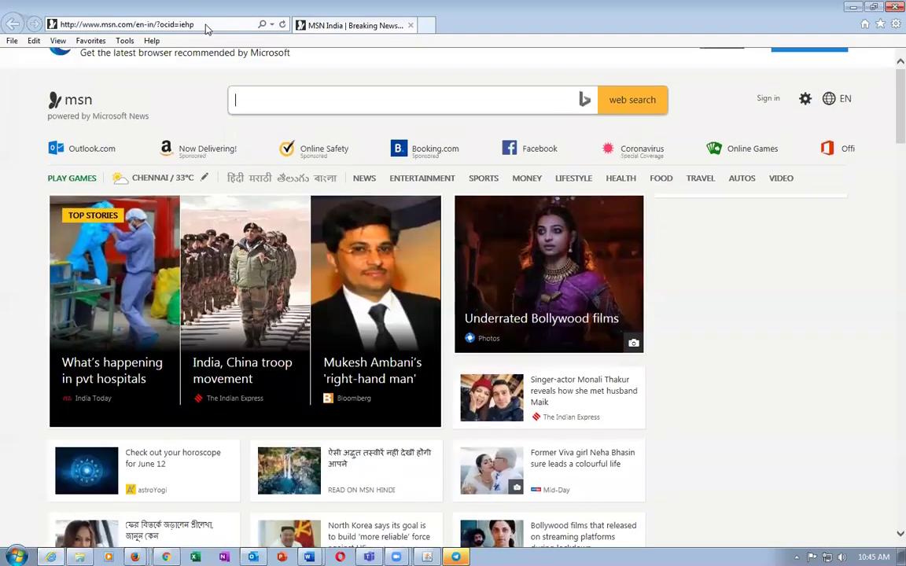
click(208, 24)
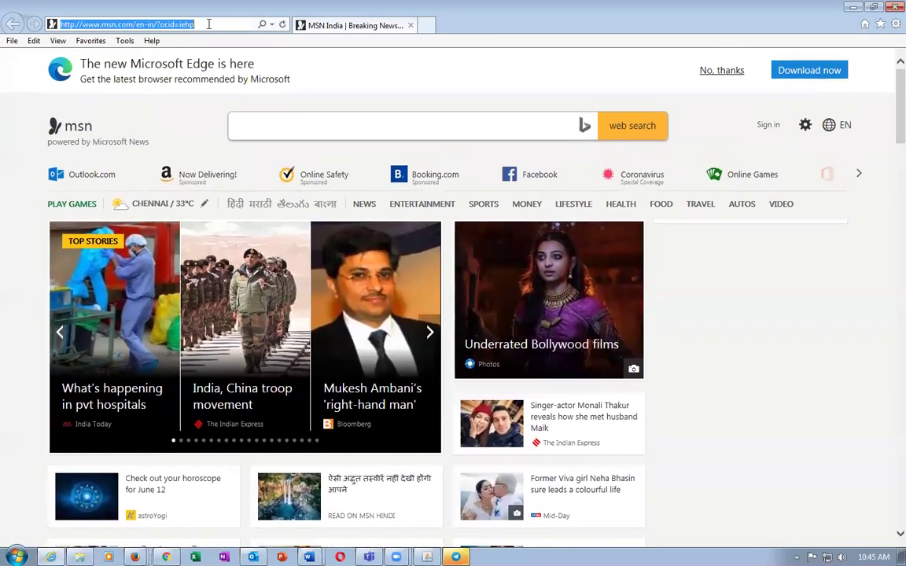
key(ctrl+v)
key(Return)
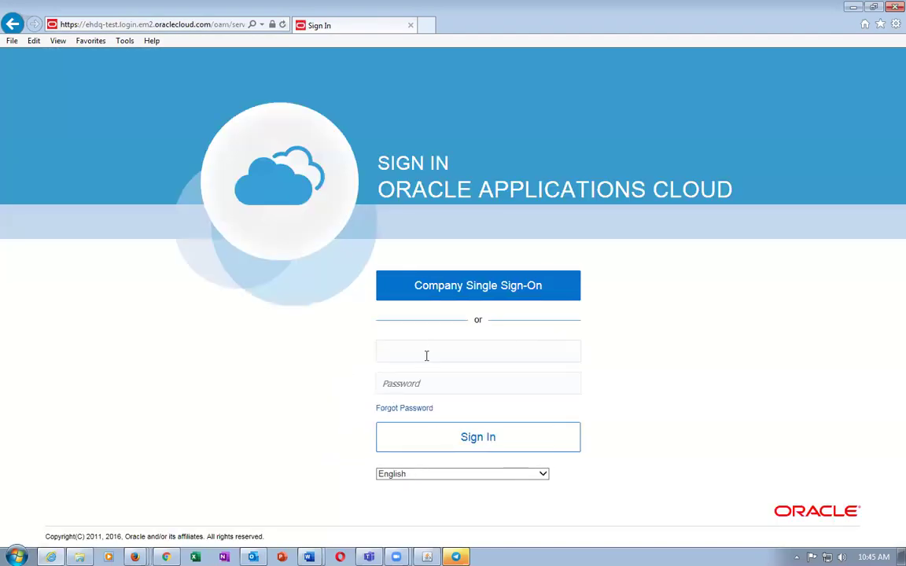
text(k99_emp)
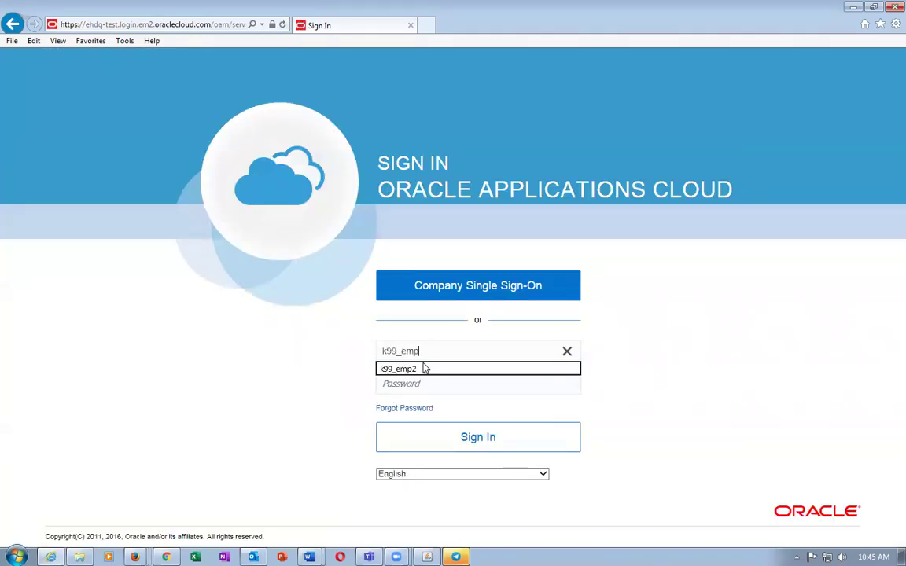
click(424, 368)
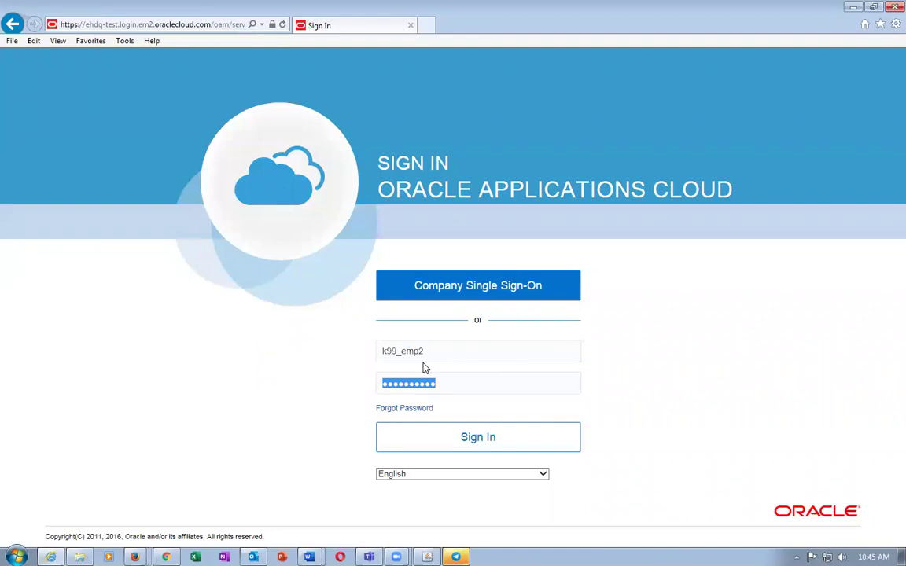
click(459, 440)
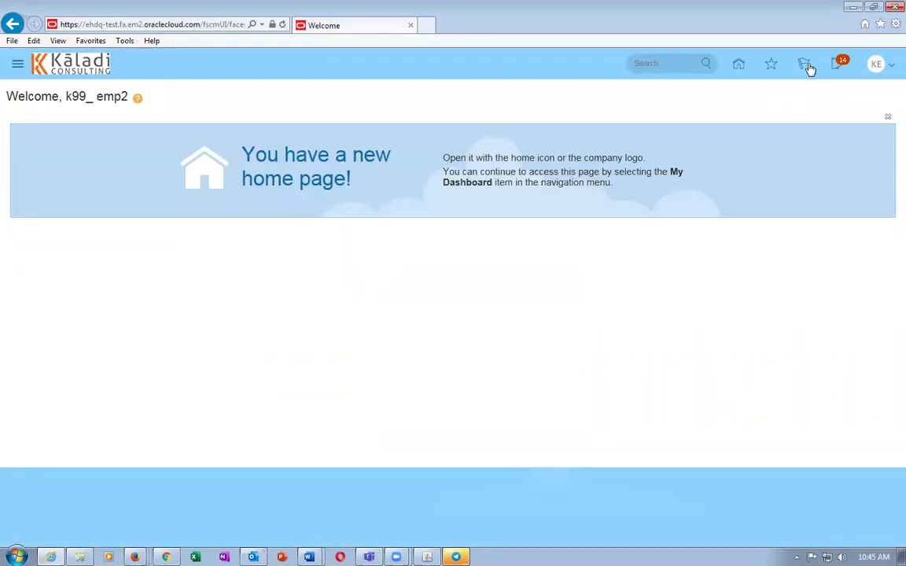
- Open the order's approval request from notifications and approve it
click(839, 63)
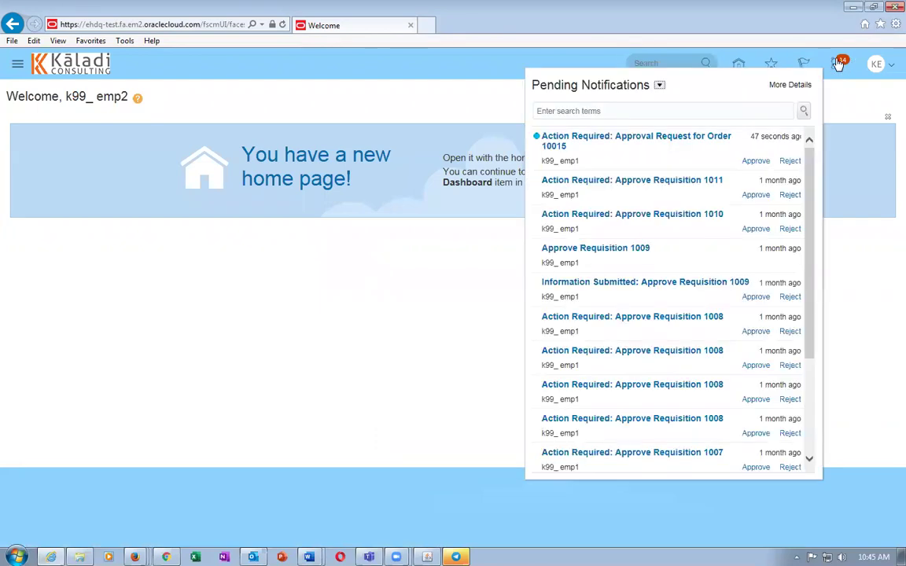
click(598, 146)
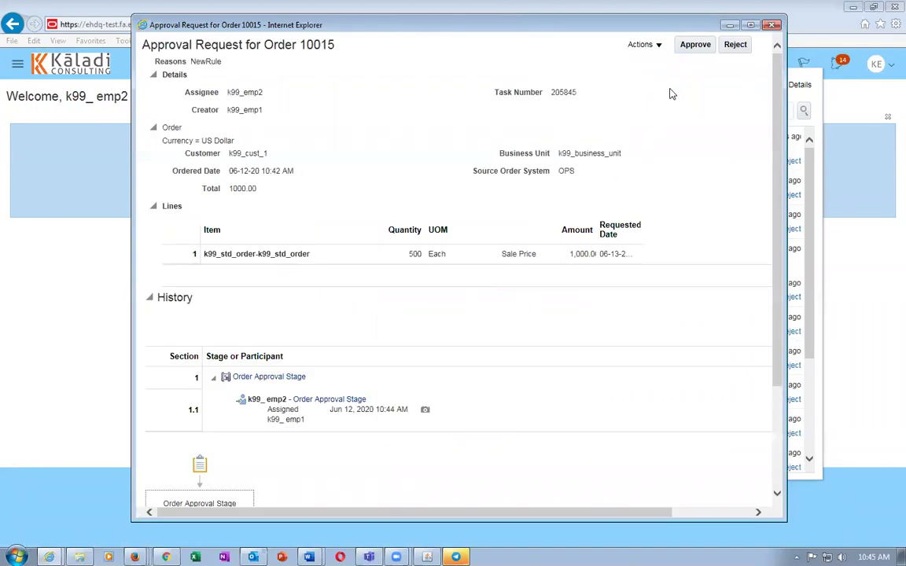
click(699, 45)
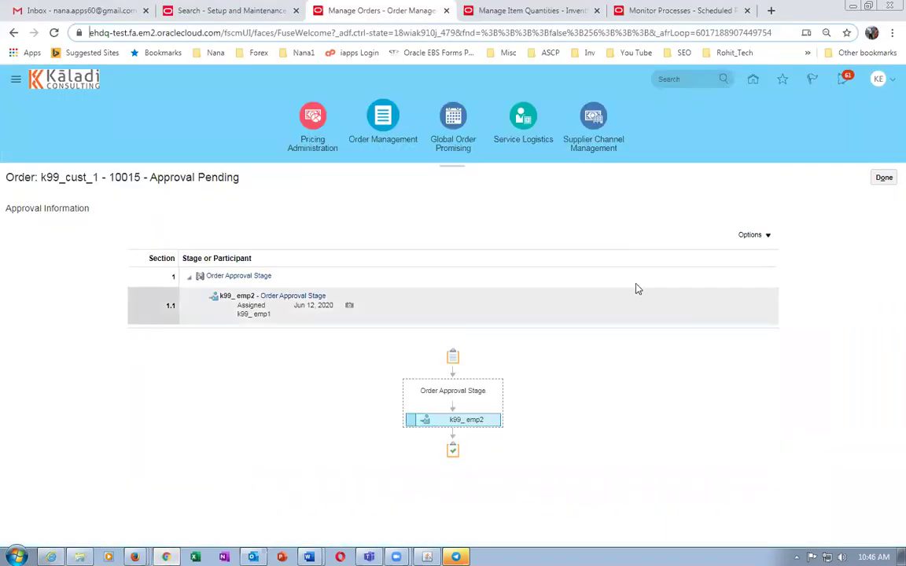
- Refresh order 10015 to Processing status and review its credit-check failure errors
click(884, 177)
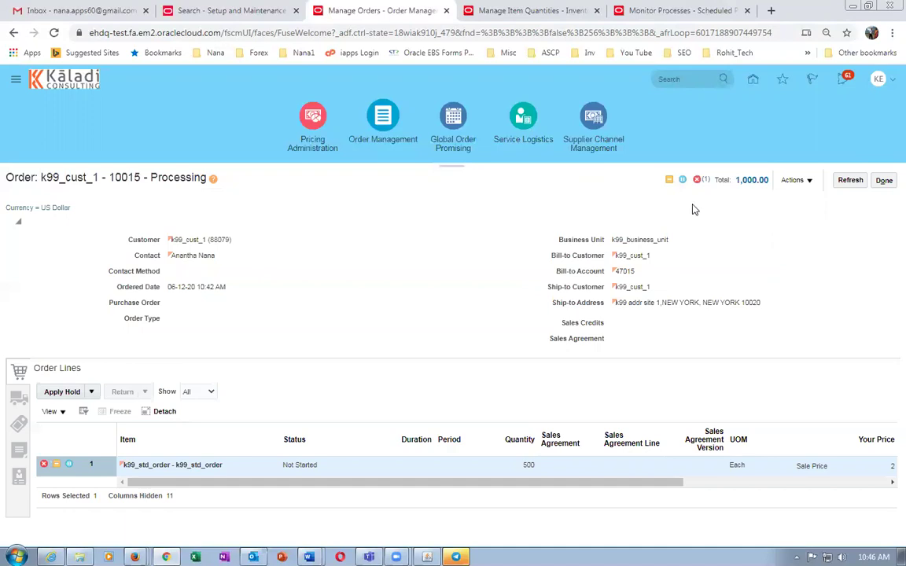
click(848, 183)
click(698, 181)
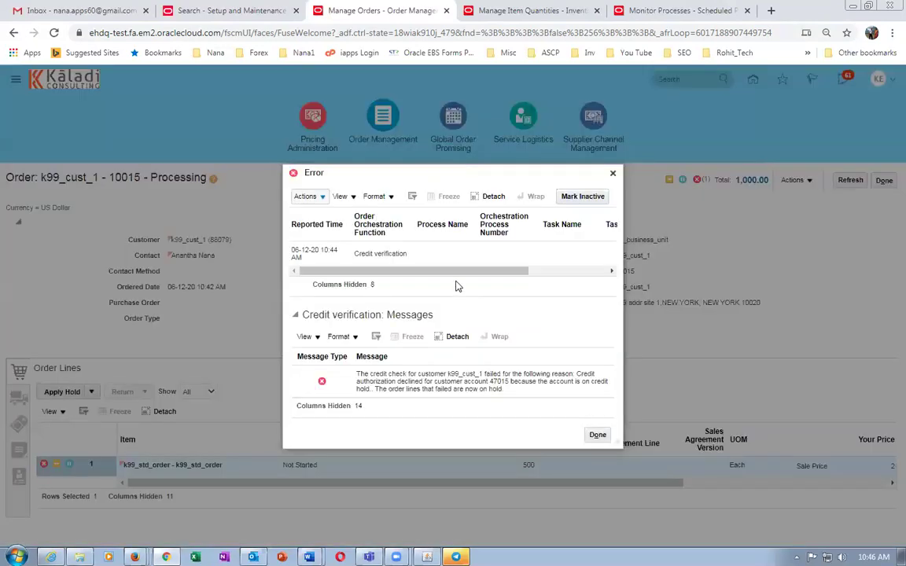
drag(491, 275, 607, 283)
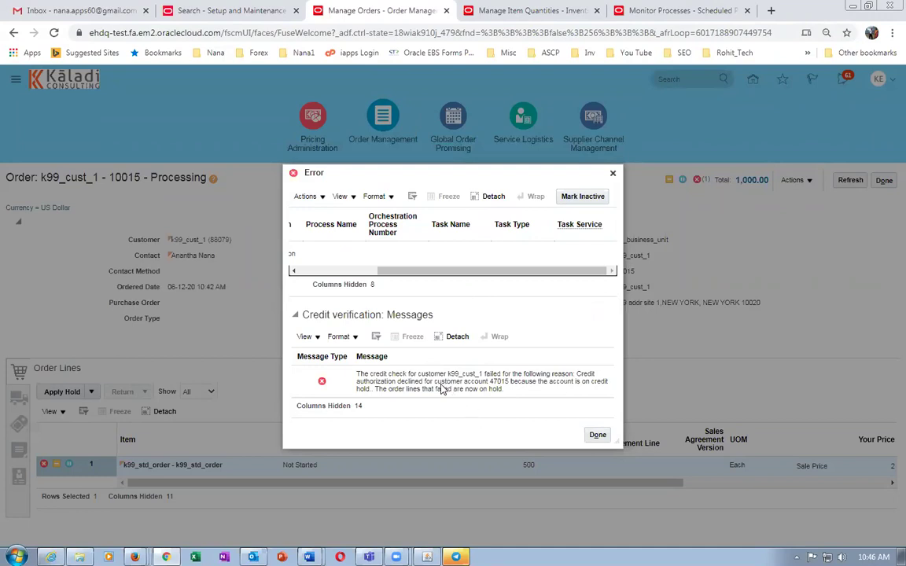
click(598, 435)
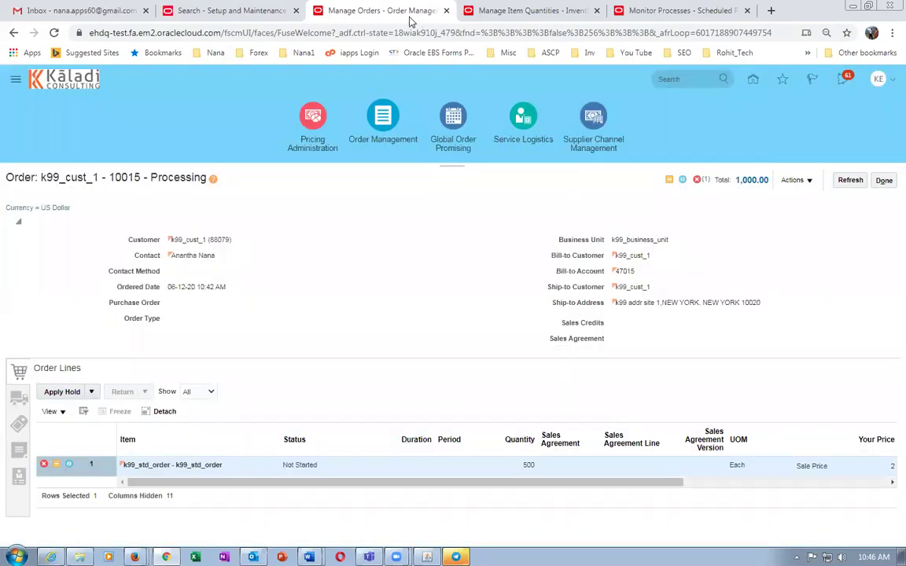
right_click(409, 17)
- Duplicate the Manage Orders tab, open Setup and Maintenance there, and return to the order page
click(460, 74)
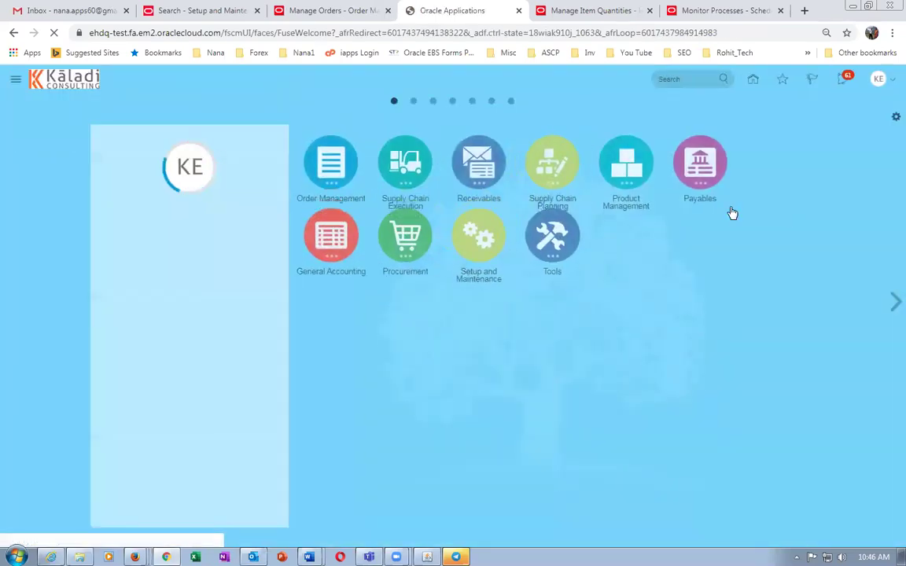
click(878, 81)
click(695, 246)
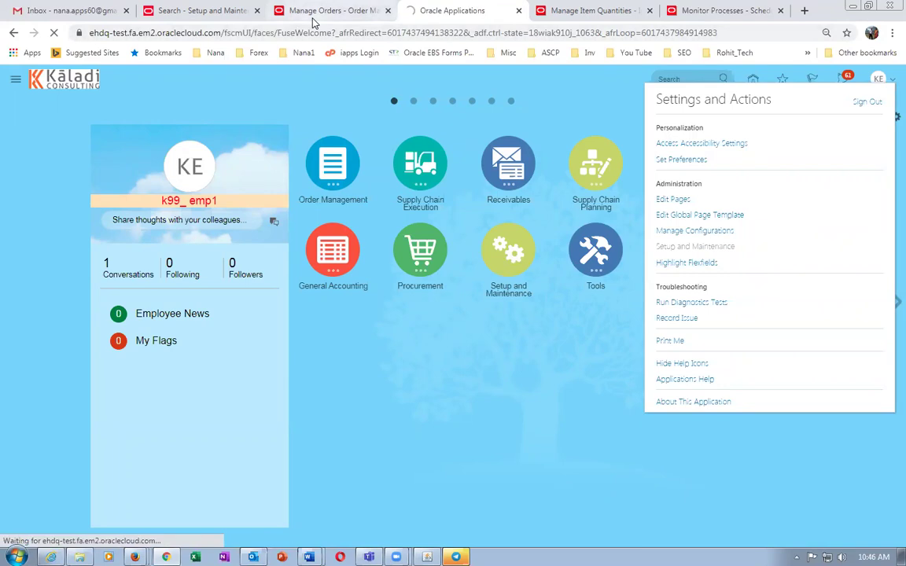
click(331, 10)
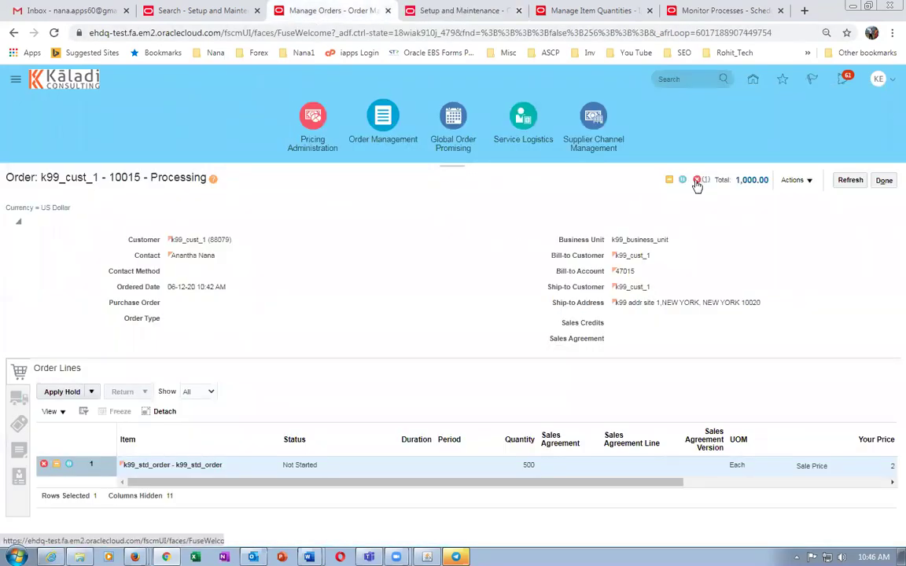
- Recheck the credit-check error, noting failed lines are on hold, then go to the Setup and Maintenance tab
click(697, 180)
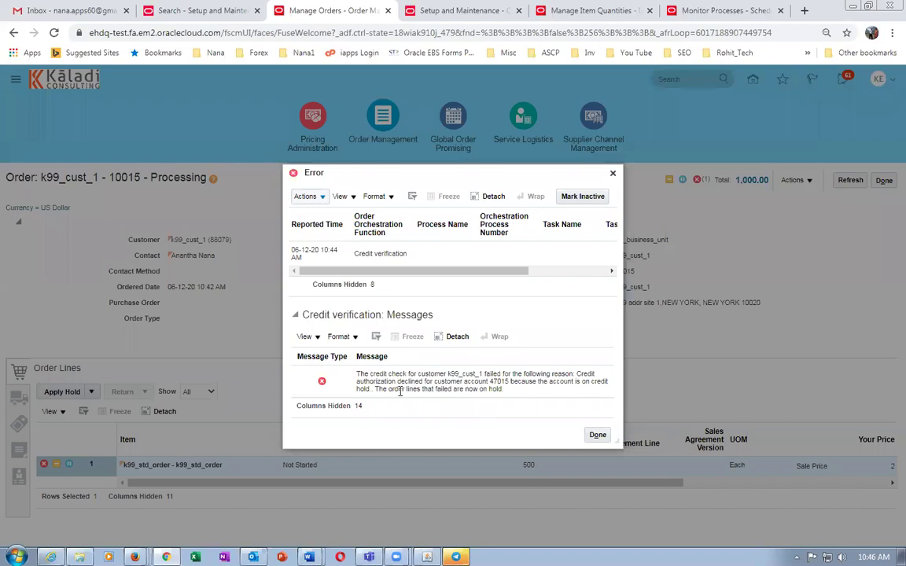
drag(400, 391, 510, 393)
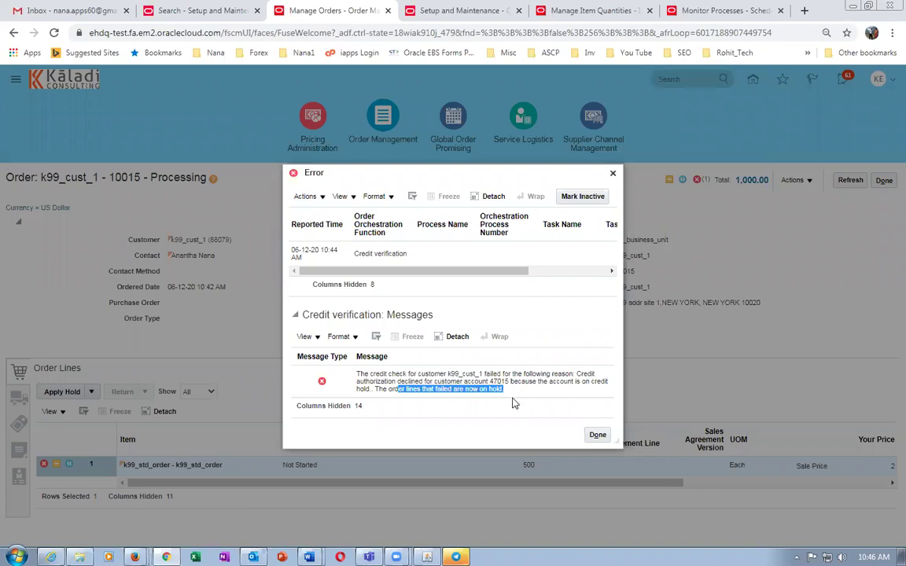
click(598, 435)
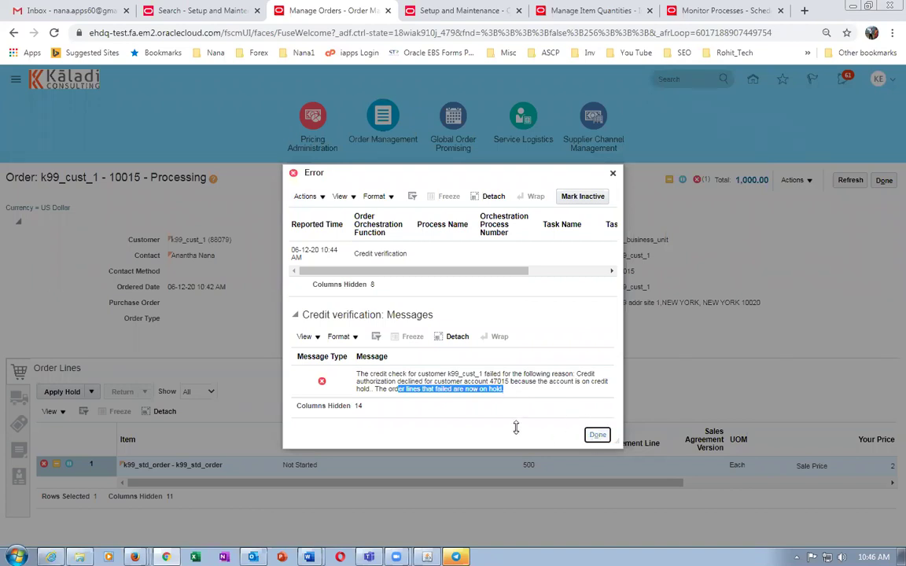
click(413, 11)
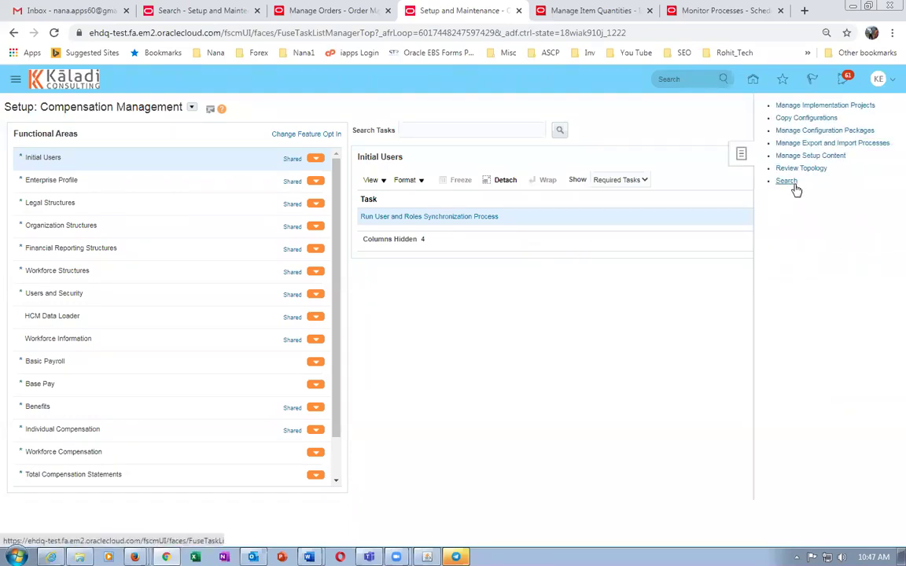
- Search tasks for man%order%para% and open Manage Order Management Parameters
click(275, 132)
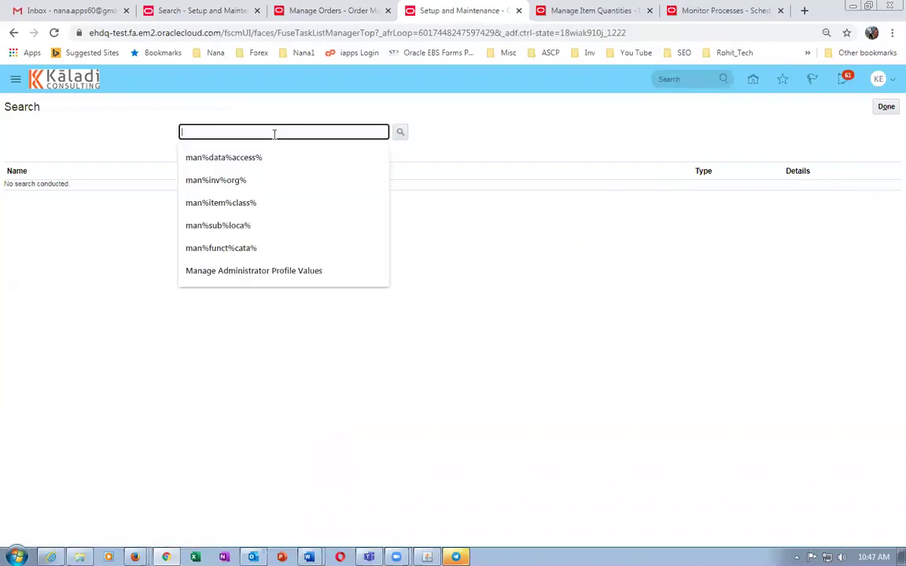
text(man%o)
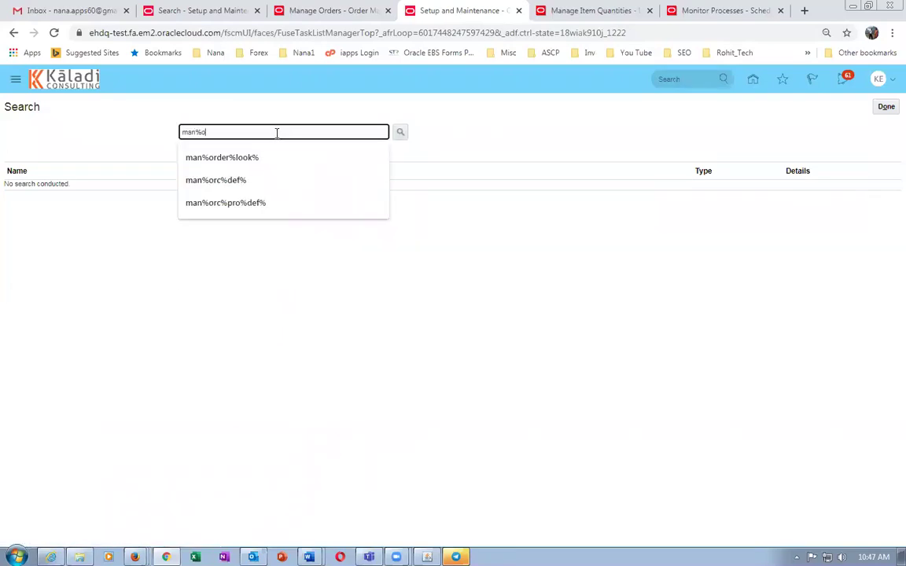
text(rder%para%)
key(Return)
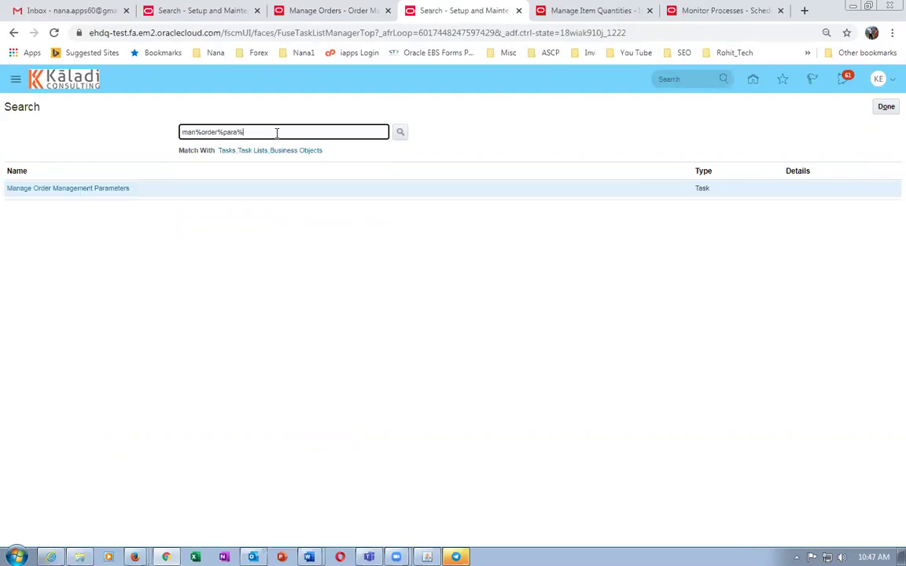
click(70, 188)
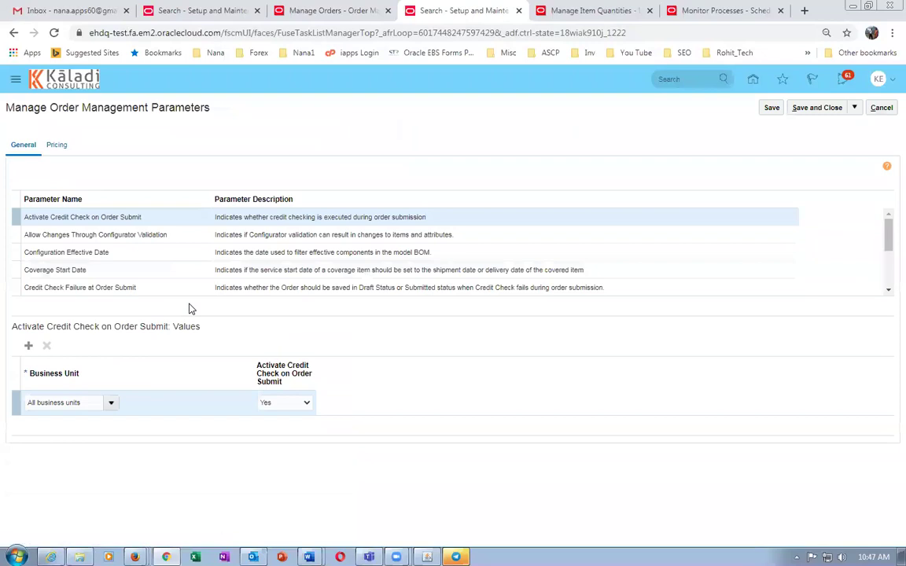
- Set Activate Credit Check on Order Submit to No and save
click(179, 222)
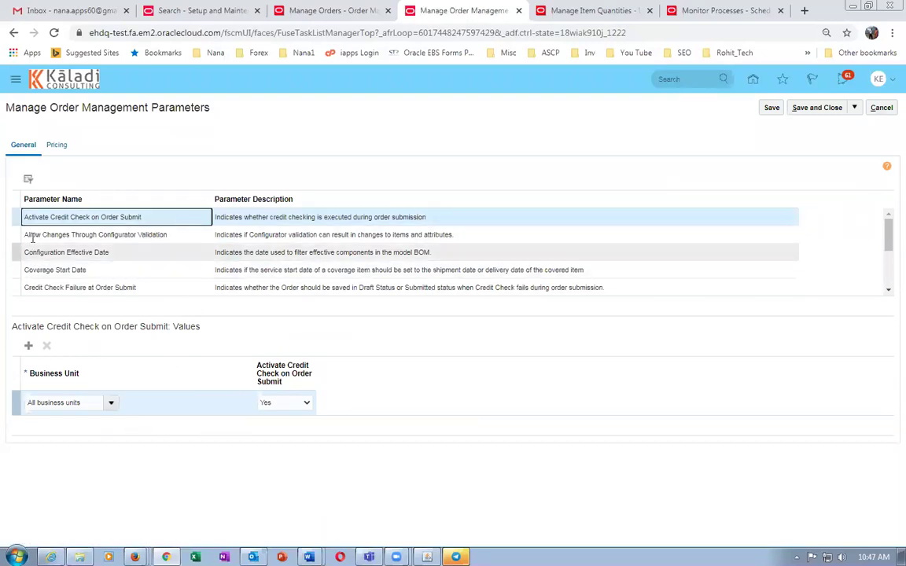
click(280, 402)
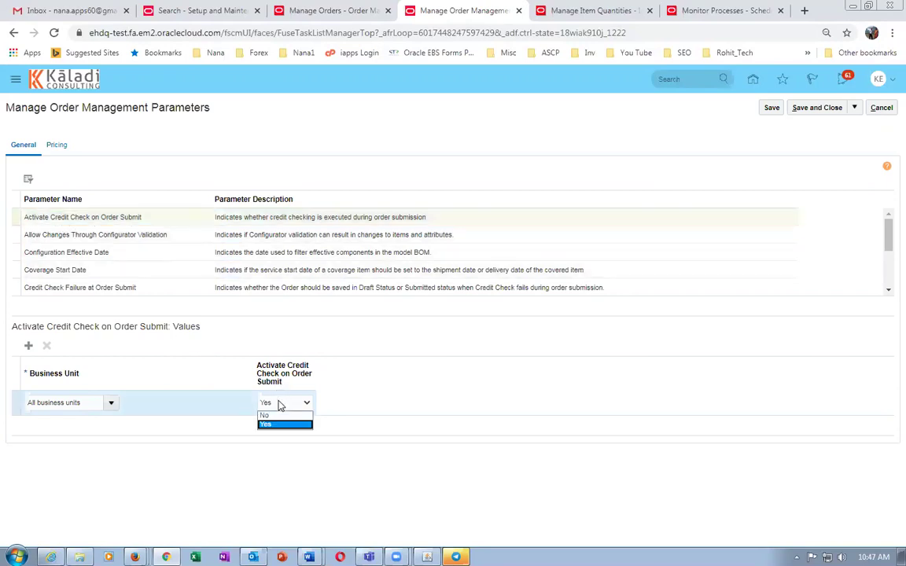
click(268, 423)
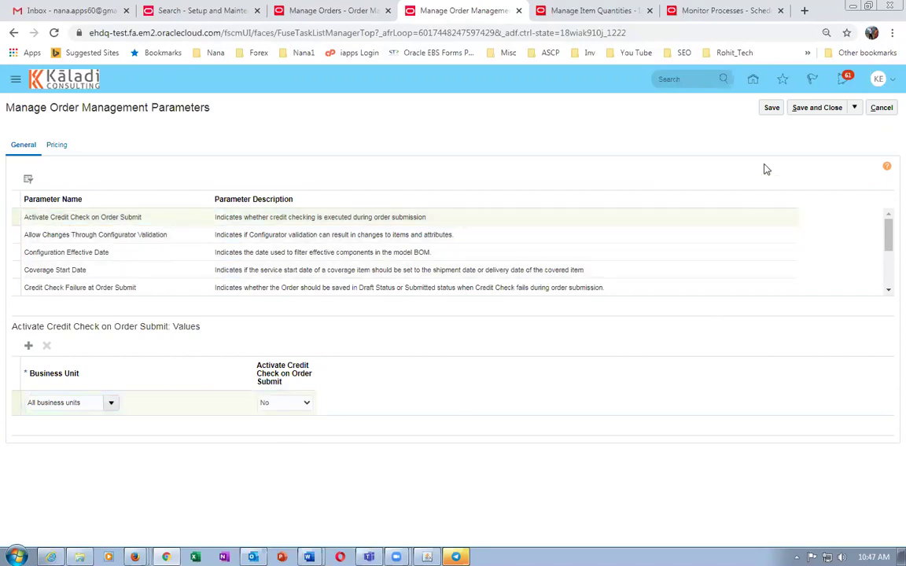
click(773, 114)
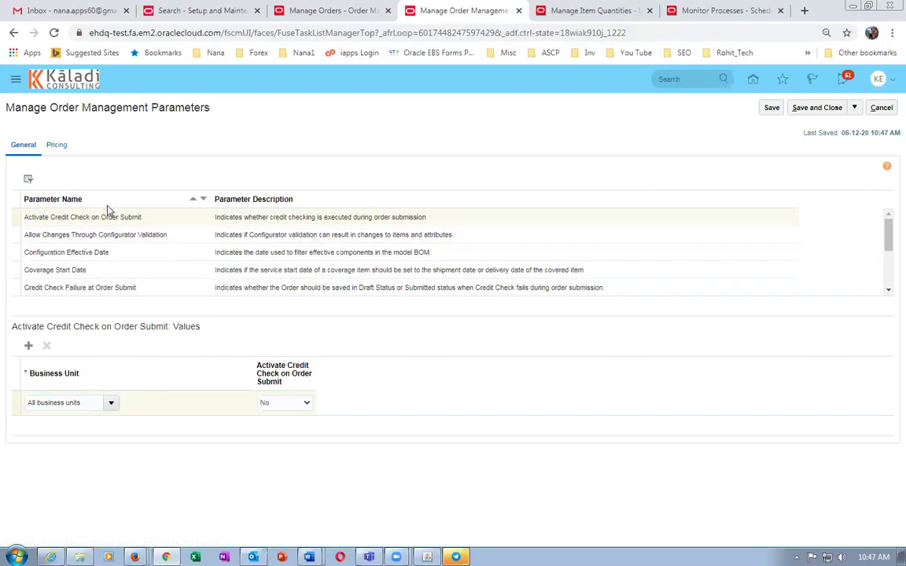
click(116, 288)
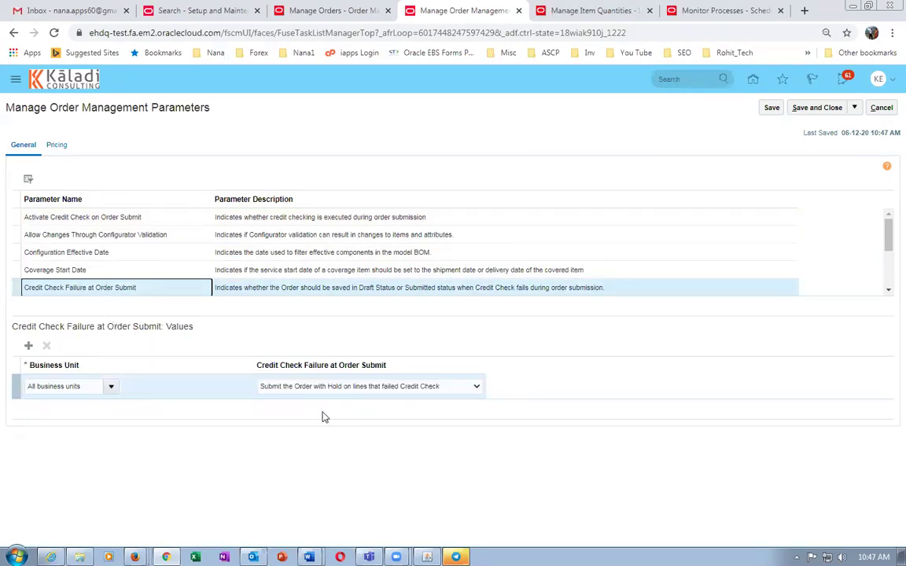
click(77, 218)
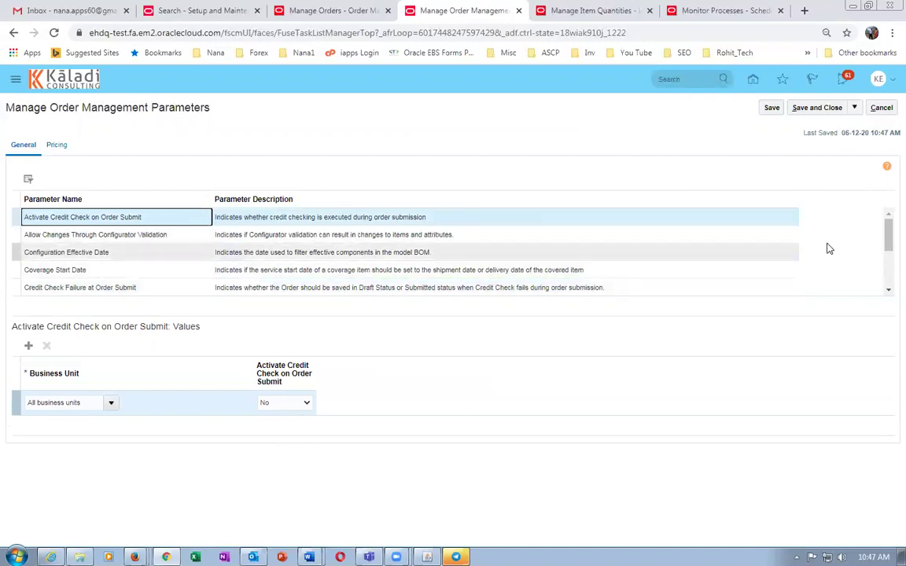
drag(887, 246, 887, 274)
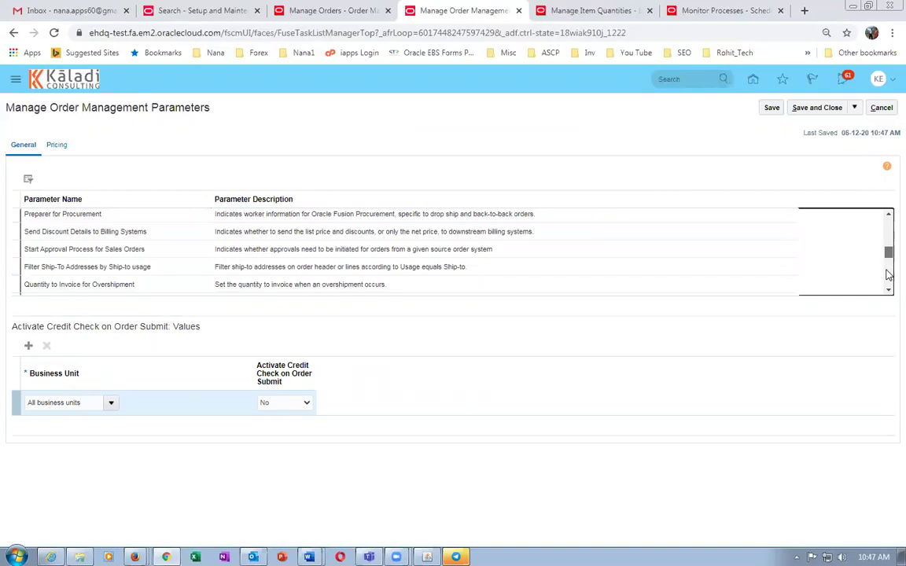
- Set Start Approval Process for Sales Orders to No, confirm, and save and close
click(174, 250)
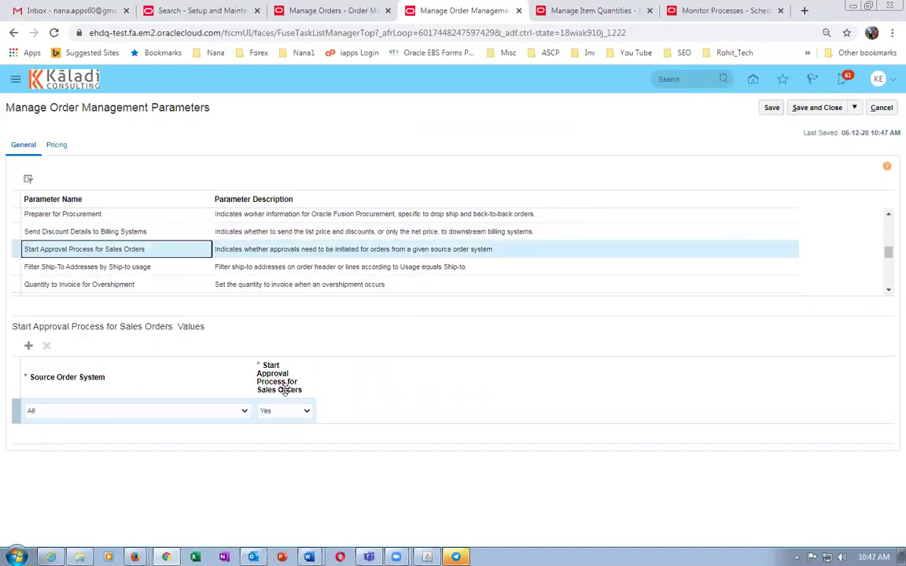
click(288, 412)
click(285, 426)
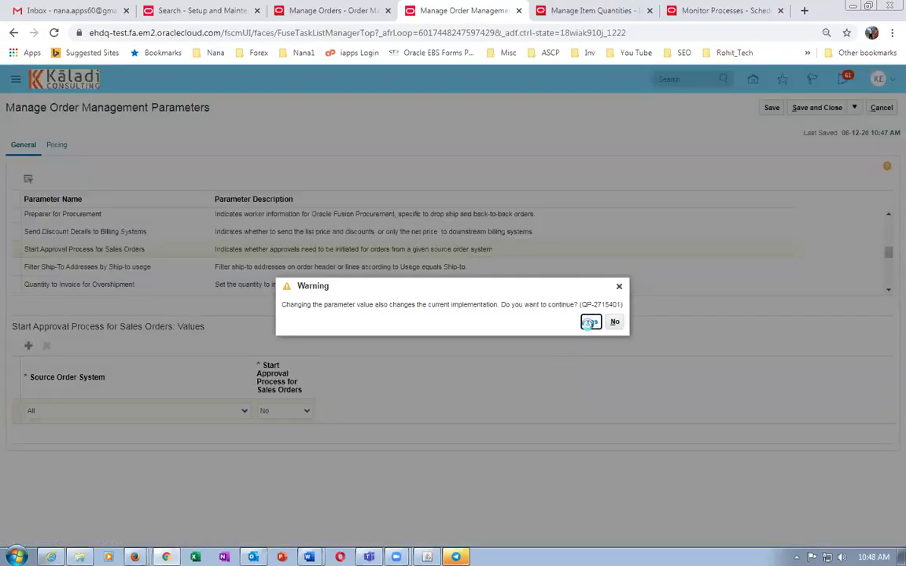
click(592, 323)
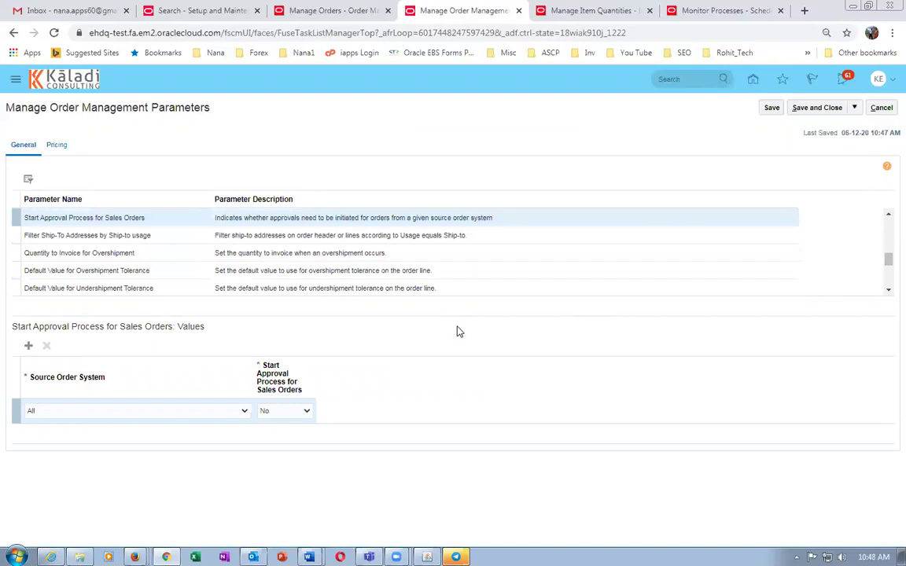
click(802, 109)
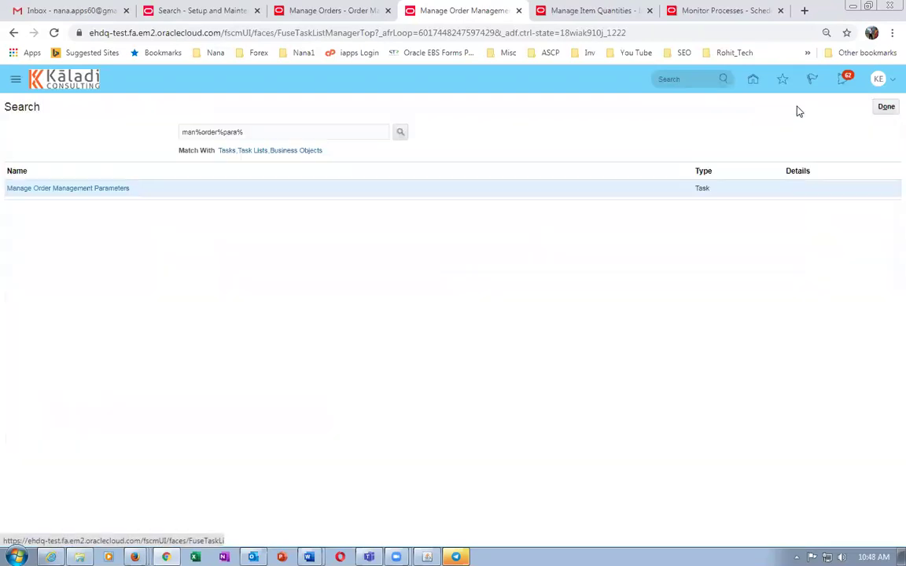
- Back on order 10015, review the credit check failure message and close it
click(342, 11)
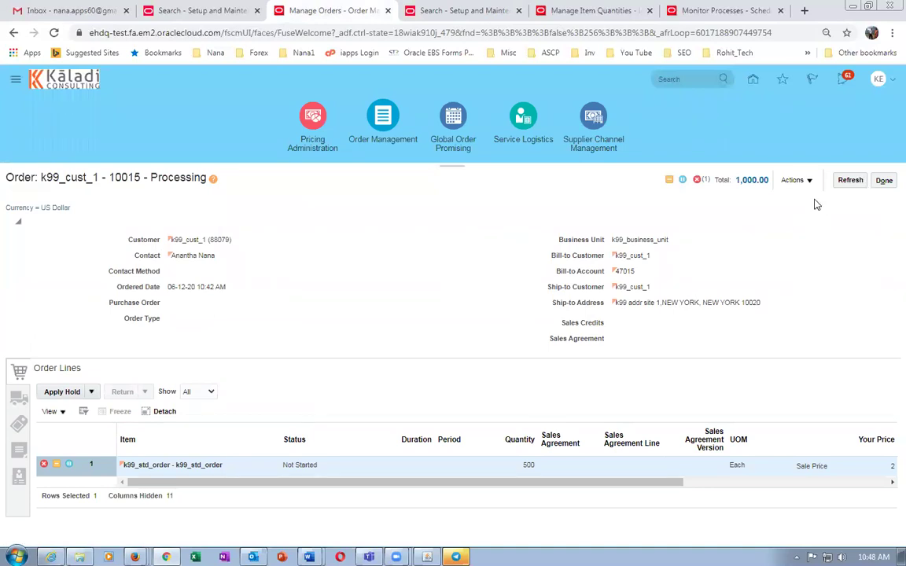
click(695, 181)
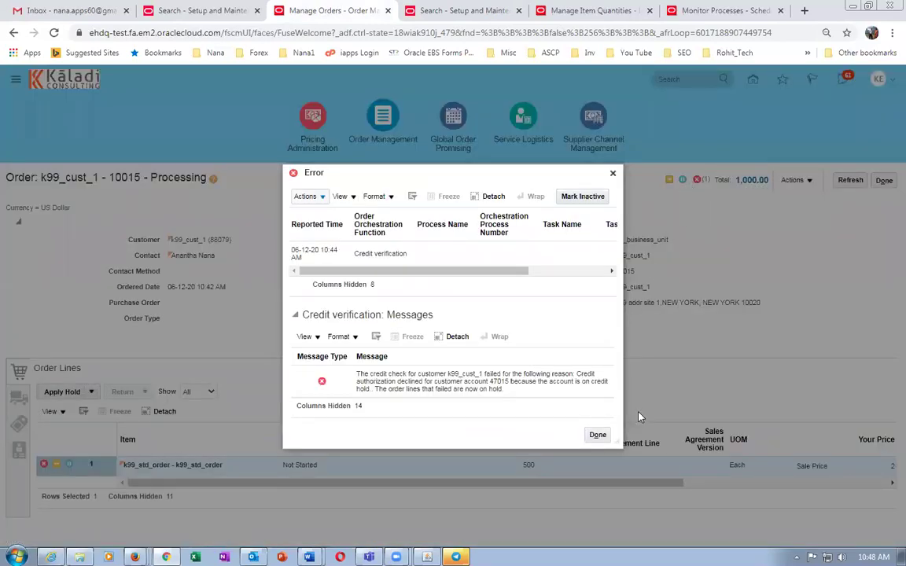
click(595, 435)
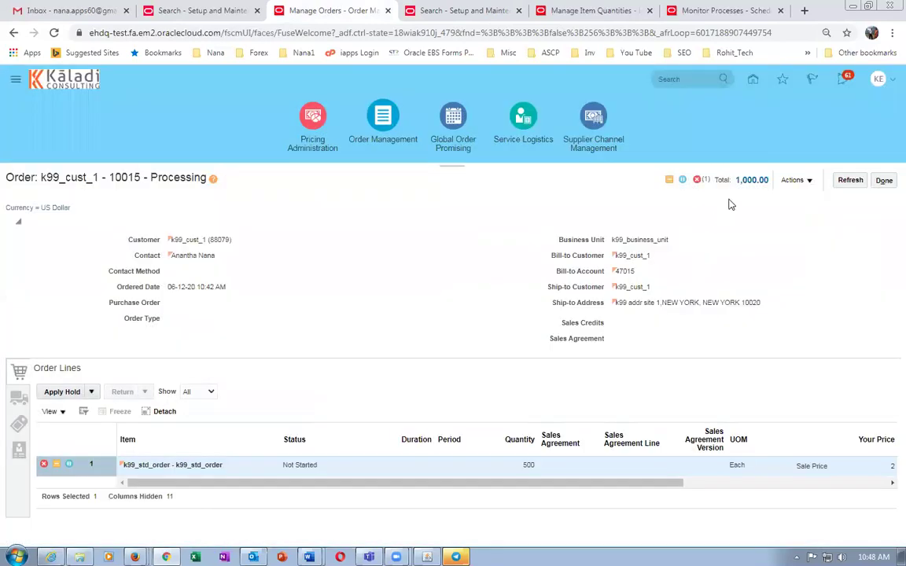
- Switch order 10015 to its fulfillment view and refresh it
click(792, 180)
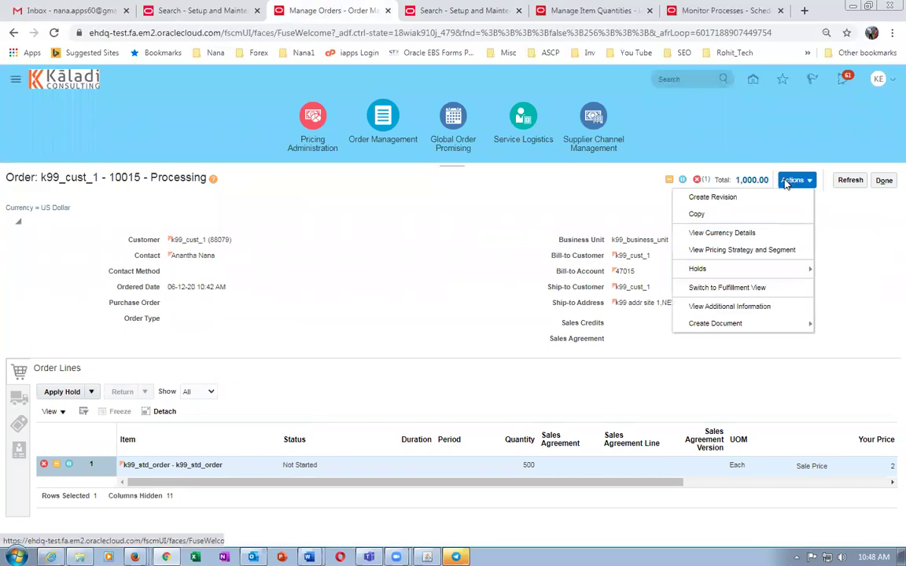
click(758, 288)
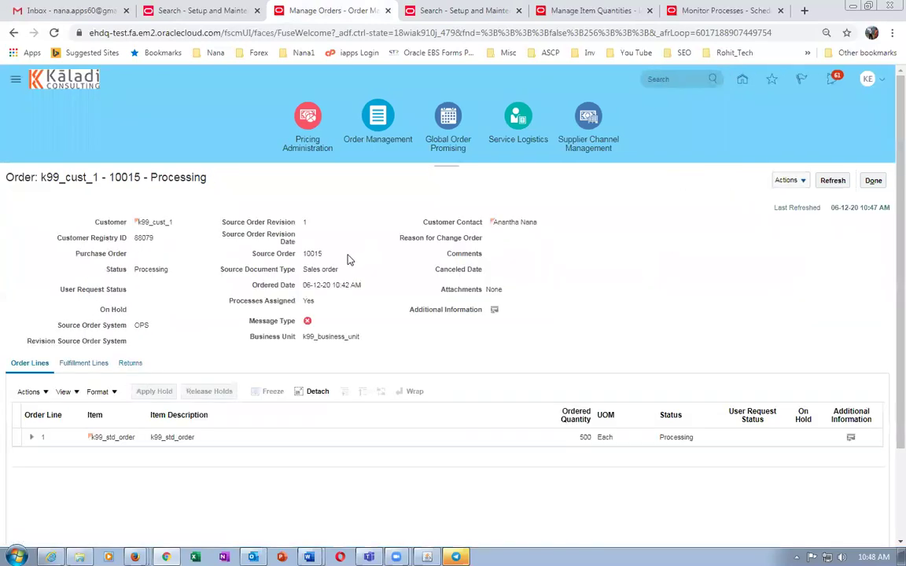
click(791, 181)
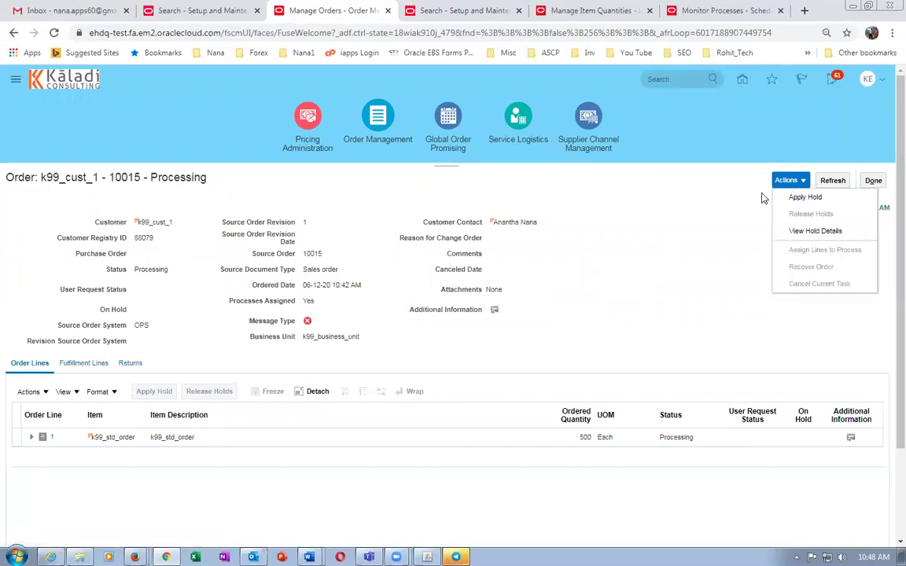
click(822, 181)
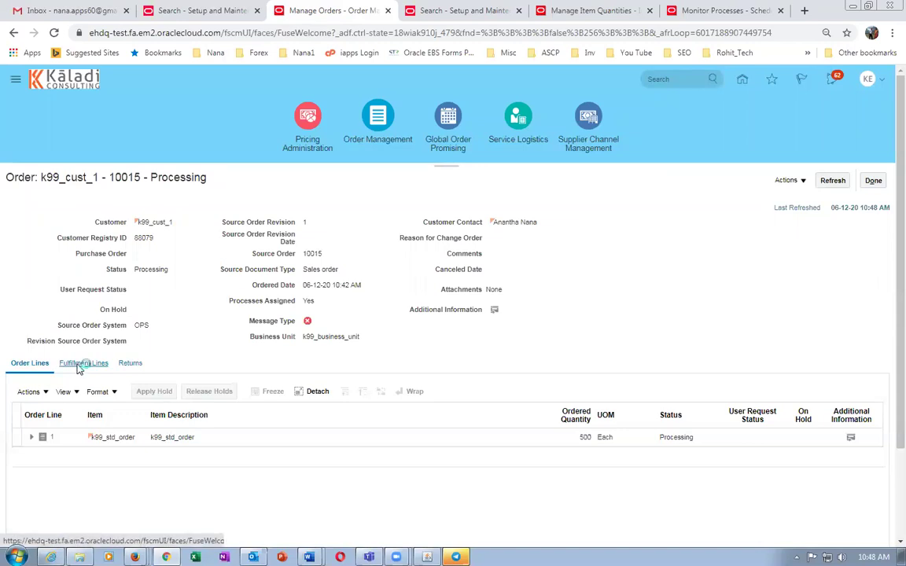
- Select fulfillment line 1-1 and bring up Release Holds from its Holds actions
click(78, 365)
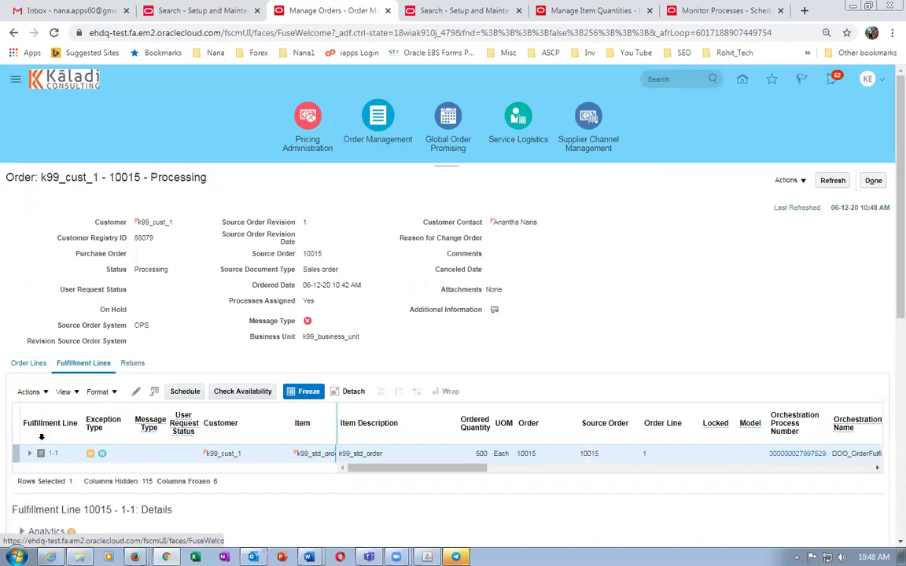
click(29, 395)
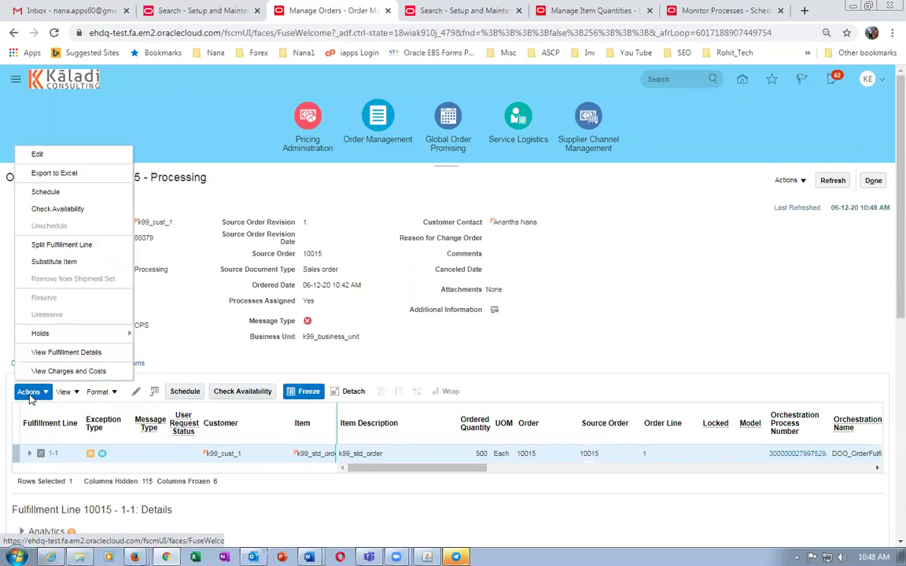
click(789, 181)
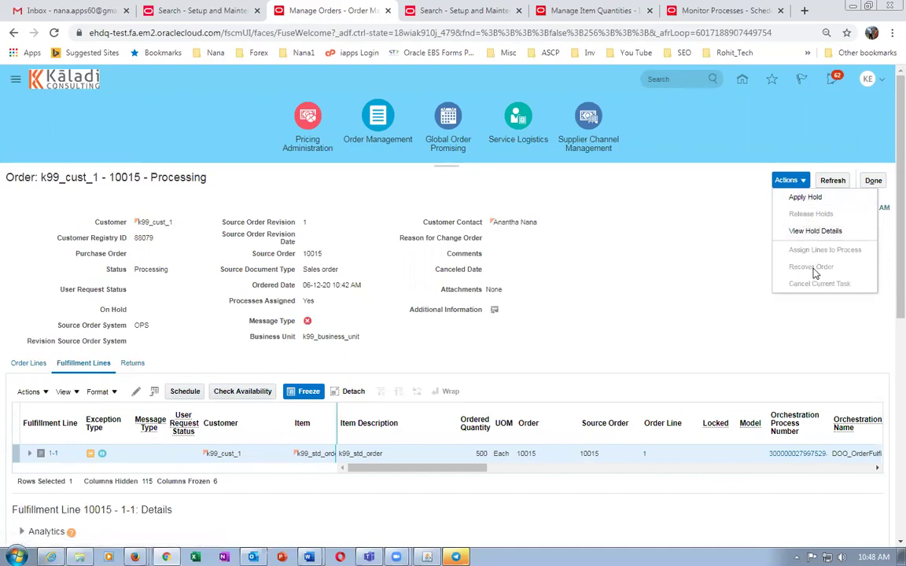
click(667, 260)
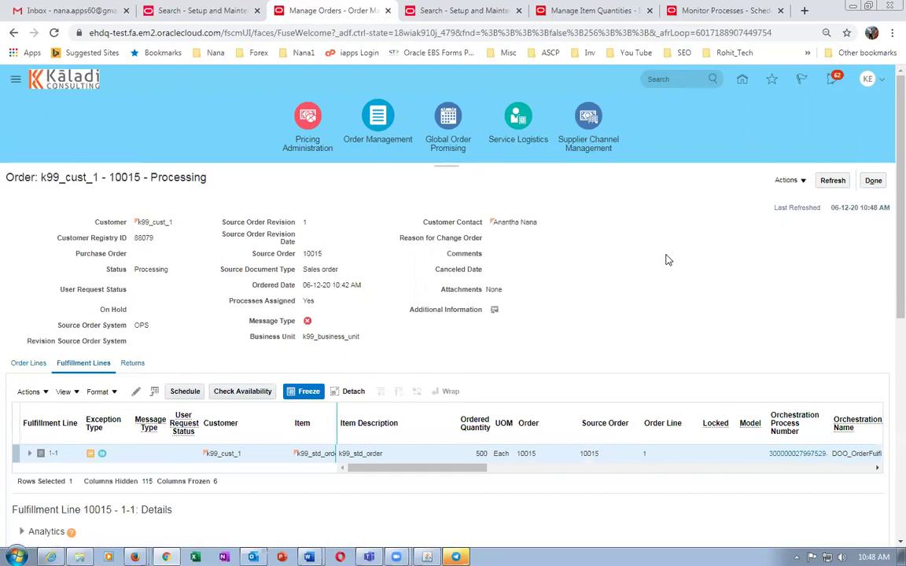
click(12, 458)
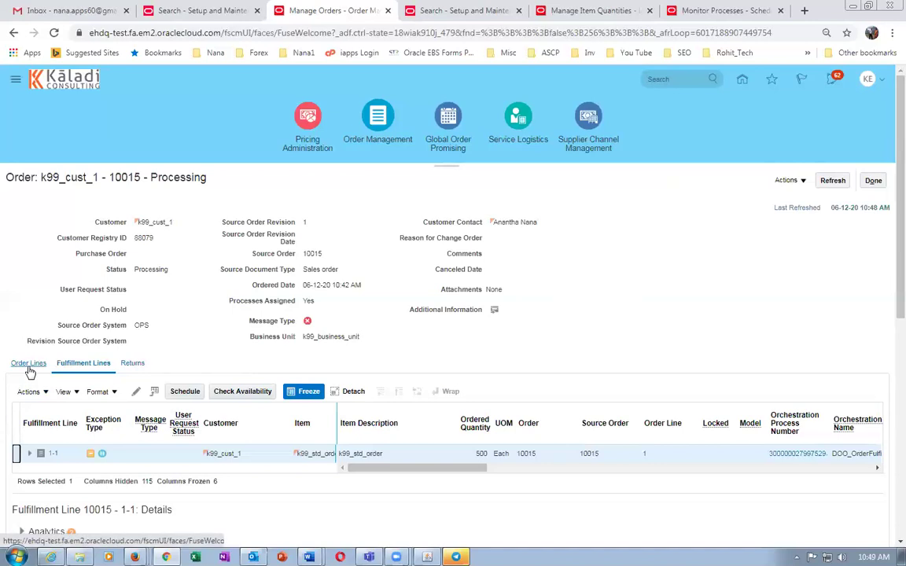
click(30, 367)
click(73, 365)
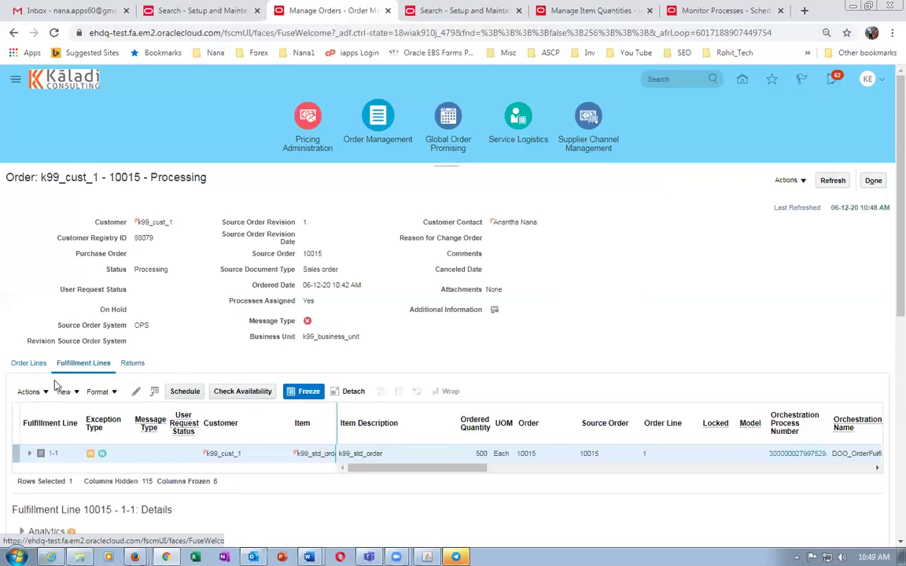
click(30, 393)
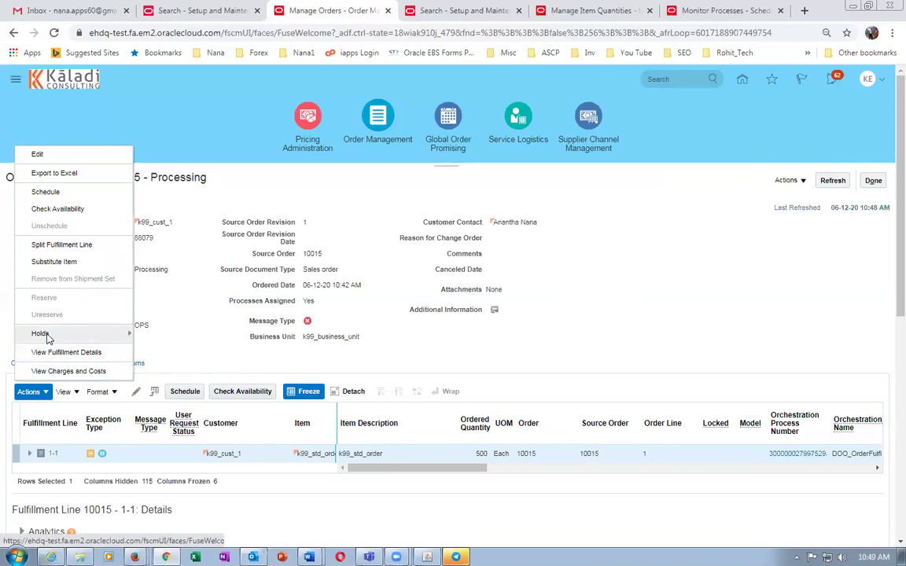
mouse_move(55, 335)
click(171, 369)
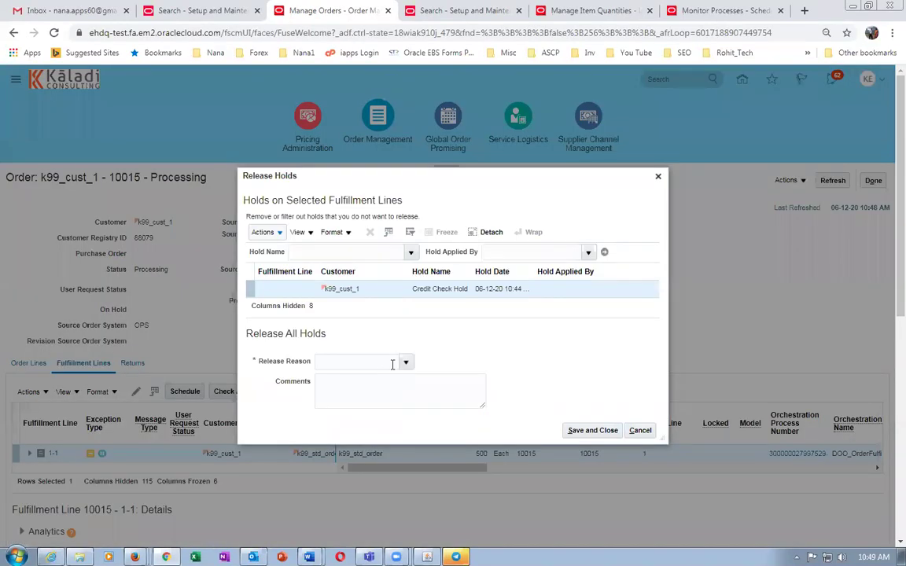
- Release line 1-1's Credit Check Hold with reason 'Credit check failure resolved' and acknowledge the confirmation
click(406, 362)
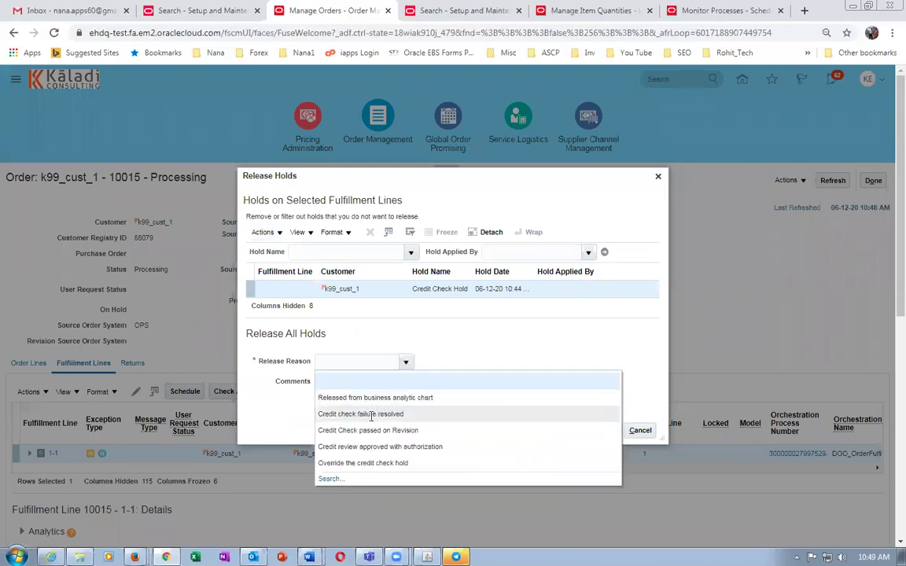
click(371, 415)
click(589, 430)
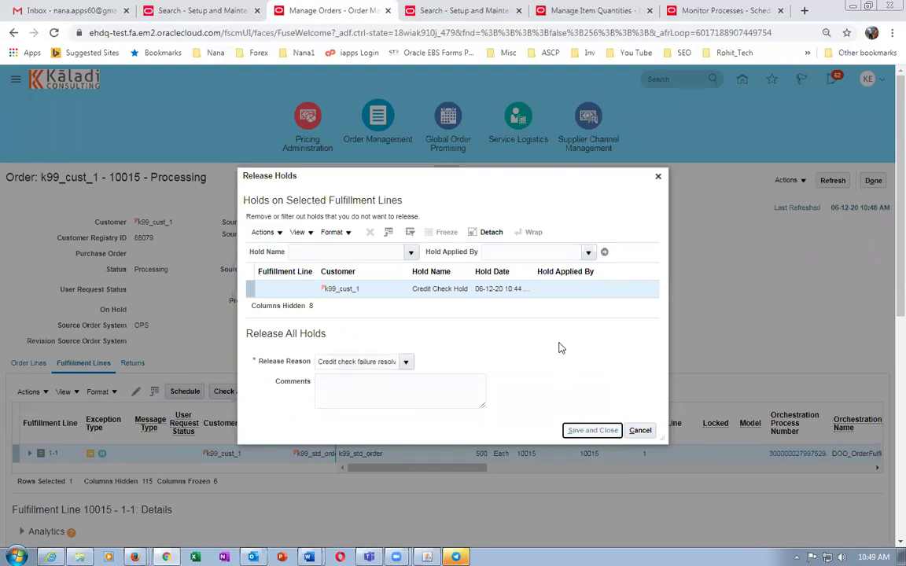
click(582, 428)
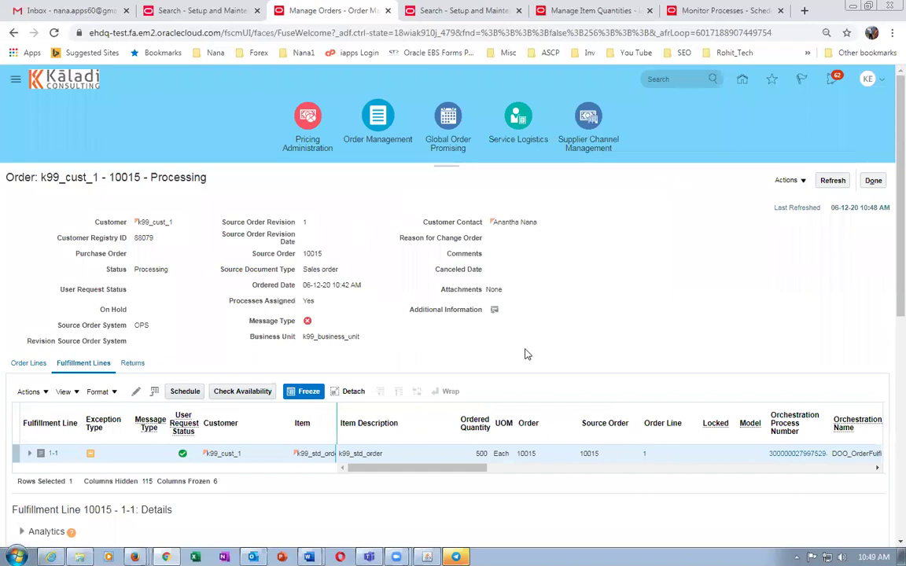
- Refresh order 10015 repeatedly, then open the fulfillment line's Orchestration Process Number link
click(833, 181)
click(834, 181)
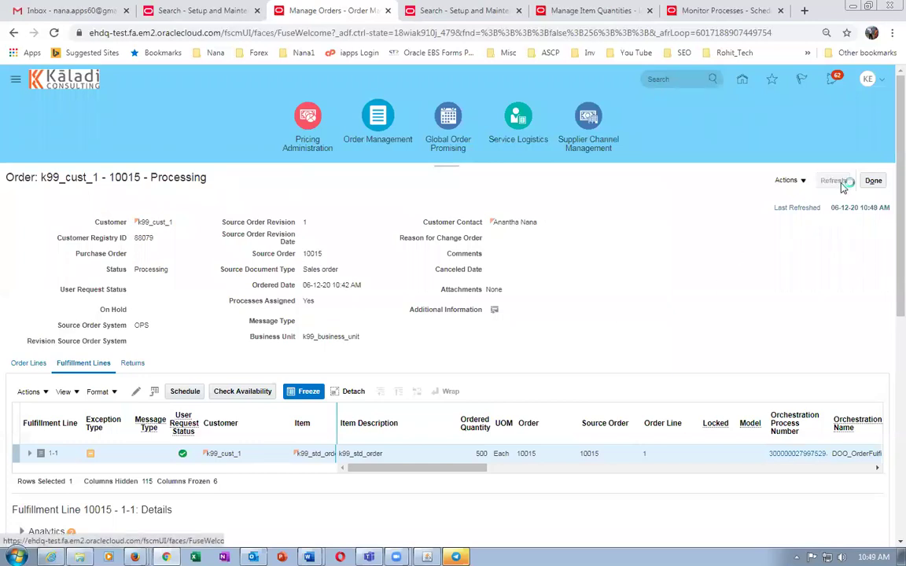
click(842, 186)
click(833, 181)
click(841, 184)
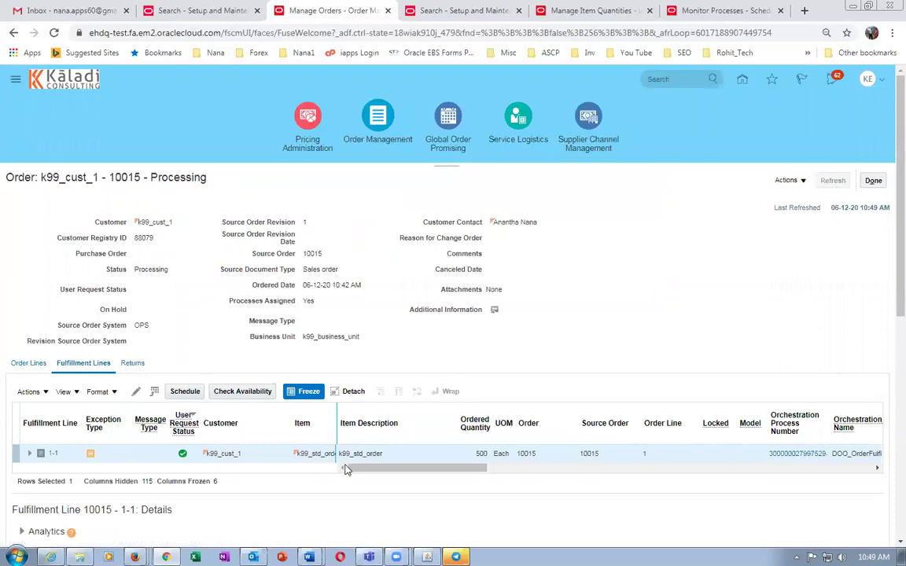
drag(413, 468, 427, 470)
click(736, 454)
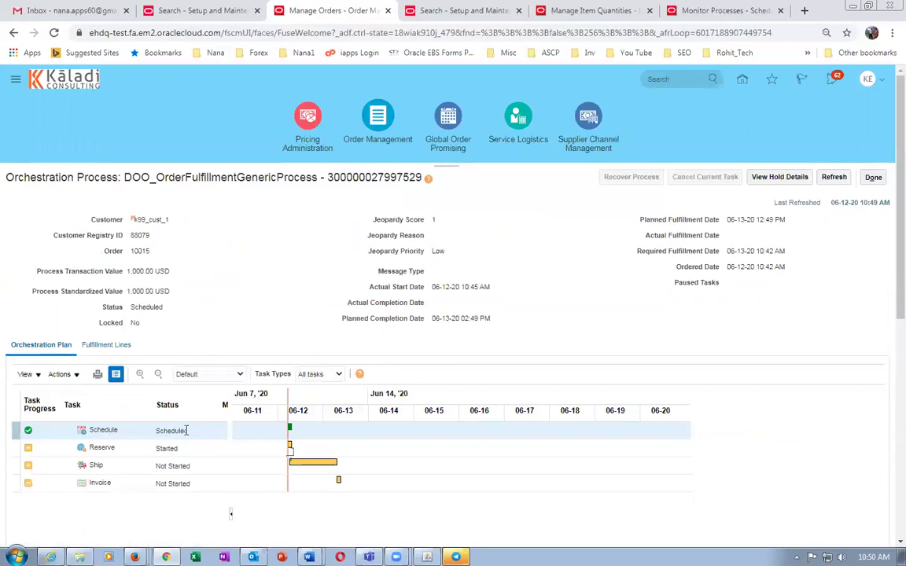
click(834, 178)
click(837, 177)
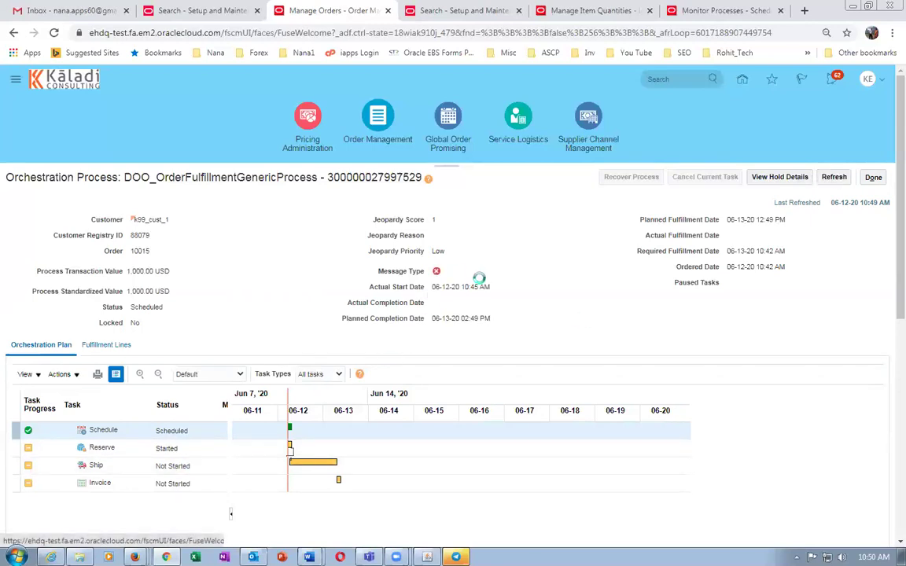
click(436, 270)
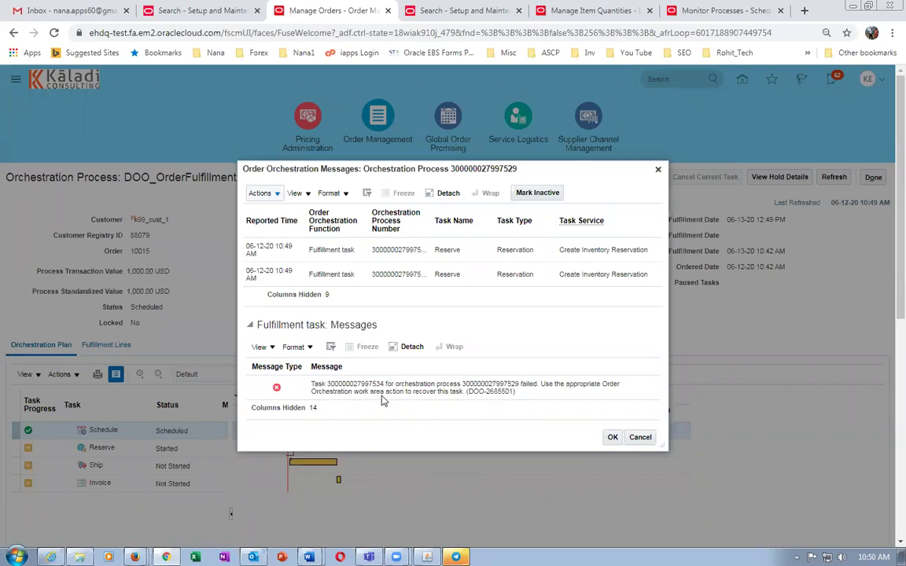
click(575, 251)
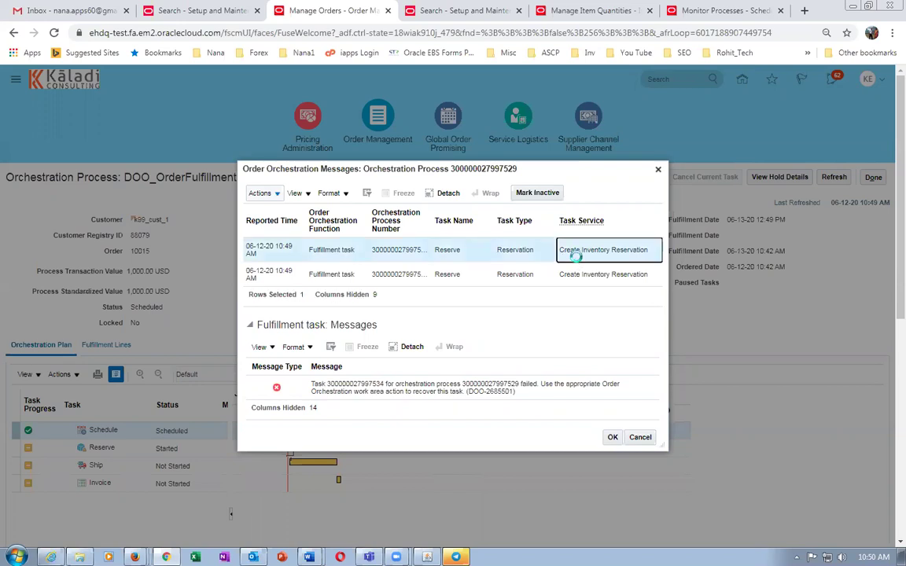
click(575, 276)
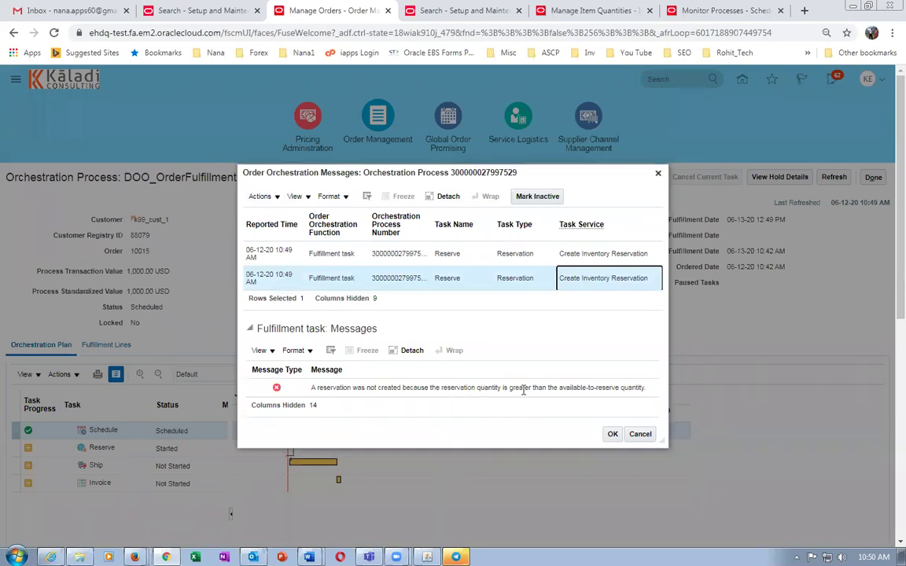
drag(429, 388, 630, 399)
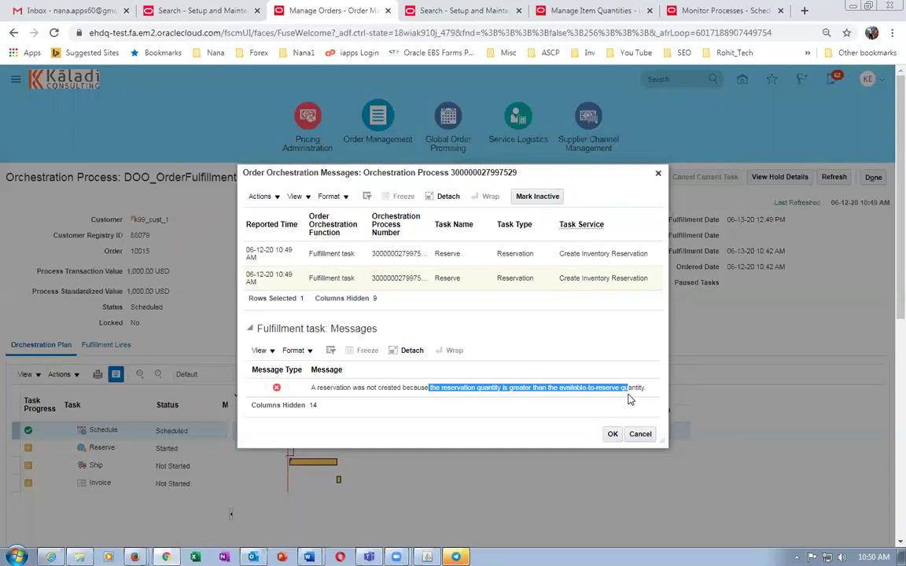
click(613, 434)
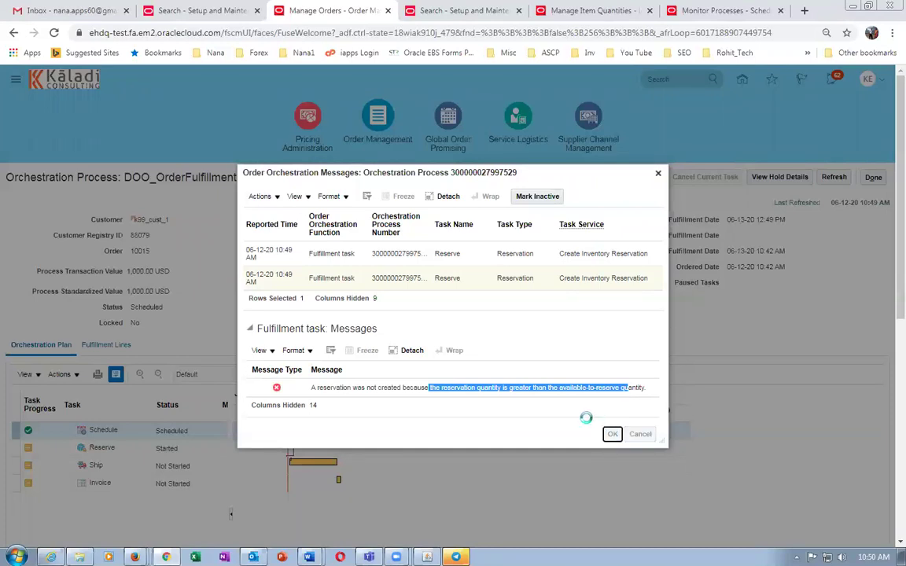
- View line 1-1's fulfillment details, close them, and return to the top of the orchestration page
scroll(189, 339, down, 2)
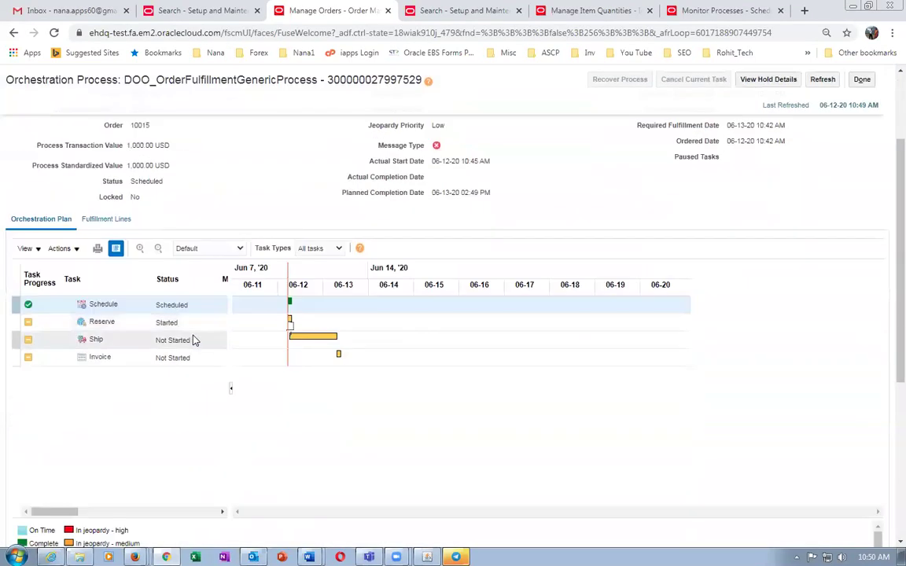
scroll(195, 340, down, 3)
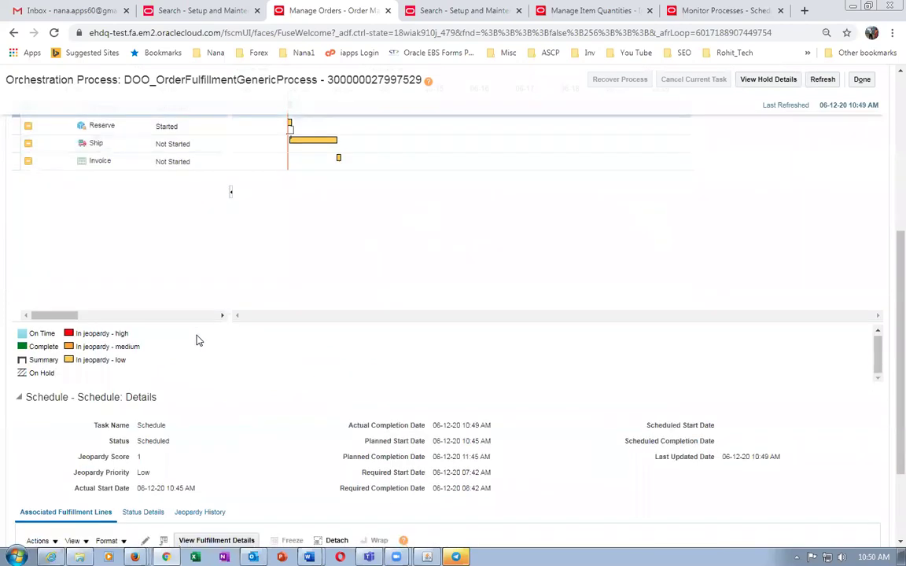
scroll(198, 341, down, 2)
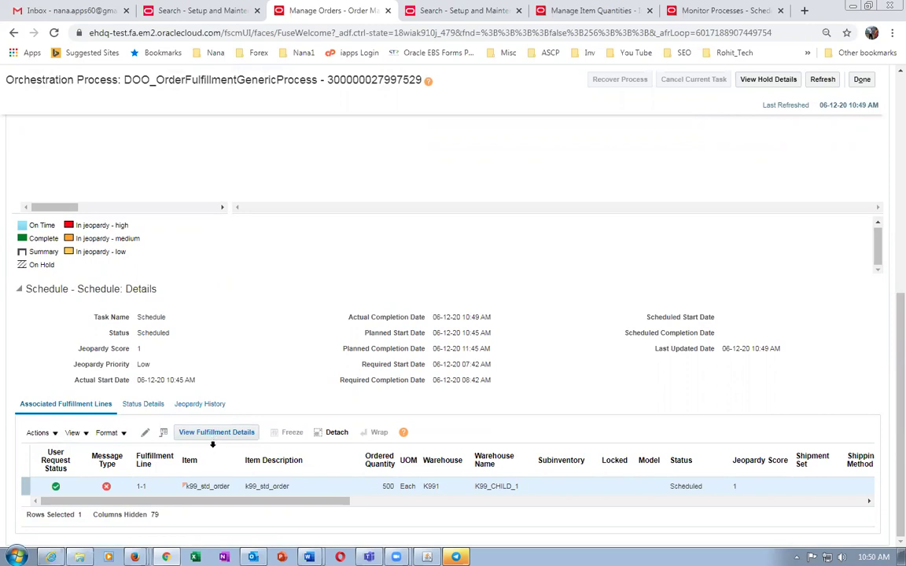
drag(201, 506, 168, 522)
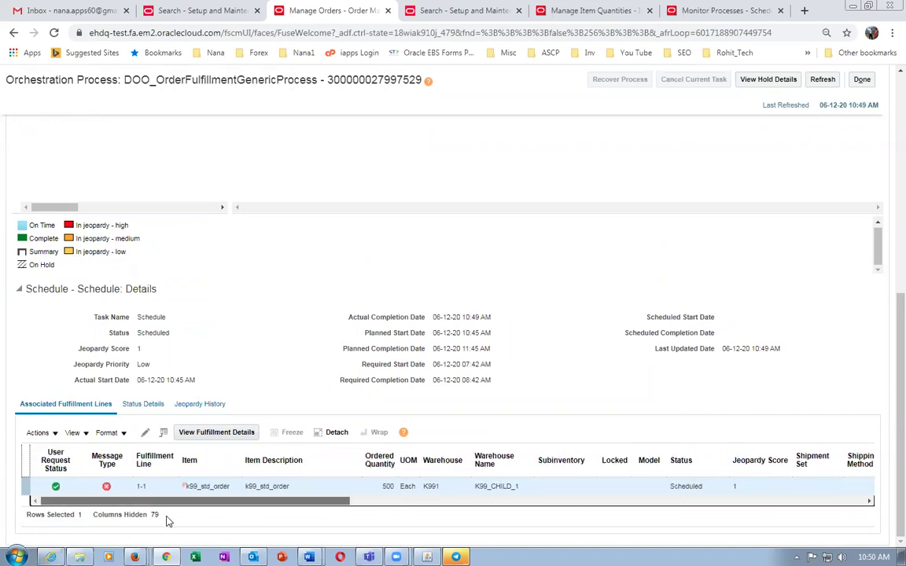
click(214, 435)
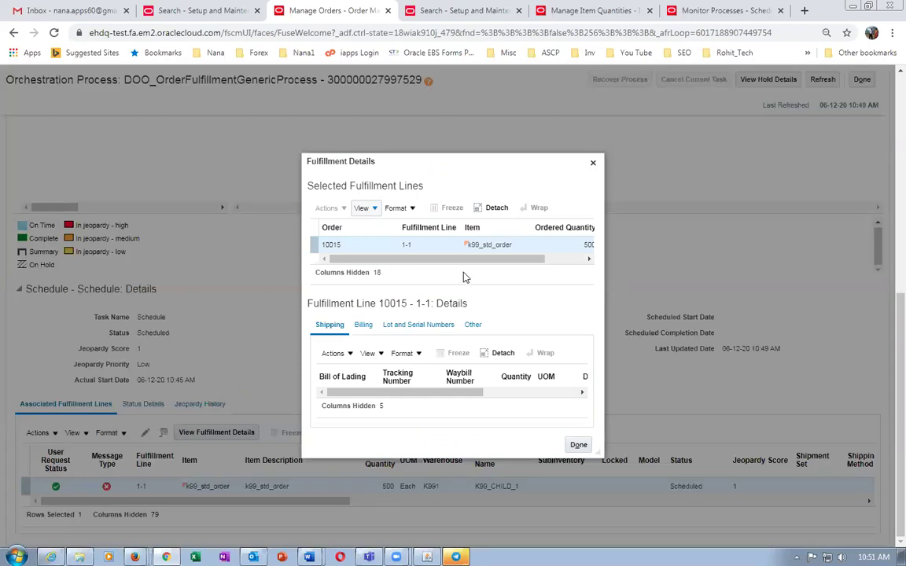
drag(469, 267, 512, 272)
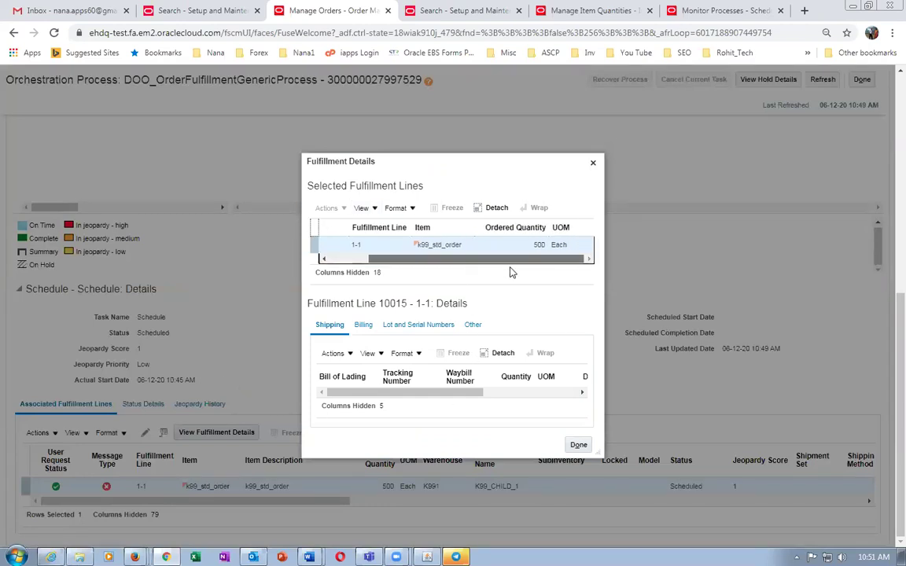
click(574, 445)
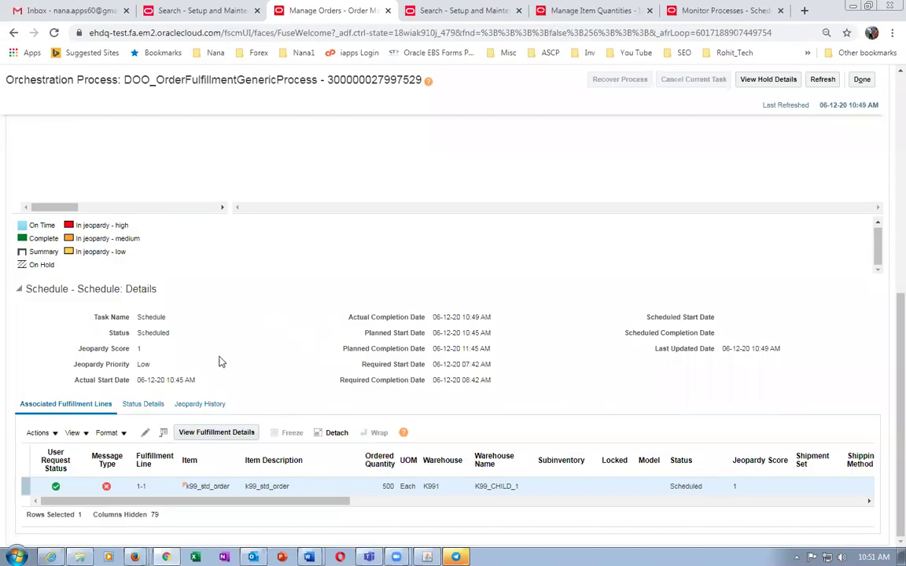
drag(887, 448, 889, 238)
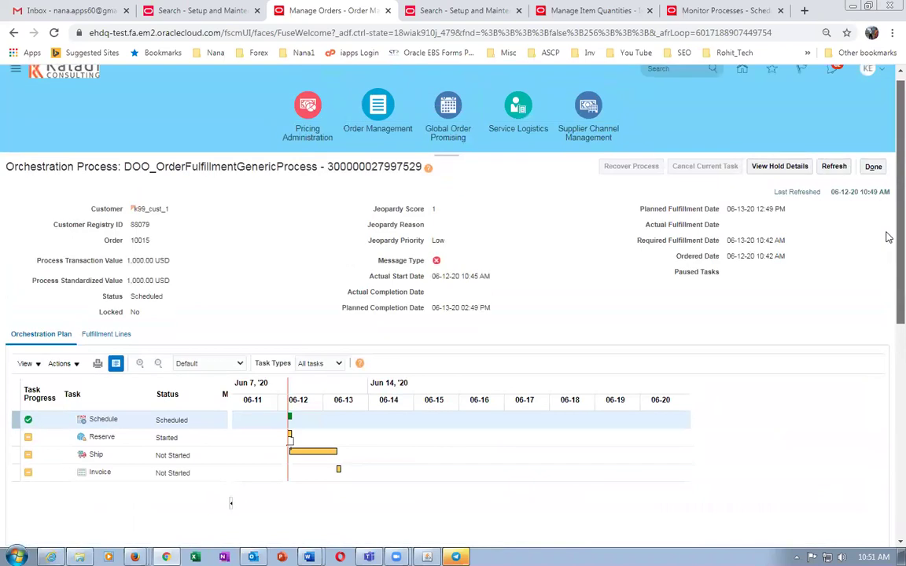
- Split fulfillment line 1-1 into a new 488-unit line, leaving 12 units, and accept the warning
click(95, 336)
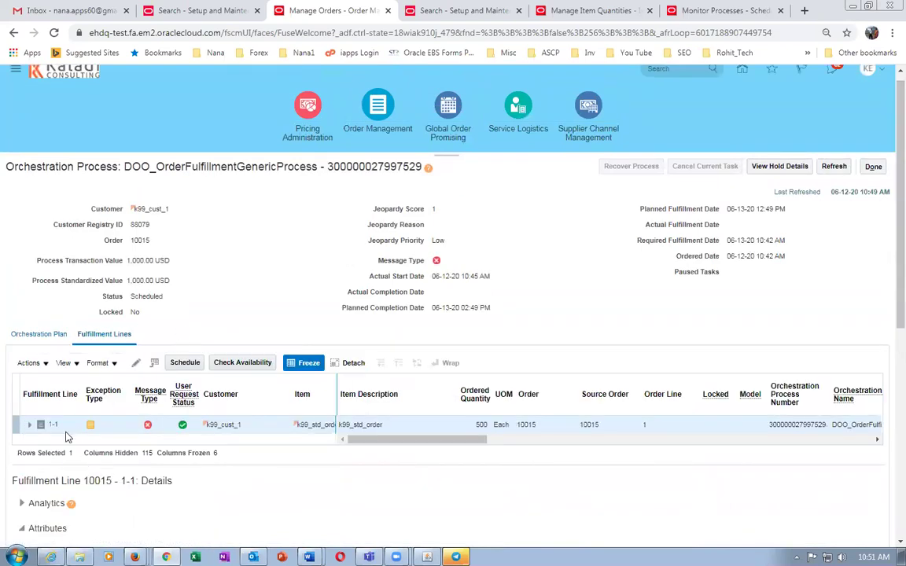
click(30, 364)
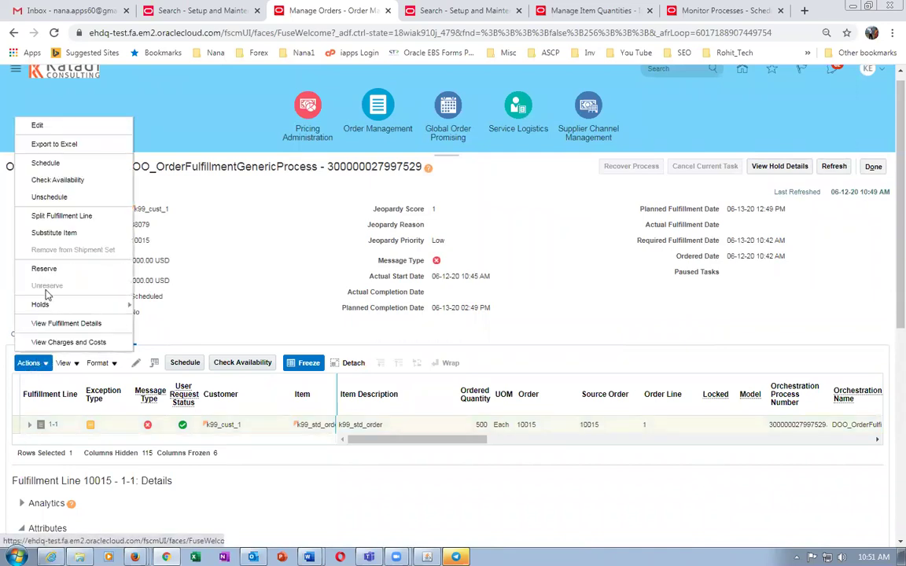
click(62, 217)
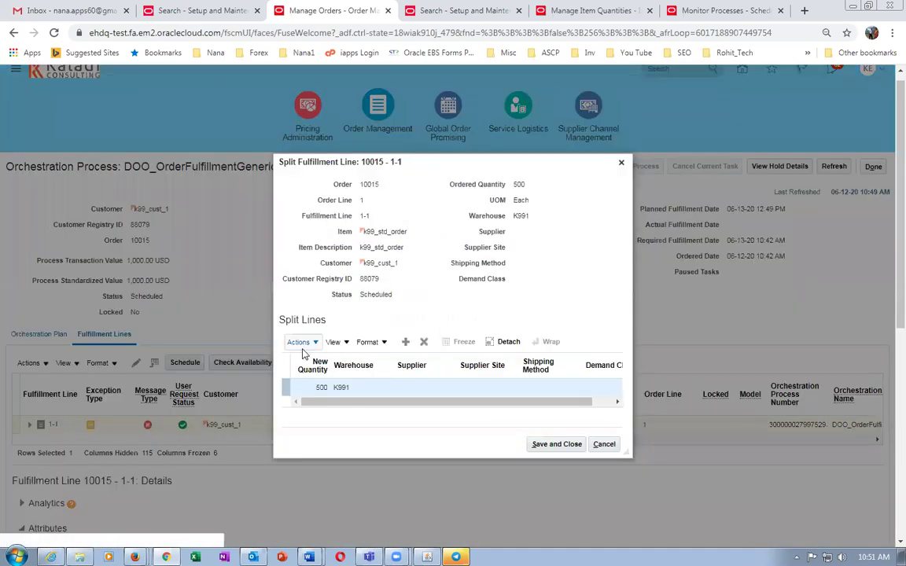
click(299, 343)
click(316, 361)
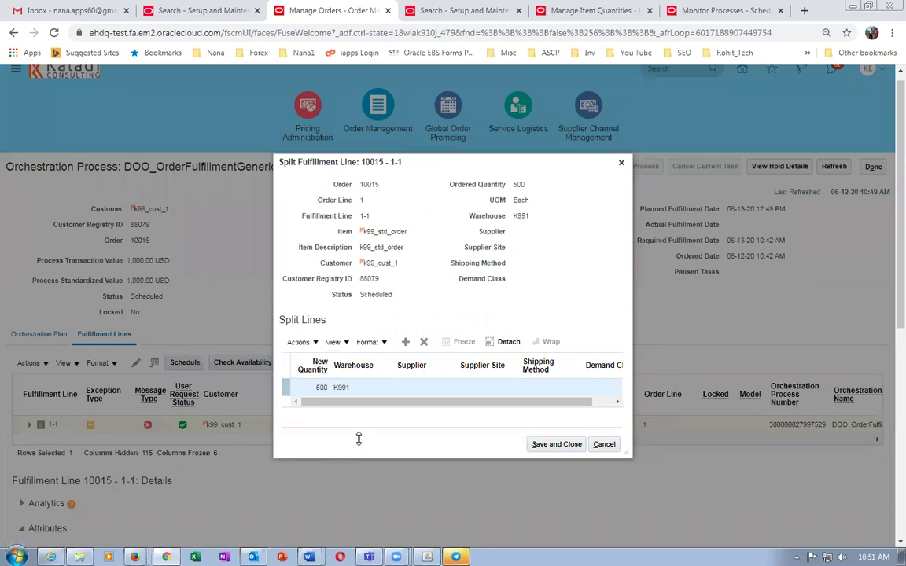
click(309, 379)
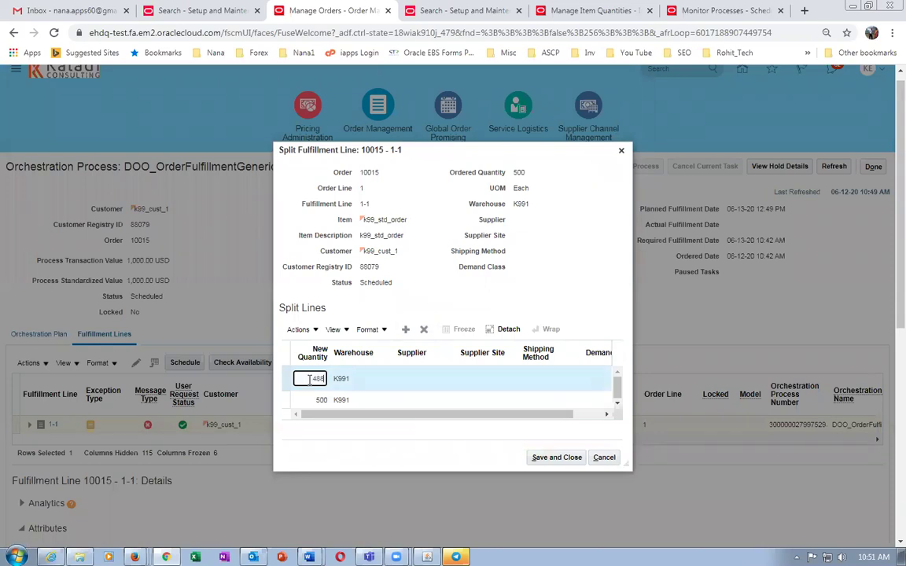
click(554, 458)
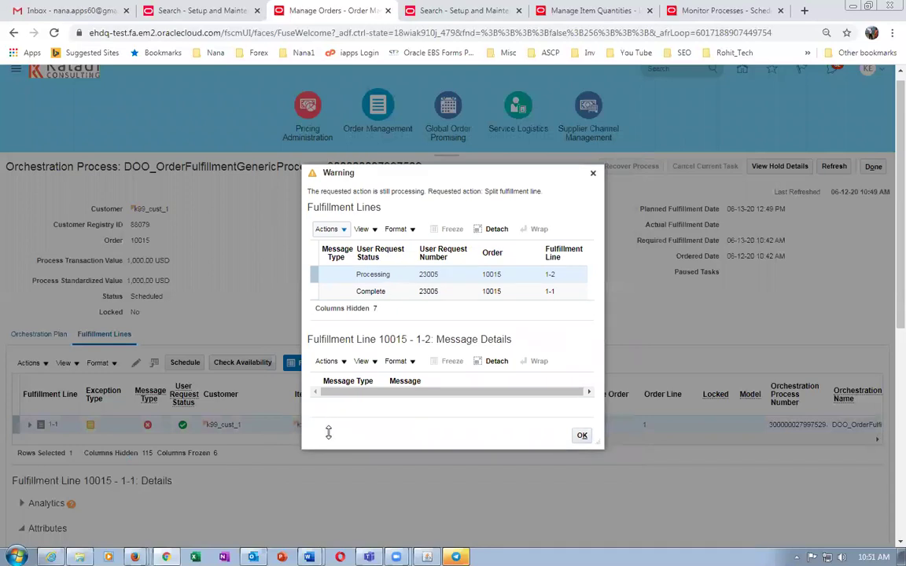
click(583, 436)
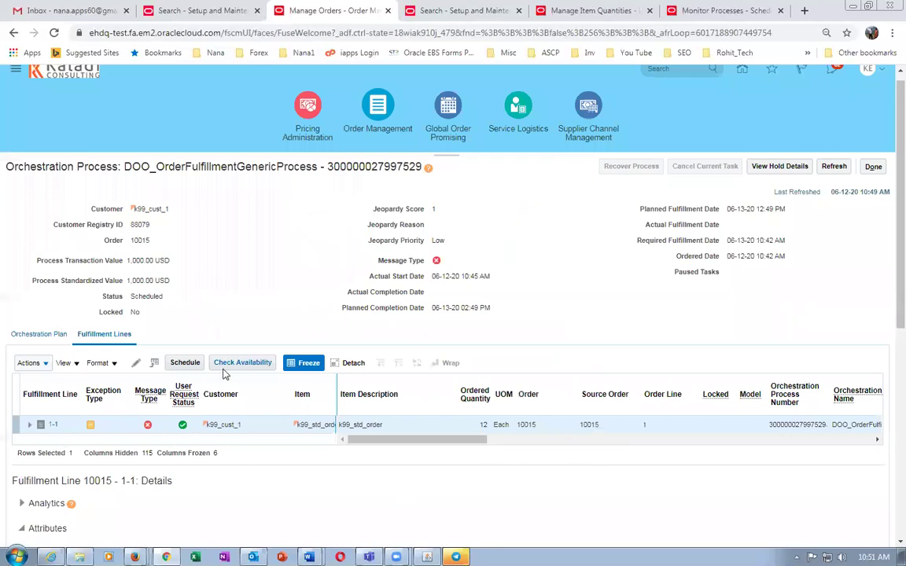
click(16, 424)
- Check availability for line 1-1 and confirm it is On Time with 12 units available
click(236, 366)
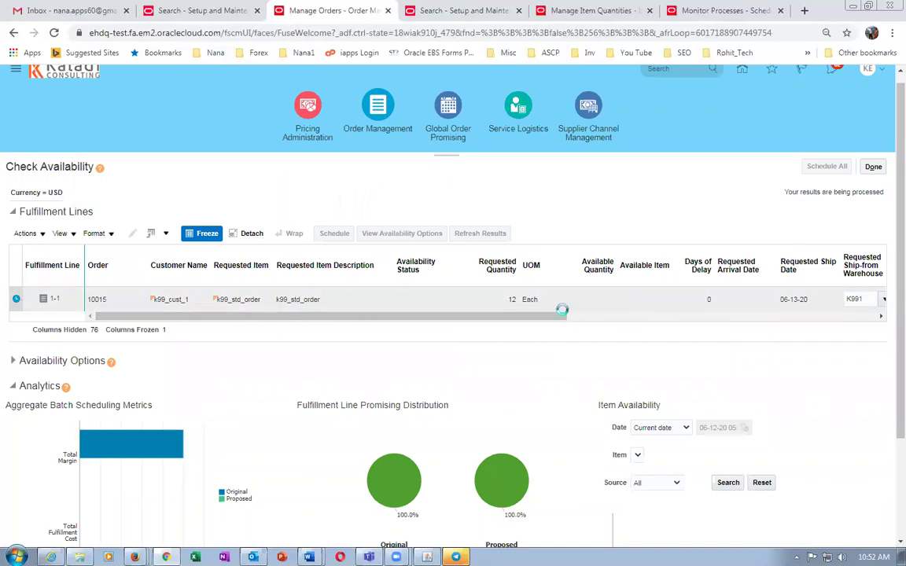
drag(485, 318, 516, 327)
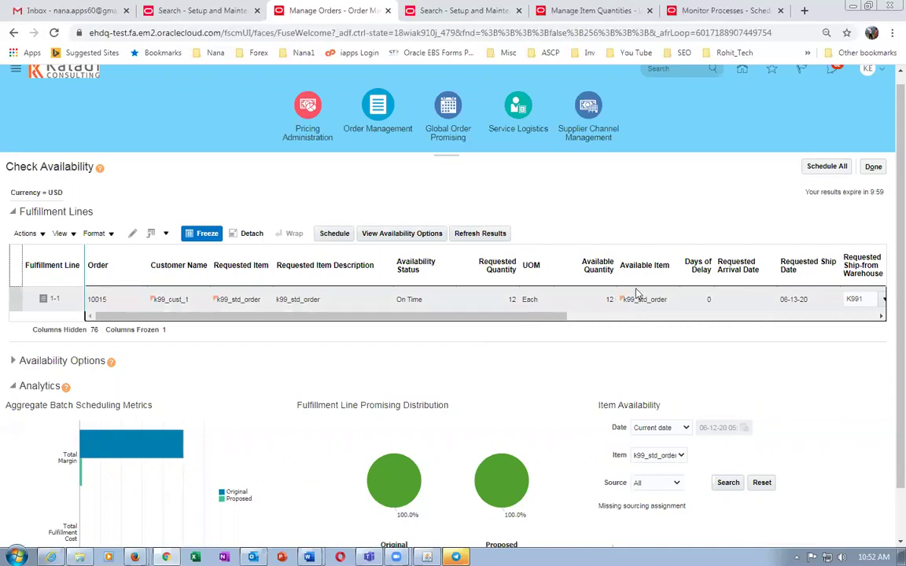
click(873, 166)
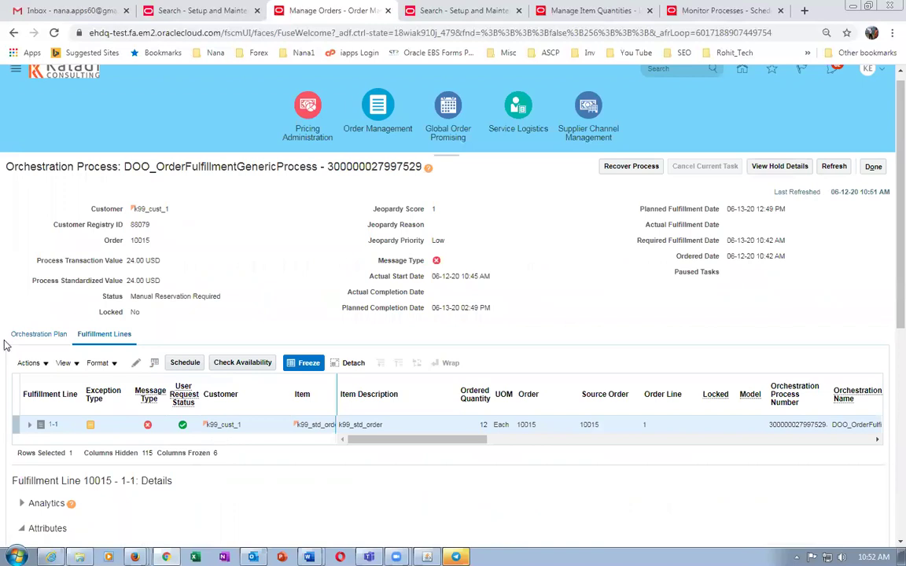
- Back on order 10015, check line 1-2's availability and confirm On Time with 488 available
click(874, 166)
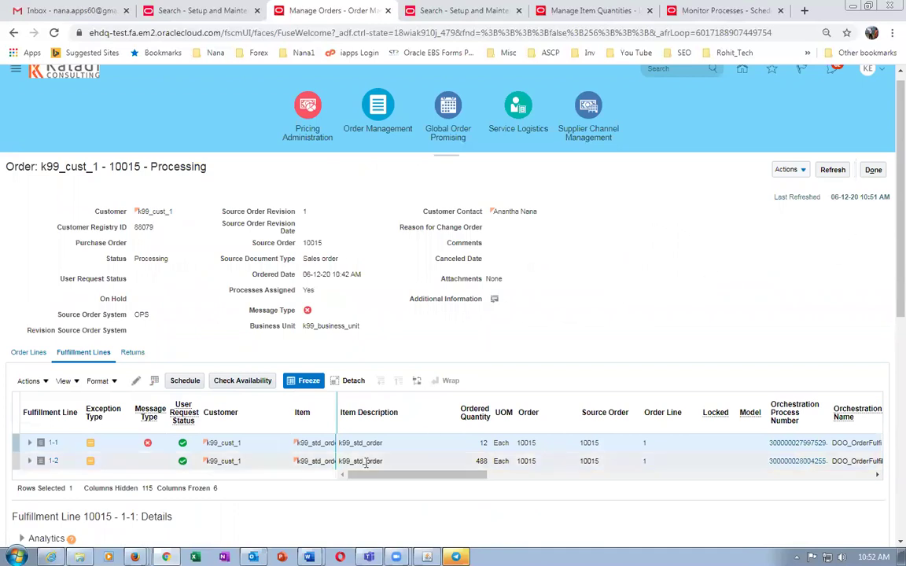
drag(380, 477, 384, 478)
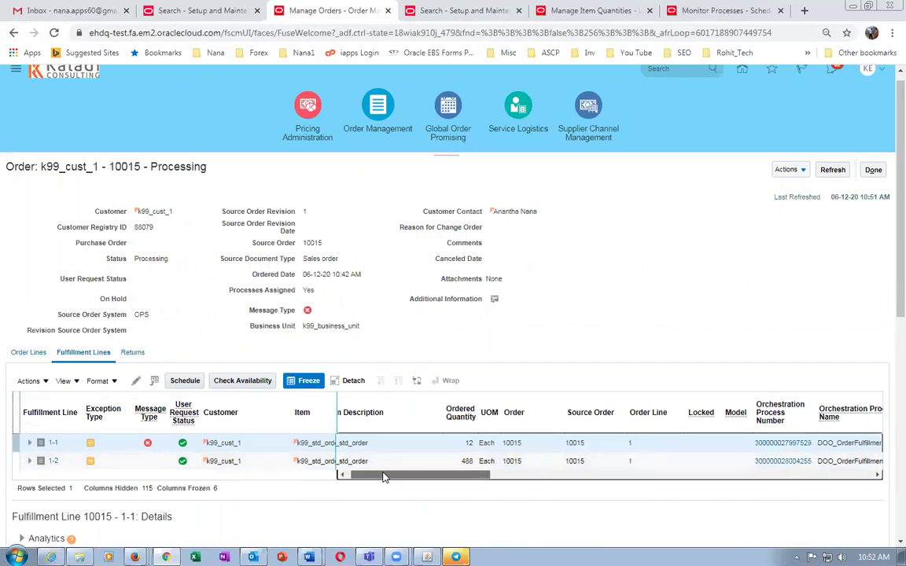
click(397, 463)
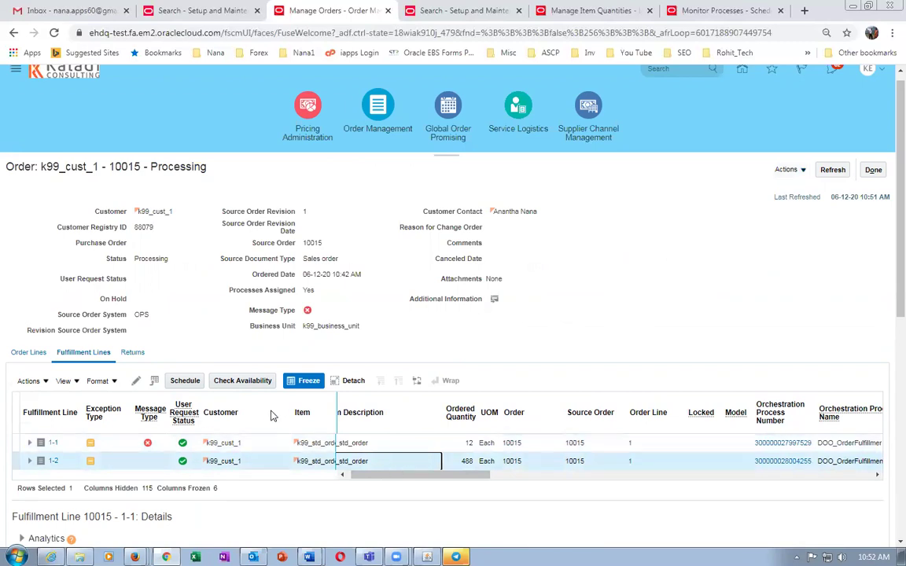
click(252, 382)
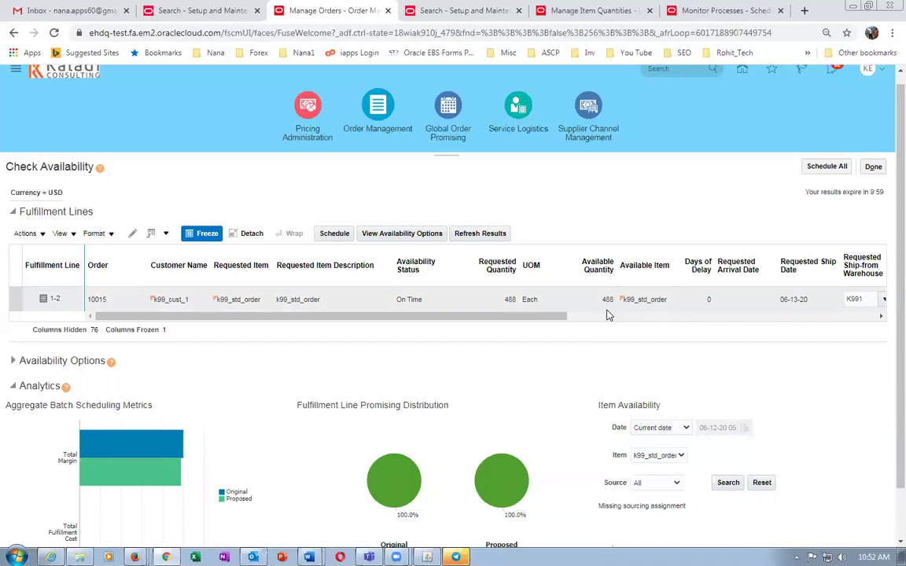
drag(532, 318, 475, 333)
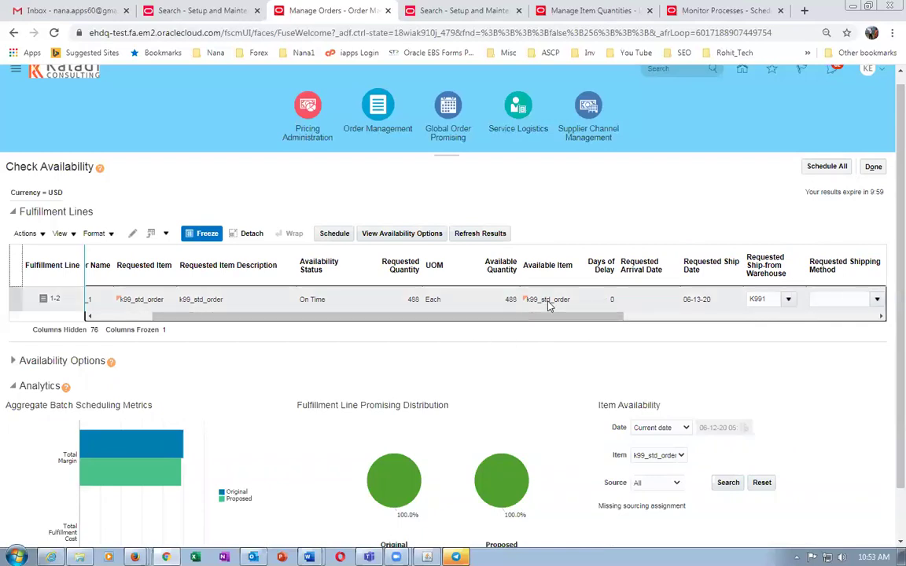
click(873, 166)
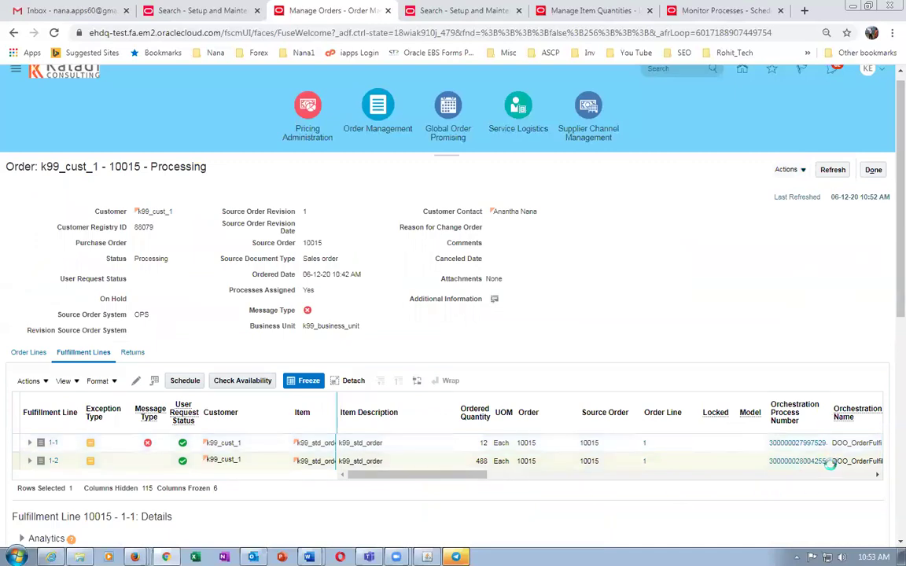
- From line 1-2's orchestration process, reserve the 488-unit fulfillment line and accept the processing warning
click(806, 461)
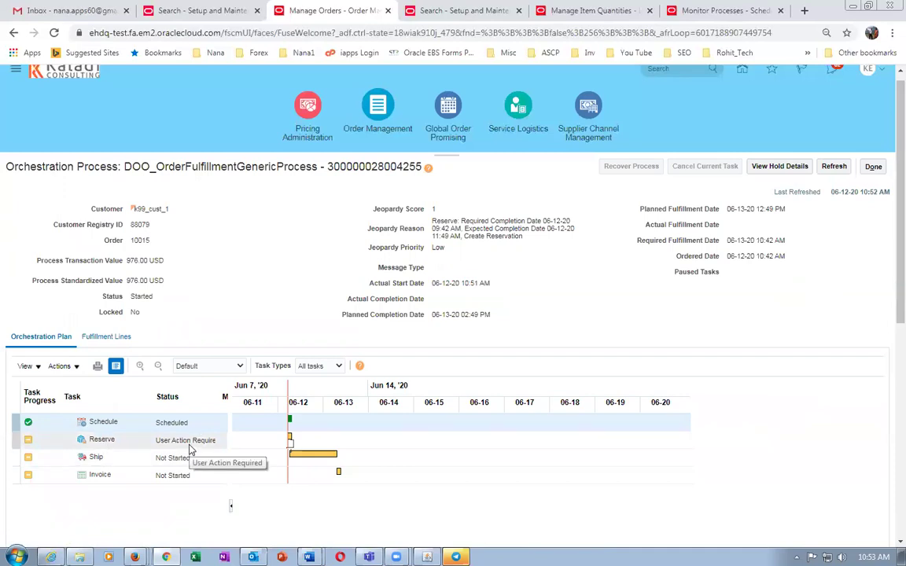
click(98, 440)
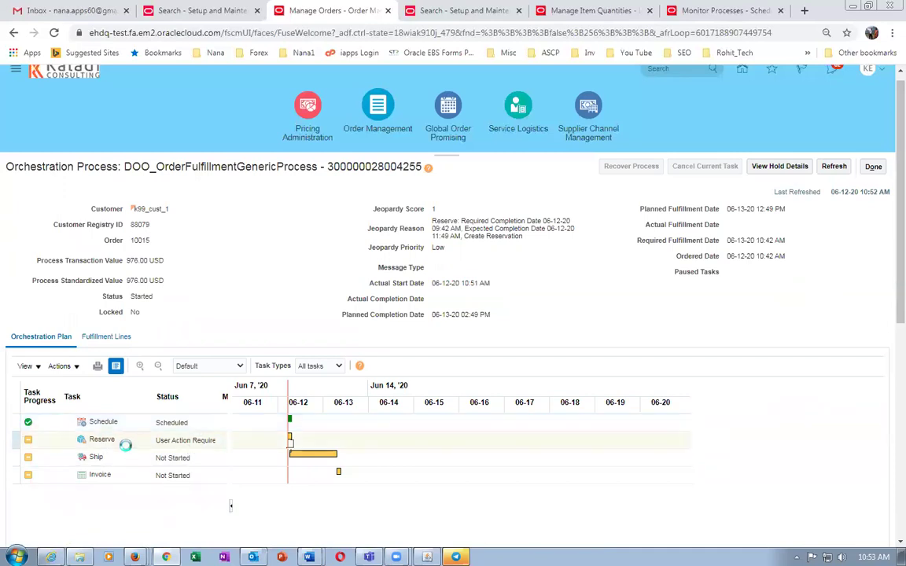
click(107, 337)
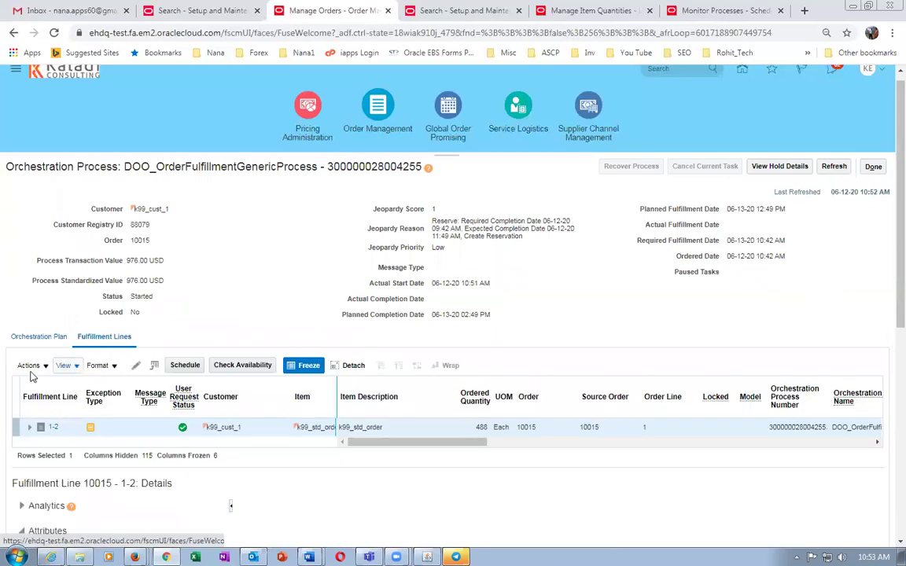
click(27, 367)
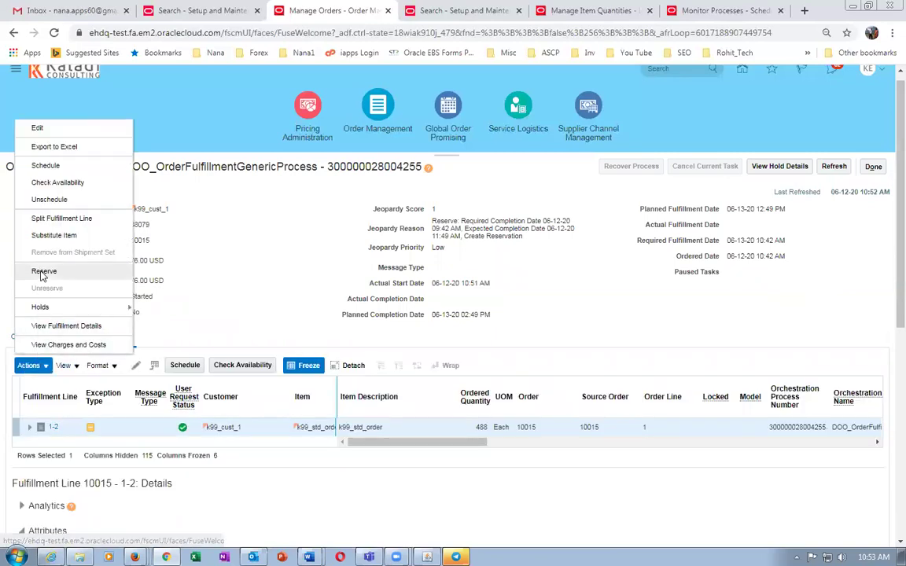
click(32, 249)
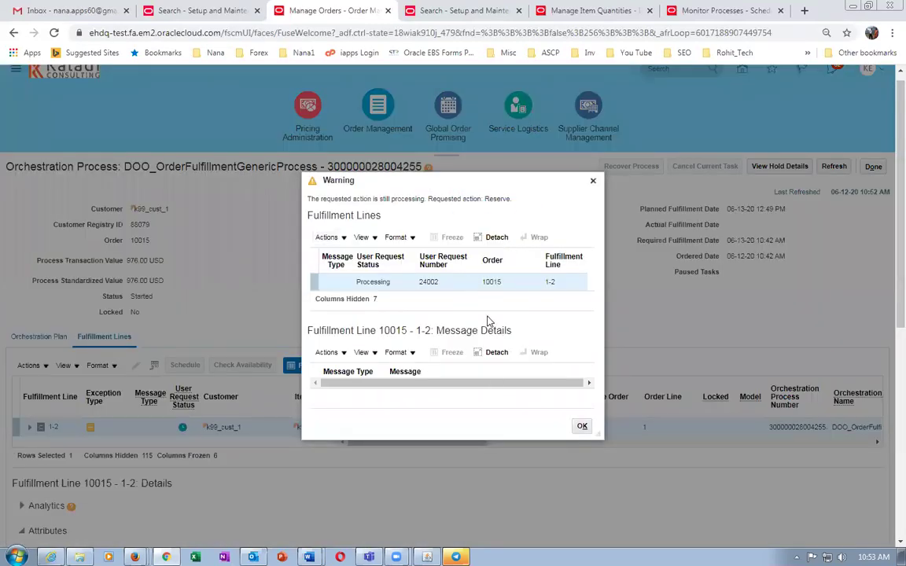
click(582, 428)
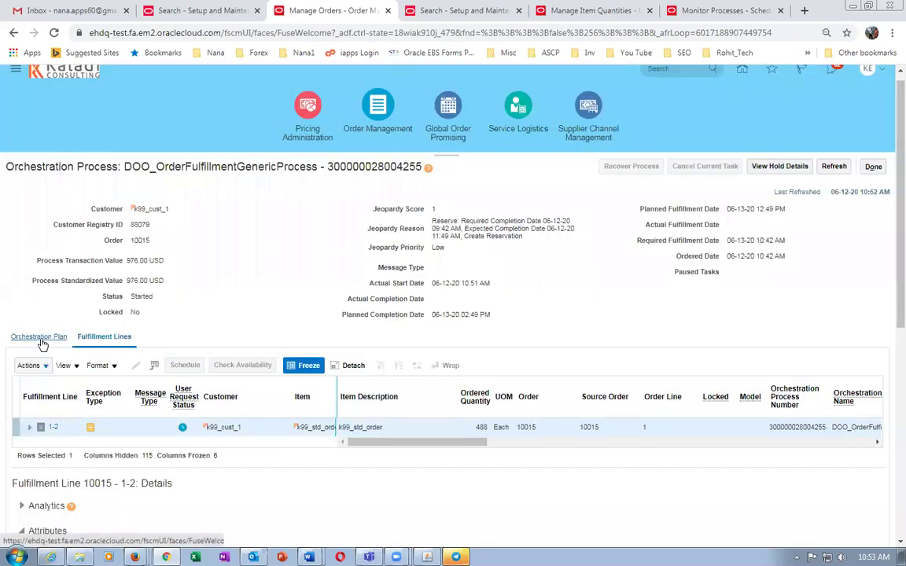
click(47, 336)
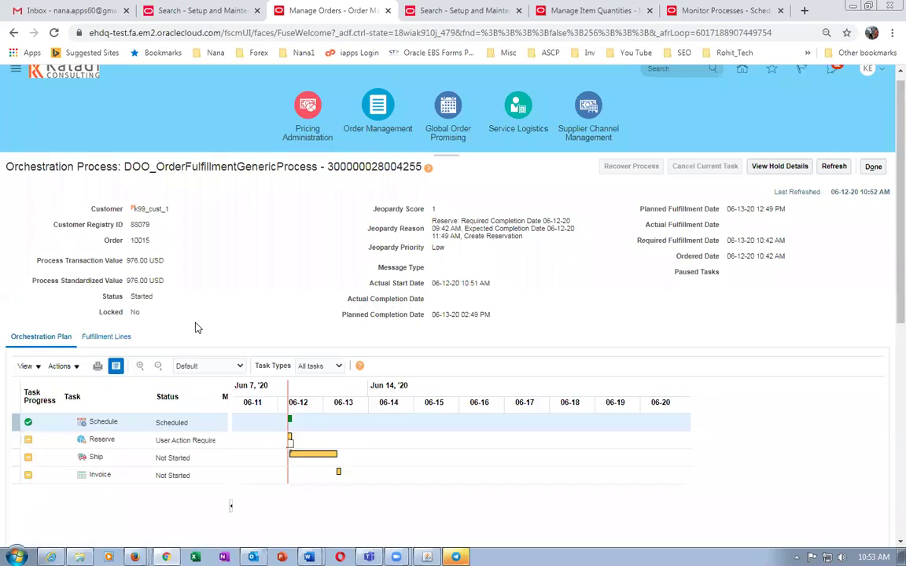
- Keep refreshing line 1-2's orchestration plan until Reserve reads Reserved and Ship reads Started
click(831, 169)
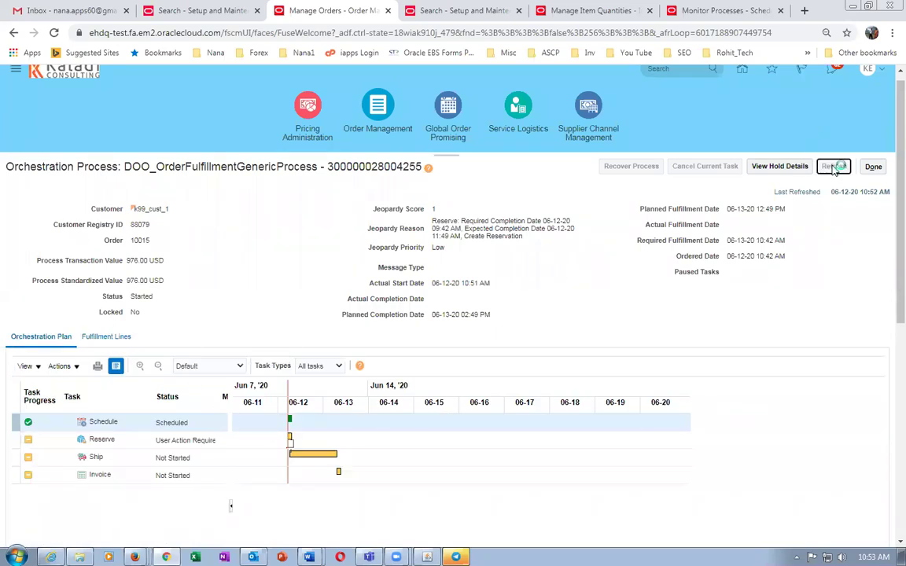
click(833, 168)
click(832, 169)
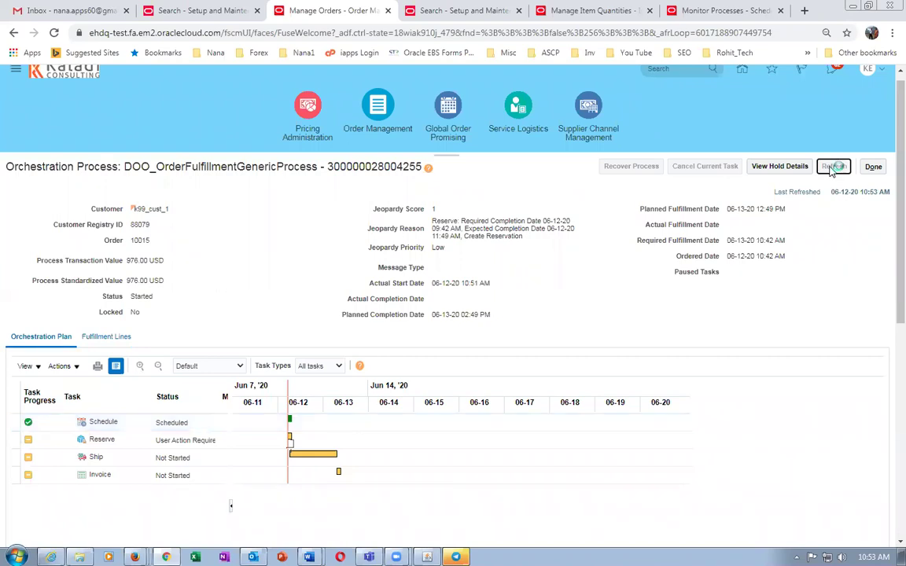
click(831, 170)
click(833, 170)
click(833, 170)
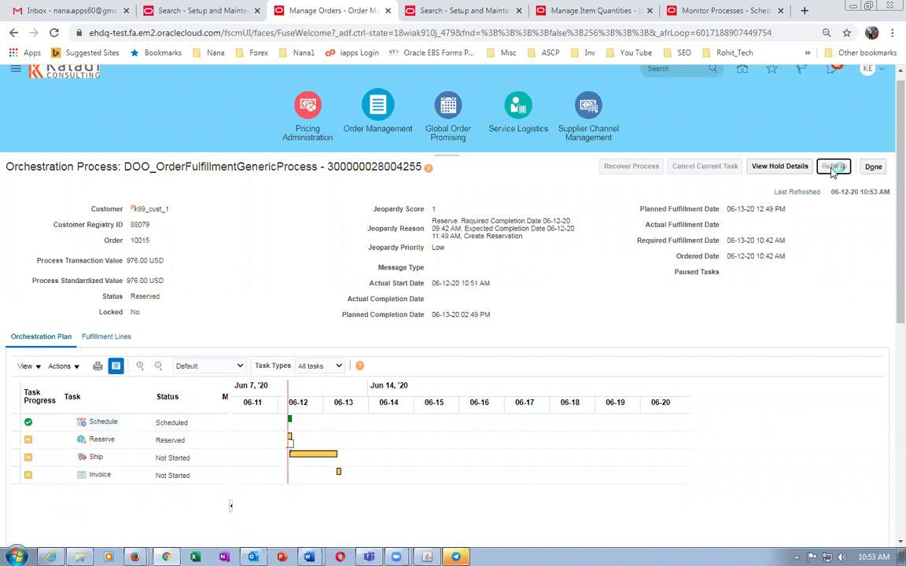
click(833, 170)
click(833, 168)
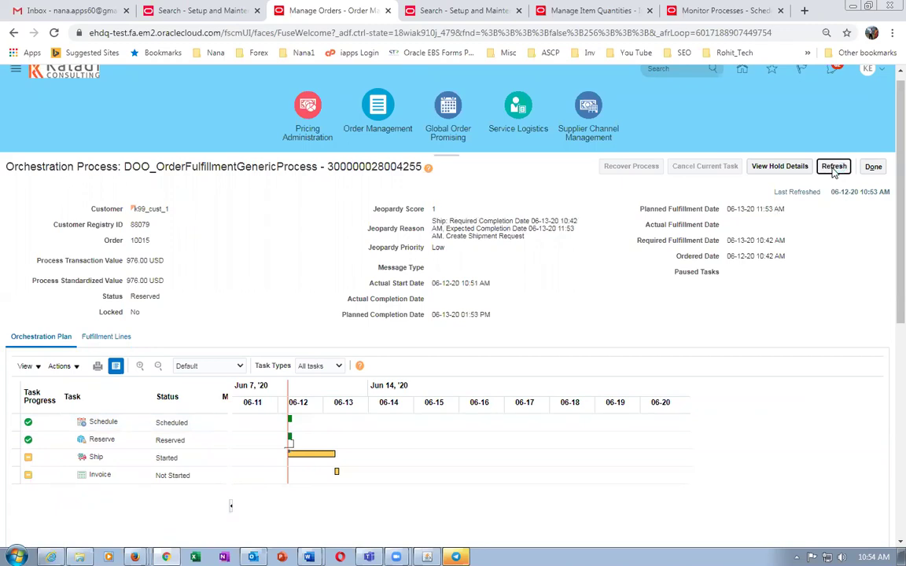
click(835, 170)
click(835, 168)
click(829, 171)
click(829, 171)
click(833, 167)
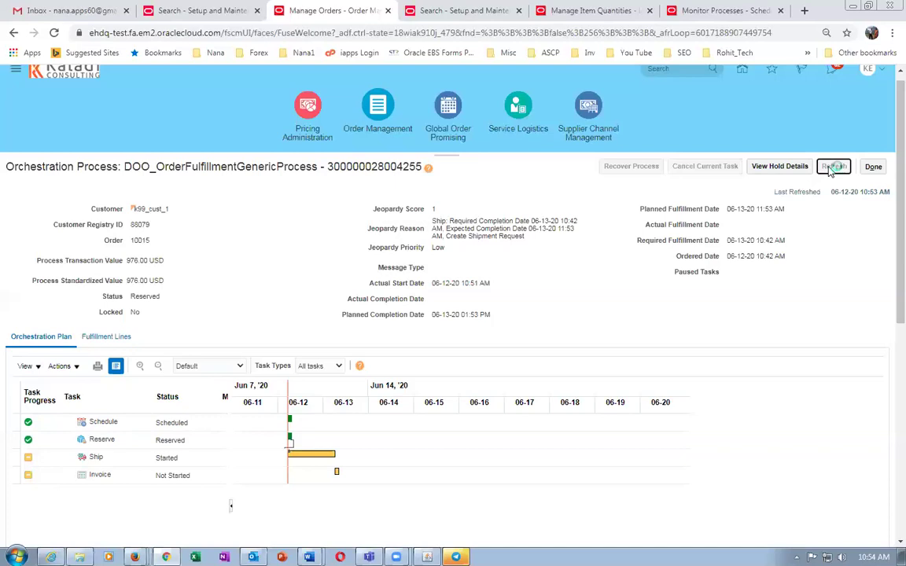
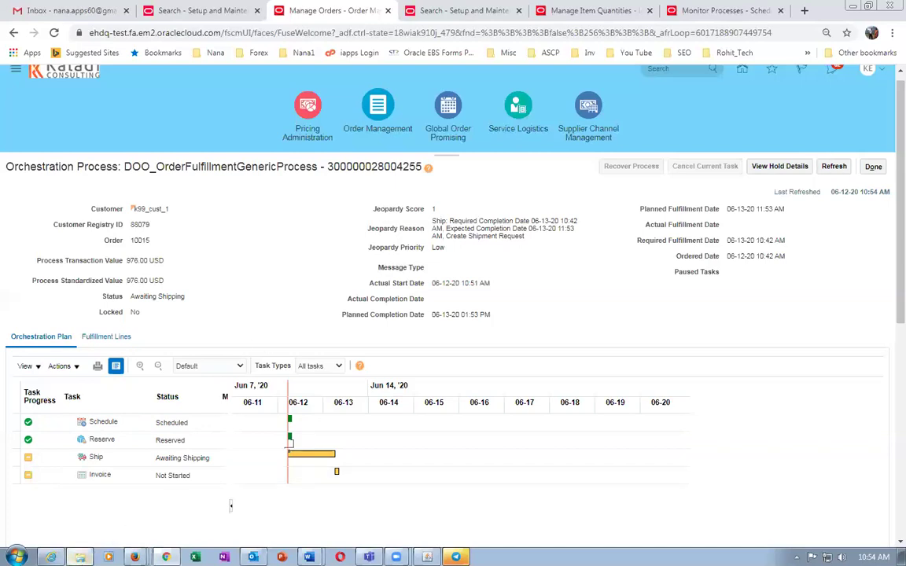
- Bring the Fusion_Order_Management_Documentation folder window in Explorer to the front
click(79, 557)
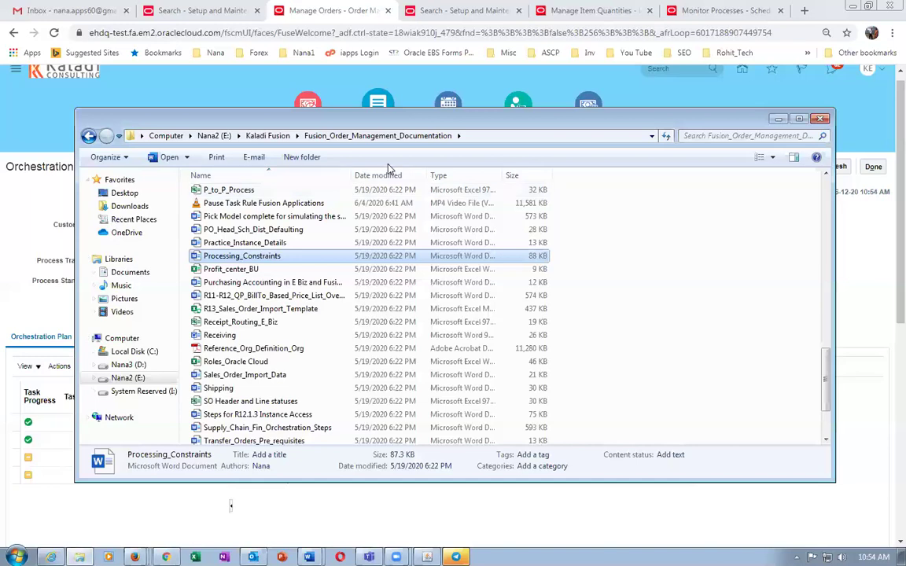
- Open 50_Fusion_Order_Management_Work_Sheet from the nested Fusion_Additional_Docs_Records folders on the C drive
click(127, 351)
double_click(268, 299)
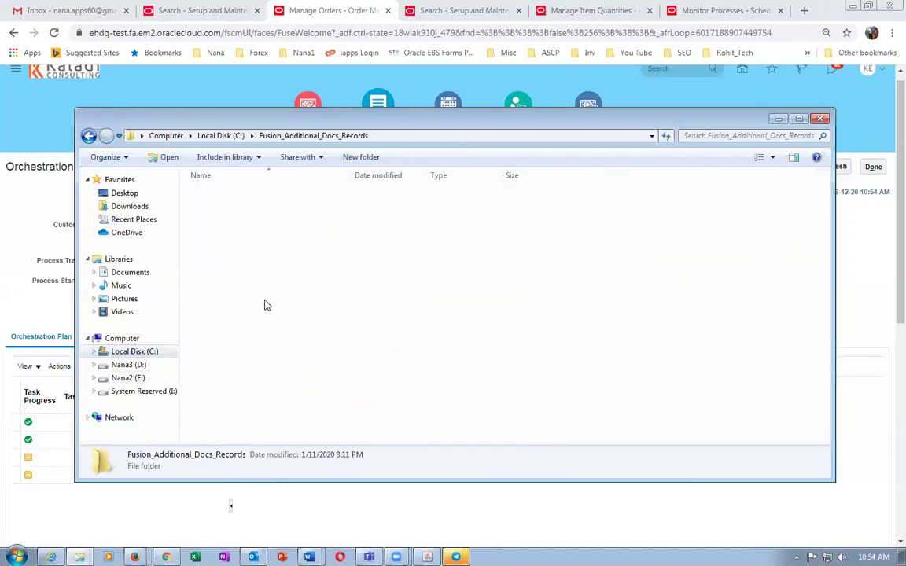
double_click(251, 207)
click(272, 356)
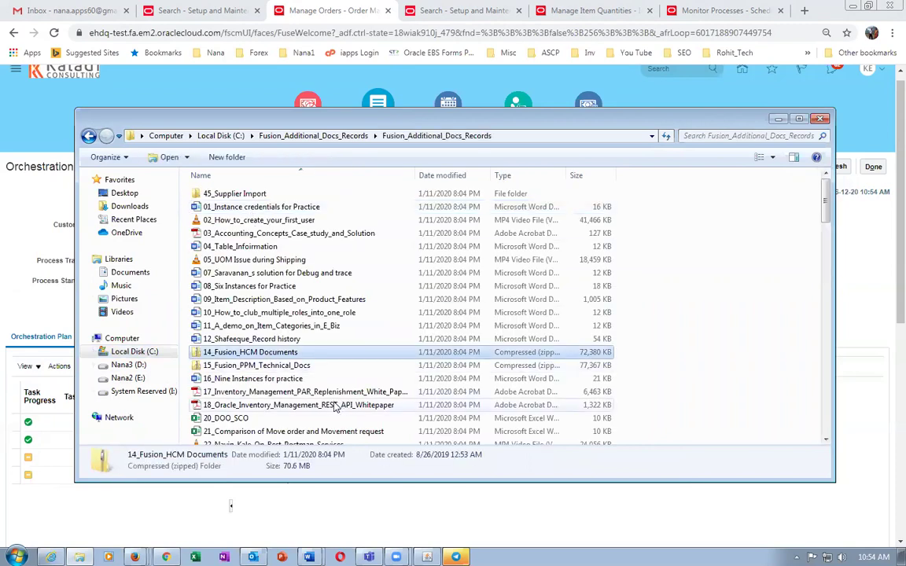
scroll(315, 386, down, 7)
scroll(335, 403, down, 2)
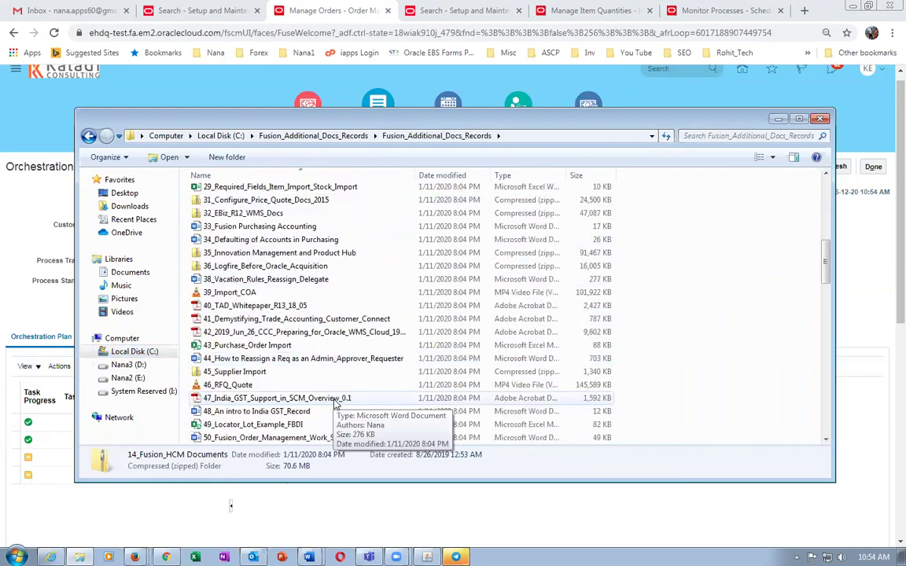
double_click(327, 400)
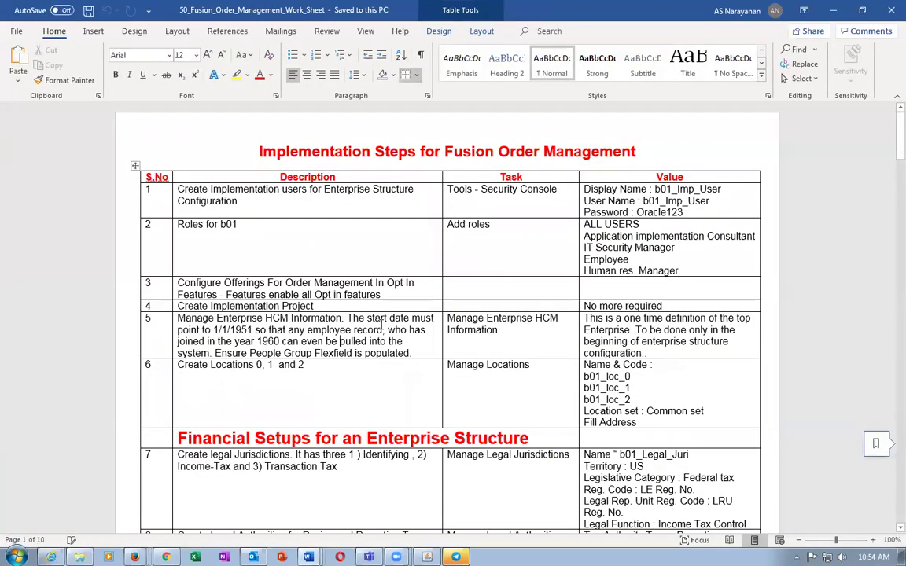
- Scroll past the Order Entry, Shipping and Receivables setups and select Advanced Shipping rows 111–116
scroll(383, 324, down, 20)
scroll(381, 324, down, 20)
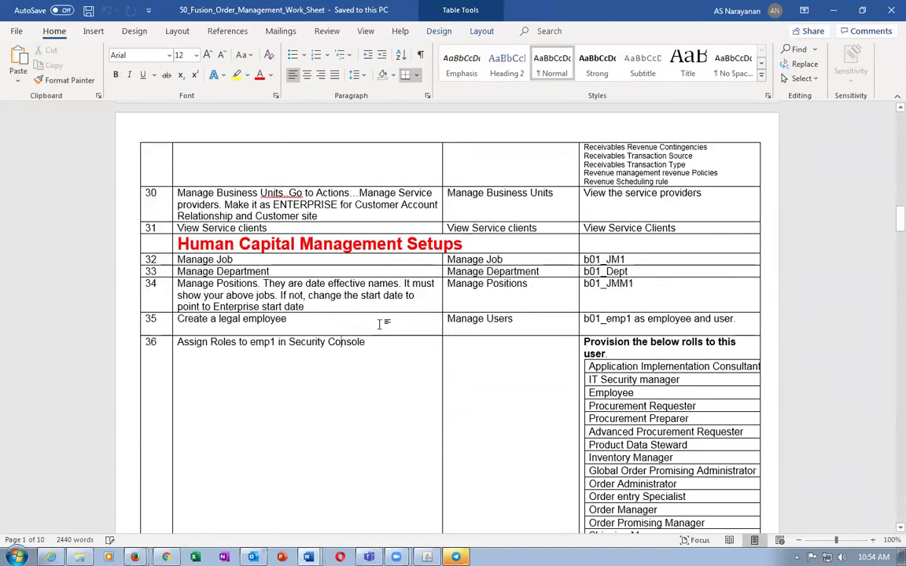
scroll(381, 324, down, 15)
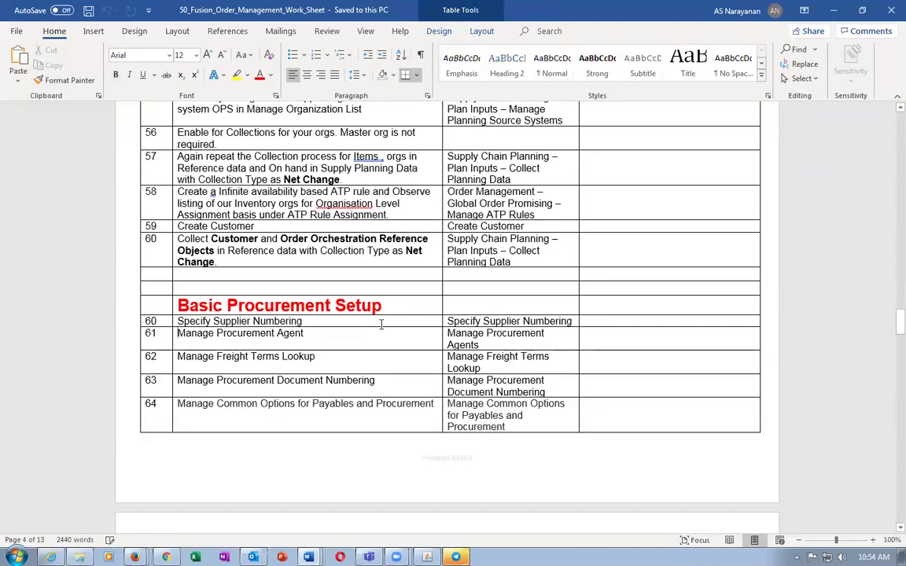
scroll(381, 324, down, 10)
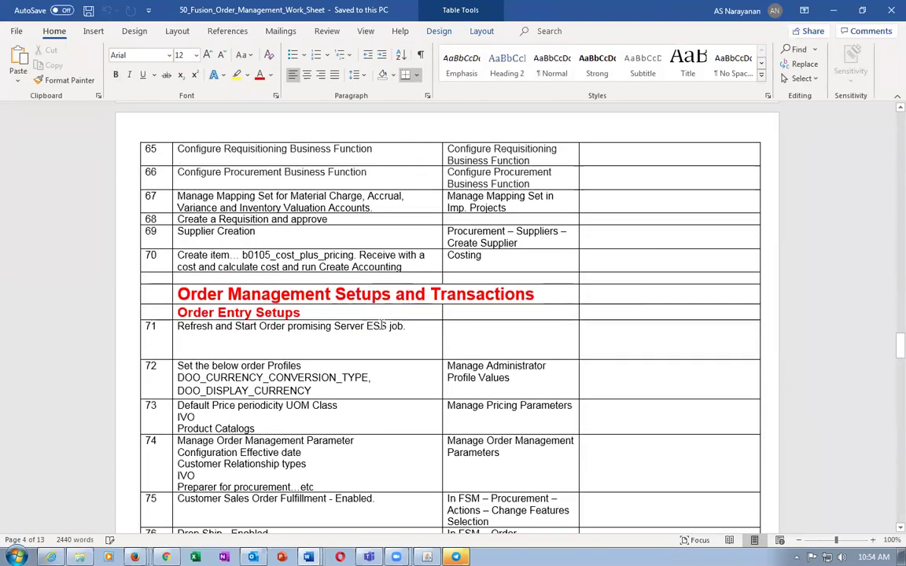
scroll(352, 400, down, 5)
scroll(352, 408, down, 8)
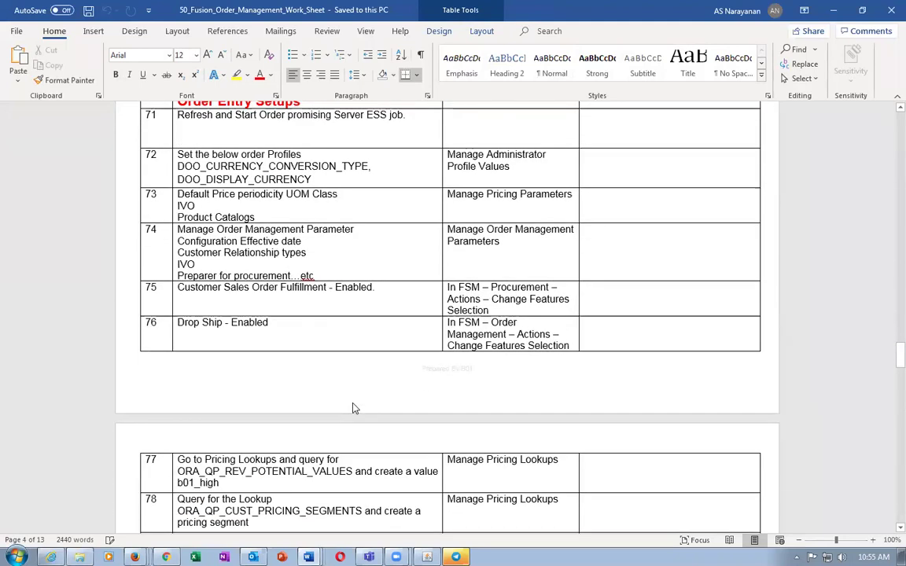
scroll(352, 405, down, 10)
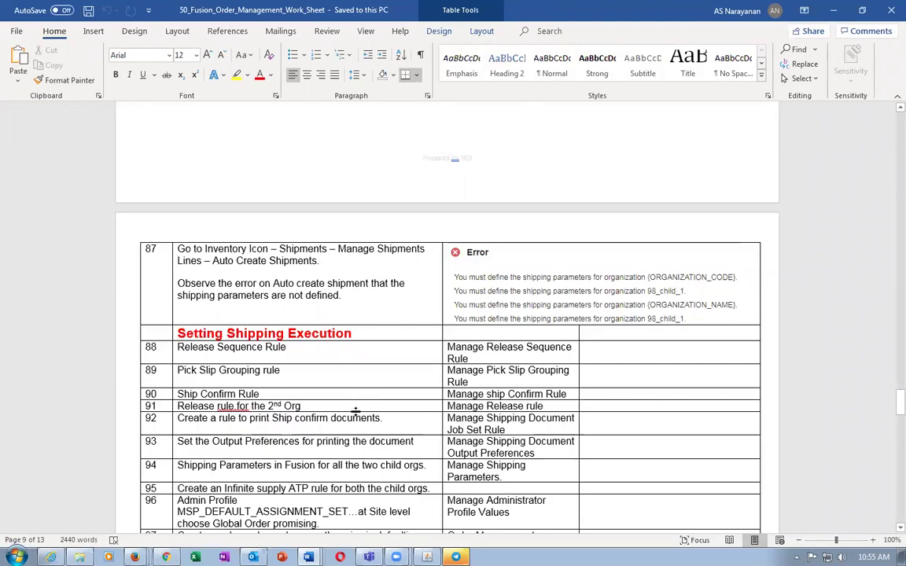
scroll(353, 407, down, 10)
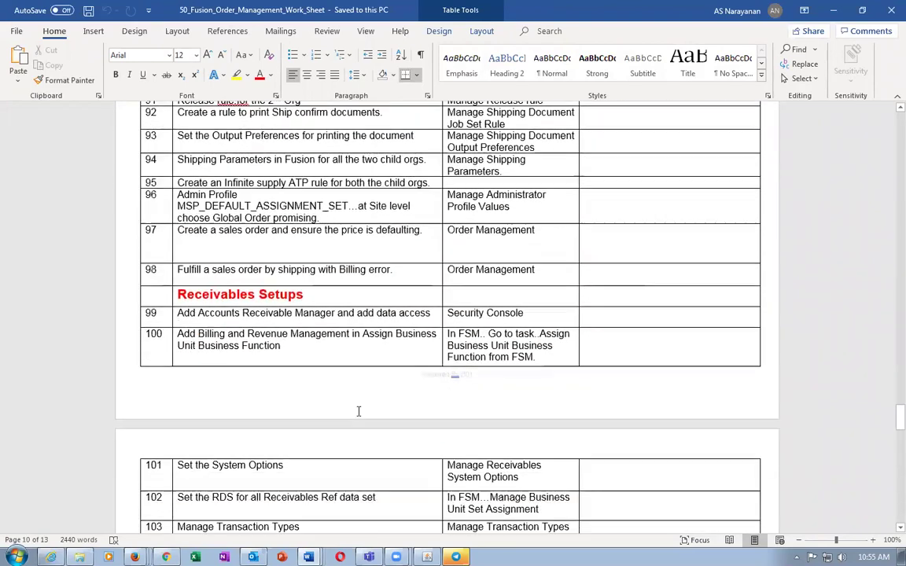
scroll(360, 410, down, 10)
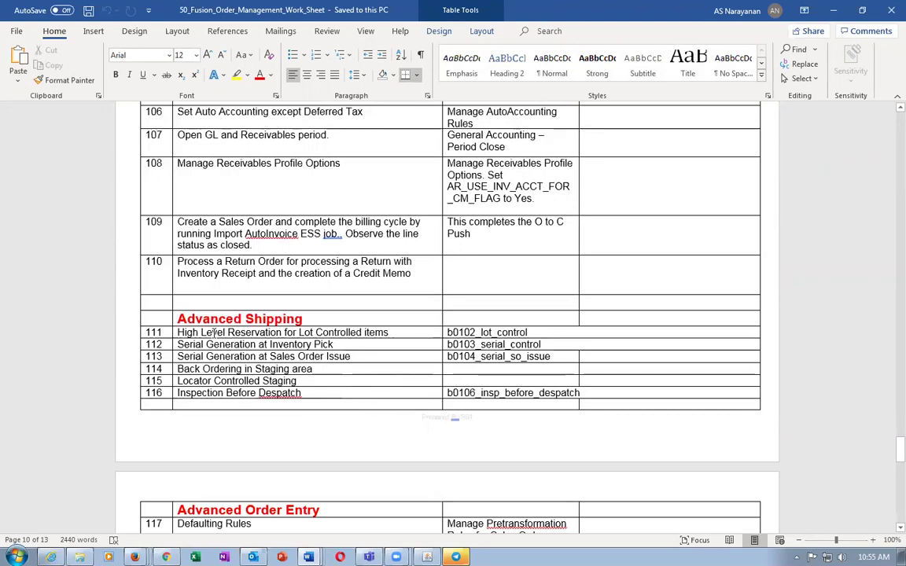
drag(214, 332, 228, 400)
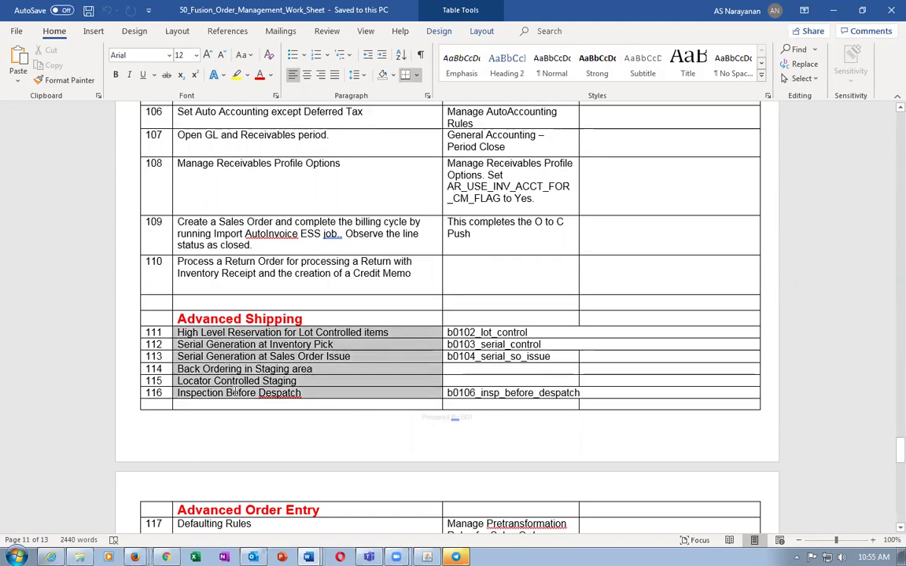
- Highlight Advanced Order Entry tasks Defaulting Rules, Substitute Item and line split in rows 117–119
click(286, 510)
scroll(289, 508, down, 3)
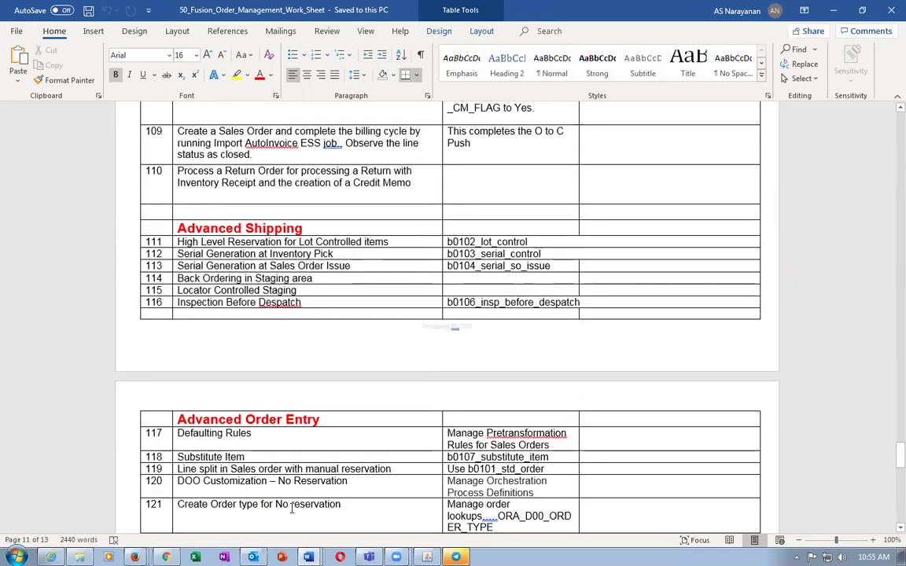
scroll(291, 509, down, 2)
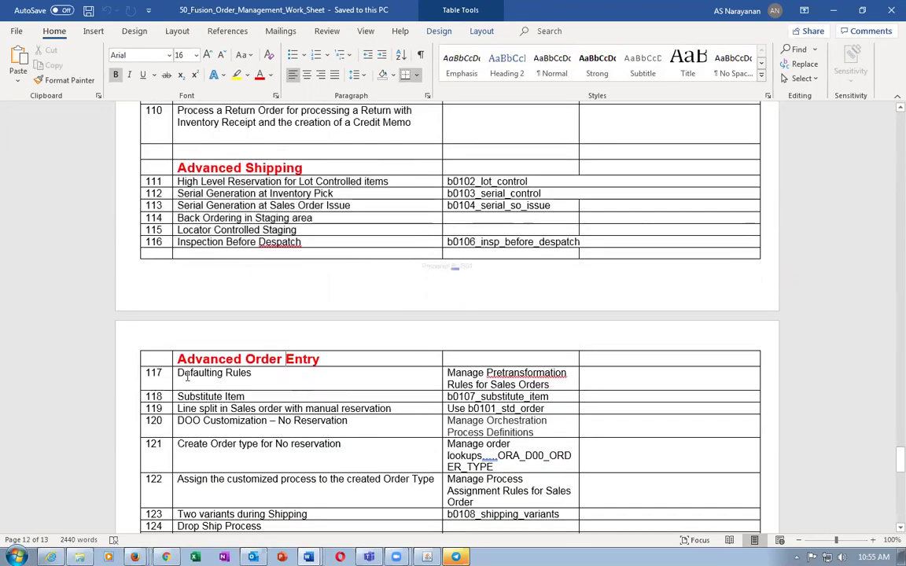
triple_click(240, 377)
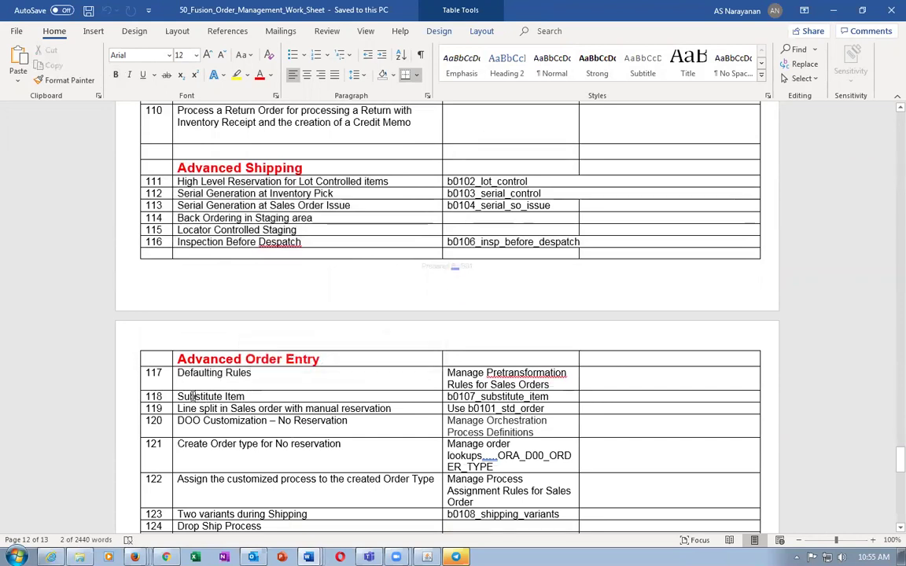
drag(192, 396, 281, 409)
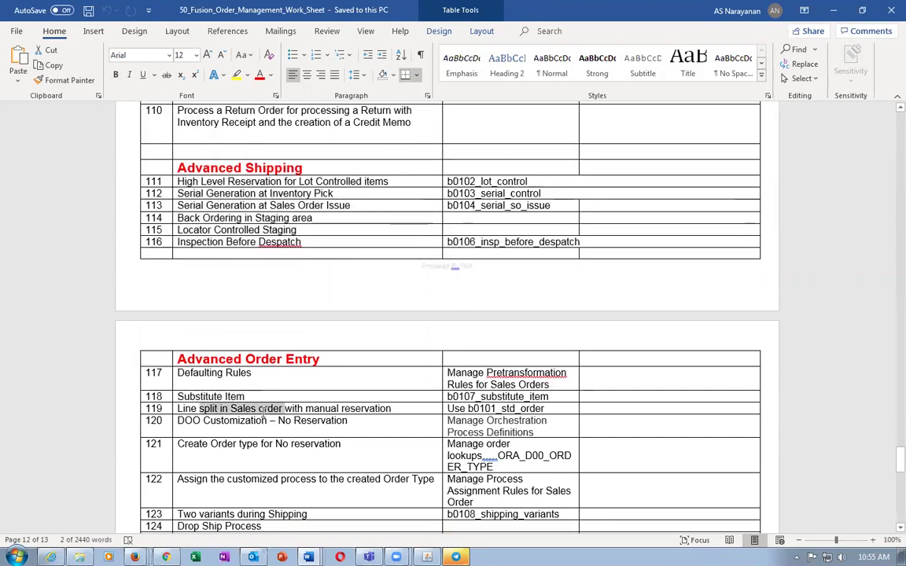
drag(210, 421, 282, 422)
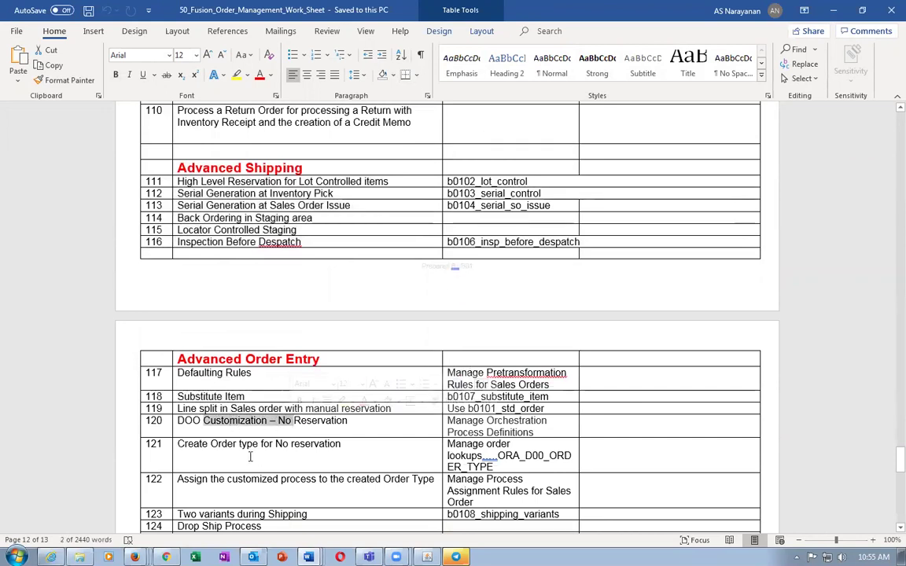
drag(236, 446, 274, 446)
- Highlight the shipping variants (row 123), Substitute Item (row 118) and Drop Ship Process (row 124) tasks
scroll(274, 440, down, 2)
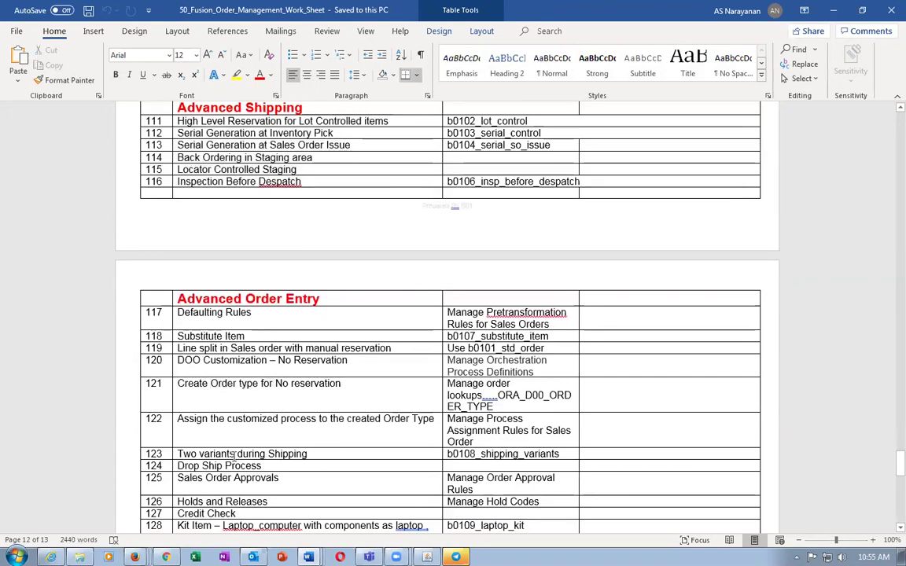
drag(200, 454, 278, 450)
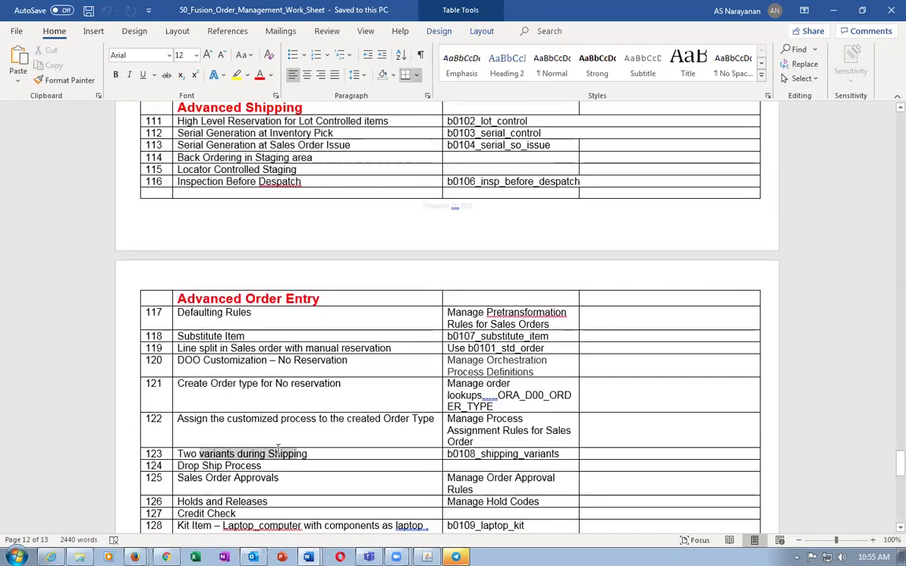
click(238, 454)
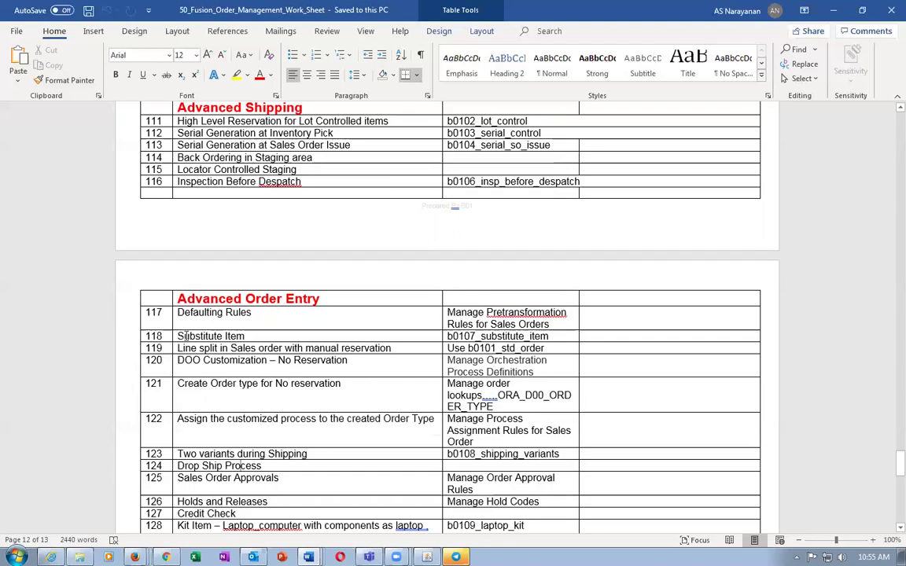
triple_click(239, 333)
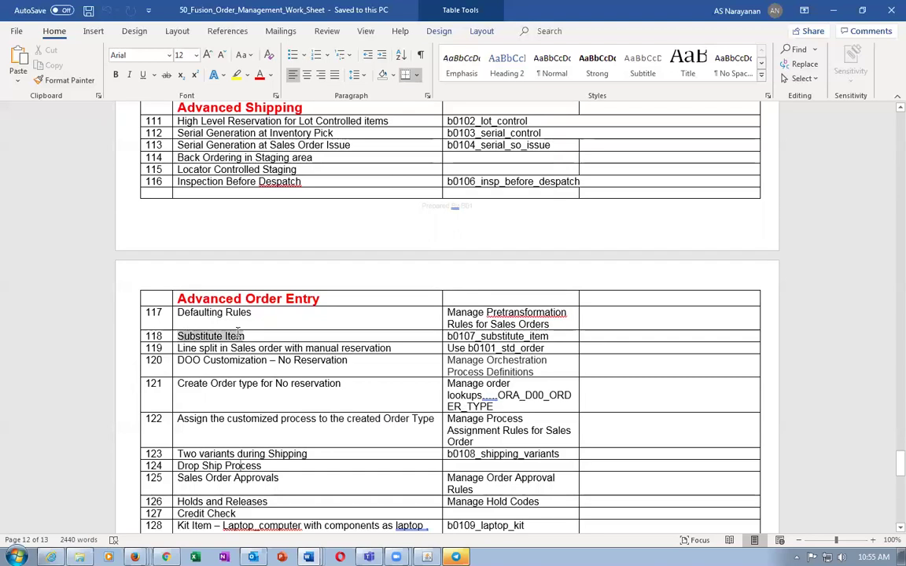
click(190, 465)
click(242, 486)
scroll(243, 486, down, 1)
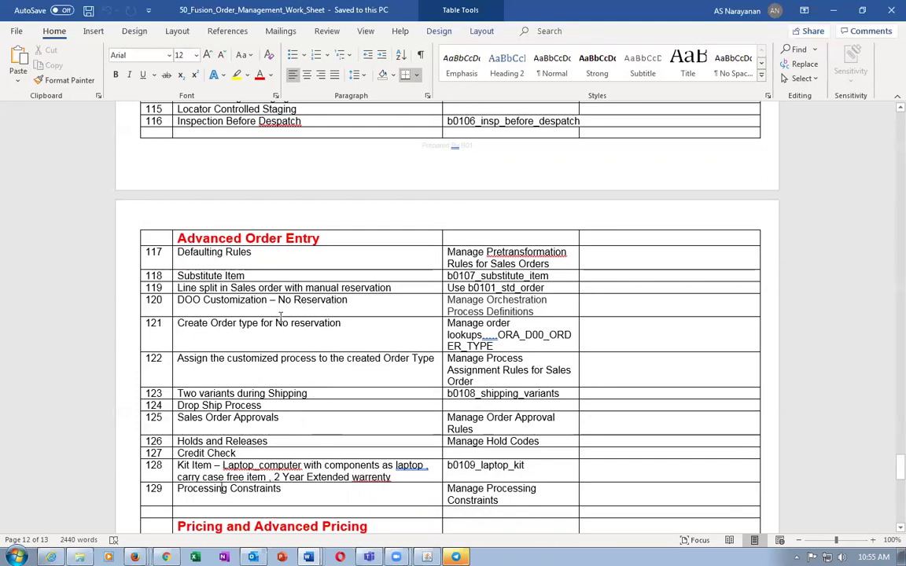
drag(196, 275, 244, 275)
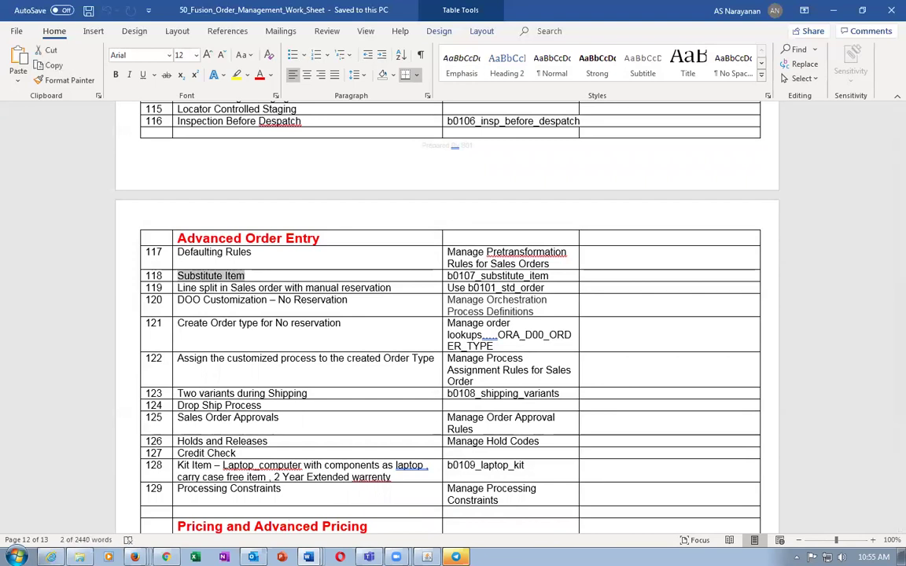
drag(191, 405, 252, 405)
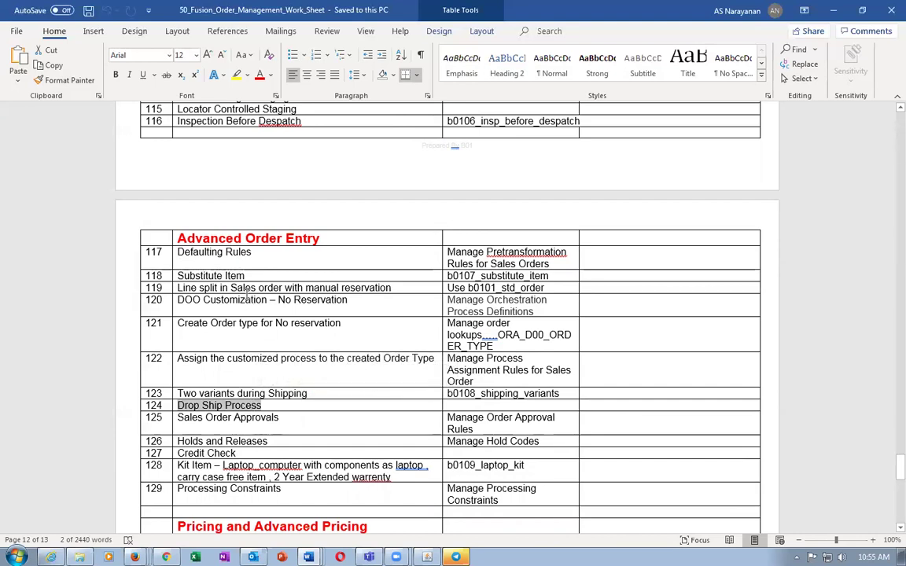
click(240, 405)
- Highlight the Pricing item names in rows 130–136, ending at b0118_discount_all_tiers
scroll(296, 473, down, 4)
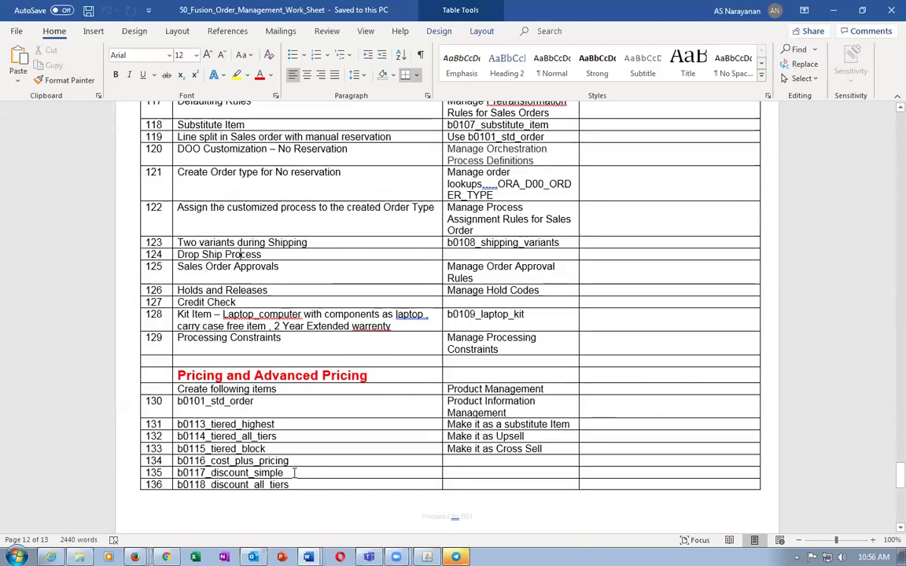
scroll(295, 475, down, 2)
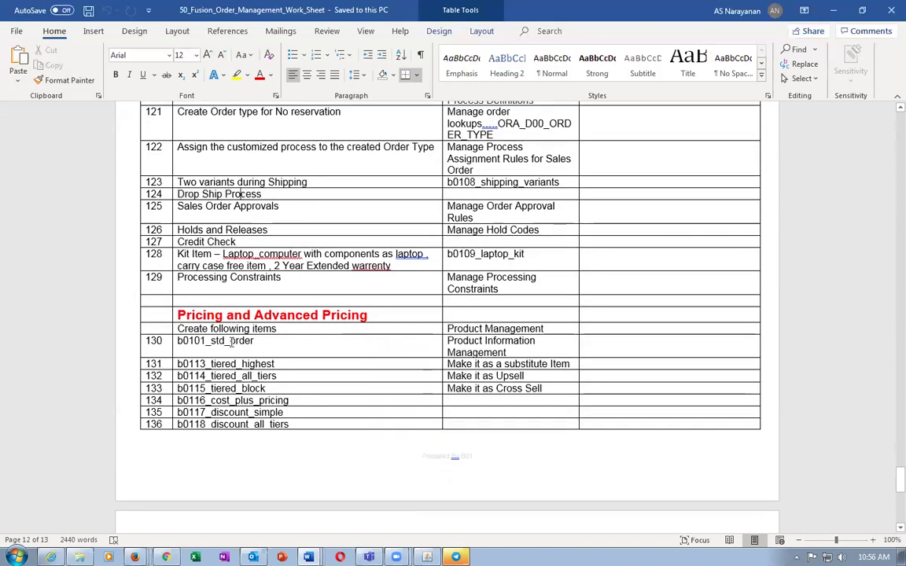
mouse_move(231, 343)
mouse_down()
mouse_move(228, 429)
mouse_move(240, 378)
mouse_up()
click(246, 376)
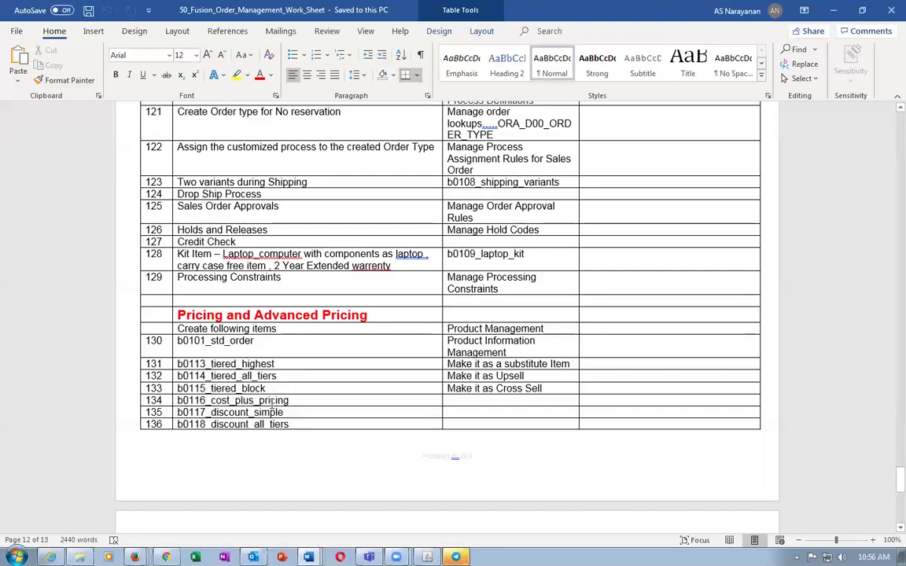
click(291, 426)
scroll(338, 446, down, 4)
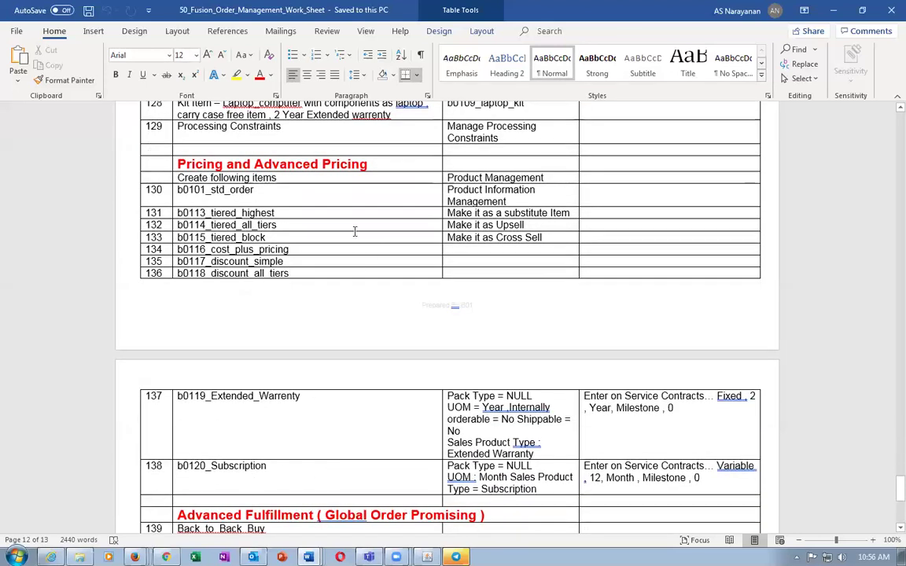
drag(319, 196, 298, 464)
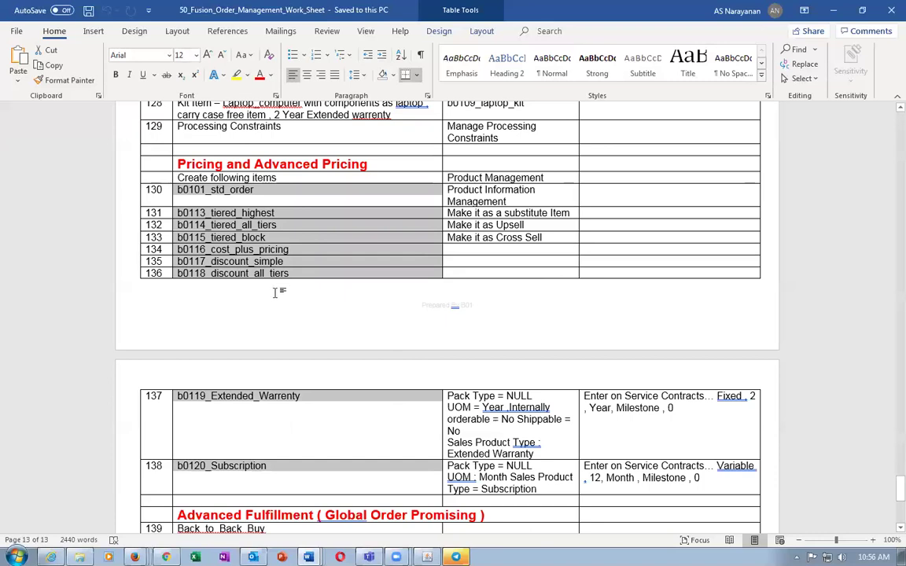
scroll(275, 293, down, 4)
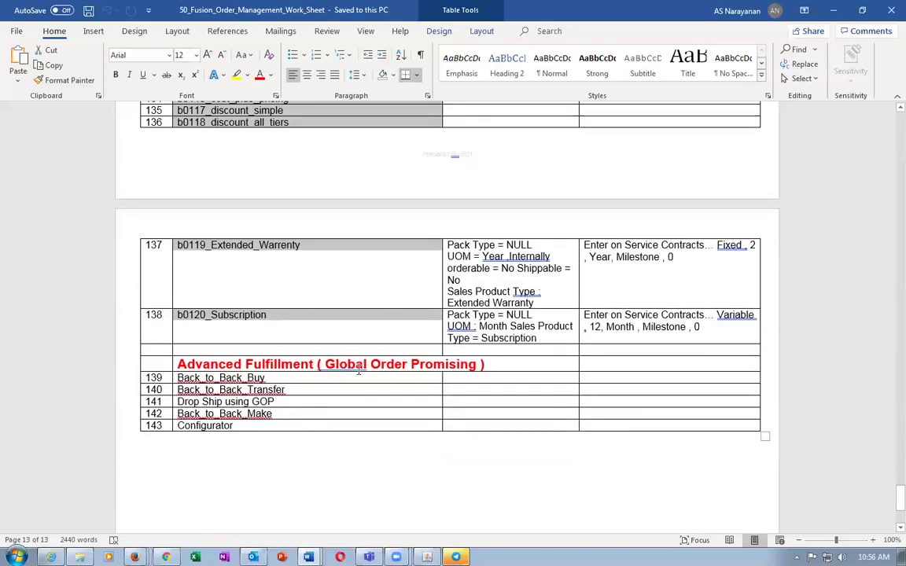
click(242, 390)
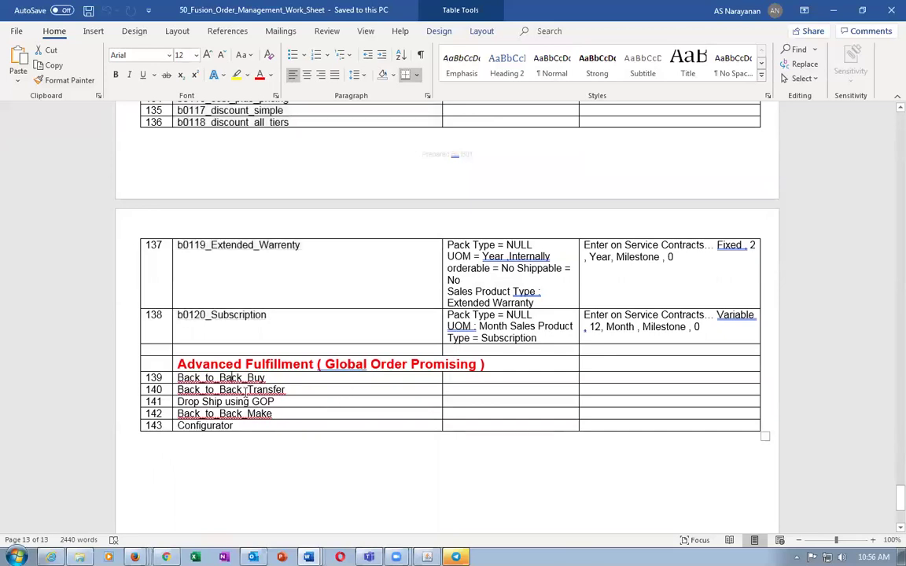
- Highlight the Advanced Fulfillment (Global Order Promising) scenarios in rows 139–143, then deselect
click(246, 401)
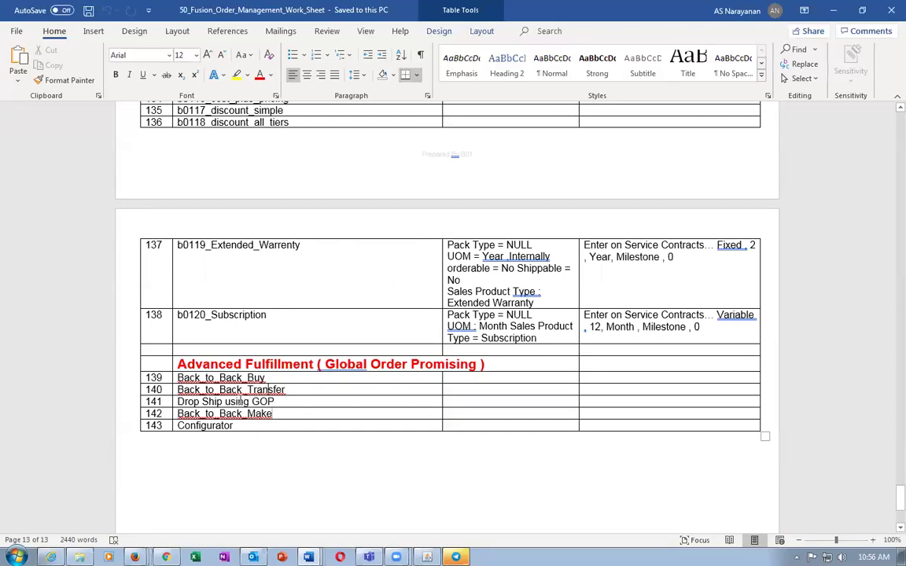
drag(236, 379, 250, 420)
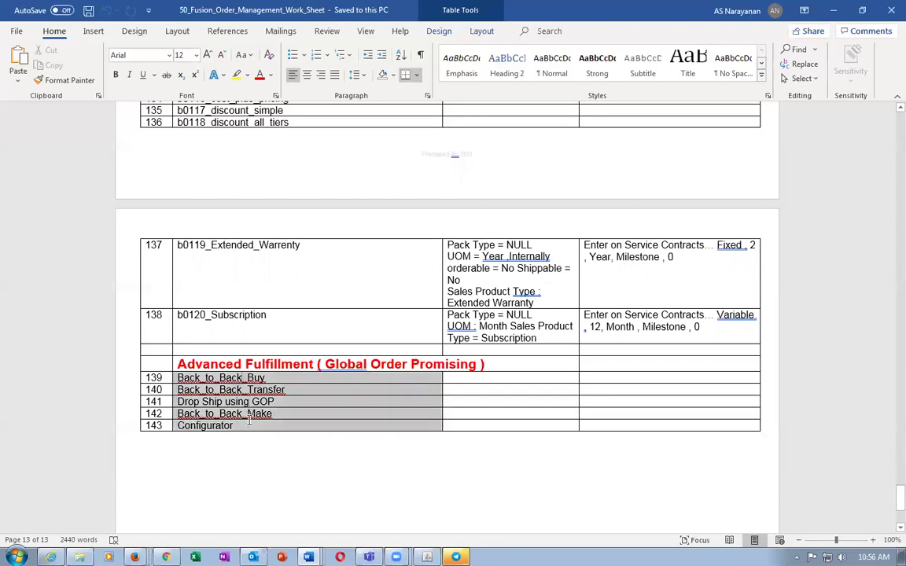
click(259, 462)
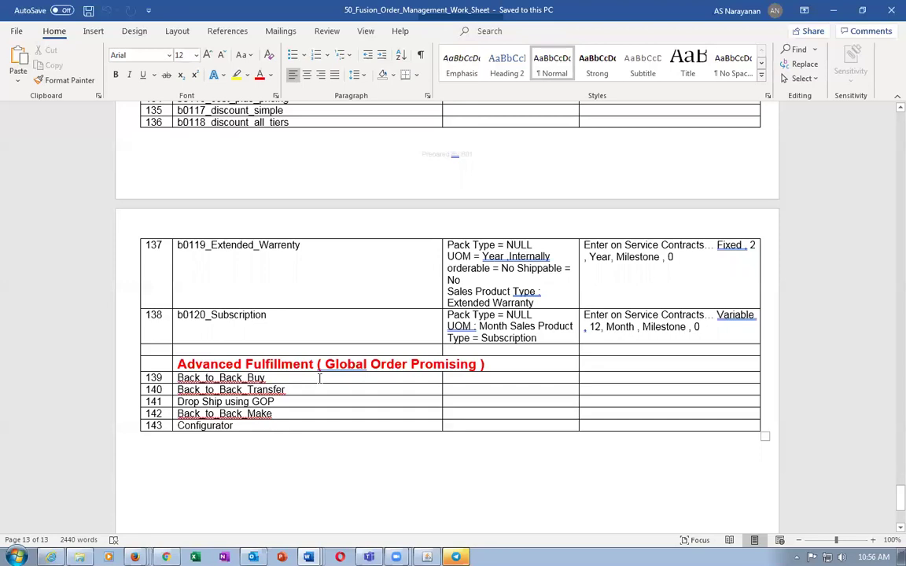
scroll(319, 379, up, 3)
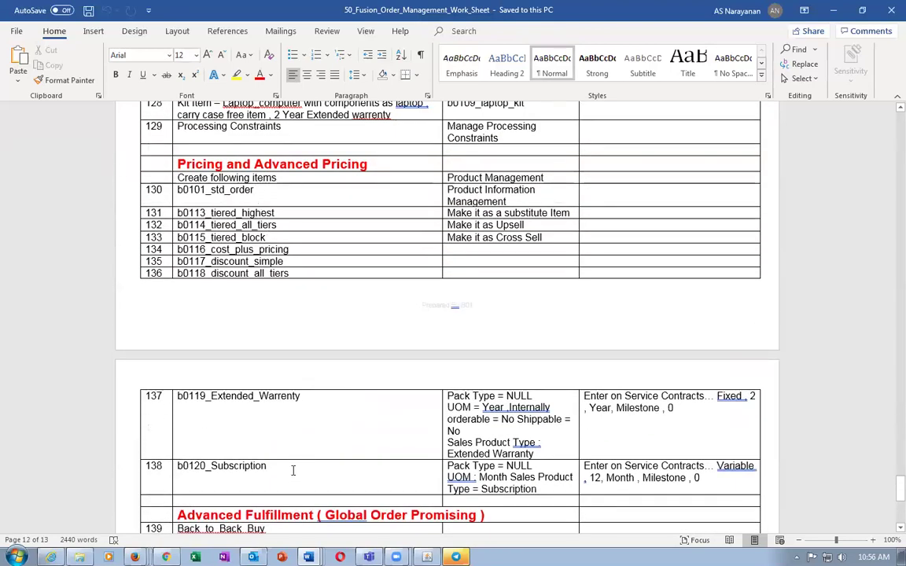
scroll(292, 470, up, 4)
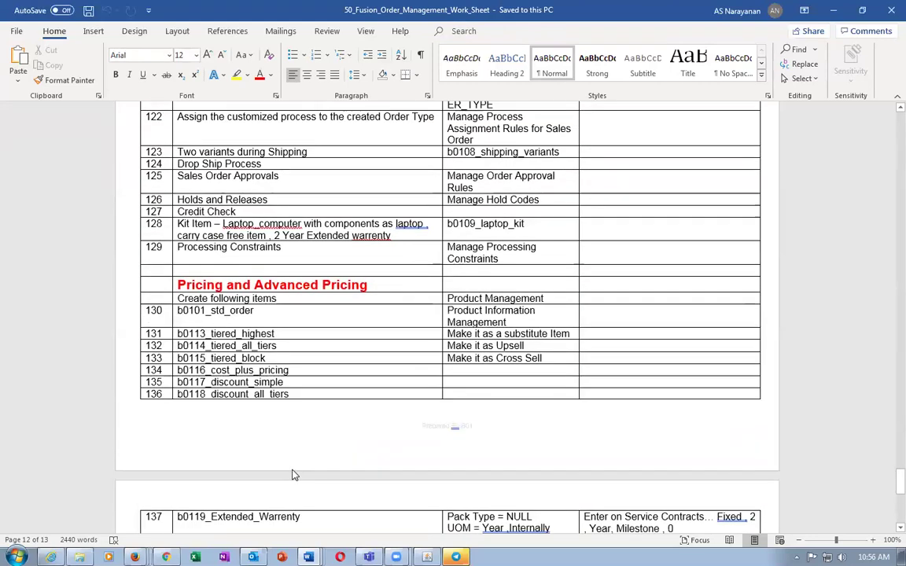
scroll(292, 470, up, 2)
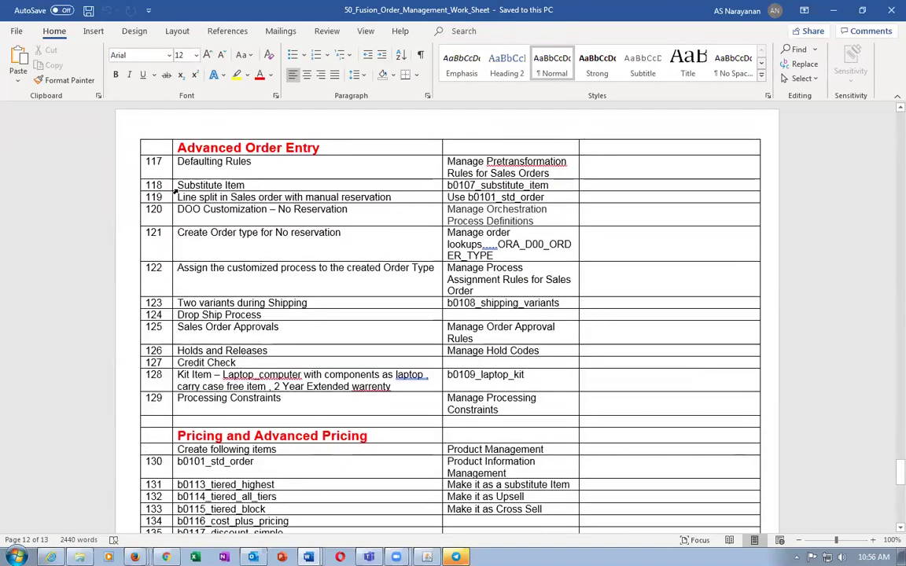
drag(182, 184, 246, 186)
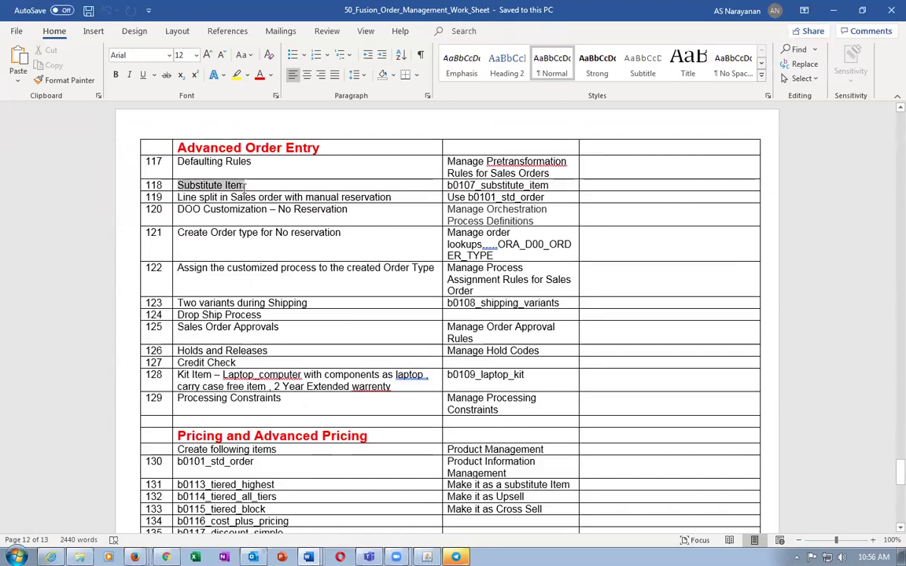
drag(178, 315, 258, 313)
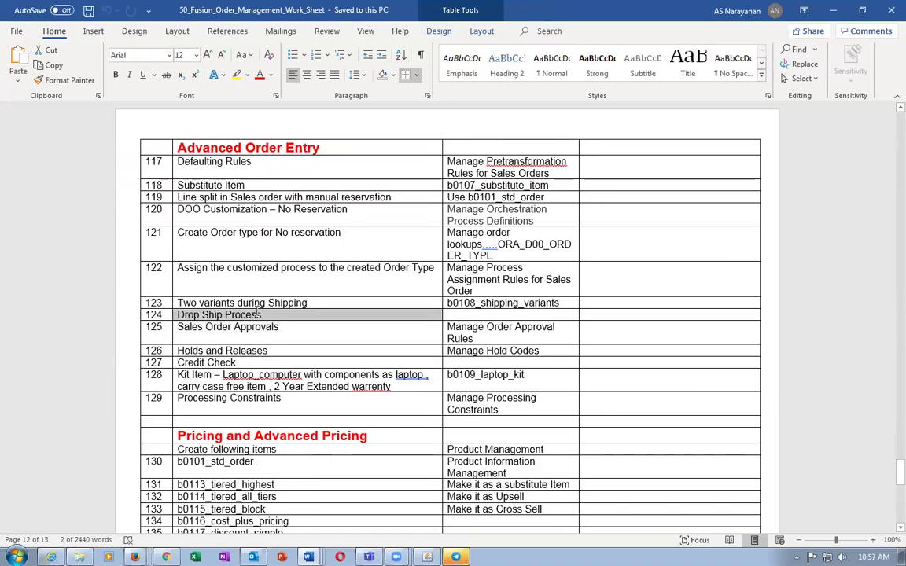
click(237, 377)
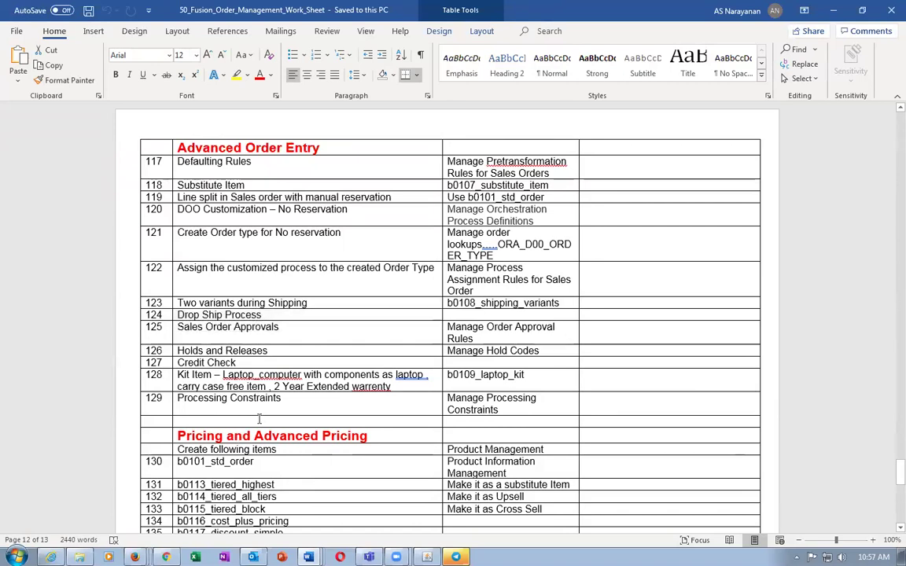
scroll(256, 418, down, 3)
scroll(254, 420, down, 8)
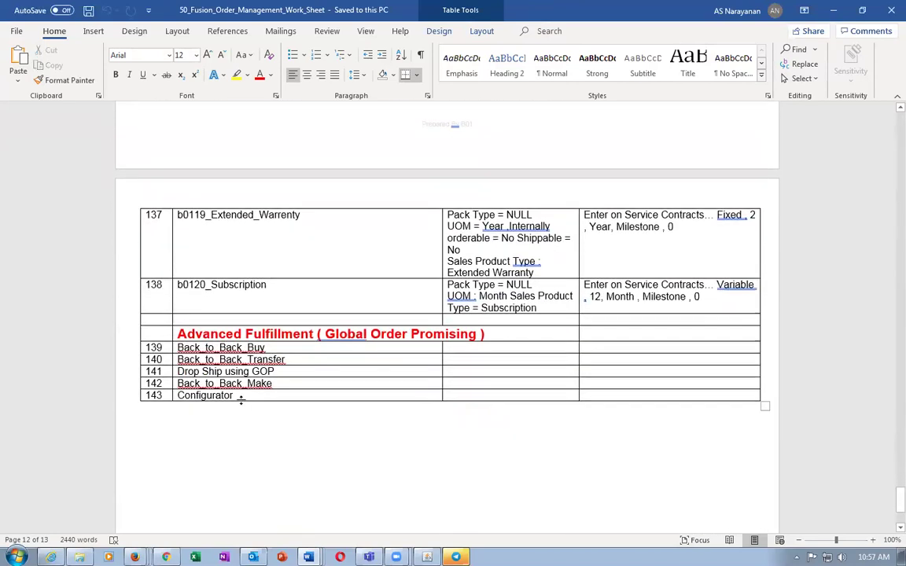
- Highlight the Advanced Fulfillment entries in rows 140–141 and then rows 139–143
drag(194, 373, 270, 356)
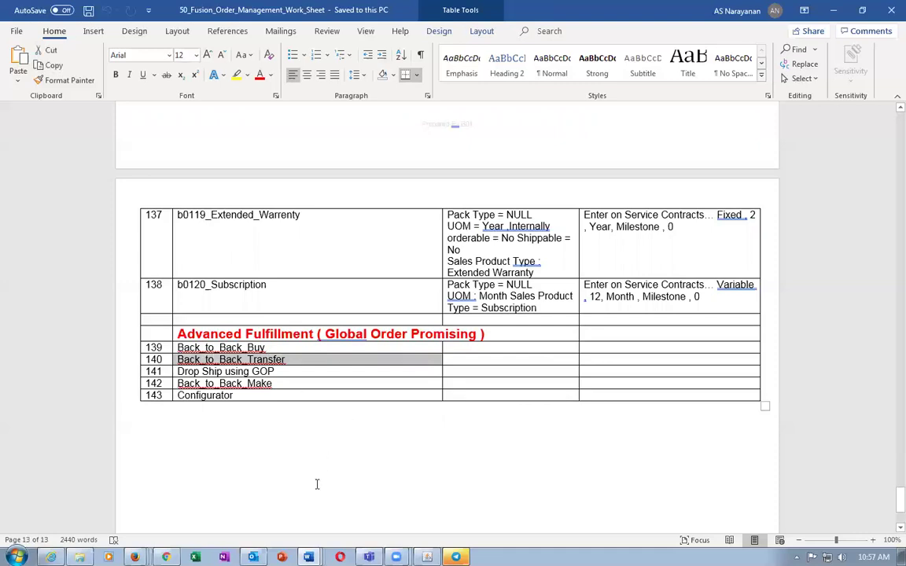
click(306, 476)
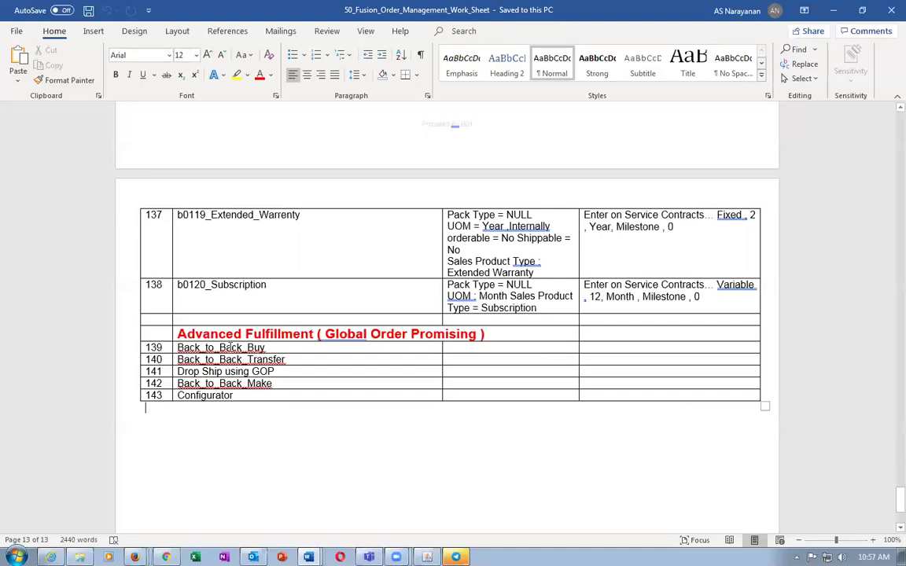
drag(231, 346, 237, 395)
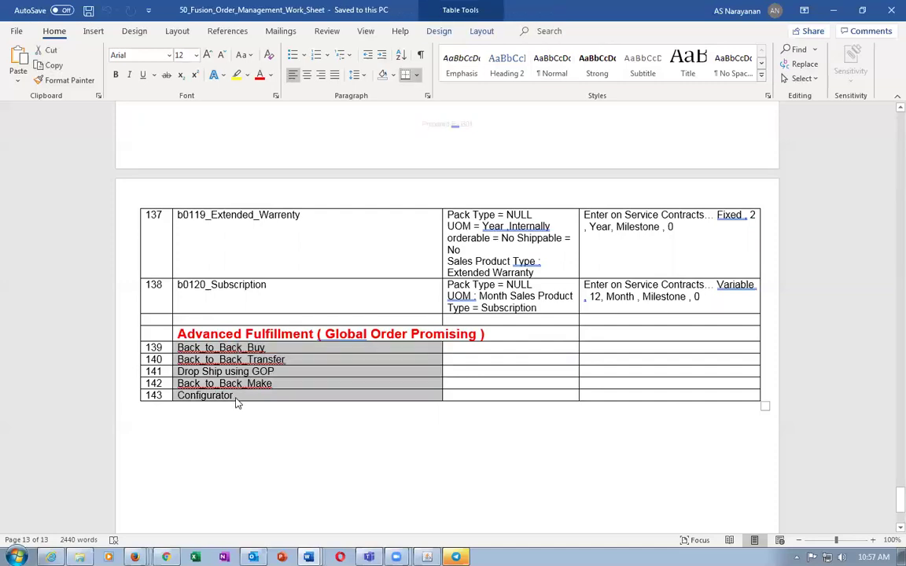
click(180, 396)
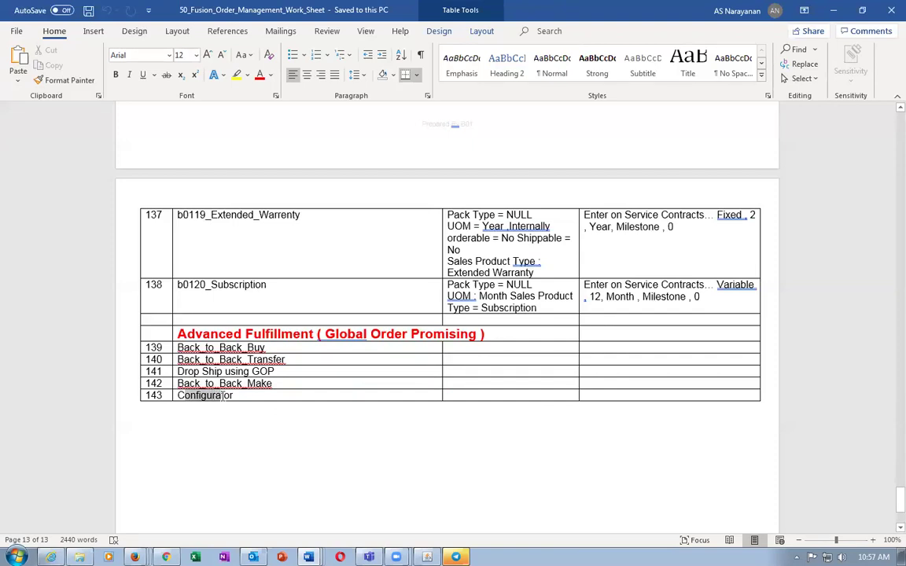
drag(223, 395, 222, 418)
click(222, 445)
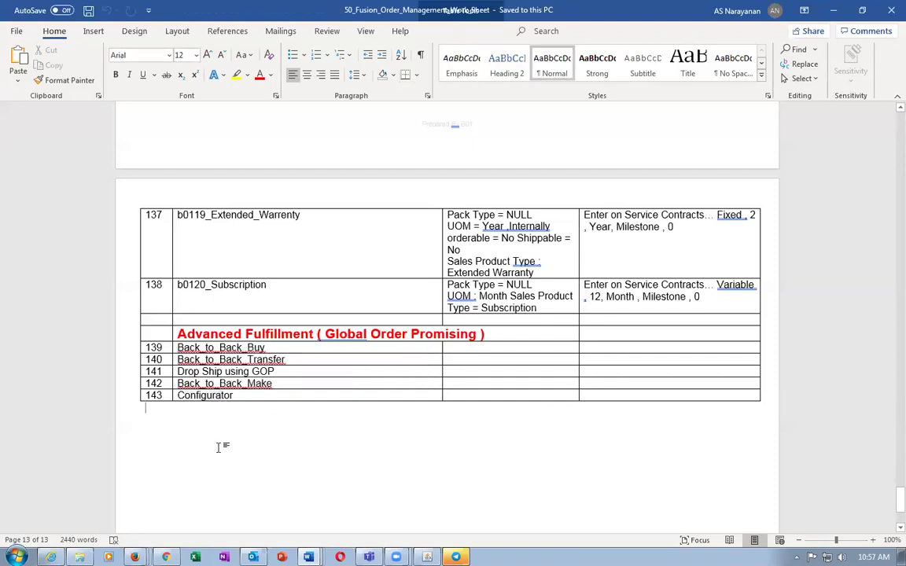
- Highlight Configurator in row 143, then drag the Advanced Fulfillment heading row's border slightly lower
drag(180, 396, 217, 397)
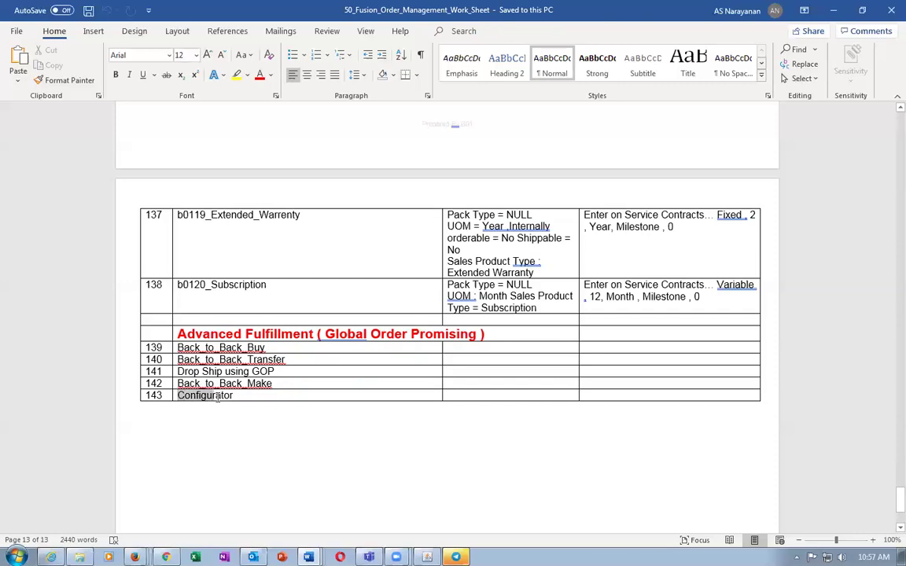
click(223, 461)
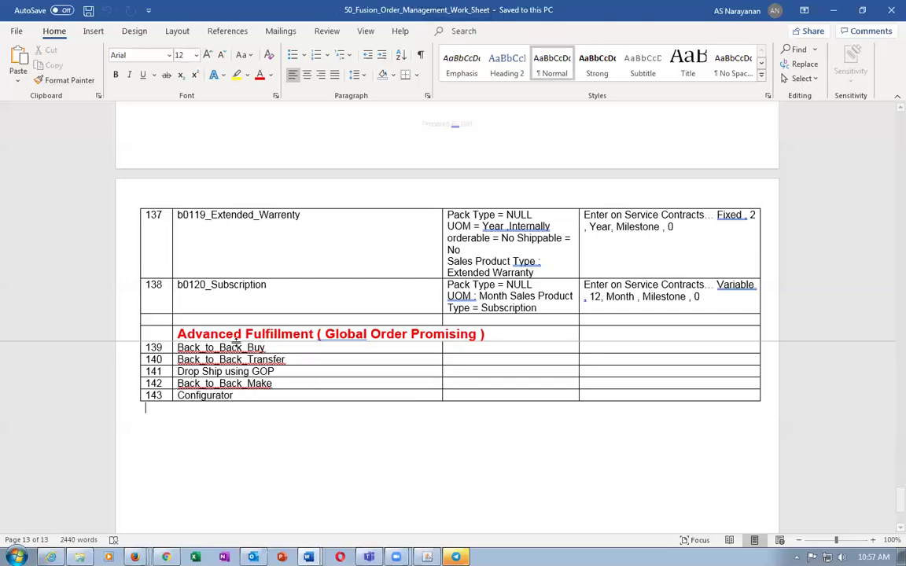
mouse_move(237, 344)
mouse_down()
mouse_move(249, 366)
mouse_move(251, 346)
mouse_move(236, 386)
mouse_up()
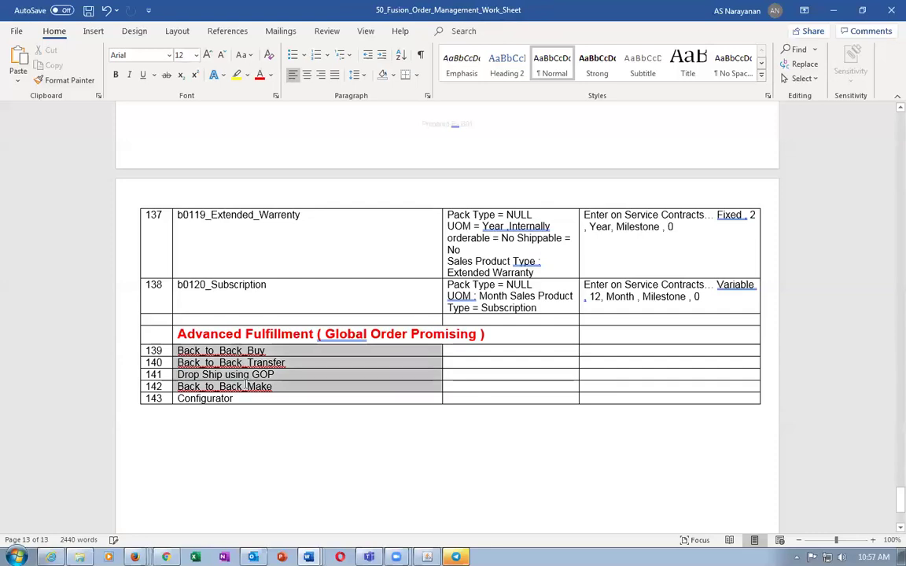
click(249, 467)
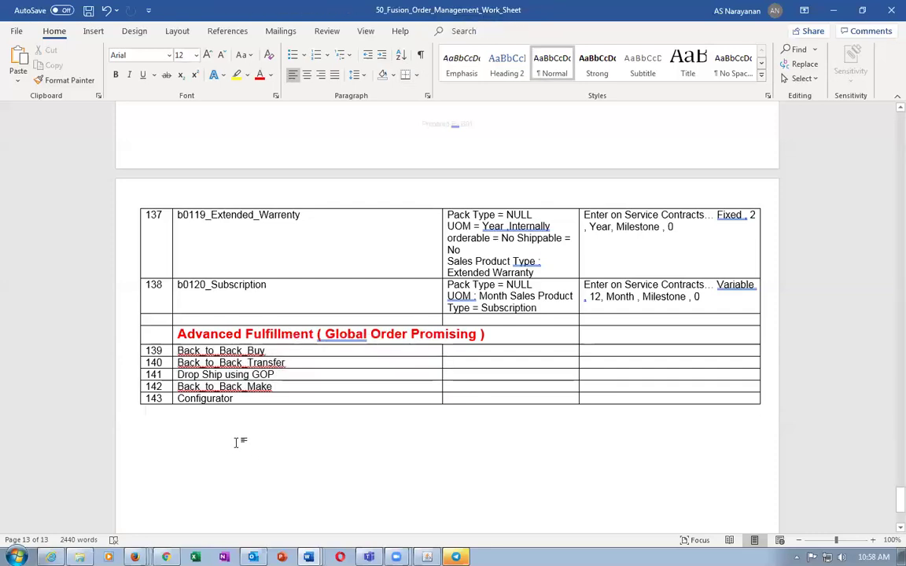
- Scroll up and highlight Substitute Item (row 118) and Drop Ship Process (row 124)
scroll(236, 442, up, 5)
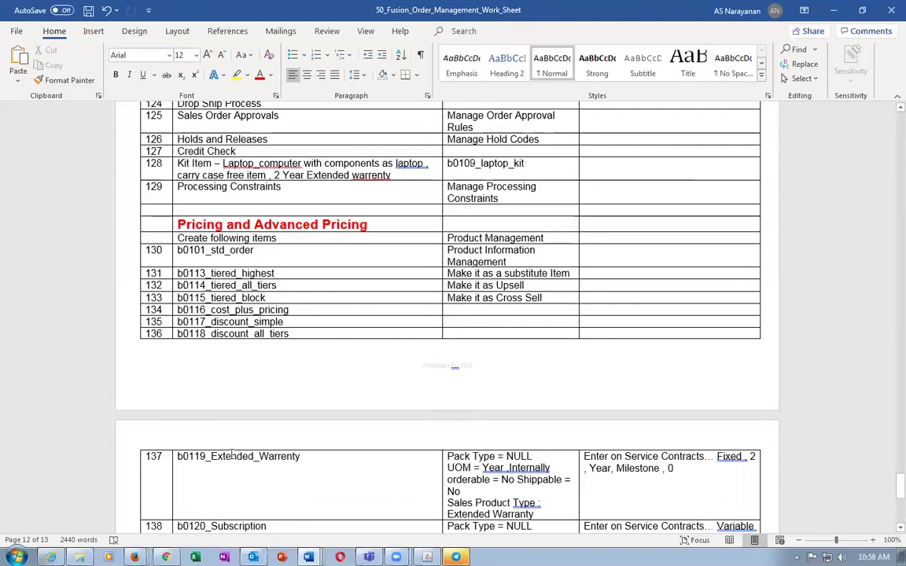
click(237, 274)
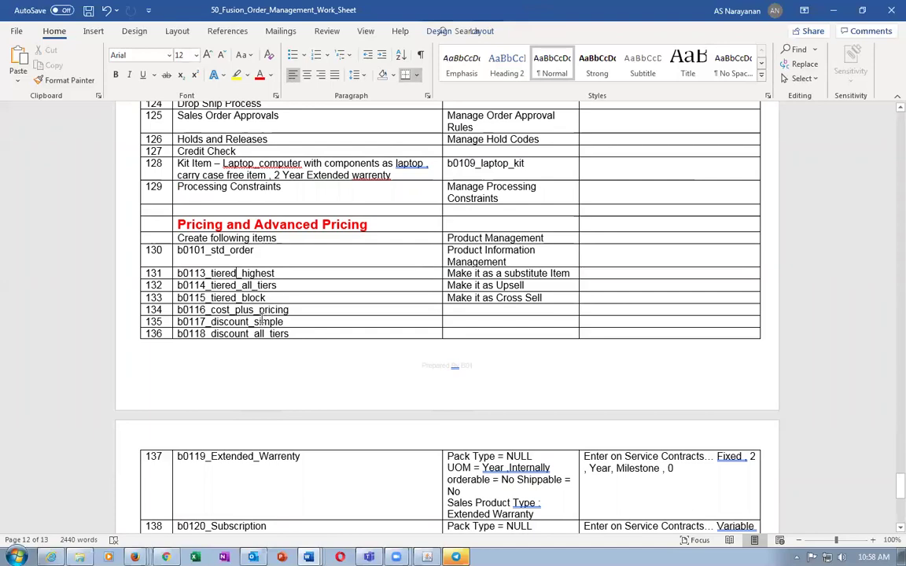
scroll(256, 339, up, 5)
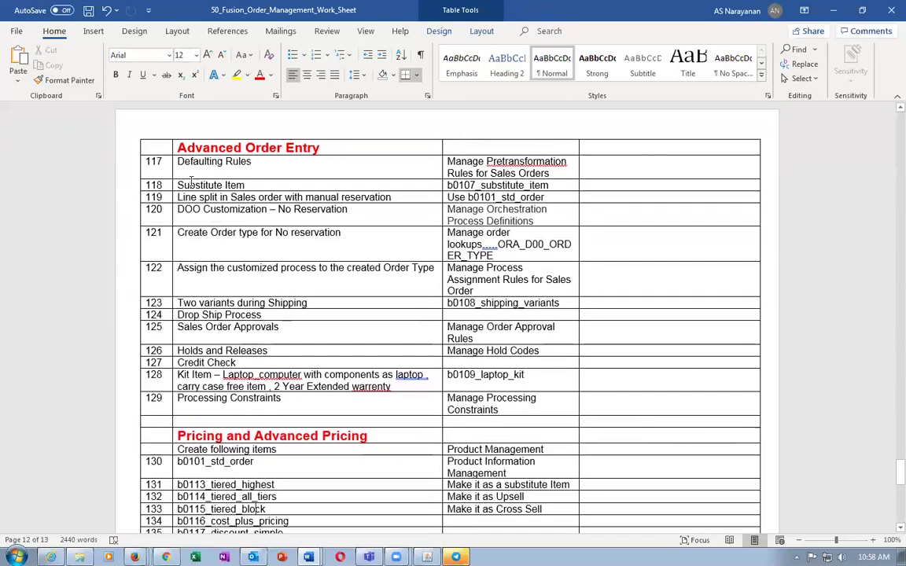
drag(189, 185, 224, 185)
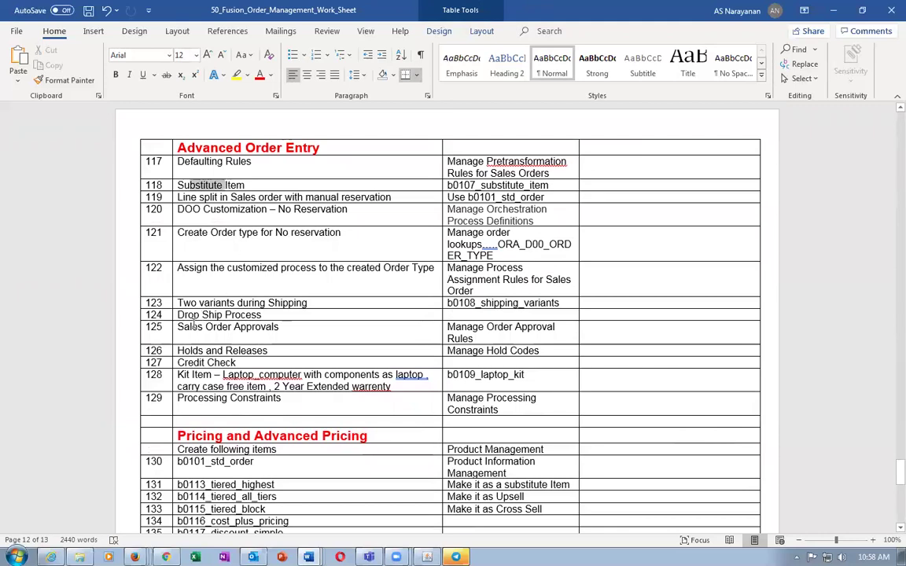
drag(177, 315, 242, 314)
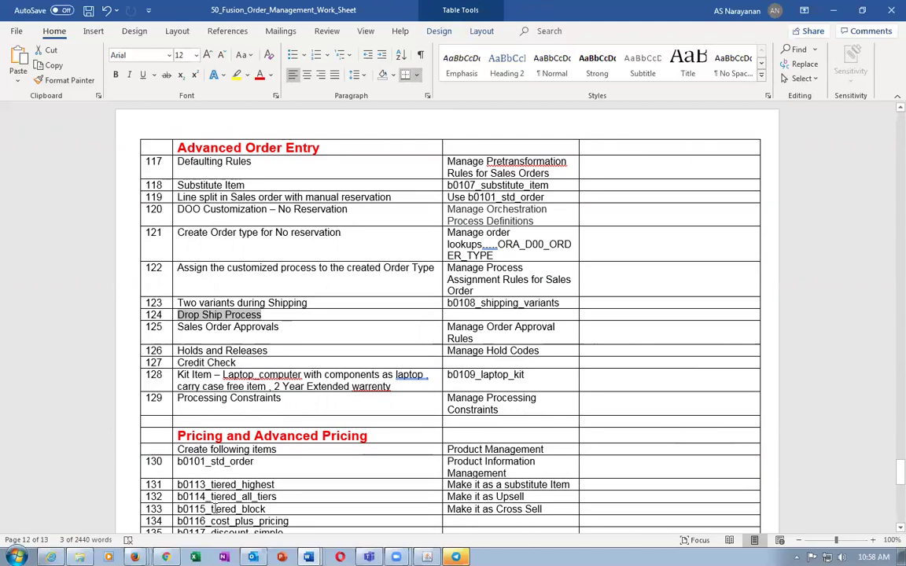
click(232, 423)
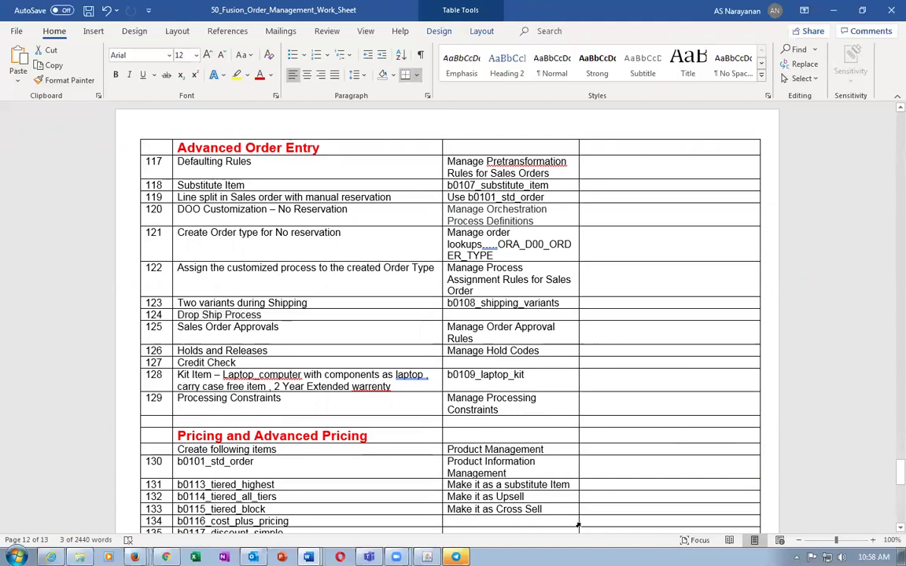